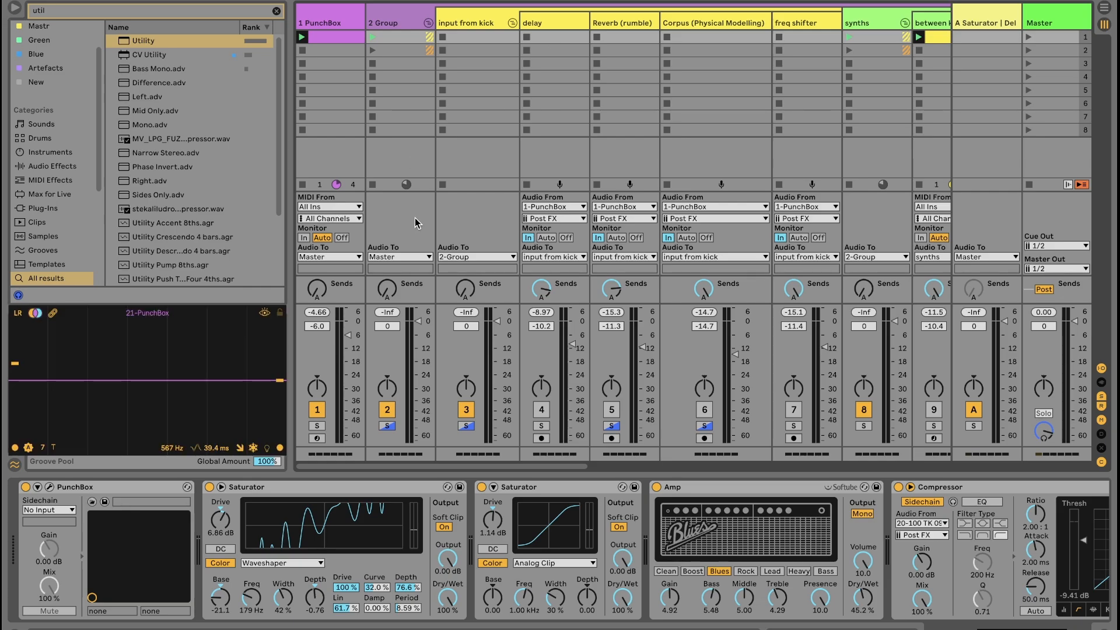
# Activate the delay track alongside the PunchBox kick and bring up the Delay device in its effect chain.
pyautogui.click(364, 54)
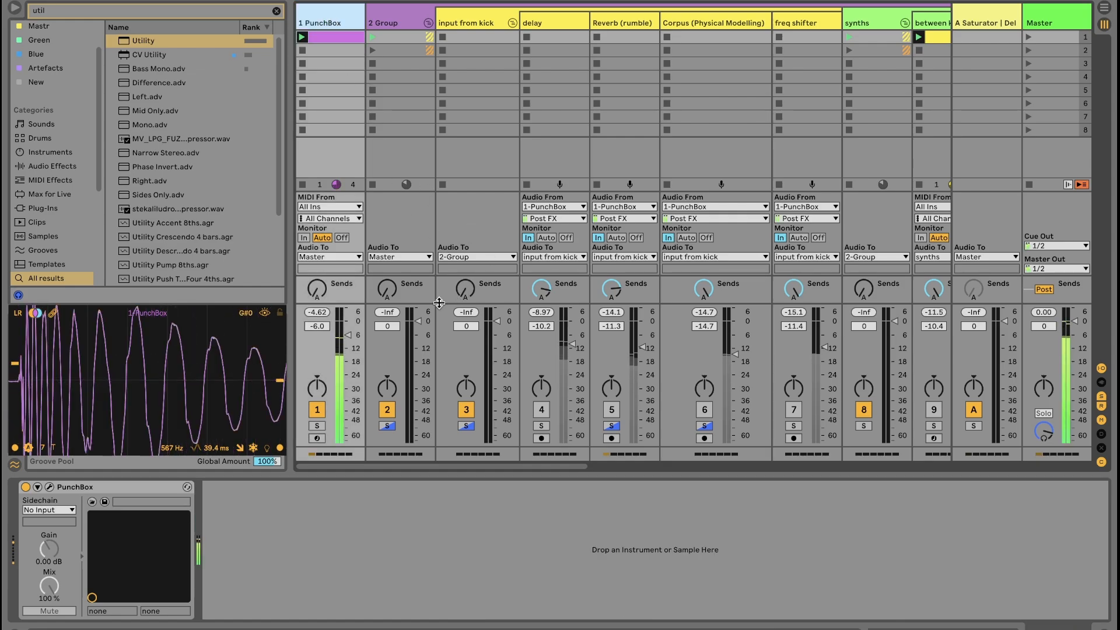
pyautogui.click(548, 22)
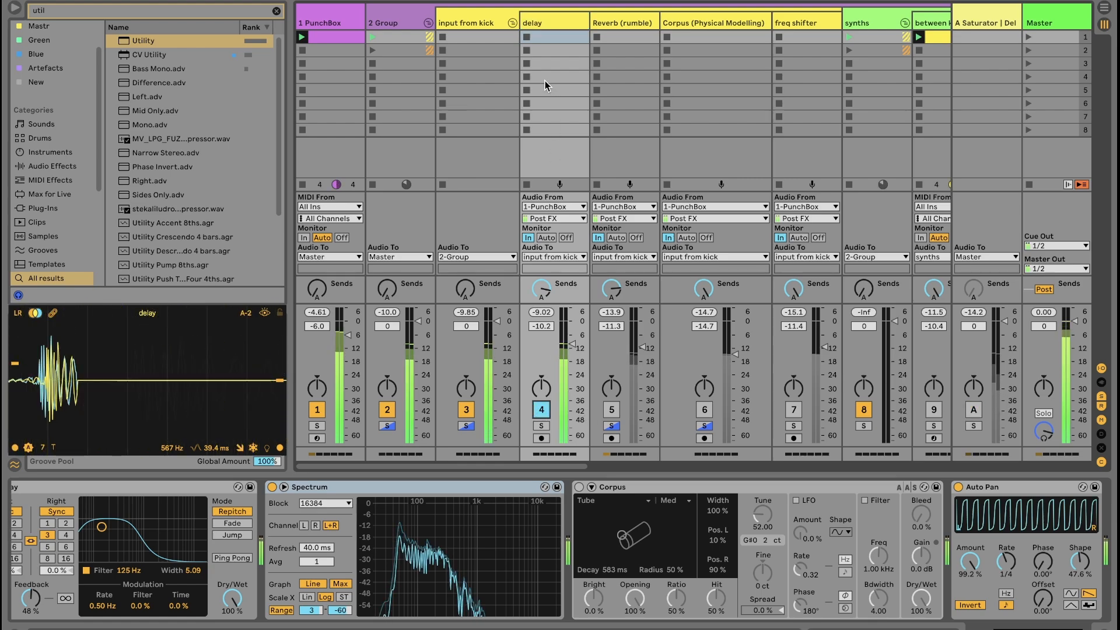
pyautogui.click(566, 21)
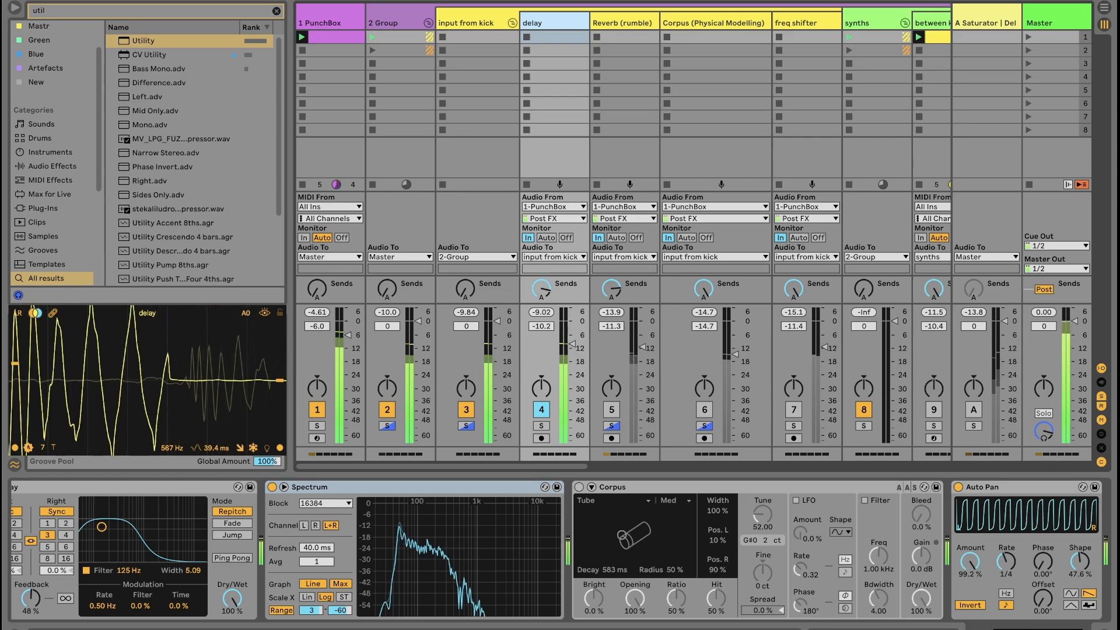
pyautogui.click(481, 488)
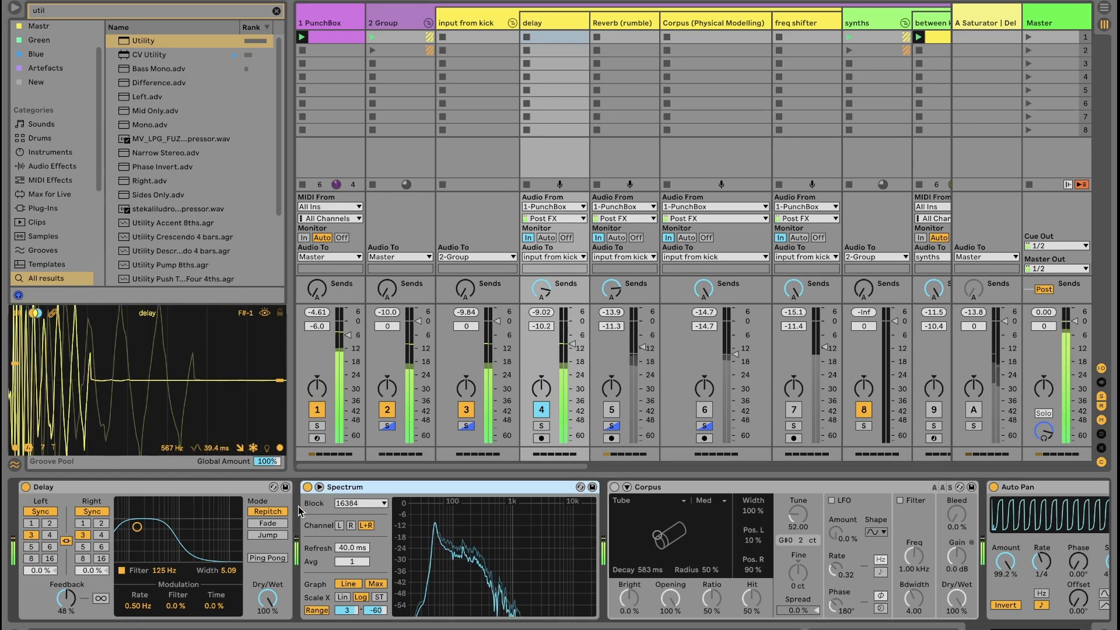
pyautogui.click(85, 484)
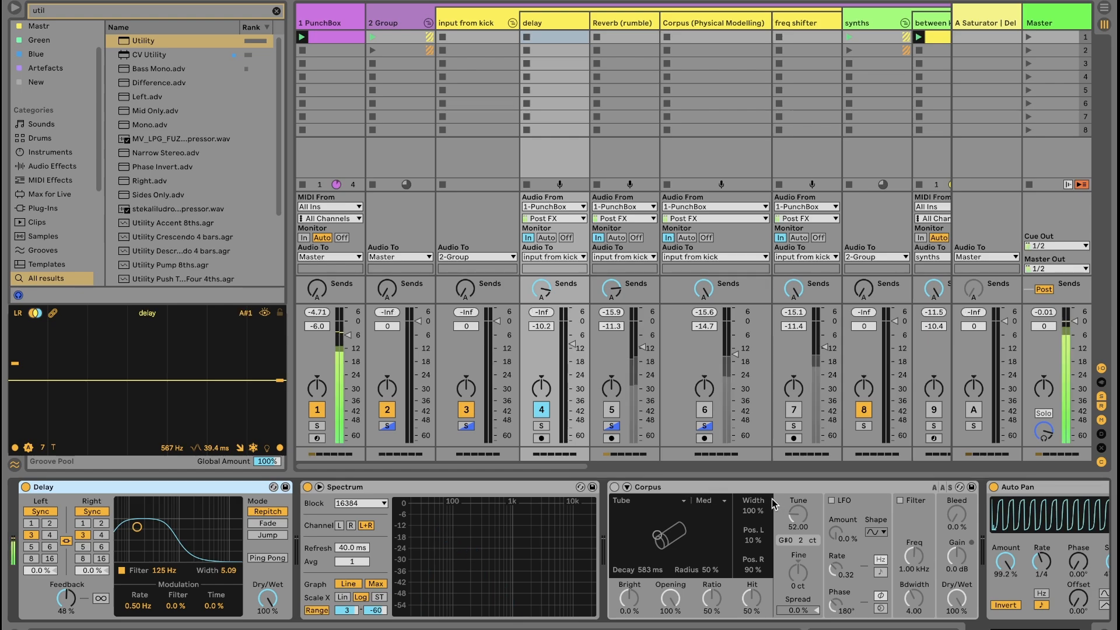
# Enable Corpus on the delay track and compare the sound with Auto Pan off and on, leaving Auto Pan enabled.
pyautogui.click(615, 488)
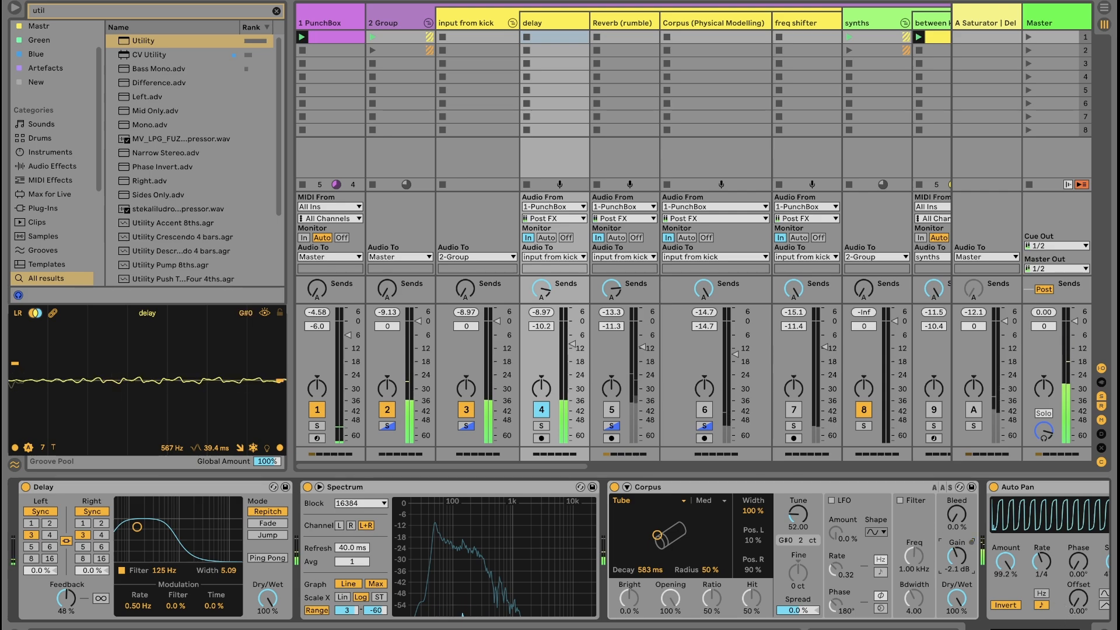
pyautogui.hscroll(3, 1038, 589)
pyautogui.click(893, 491)
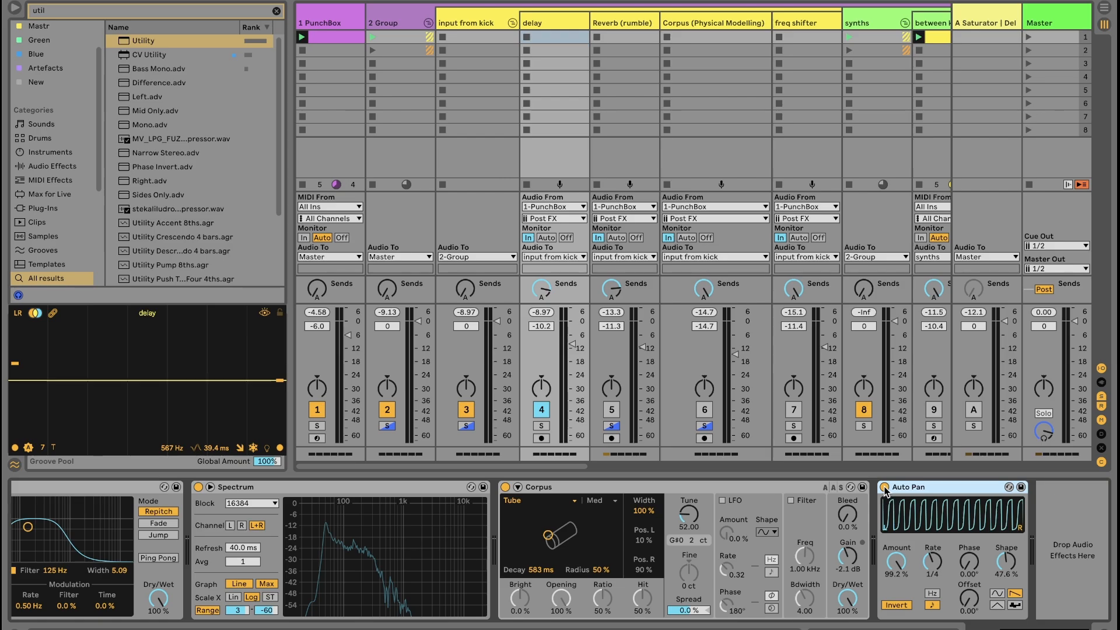
pyautogui.click(885, 489)
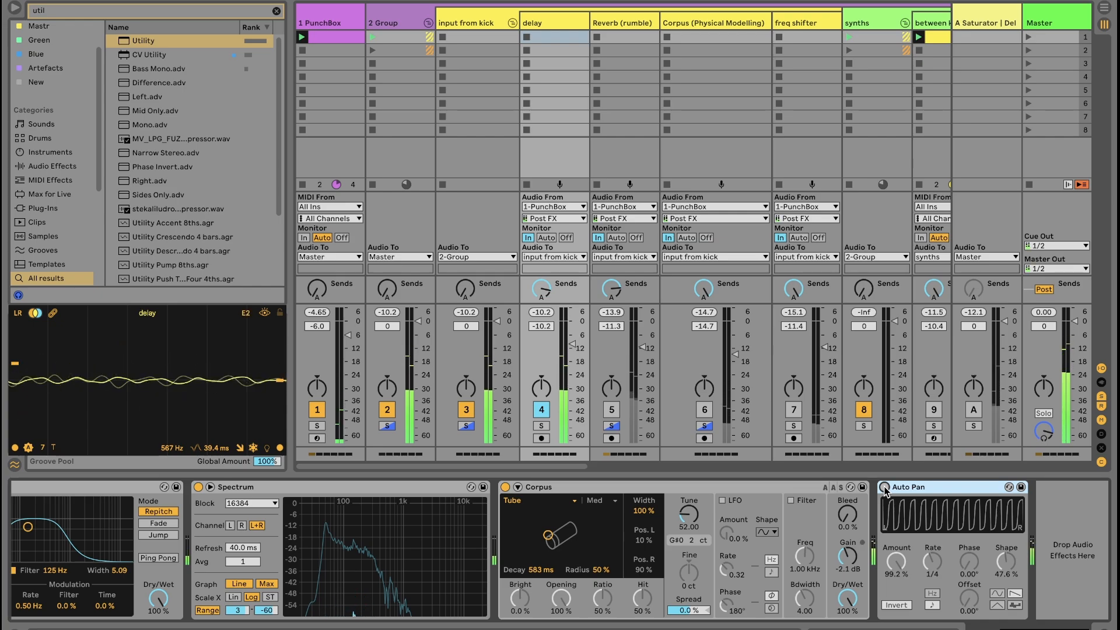
pyautogui.click(885, 488)
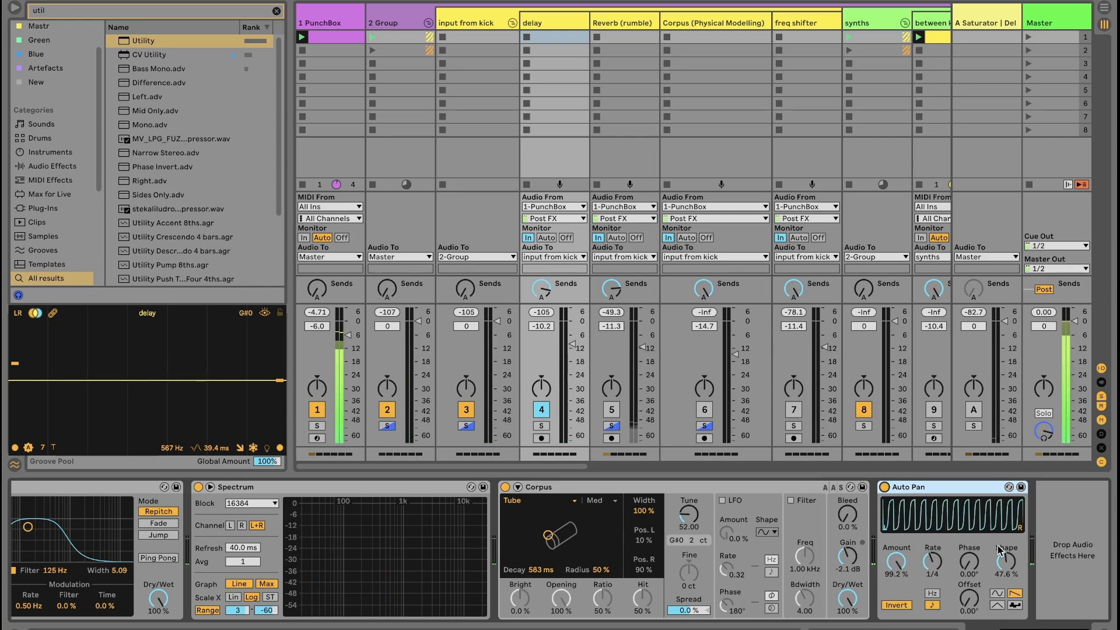
# Examine the delay track's frequency peaks in Spectrum's enlarged display, using a block size of 16384.
pyautogui.hscroll(-2, 998, 550)
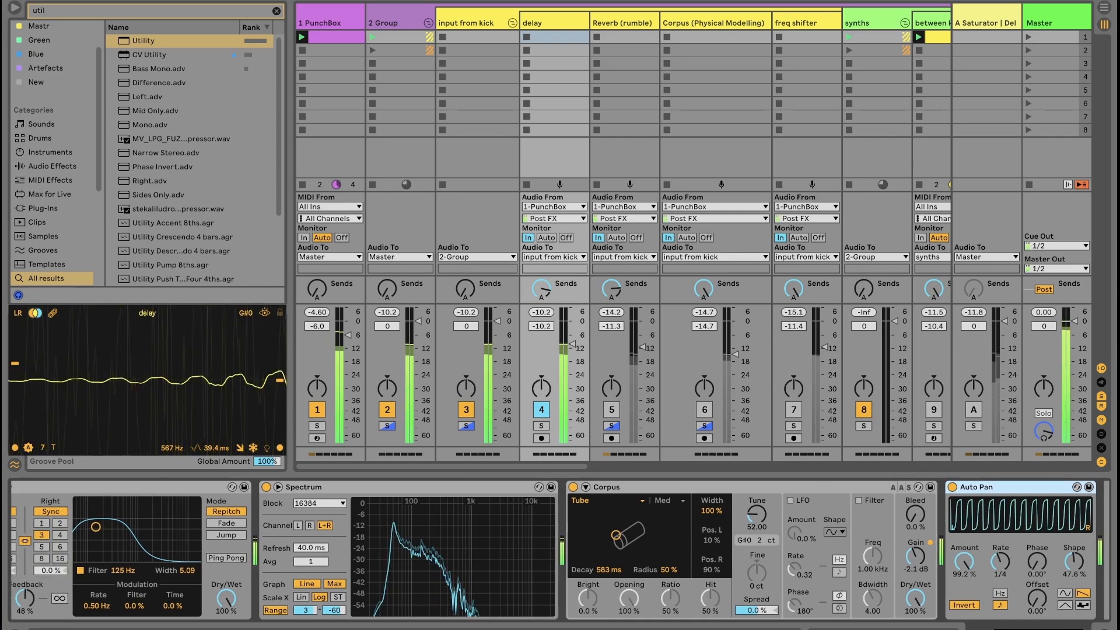
pyautogui.click(631, 492)
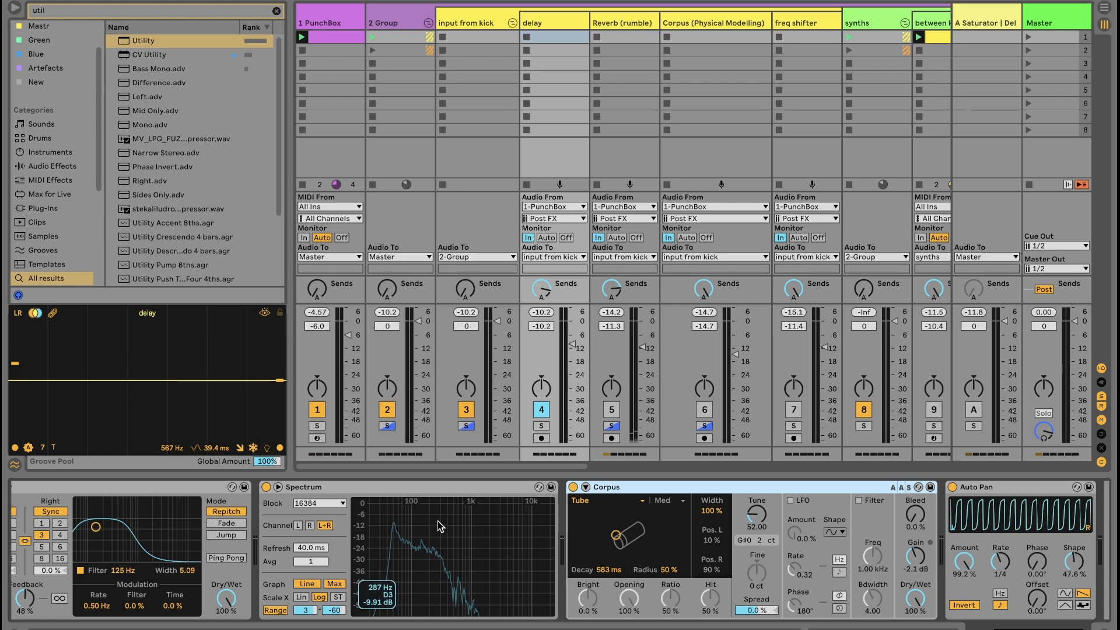
pyautogui.moveTo(395, 528)
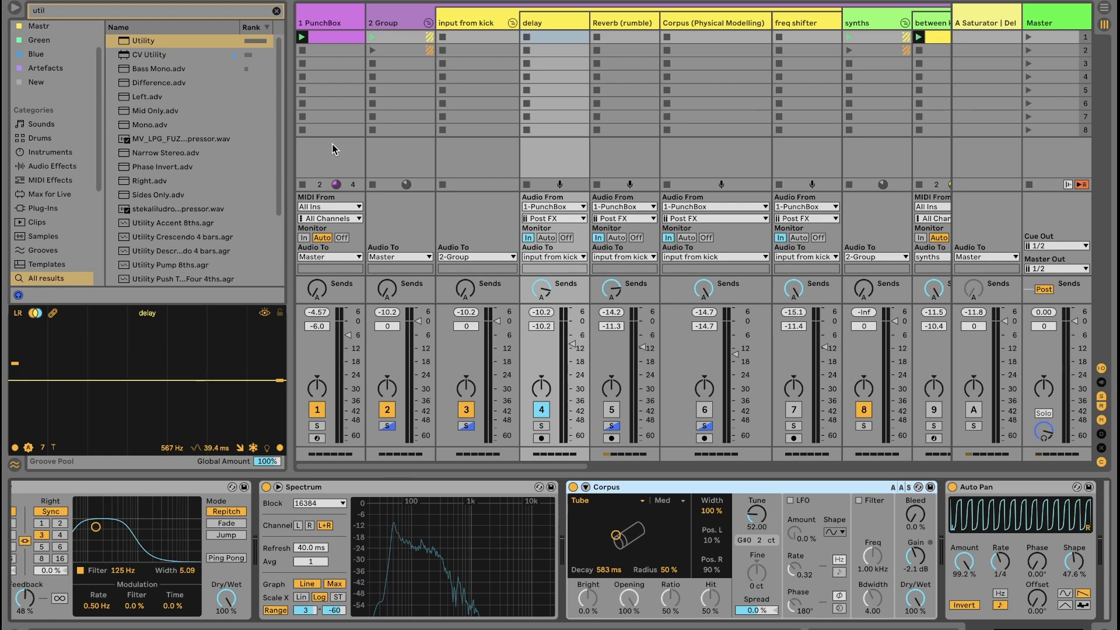
pyautogui.click(310, 489)
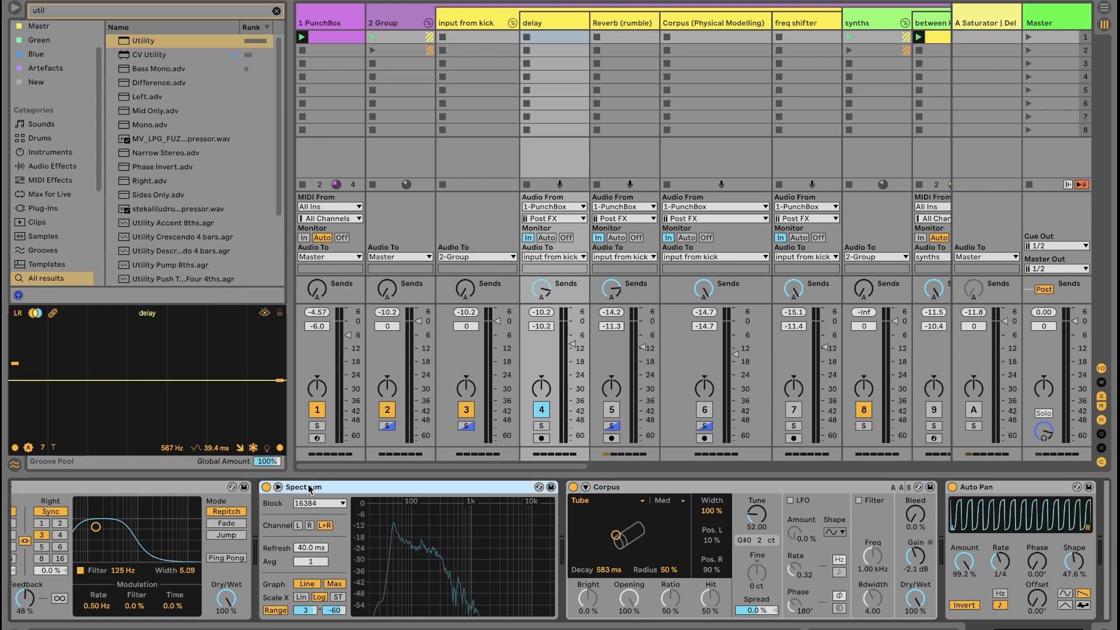
pyautogui.click(321, 503)
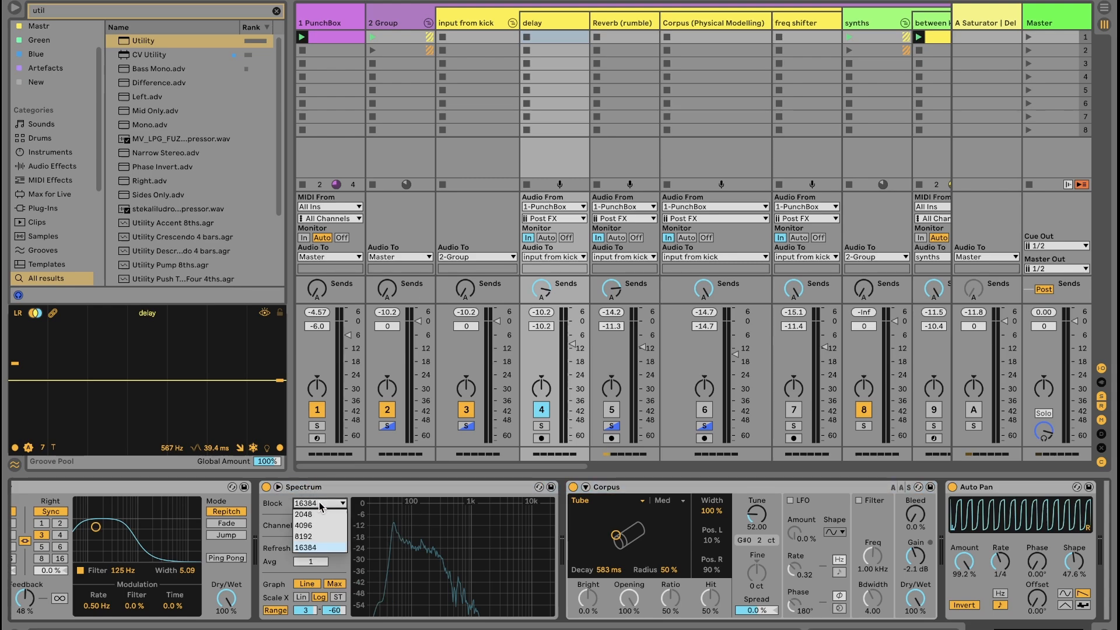
pyautogui.click(309, 549)
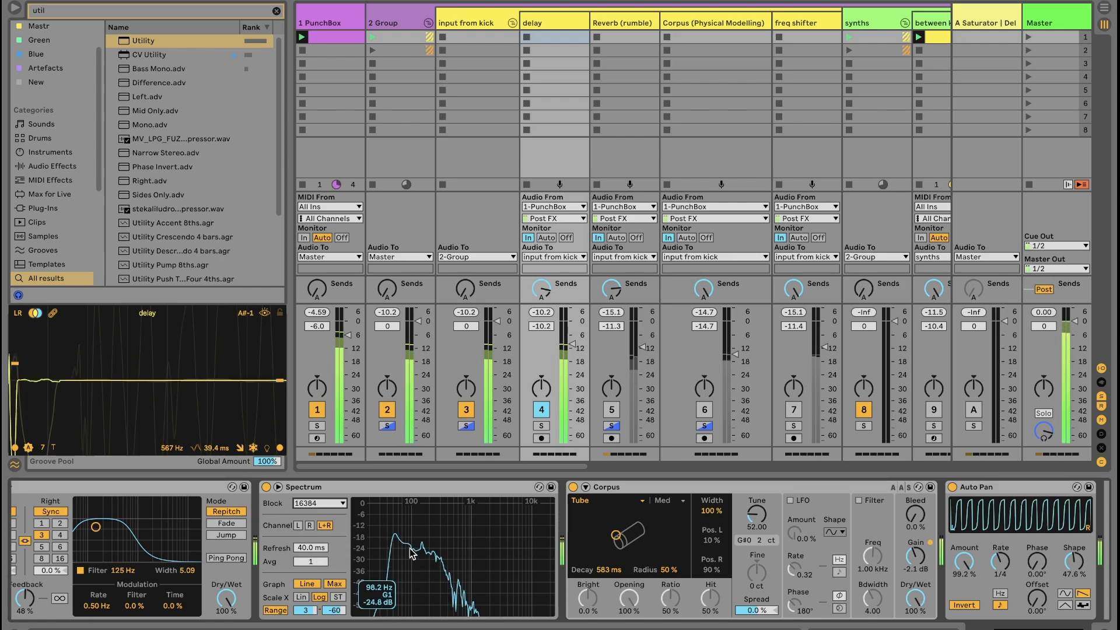
pyautogui.doubleClick(402, 532)
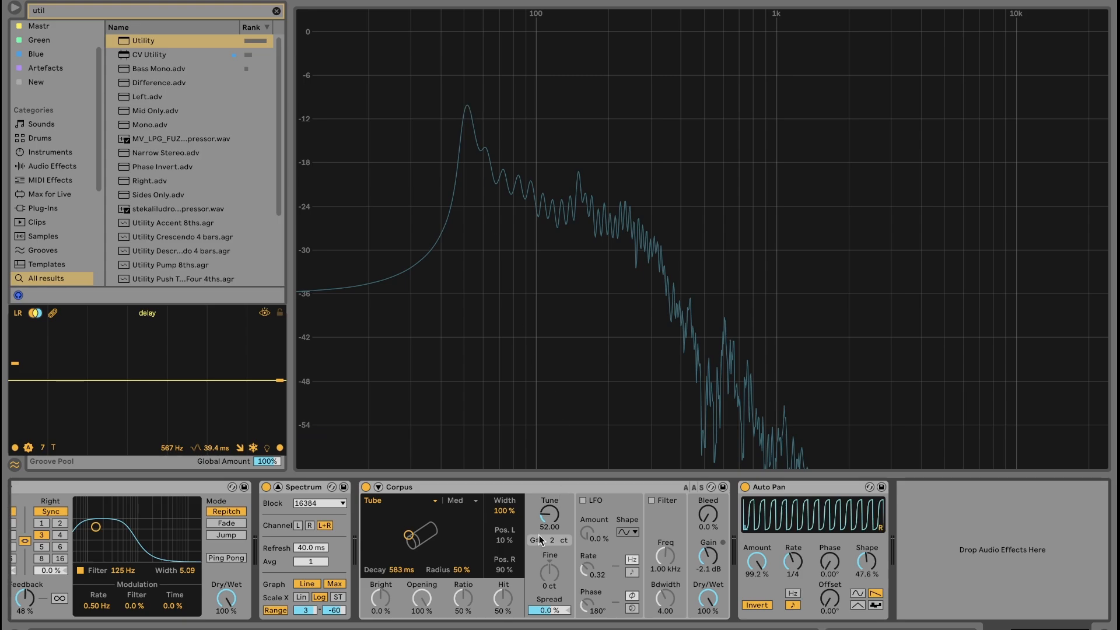
pyautogui.doubleClick(552, 271)
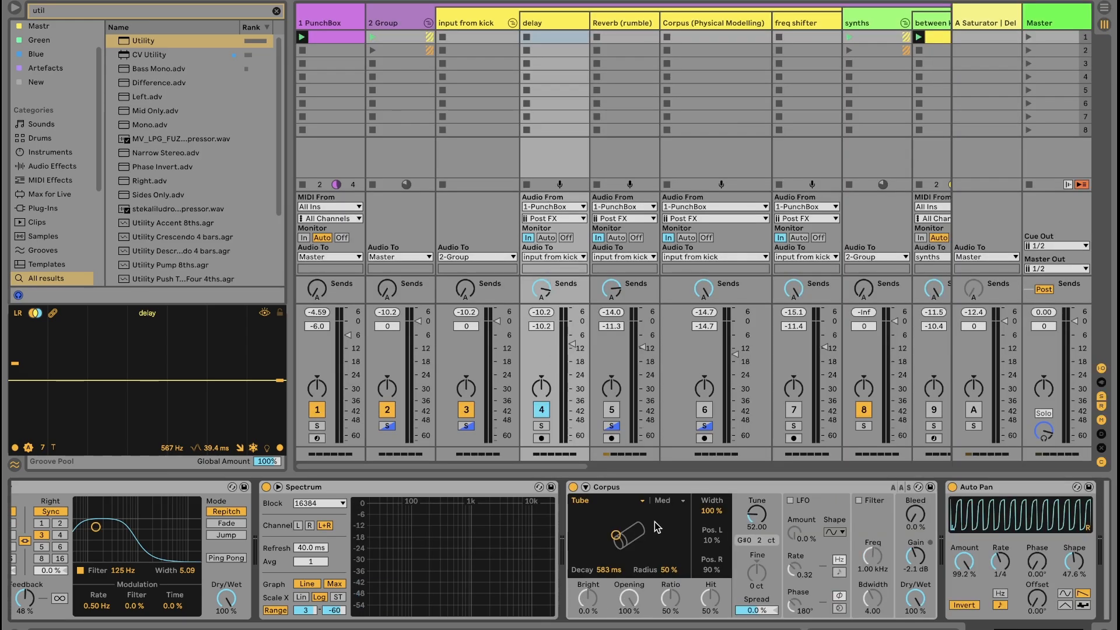
# Try a different Tune value on the delay track's Corpus and undo the change.
pyautogui.moveTo(759, 525); pyautogui.dragTo(759, 510)
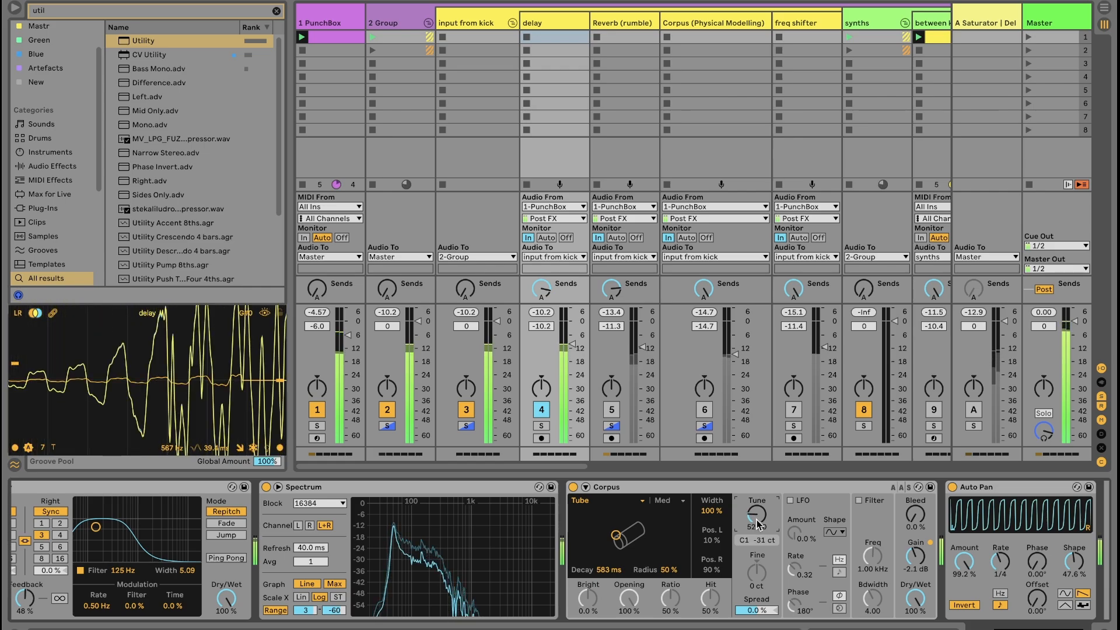
pyautogui.press('super+z')
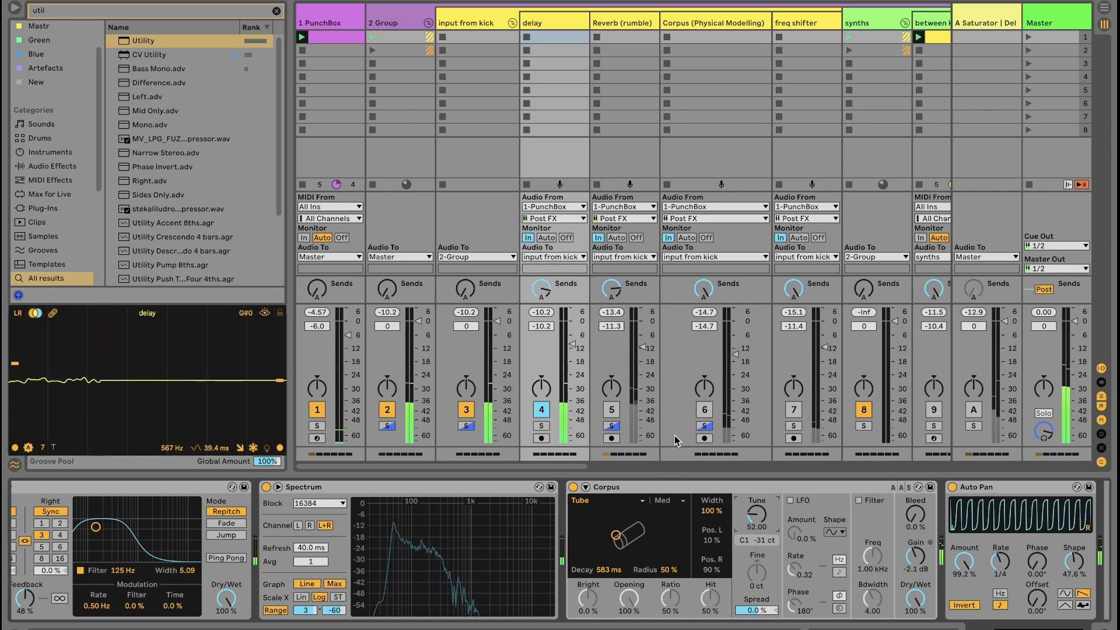
# Activate return track A and start playback to hear its effects on the delayed kick.
pyautogui.click(993, 25)
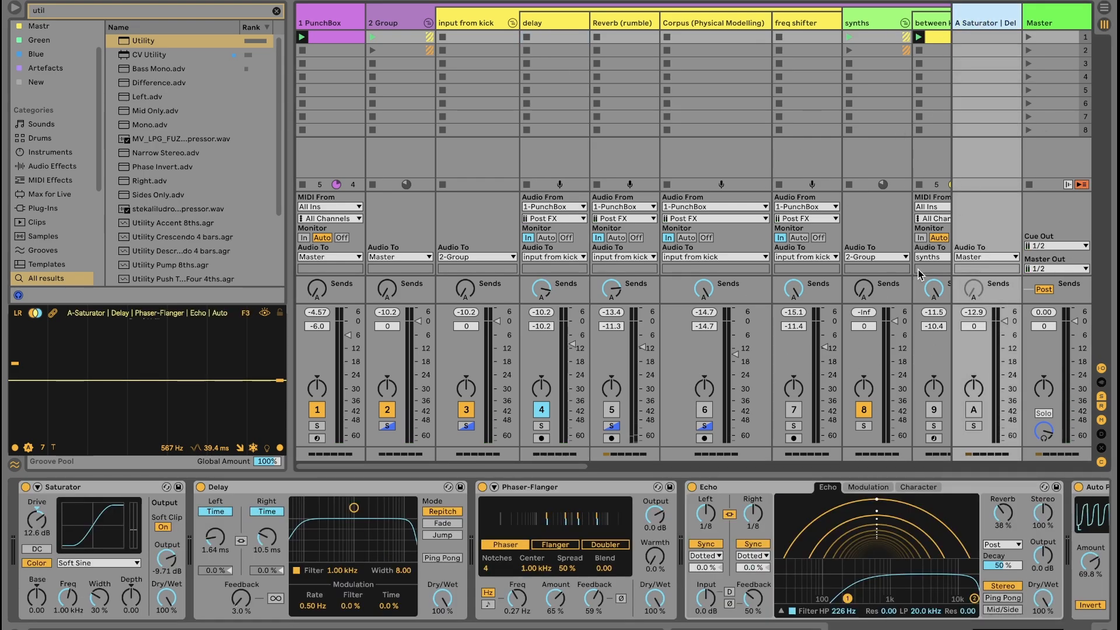
pyautogui.click(973, 410)
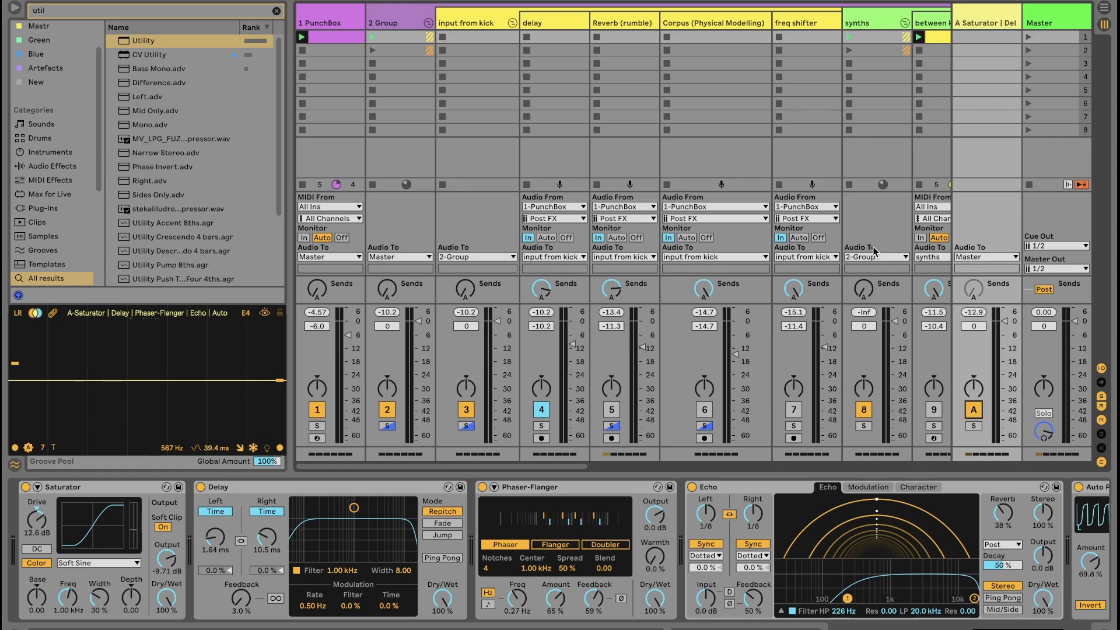
pyautogui.press('space')
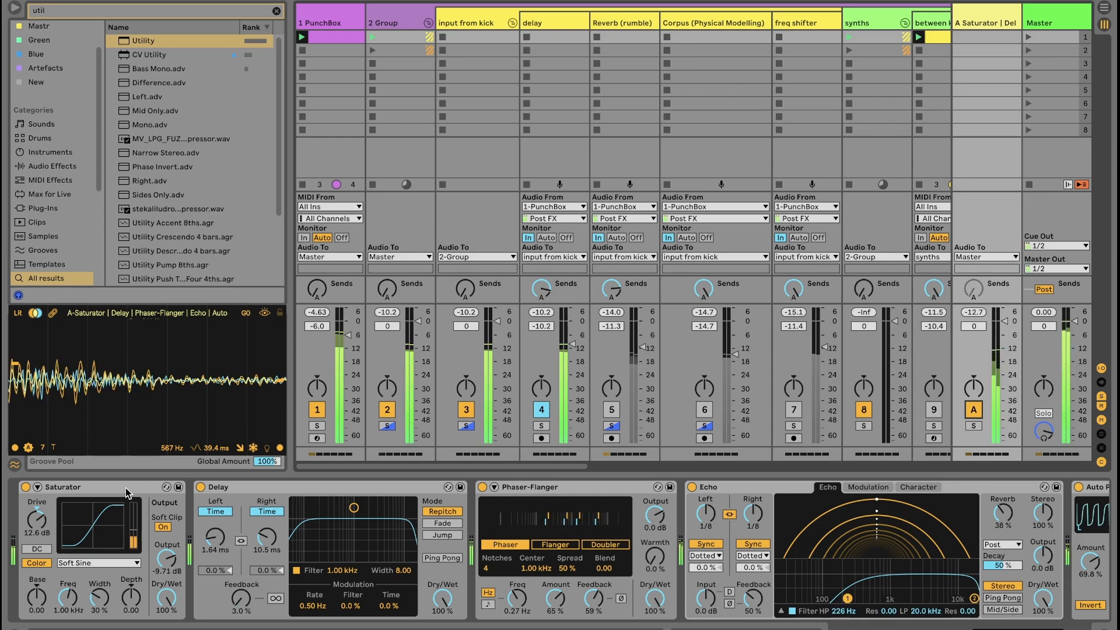
# Stop playback and examine return track A's effect chain from Saturator and Delay through Phaser-Flanger, Echo, Auto Pan and Utility.
pyautogui.click(96, 489)
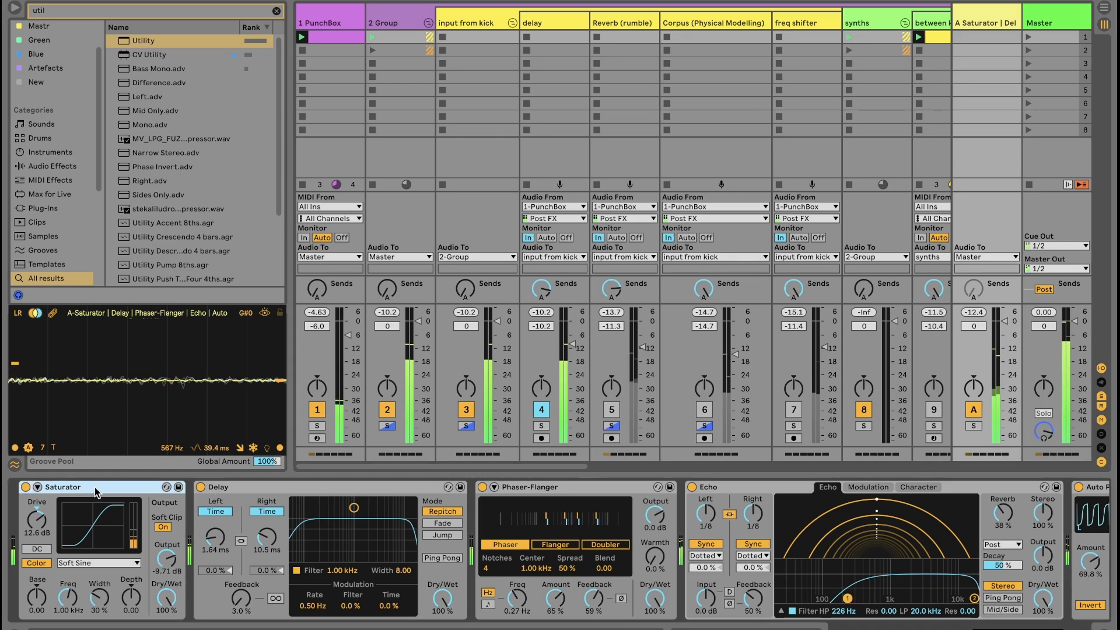
pyautogui.press('space')
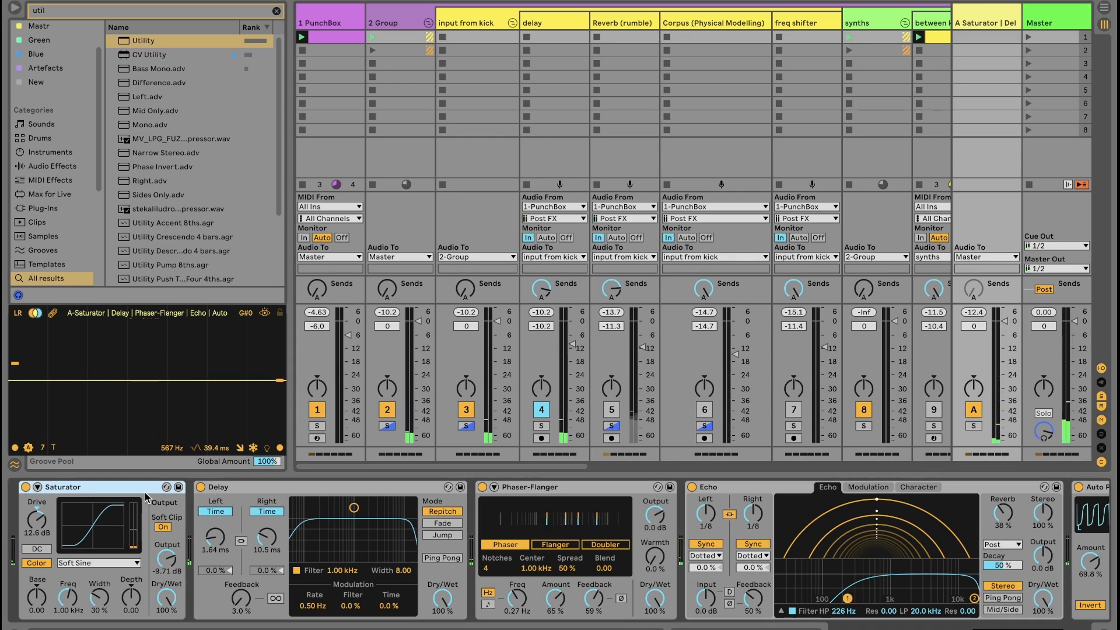
pyautogui.click(295, 488)
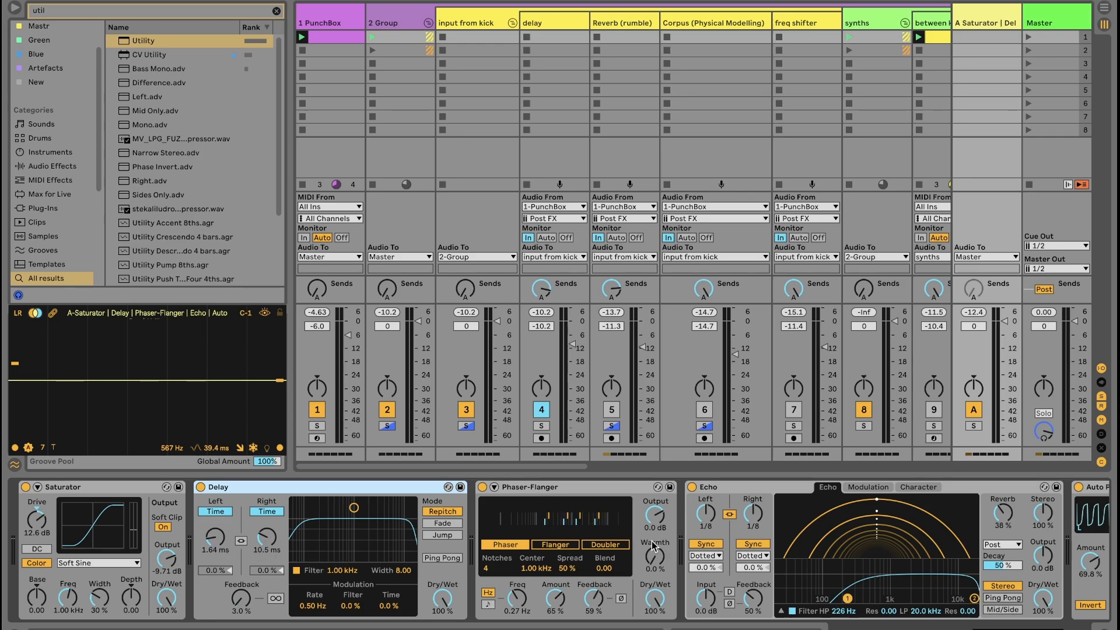
pyautogui.hscroll(5, 933, 613)
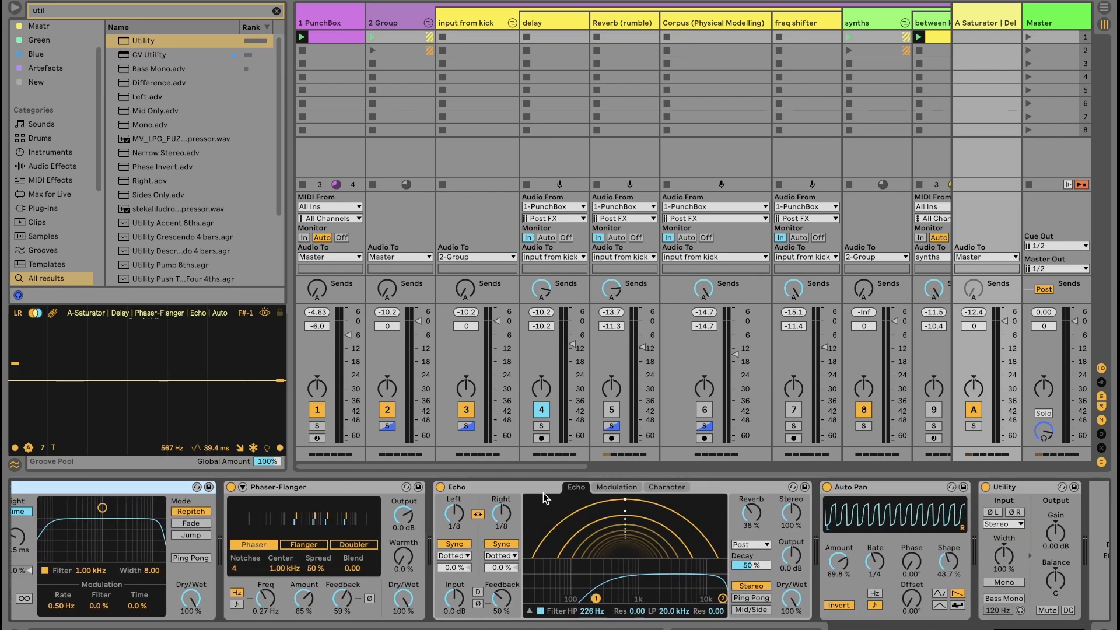
pyautogui.hscroll(2, 701, 519)
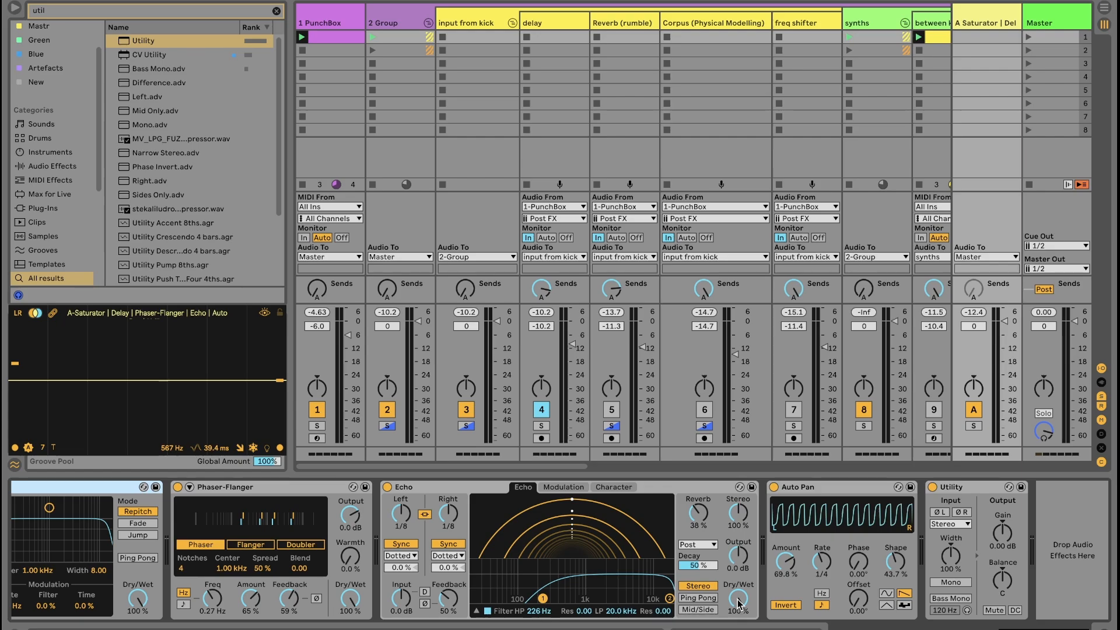
pyautogui.click(830, 482)
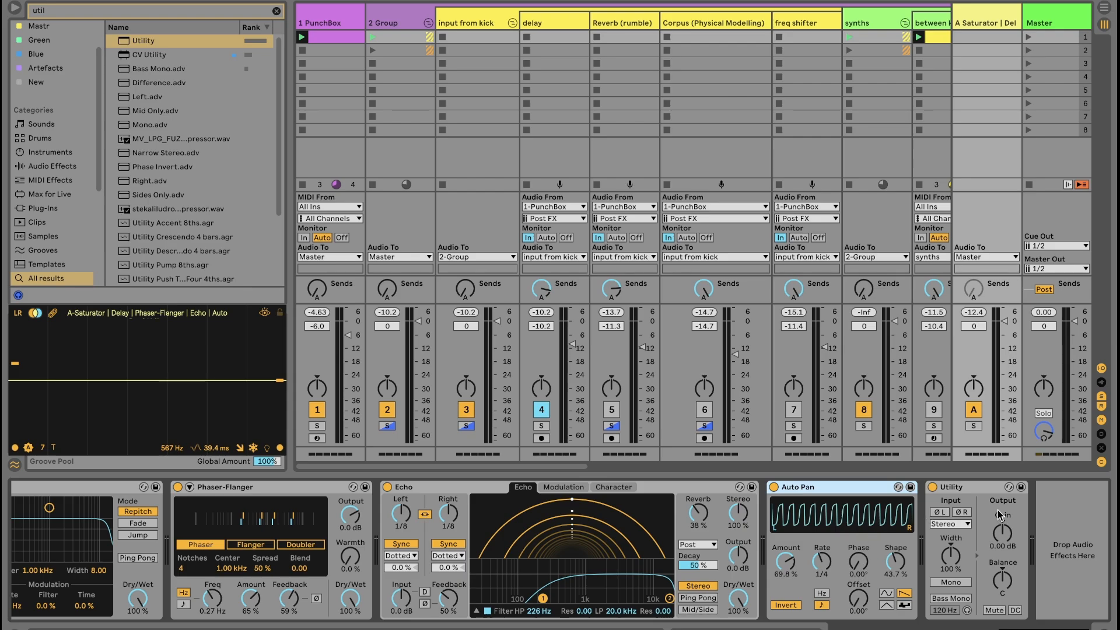
pyautogui.click(974, 490)
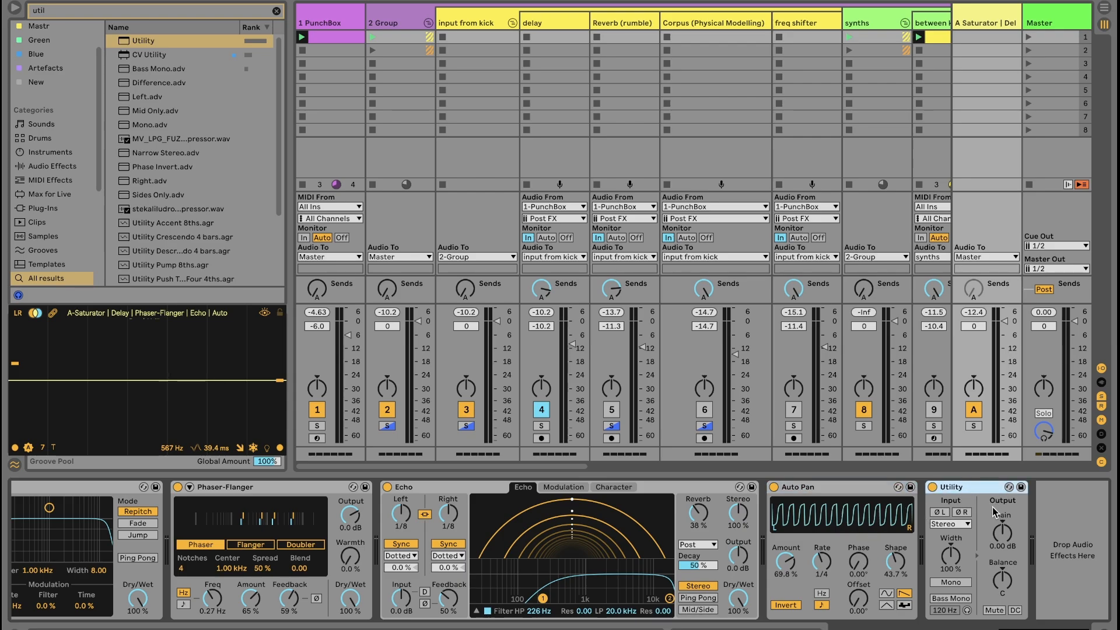
# Play the set and turn off the Utility device at the end of return track A's chain.
pyautogui.press('space')
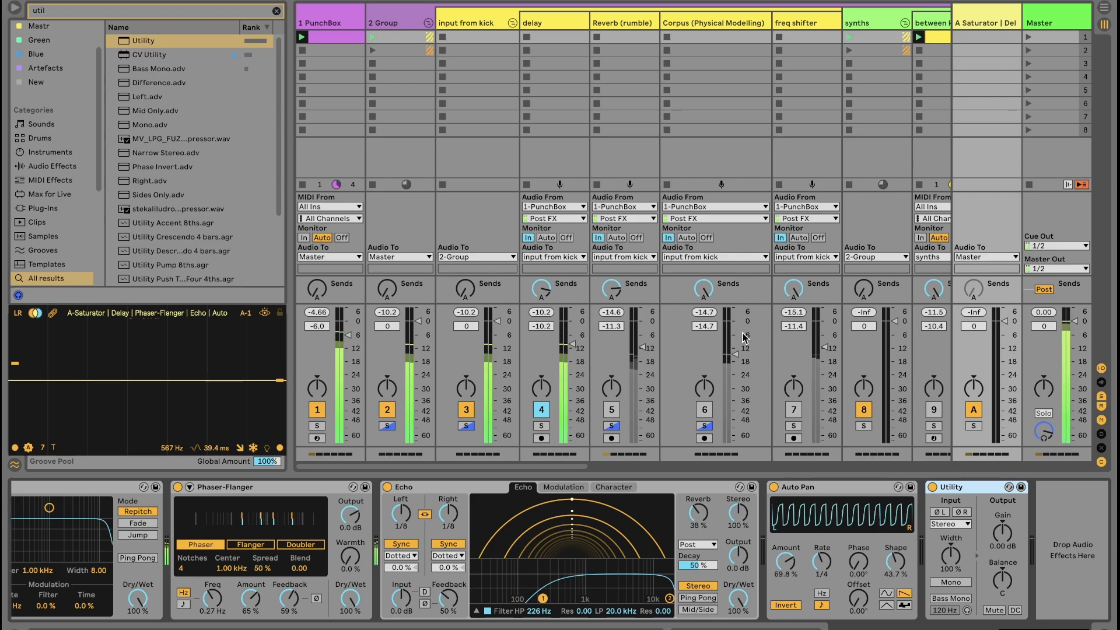
pyautogui.click(933, 487)
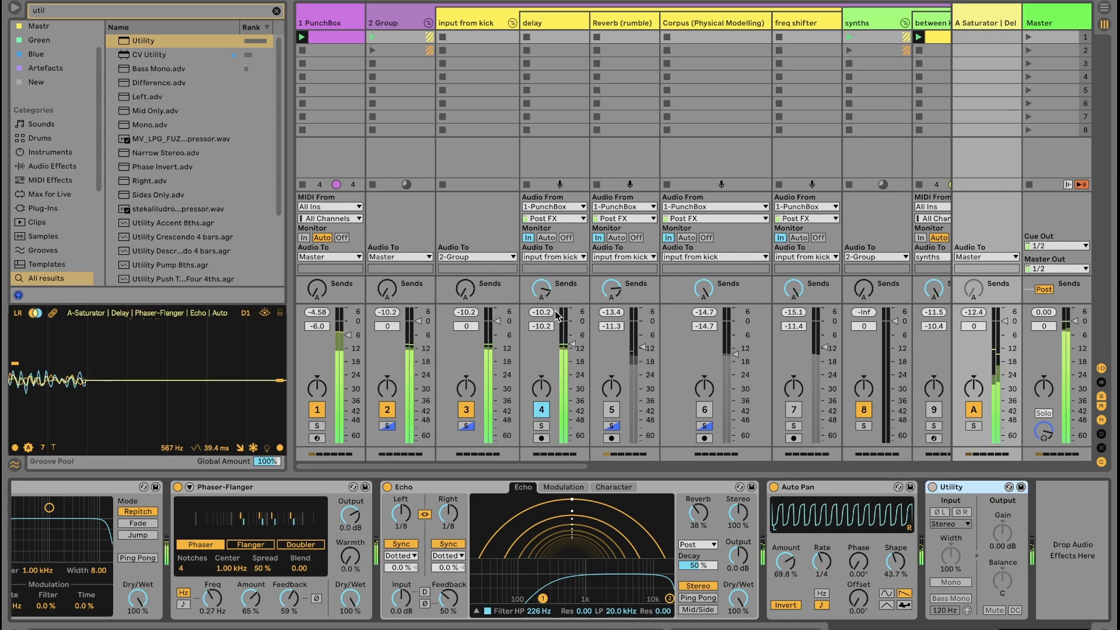
# Activate the Reverb (rumble) track in place of the delay track and show the normal rev chain in its Audio Effect Rack.
pyautogui.click(548, 18)
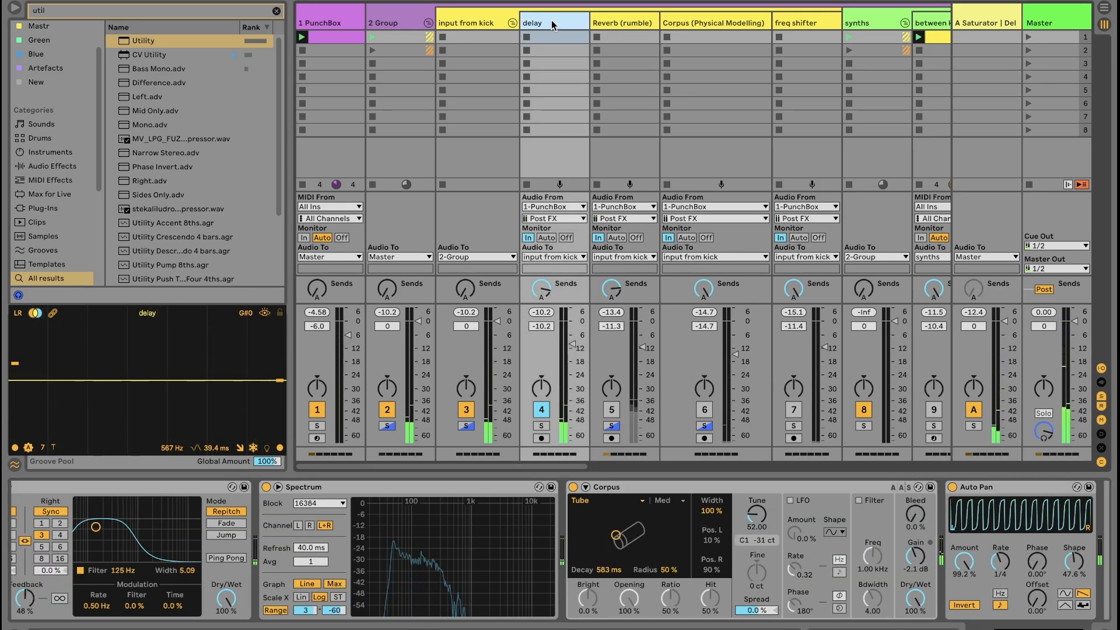
pyautogui.click(624, 23)
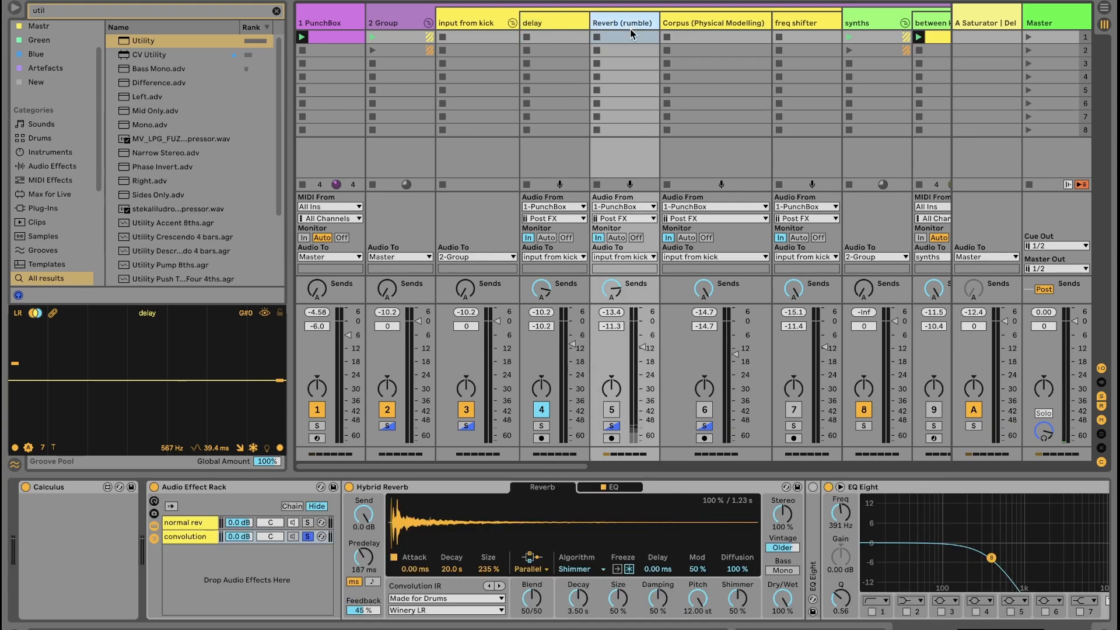
pyautogui.click(611, 410)
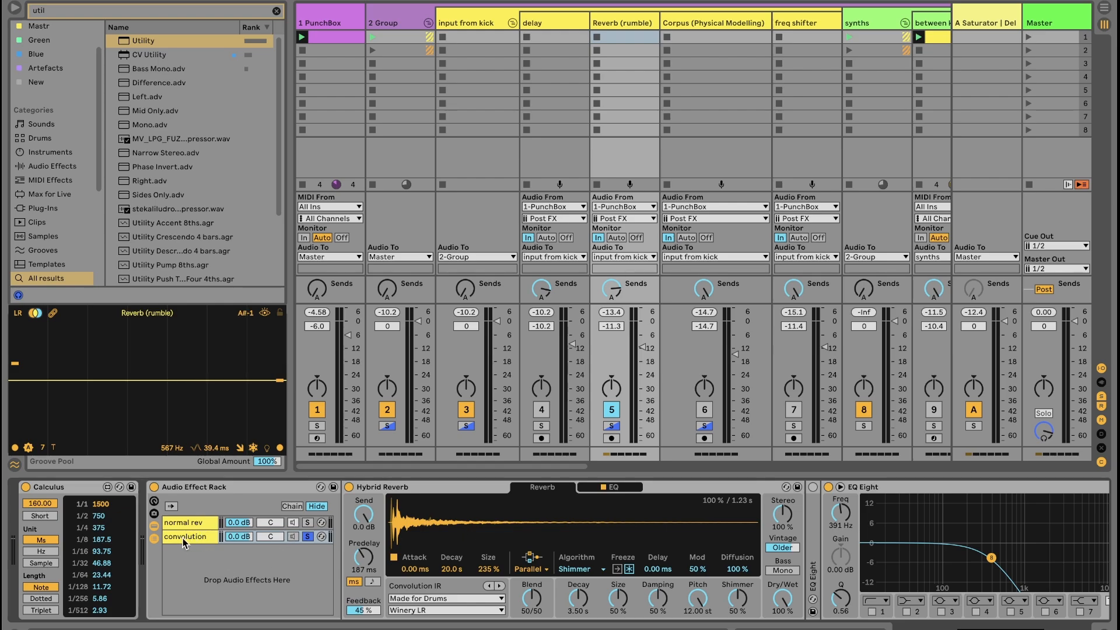
pyautogui.click(198, 524)
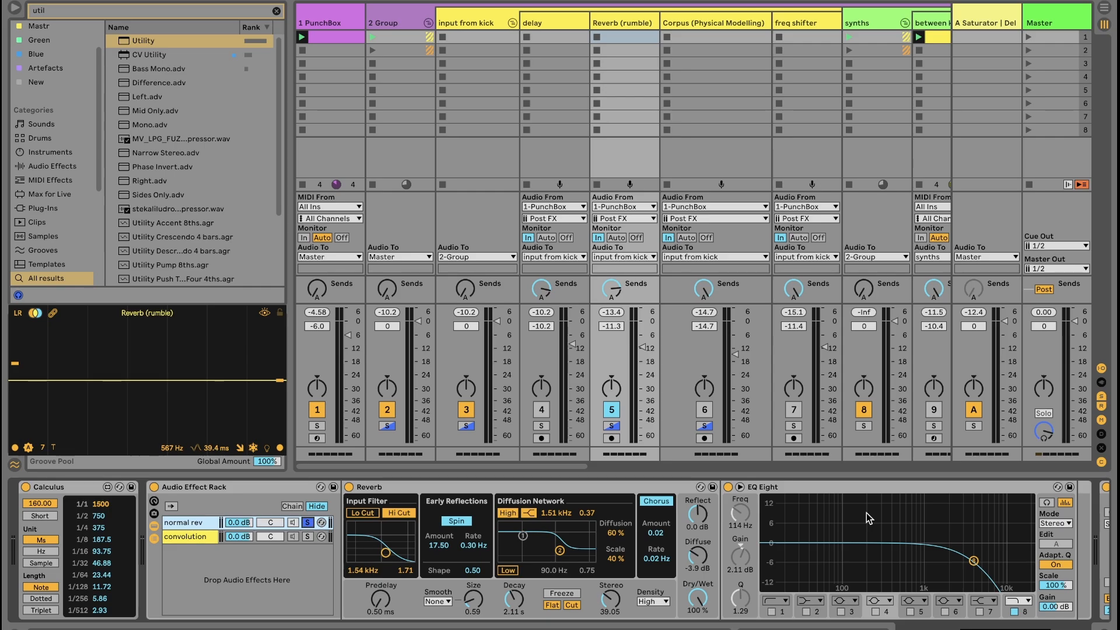
# Examine the normal rev chain on the Reverb (rumble) track from Reverb through EQ Eight, Utility and Compressor.
pyautogui.moveTo(1007, 629); pyautogui.dragTo(1024, 629)
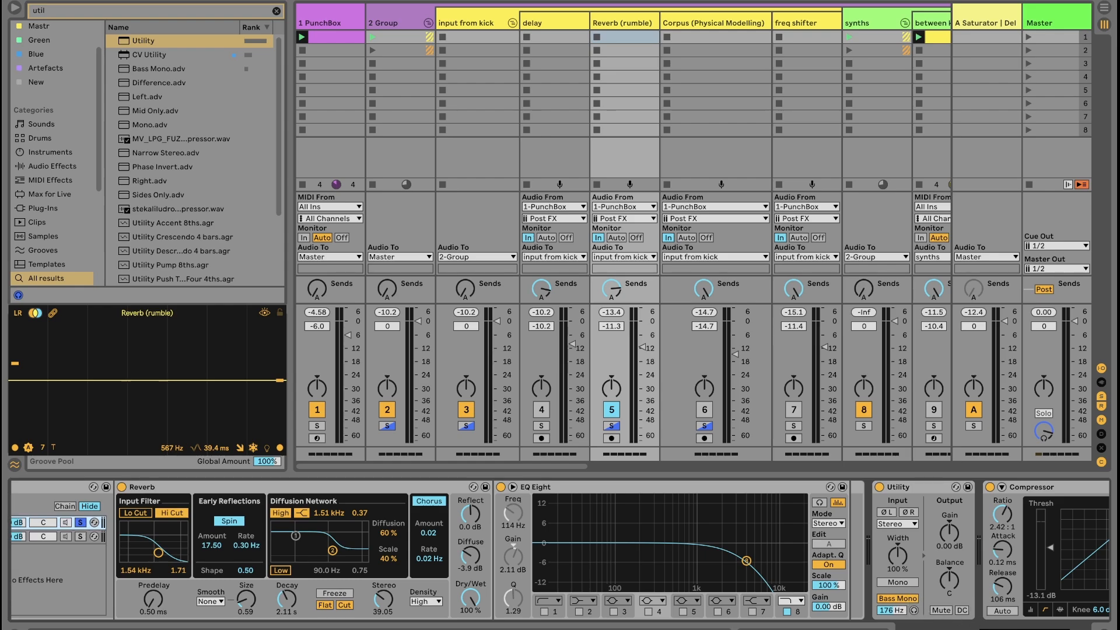
pyautogui.hscroll(3, 560, 550)
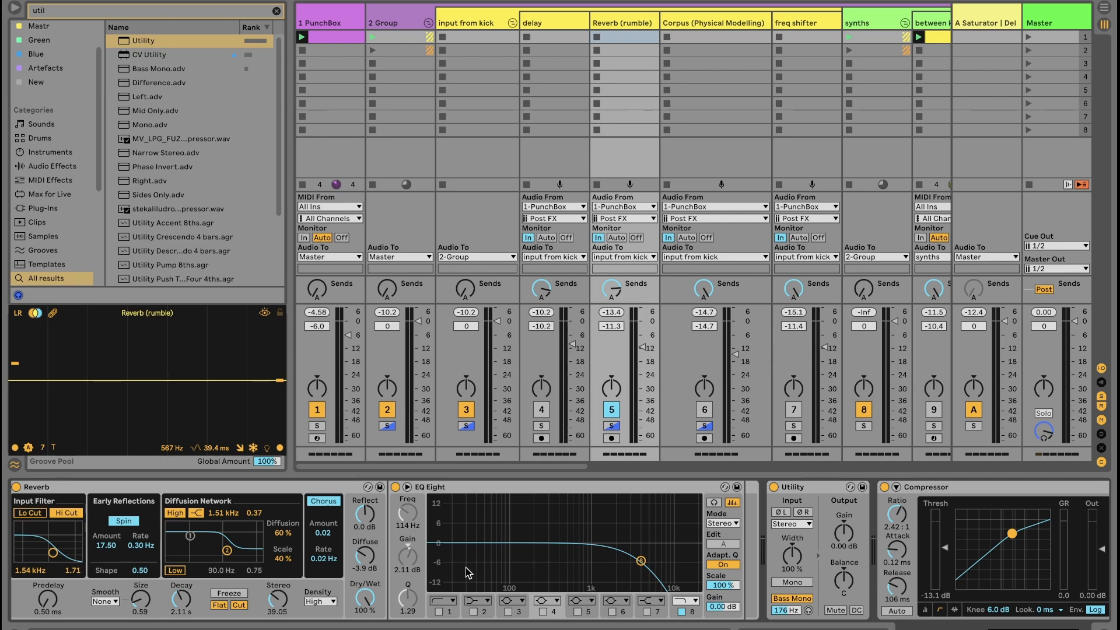
pyautogui.hscroll(2, 1041, 624)
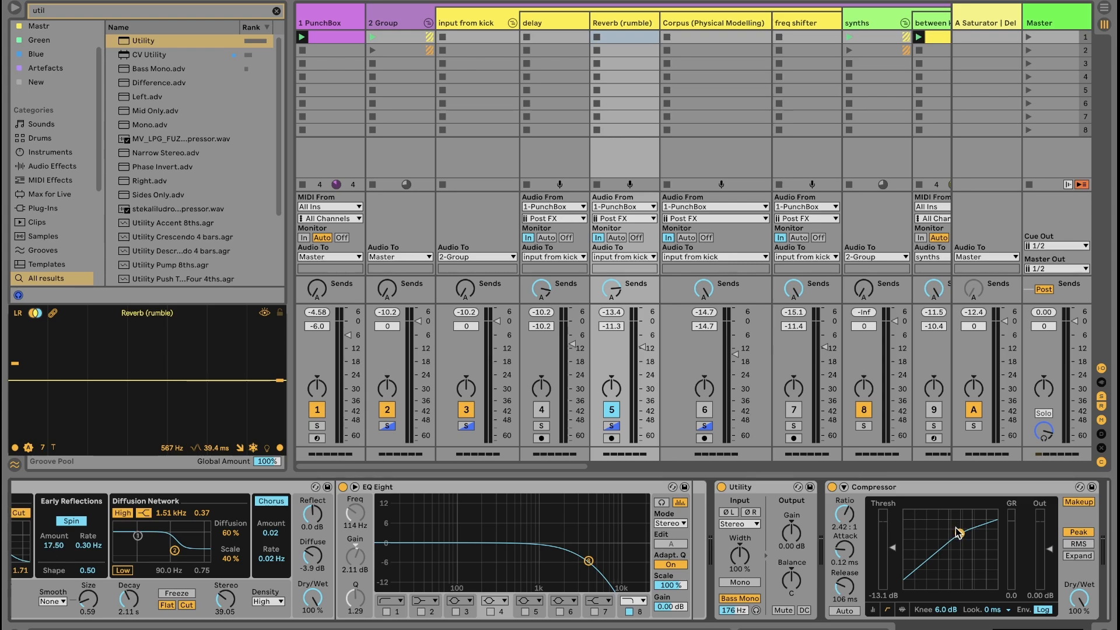
pyautogui.click(902, 491)
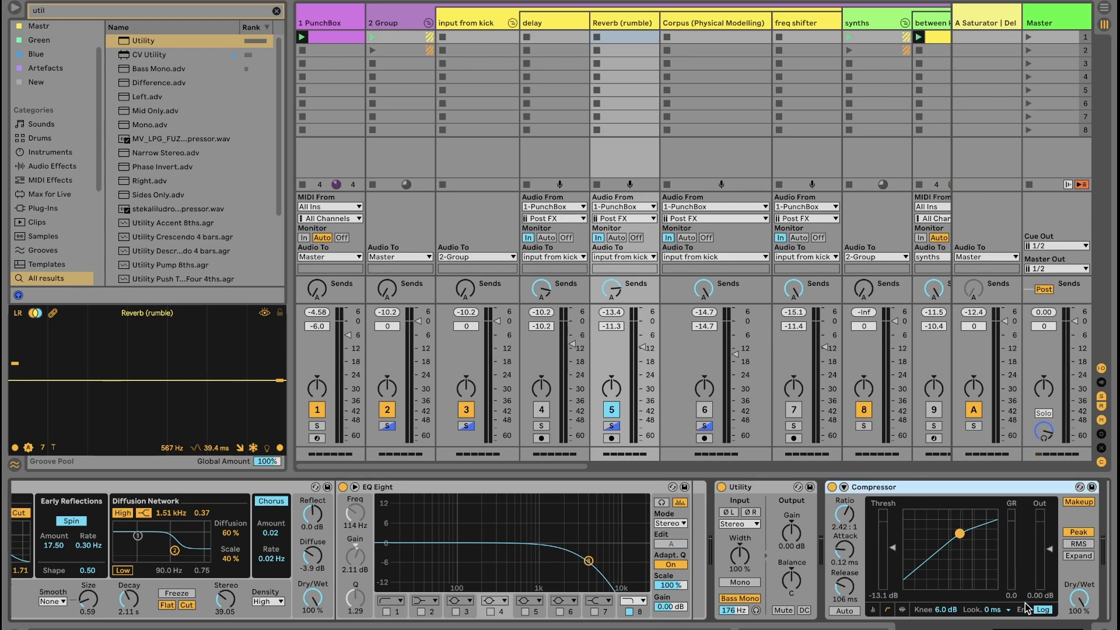
pyautogui.hscroll(-2, 902, 491)
pyautogui.hscroll(3, 902, 491)
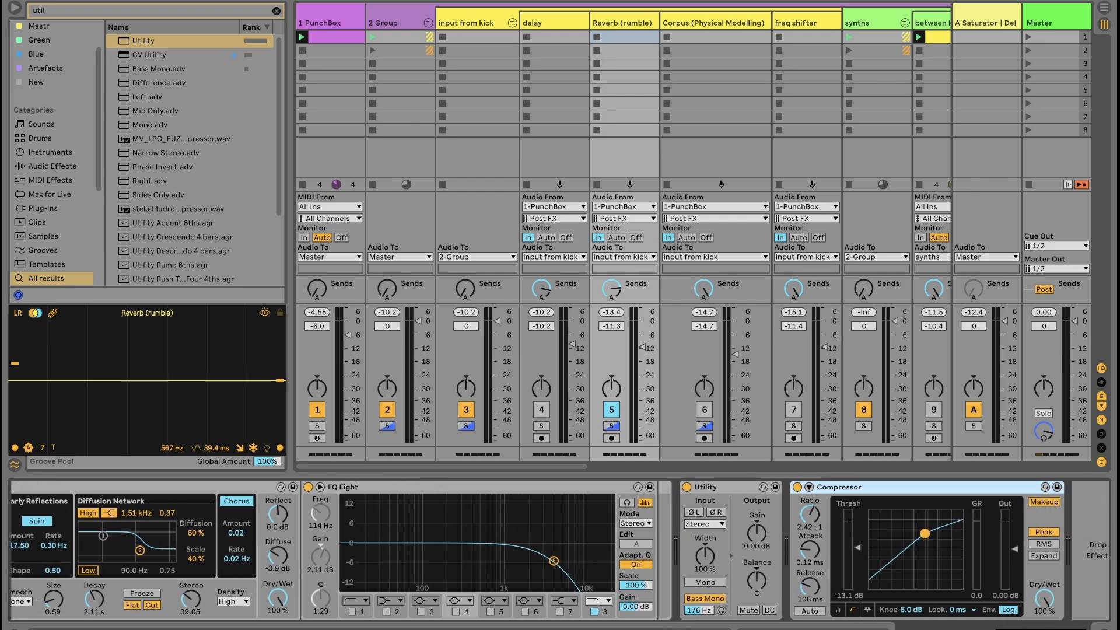
pyautogui.hscroll(-1, 902, 491)
pyautogui.hscroll(-3, 902, 492)
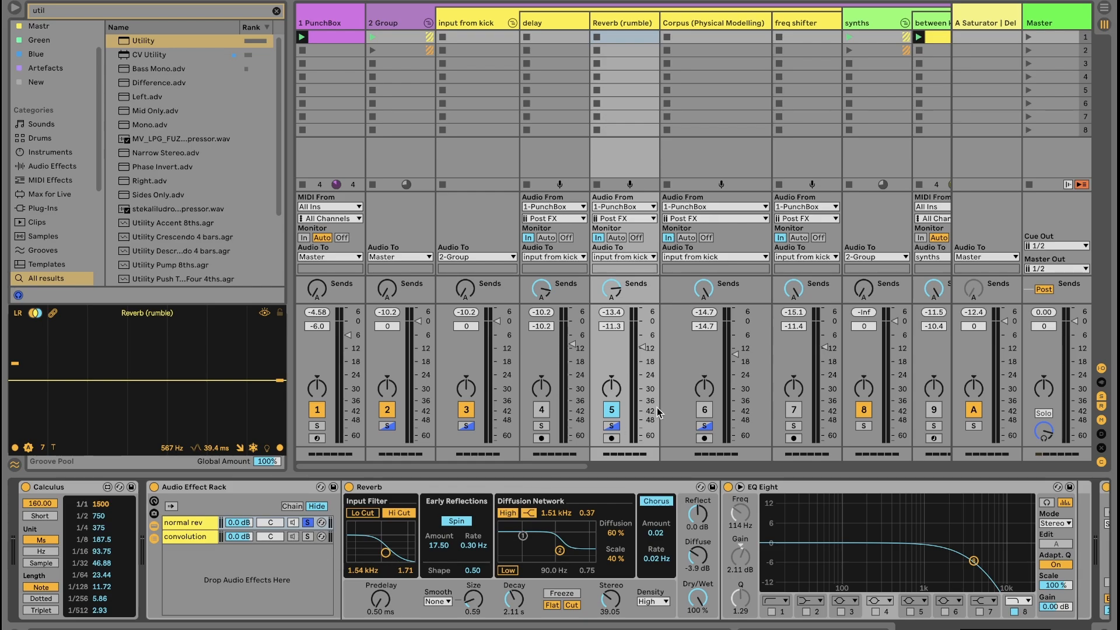
# Play the set and compare the kick with the Reverb (rumble) track switched off and on, checking its device chain during playback.
pyautogui.press('space')
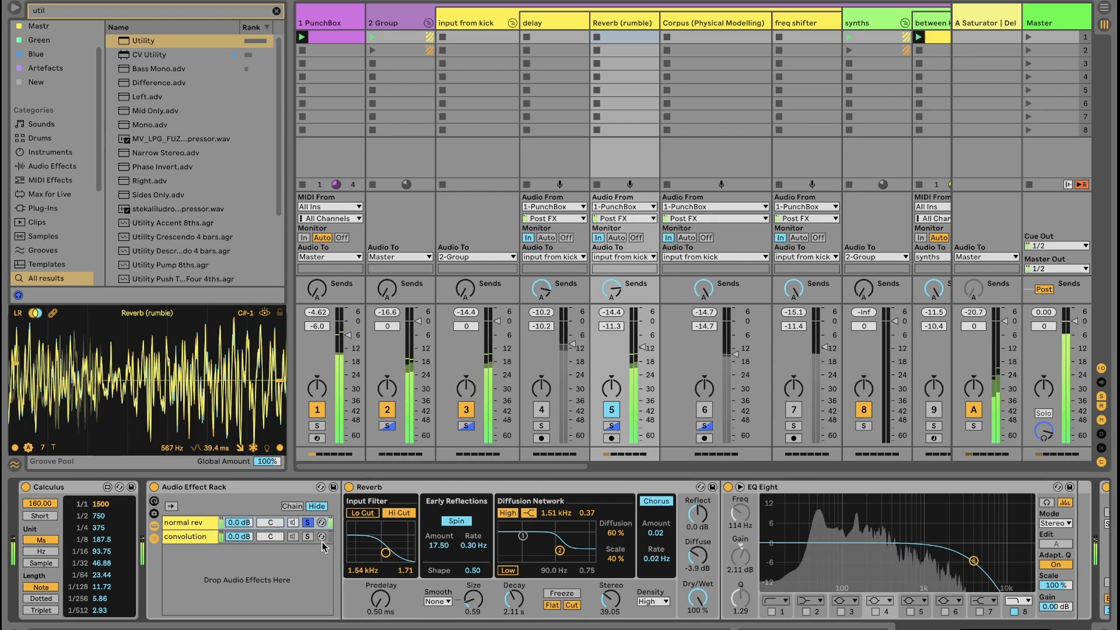
pyautogui.click(611, 410)
pyautogui.click(610, 411)
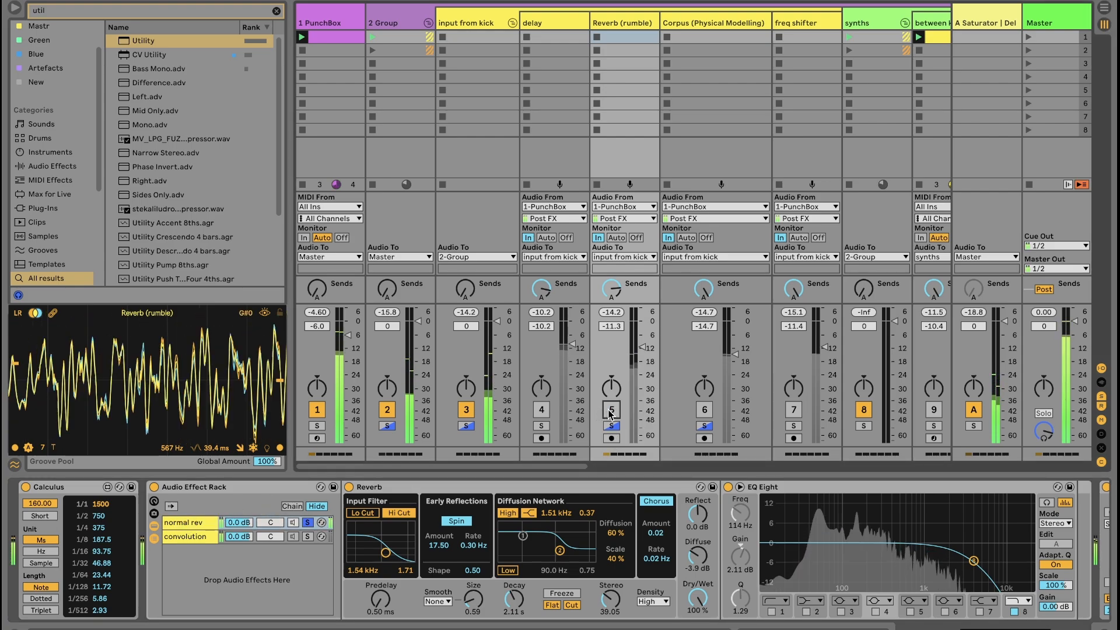
pyautogui.click(974, 410)
pyautogui.hscroll(6, 846, 505)
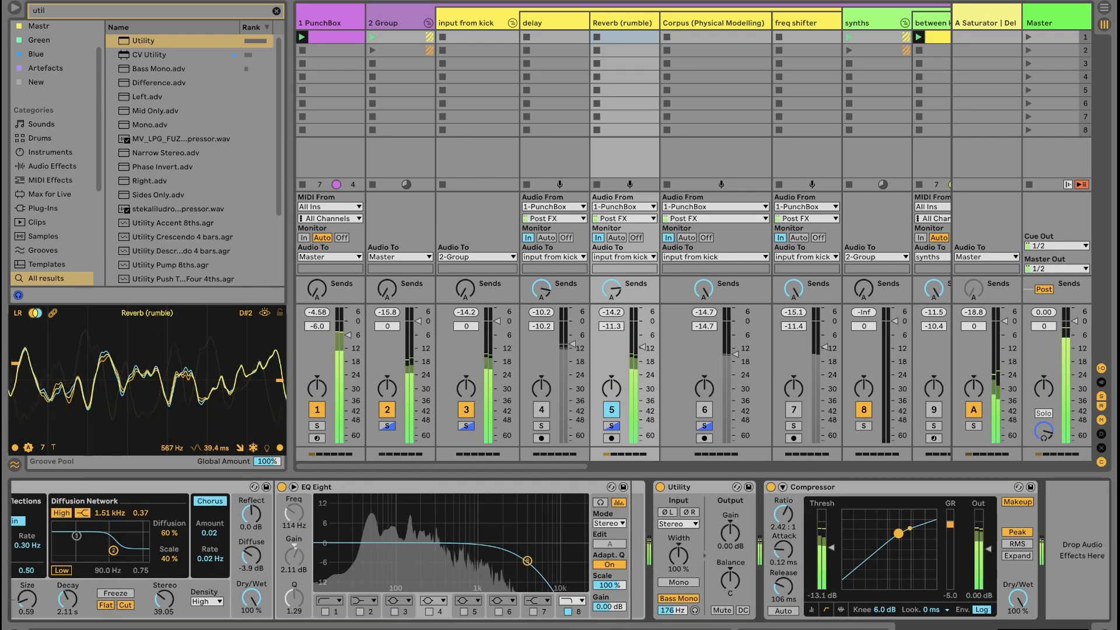
pyautogui.hscroll(-6, 393, 594)
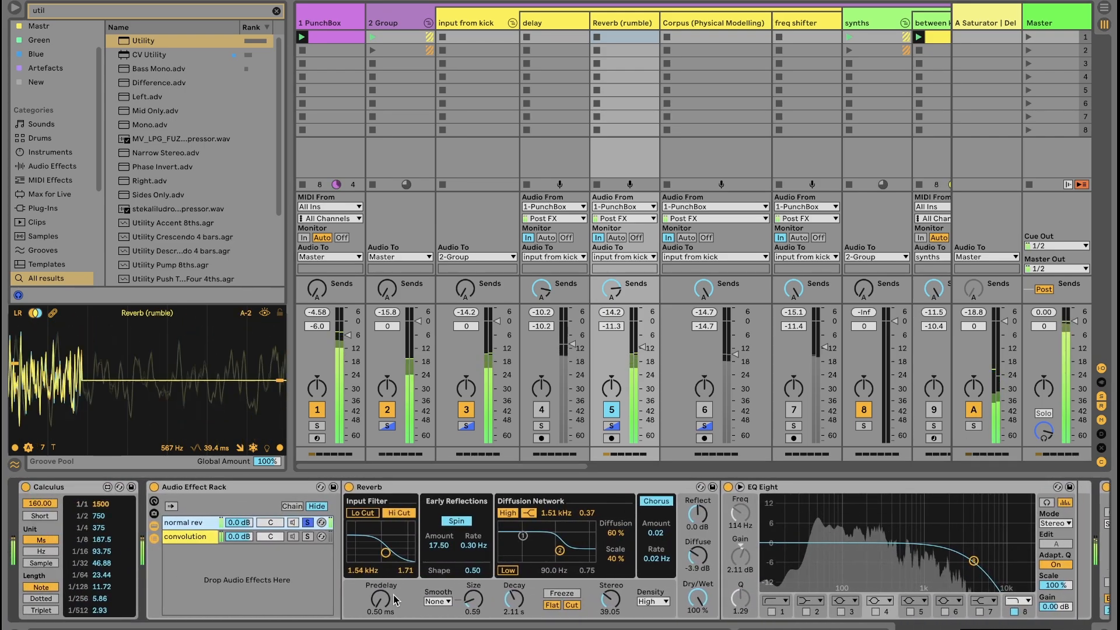
# Solo the convolution chain in place of normal rev and look over its Hybrid Reverb's algorithm options.
pyautogui.click(190, 536)
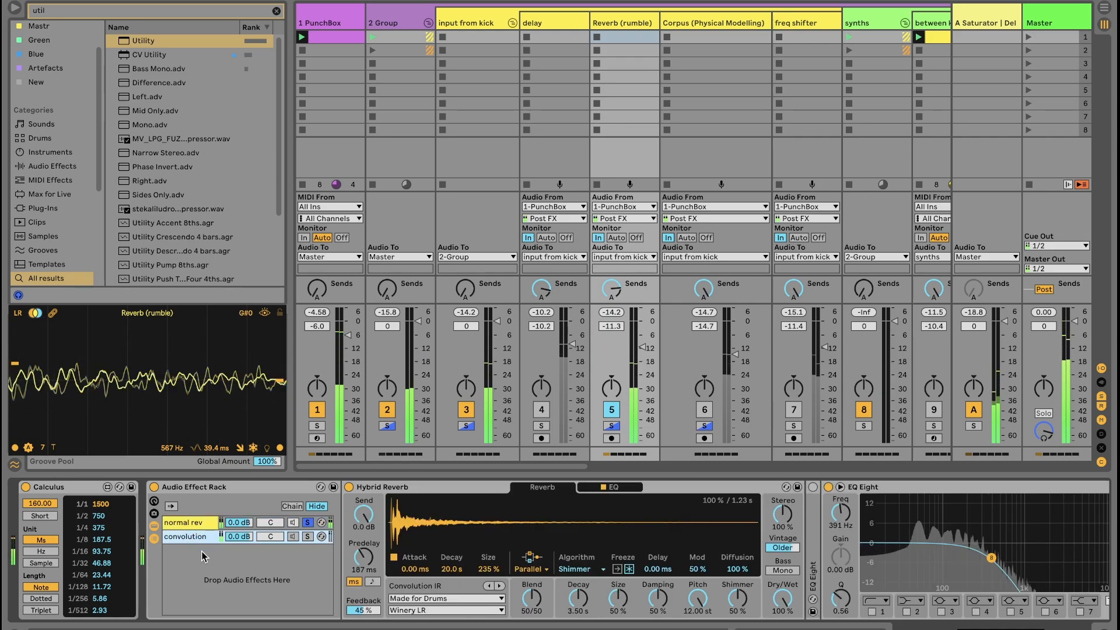
pyautogui.click(308, 536)
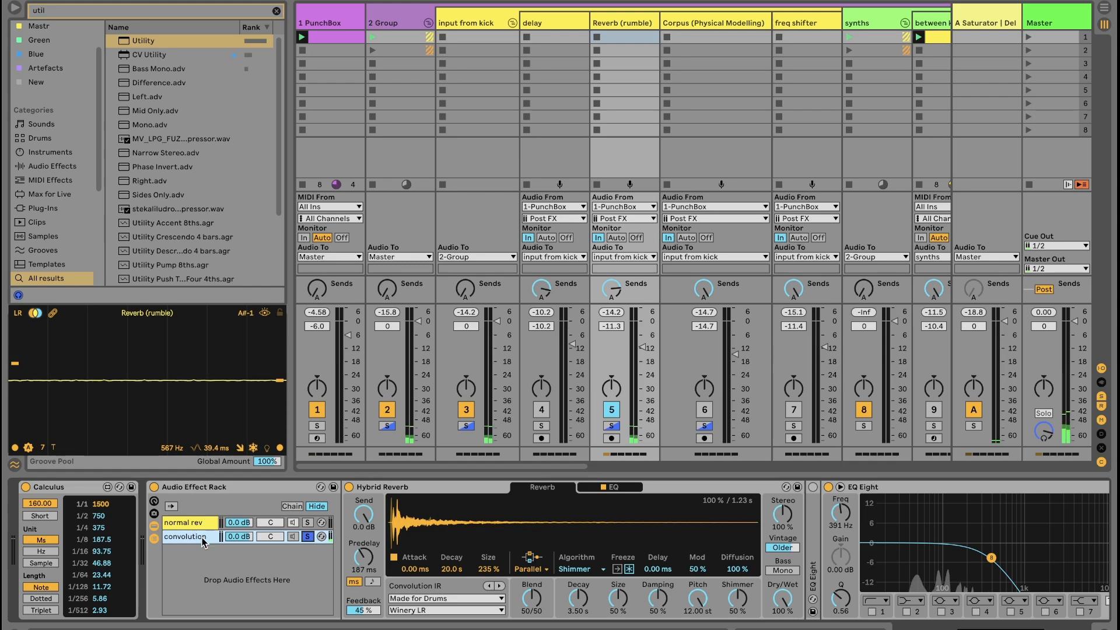
pyautogui.click(437, 489)
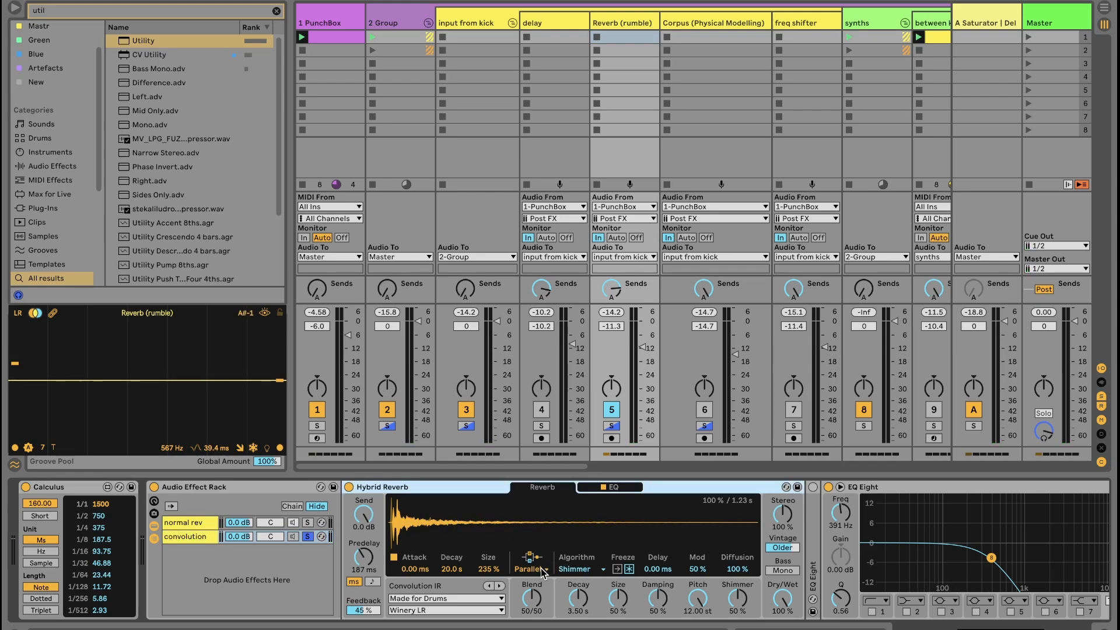
pyautogui.click(577, 569)
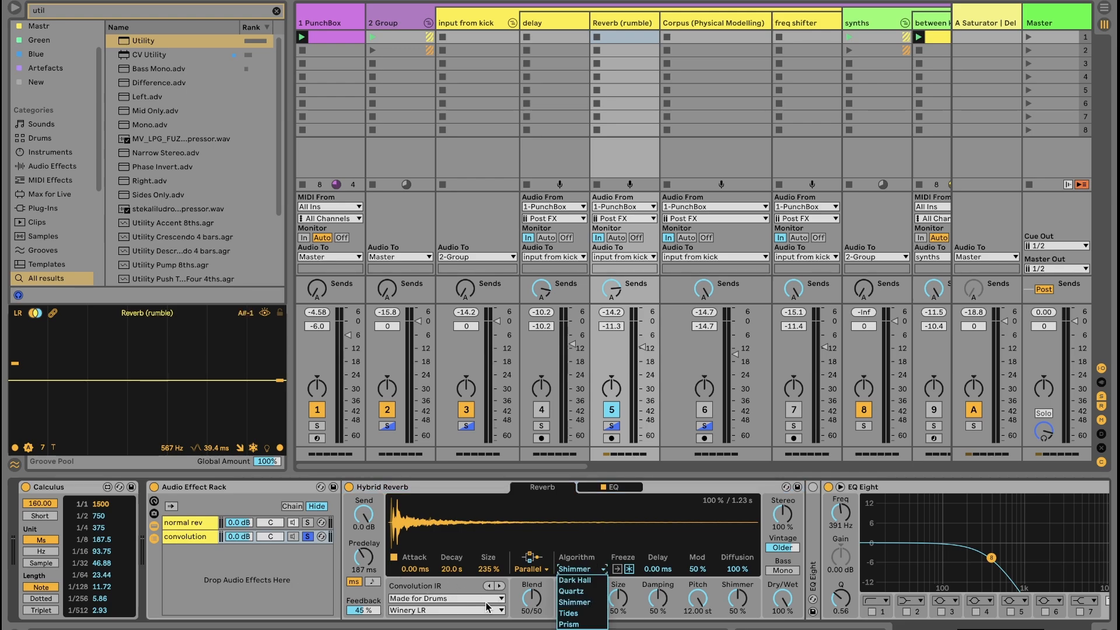
pyautogui.click(268, 591)
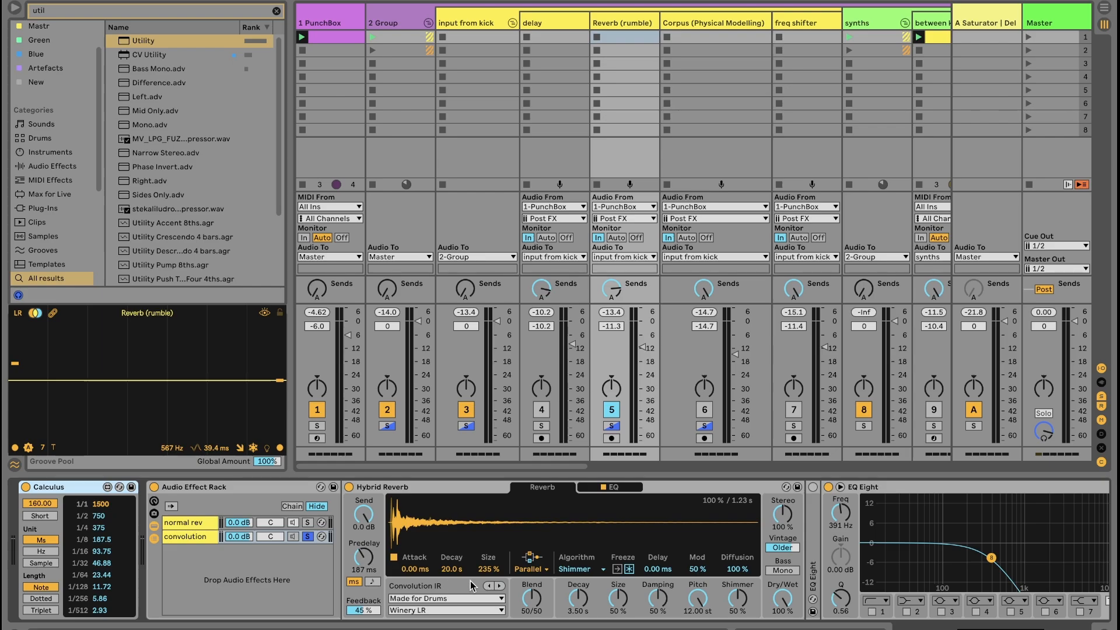
# Try a 0.00 ms predelay on the Hybrid Reverb during playback and undo the change.
pyautogui.doubleClick(358, 558)
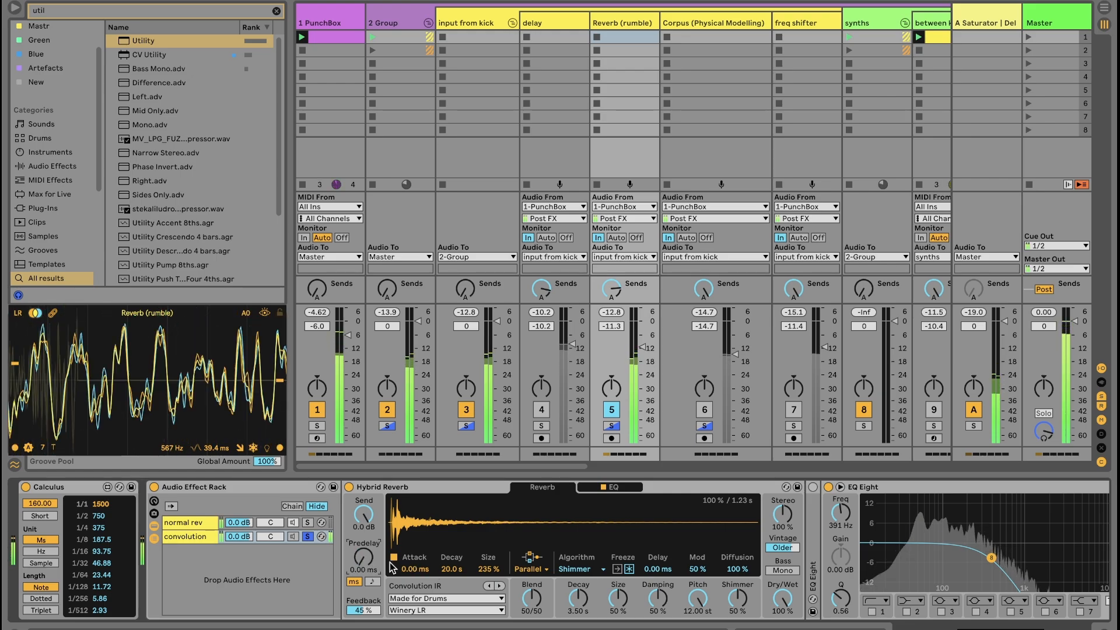
pyautogui.hotkey('ctrl', 'z')
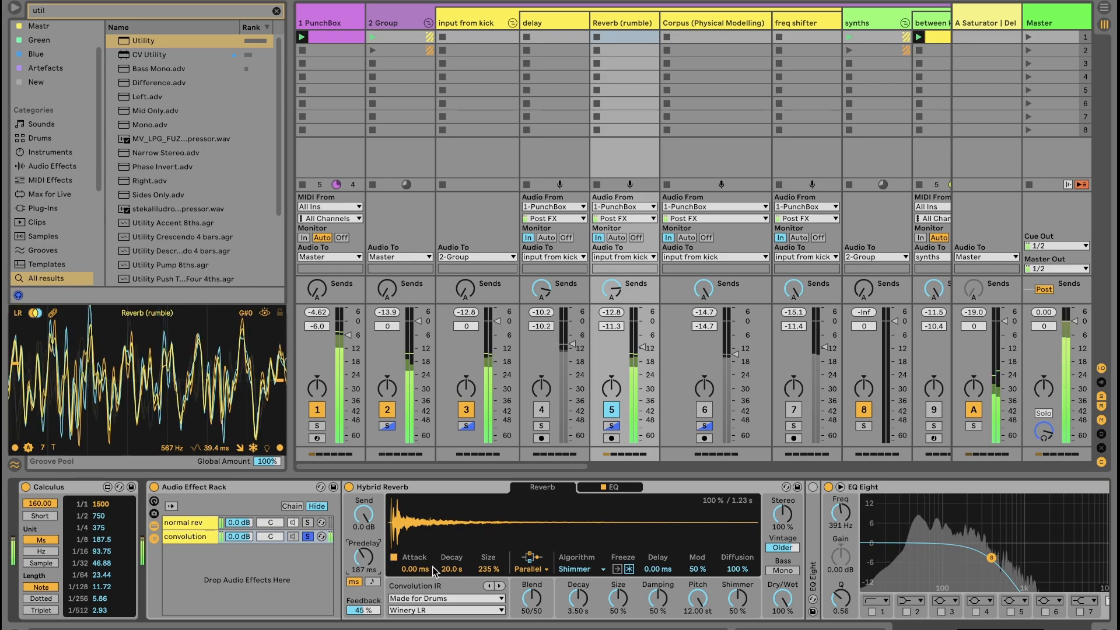
# Examine the devices after the Hybrid Reverb in the convolution chain: EQ Eight, Utility and Compressor.
pyautogui.hscroll(3, 487, 560)
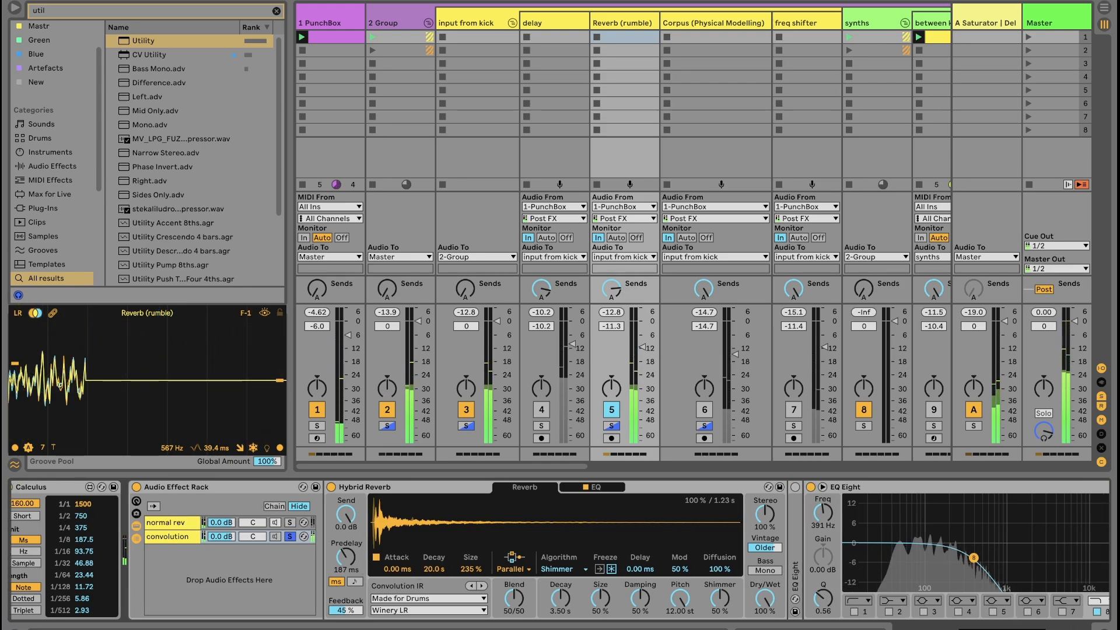
pyautogui.hscroll(8, 560, 548)
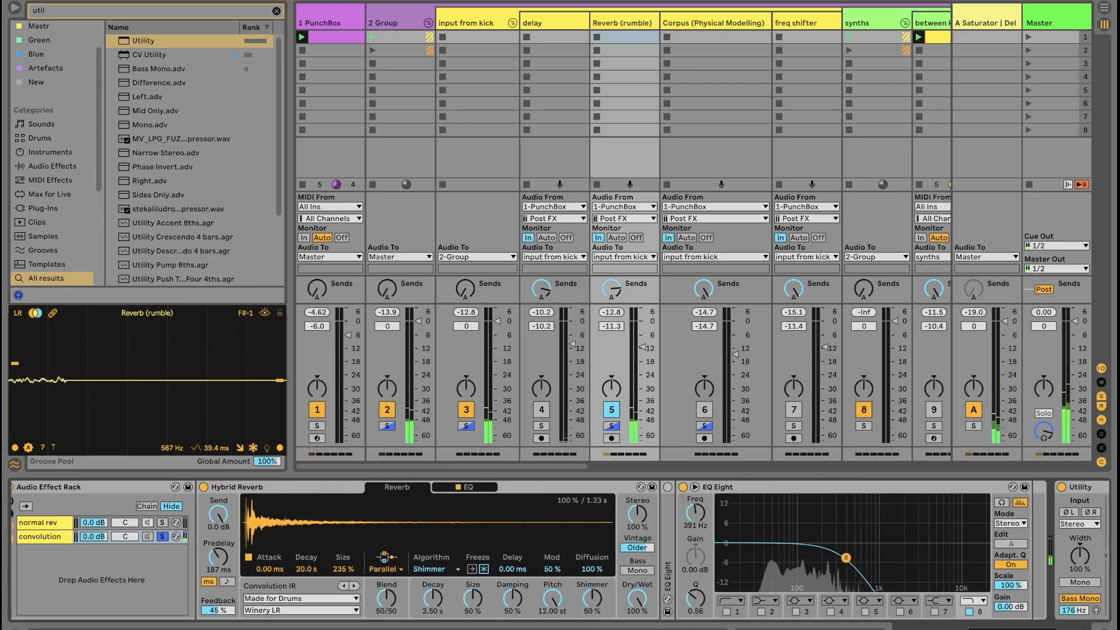
pyautogui.hscroll(-5, 302, 590)
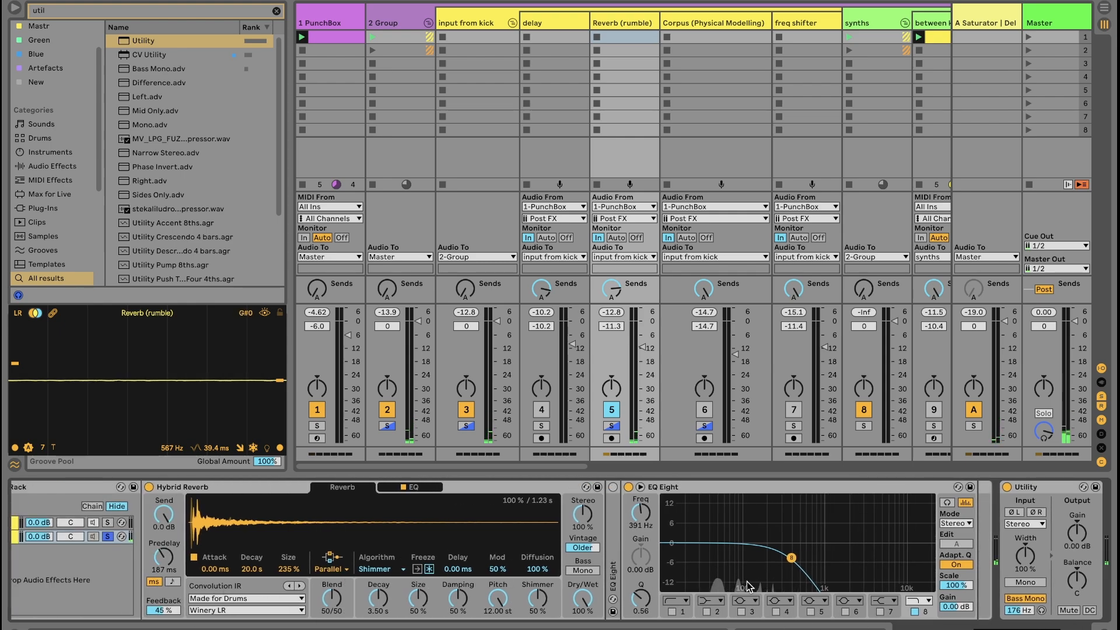
pyautogui.hscroll(6, 560, 548)
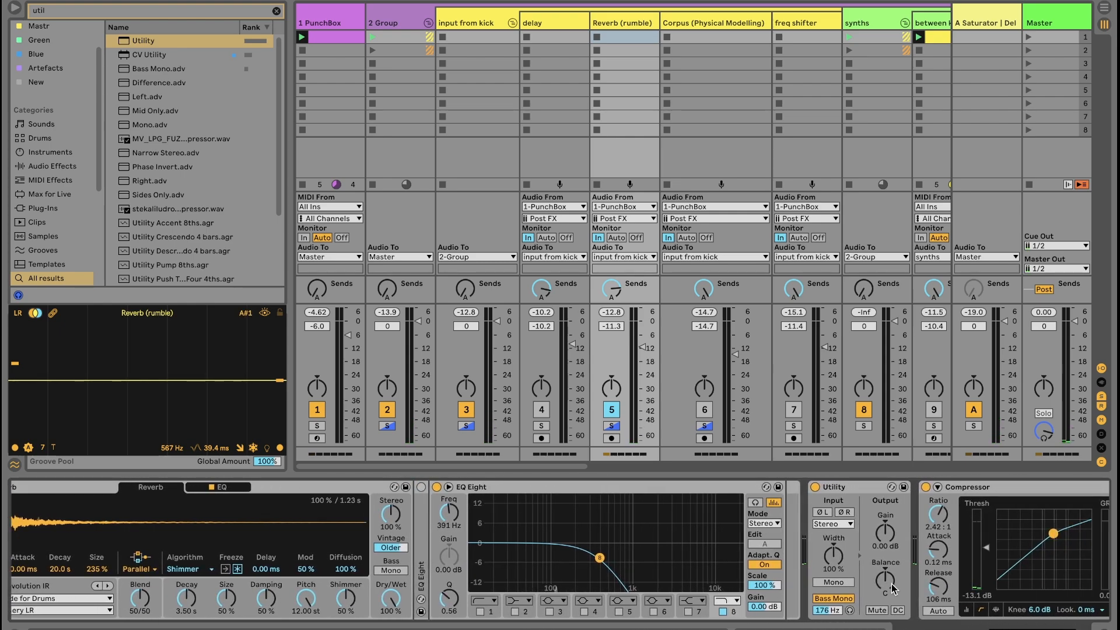
pyautogui.hscroll(-11, 576, 571)
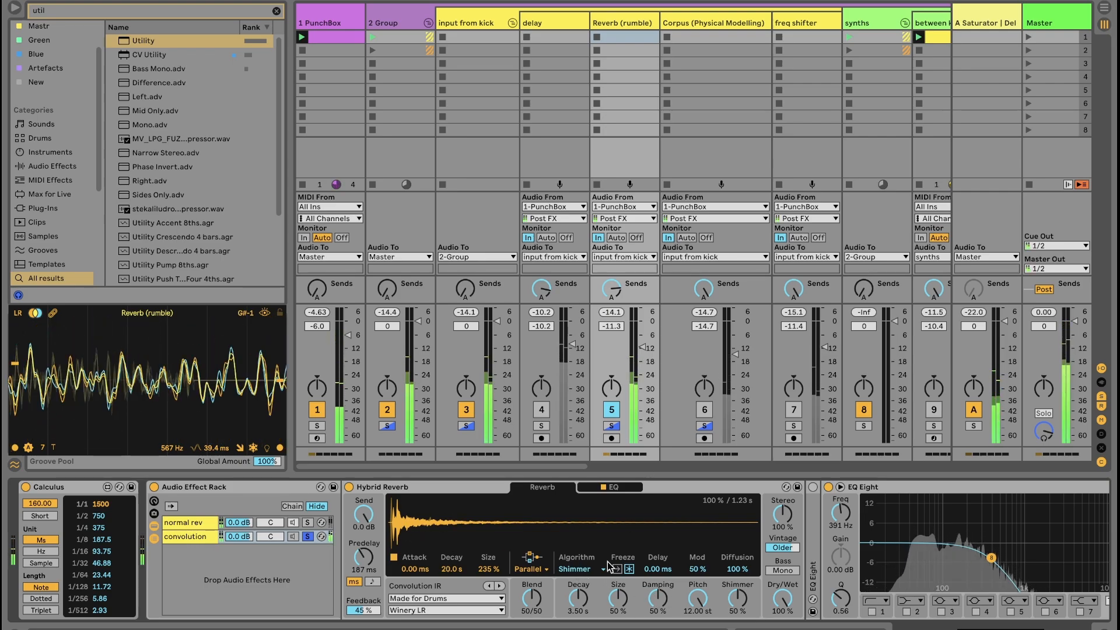
# Audition the Dark Hall and Tides algorithms in the Hybrid Reverb and switch back to Shimmer.
pyautogui.click(590, 569)
pyautogui.click(576, 569)
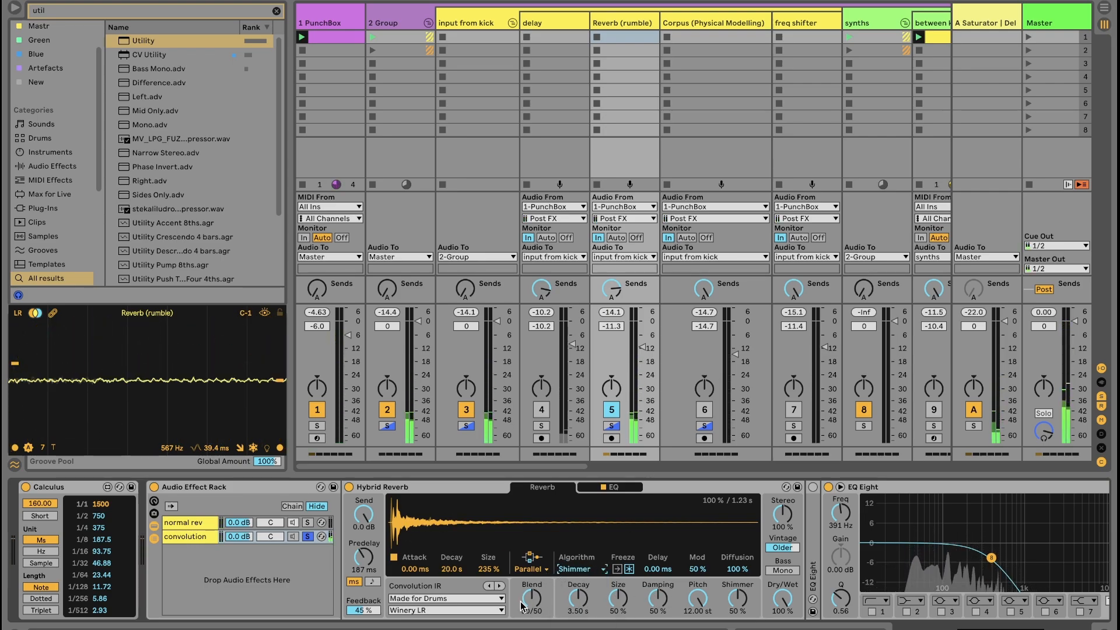
pyautogui.click(590, 571)
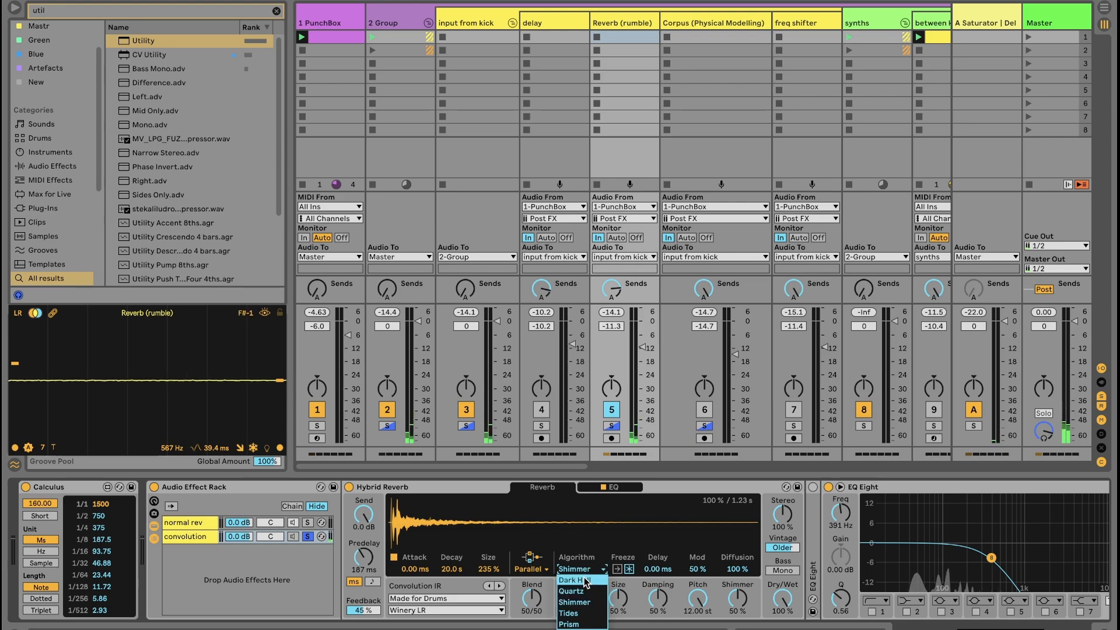
pyautogui.click(589, 570)
pyautogui.click(588, 570)
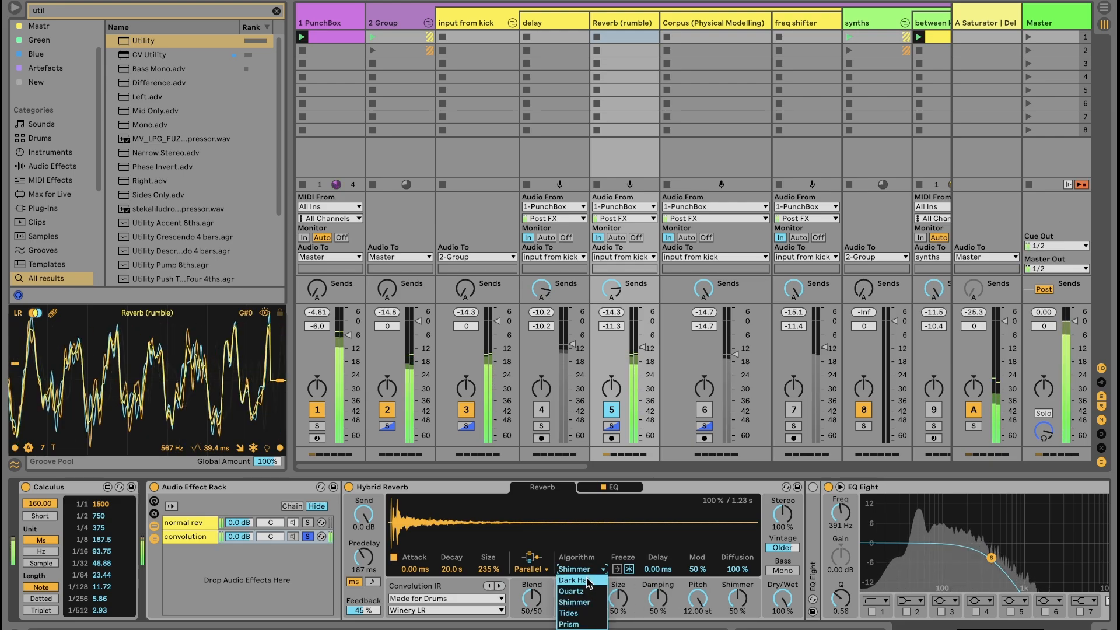
pyautogui.click(589, 580)
pyautogui.click(584, 569)
pyautogui.click(576, 616)
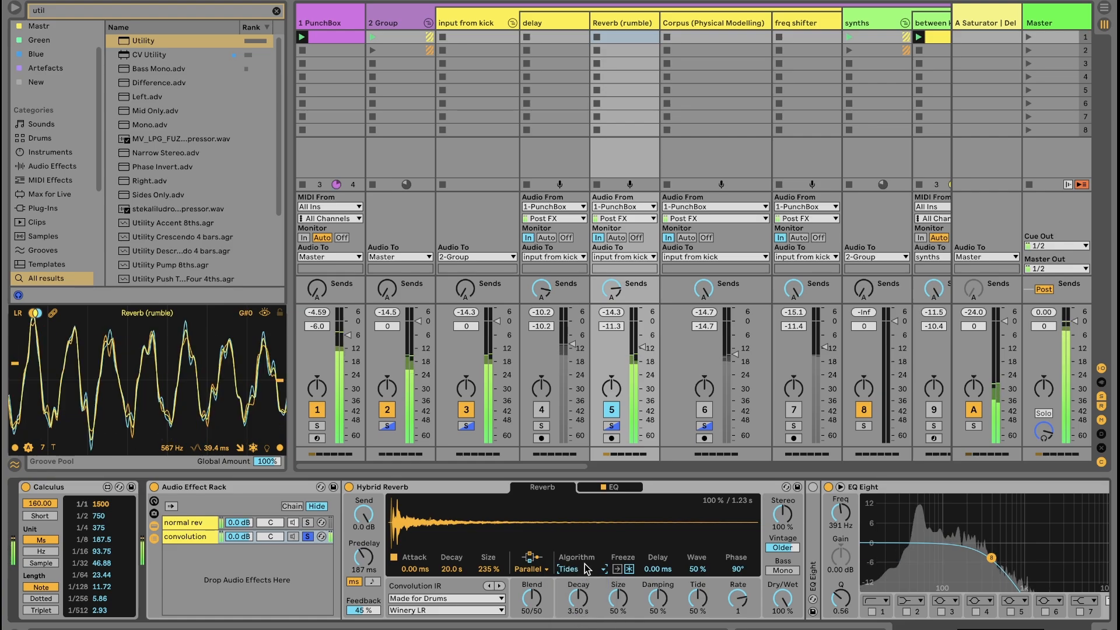
pyautogui.click(584, 570)
pyautogui.click(582, 602)
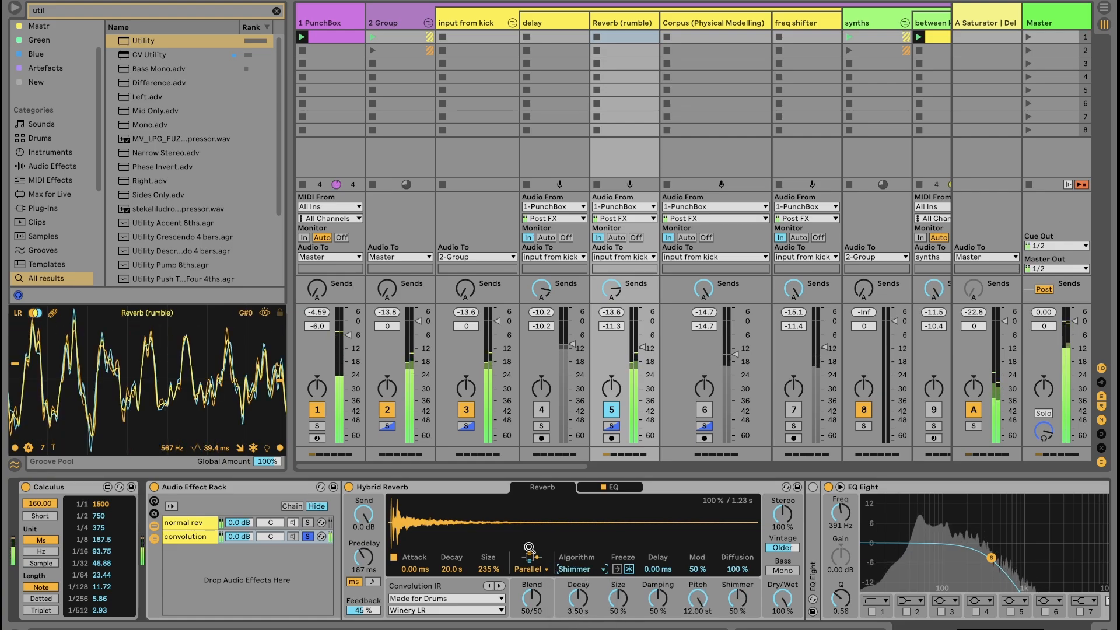
# Deactivate the Reverb (rumble) track and activate the Corpus (Physical Modelling) track, showing its device chain.
pyautogui.click(611, 410)
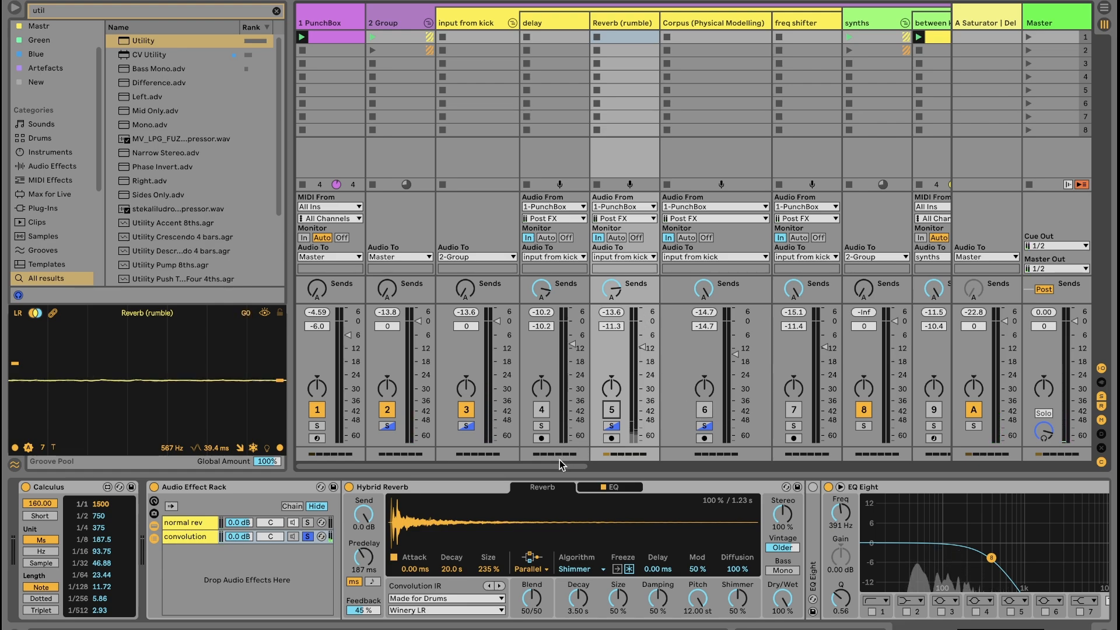
pyautogui.moveTo(559, 465); pyautogui.dragTo(592, 465)
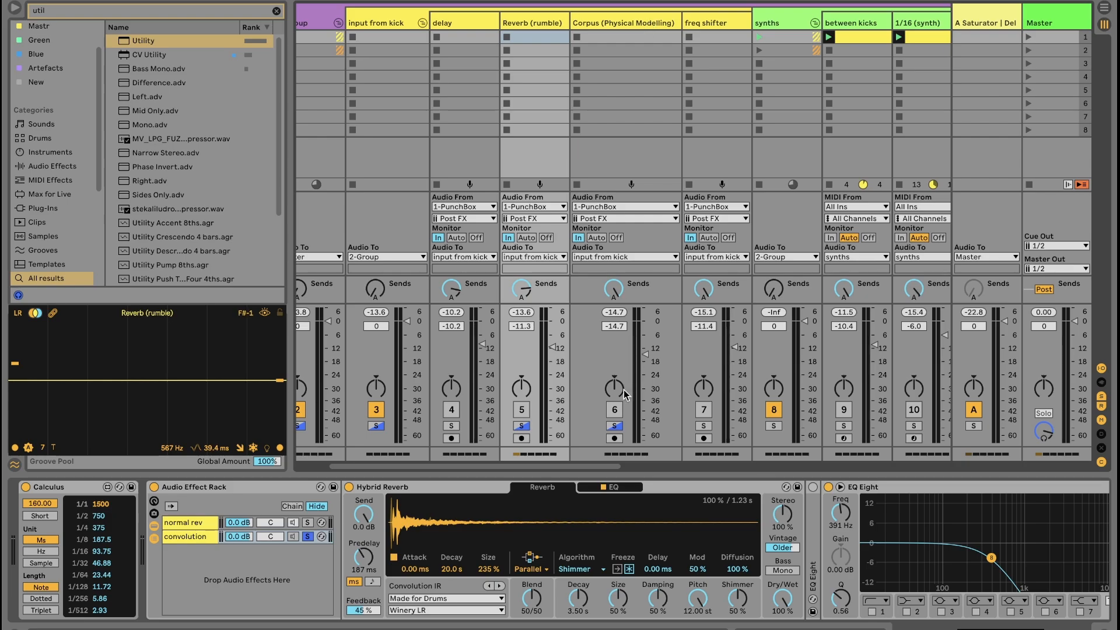
pyautogui.click(628, 22)
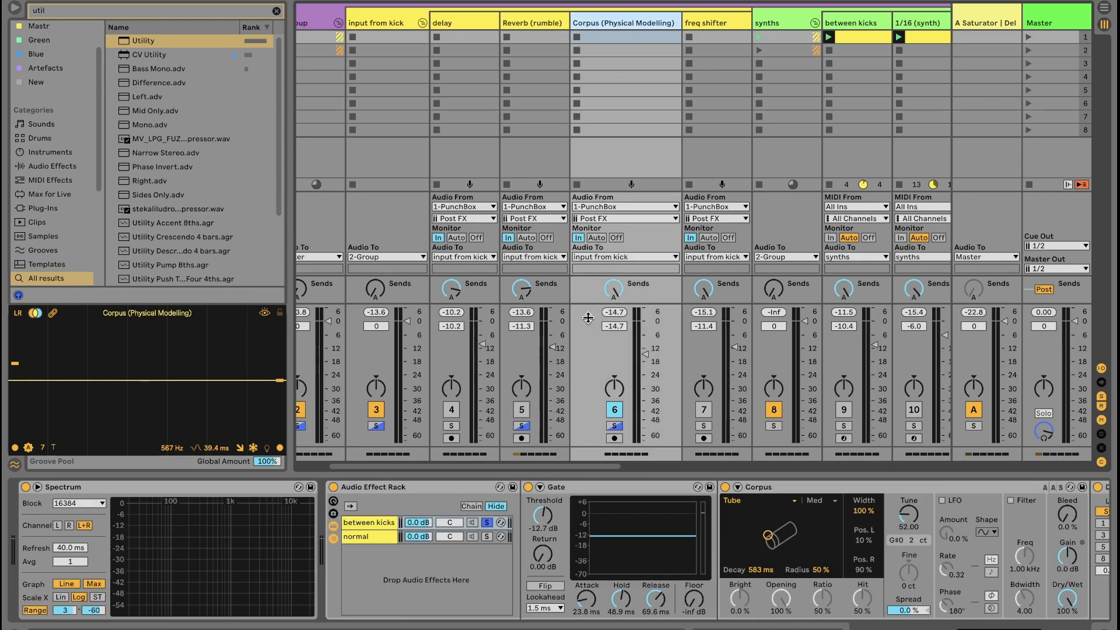
pyautogui.moveTo(594, 465); pyautogui.dragTo(541, 465)
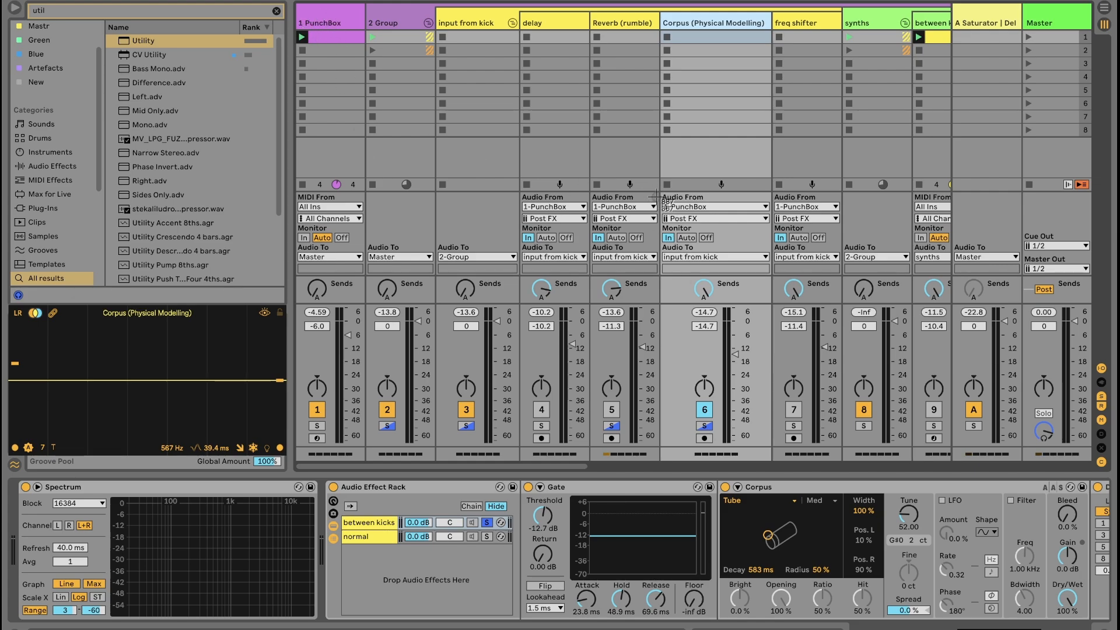
# Examine the Corpus track's input routing and its between kicks chain from Gate and Corpus through Delay, Utility and Auto Pan, listening during playback.
pyautogui.moveTo(657, 197); pyautogui.dragTo(775, 232)
pyautogui.click(762, 490)
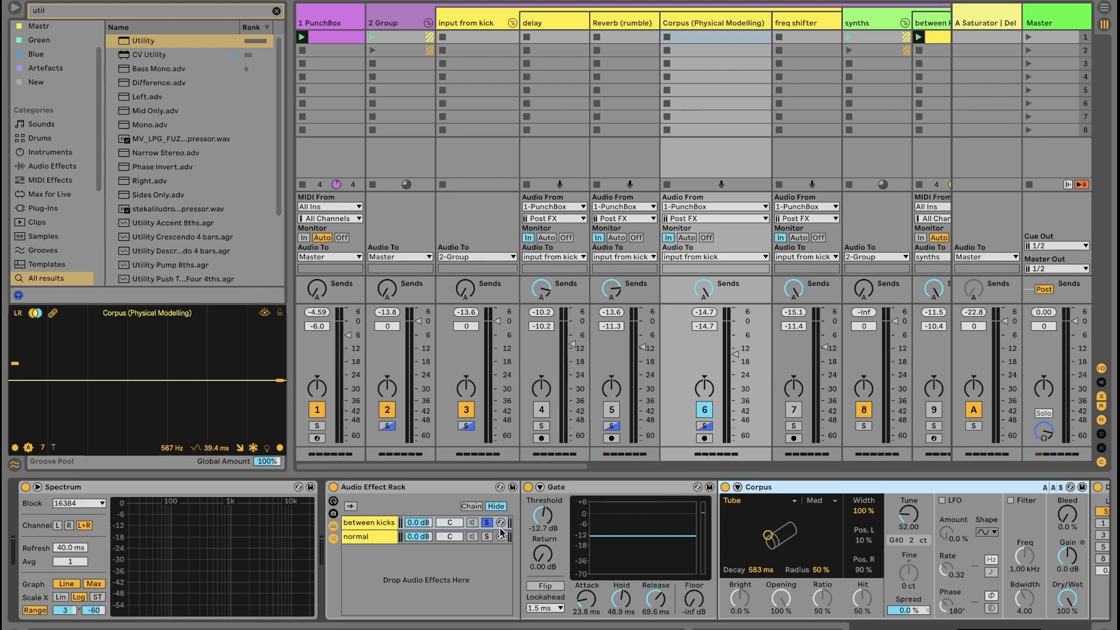
pyautogui.hscroll(8, 741, 556)
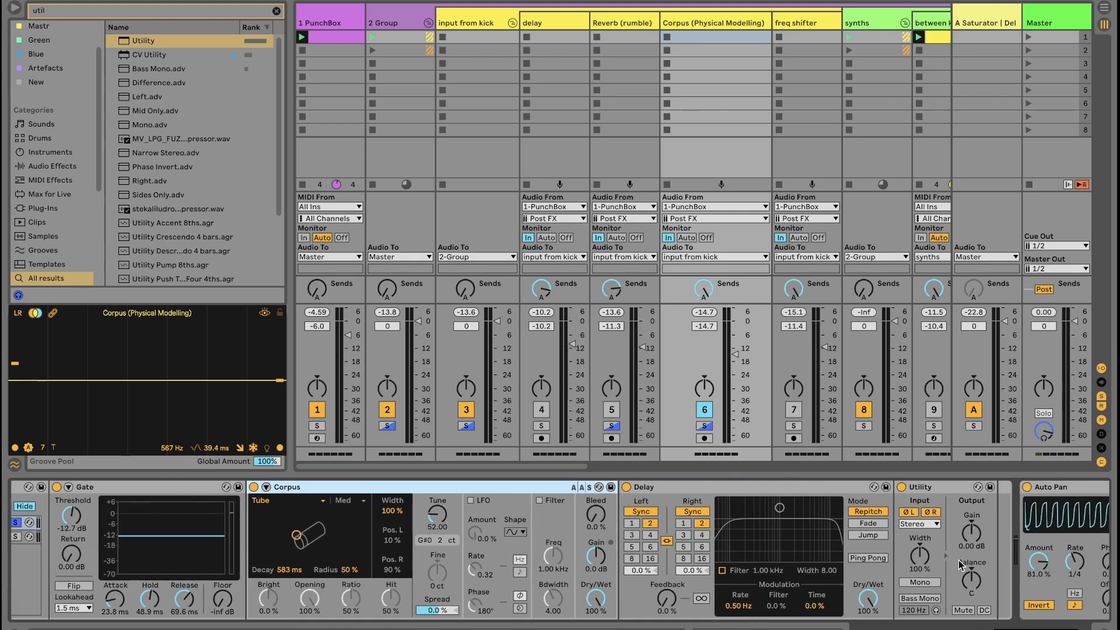
pyautogui.hscroll(3, 560, 549)
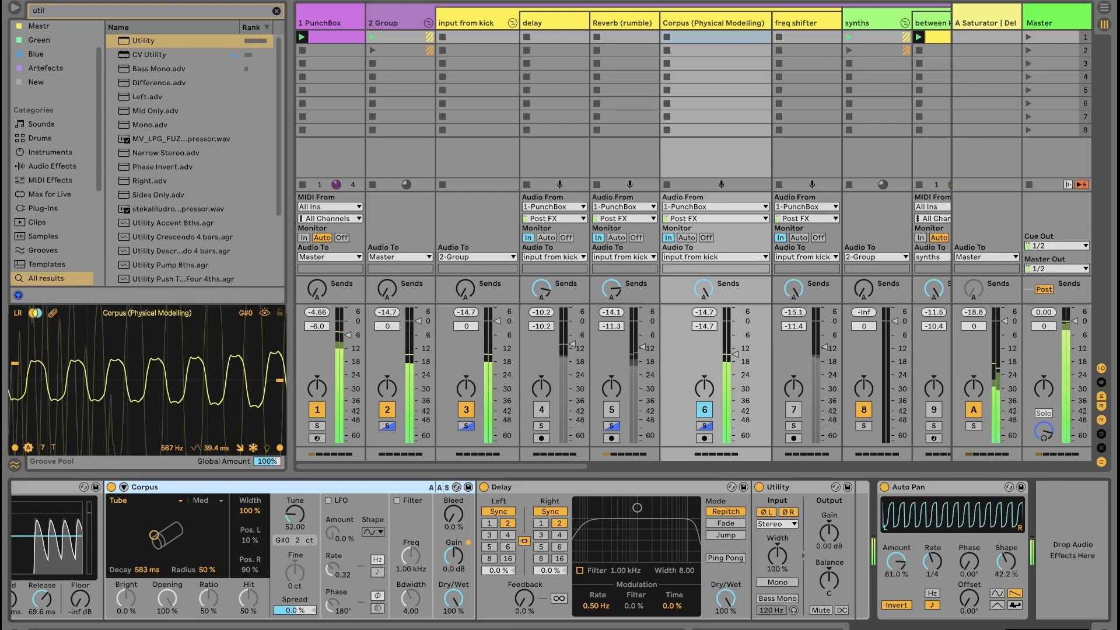
pyautogui.hscroll(-3, 870, 581)
pyautogui.hscroll(-3, 527, 551)
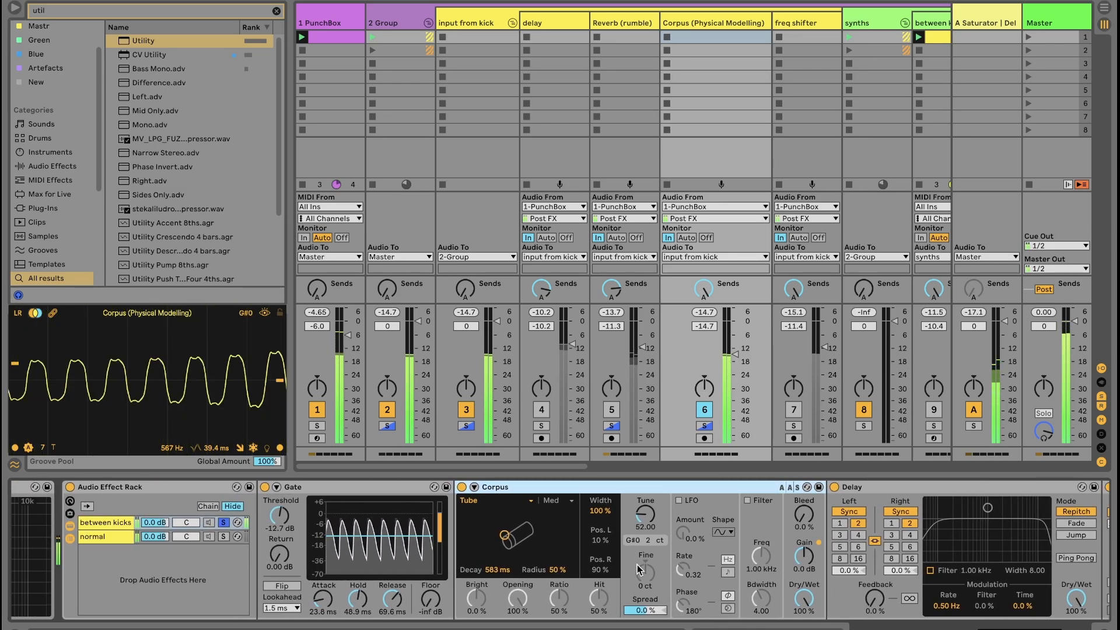
# Deactivate the Utility after the Delay in the Corpus track's between kicks chain and play the set to hear the difference.
pyautogui.hscroll(-1, 526, 551)
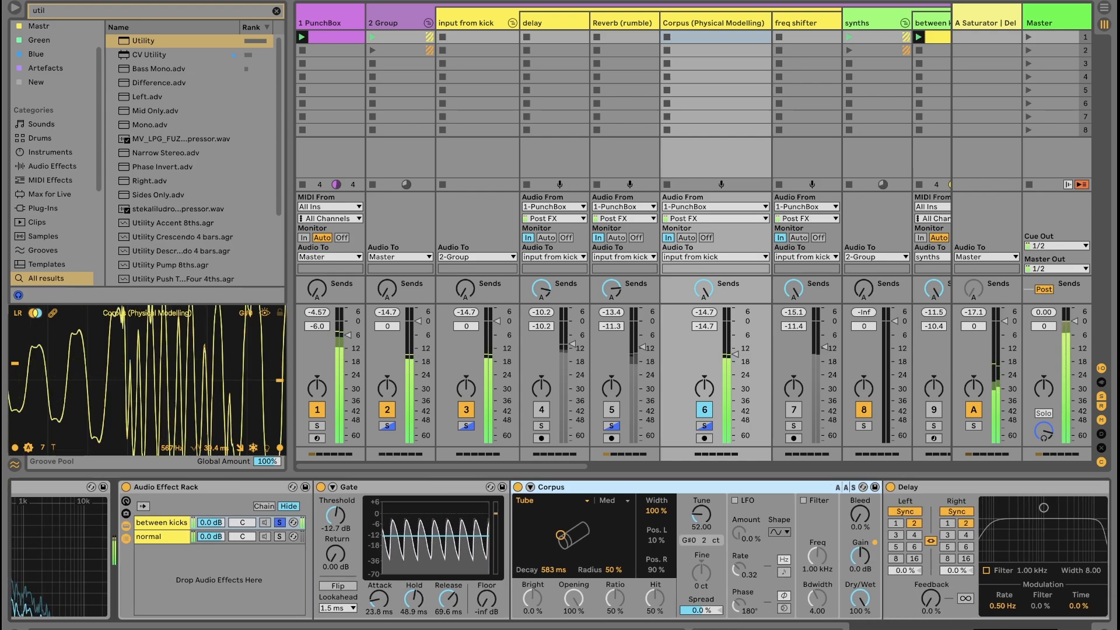
pyautogui.press('space')
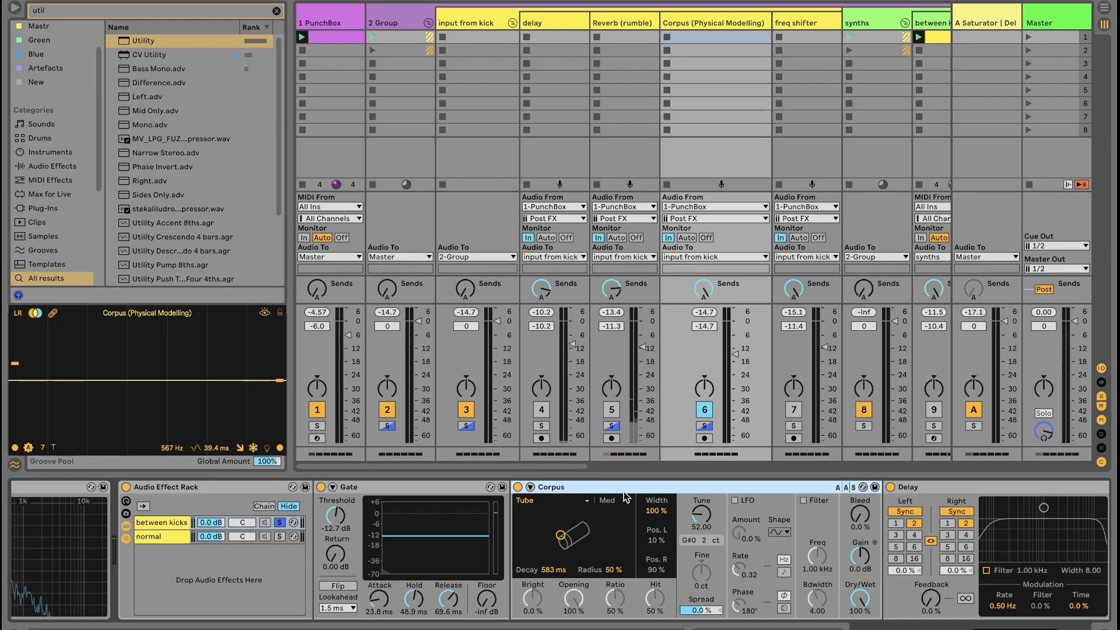
pyautogui.click(934, 494)
pyautogui.hscroll(4, 933, 495)
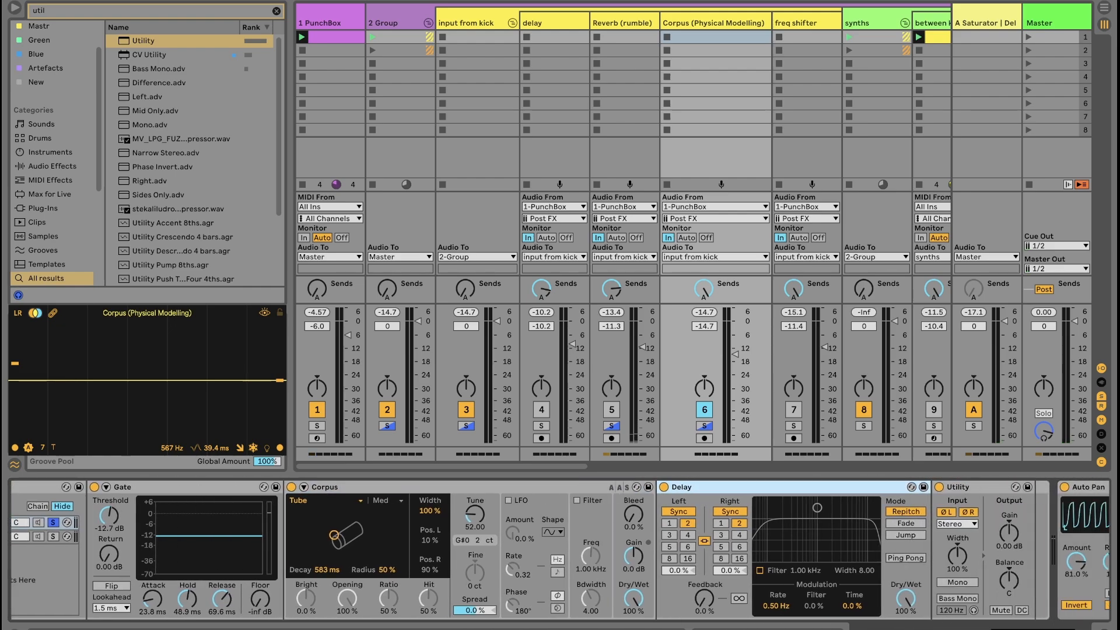
pyautogui.click(960, 489)
pyautogui.press('0')
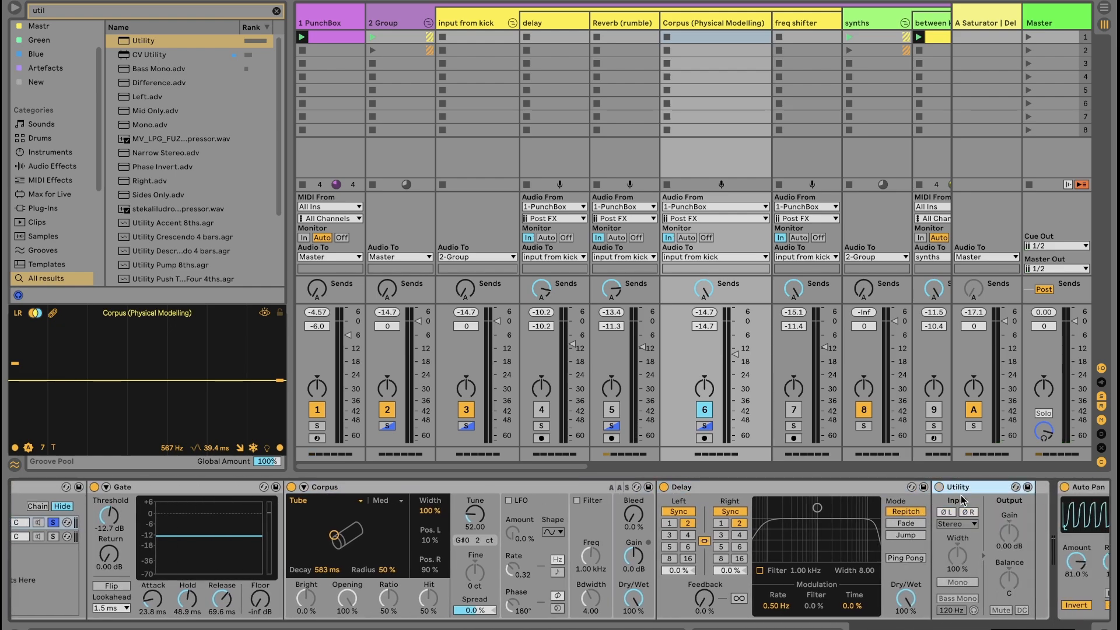
pyautogui.press('space')
# Bypass the Delay in the between kicks chain for a listening comparison, and reactivate both the Delay and the Utility.
pyautogui.click(665, 487)
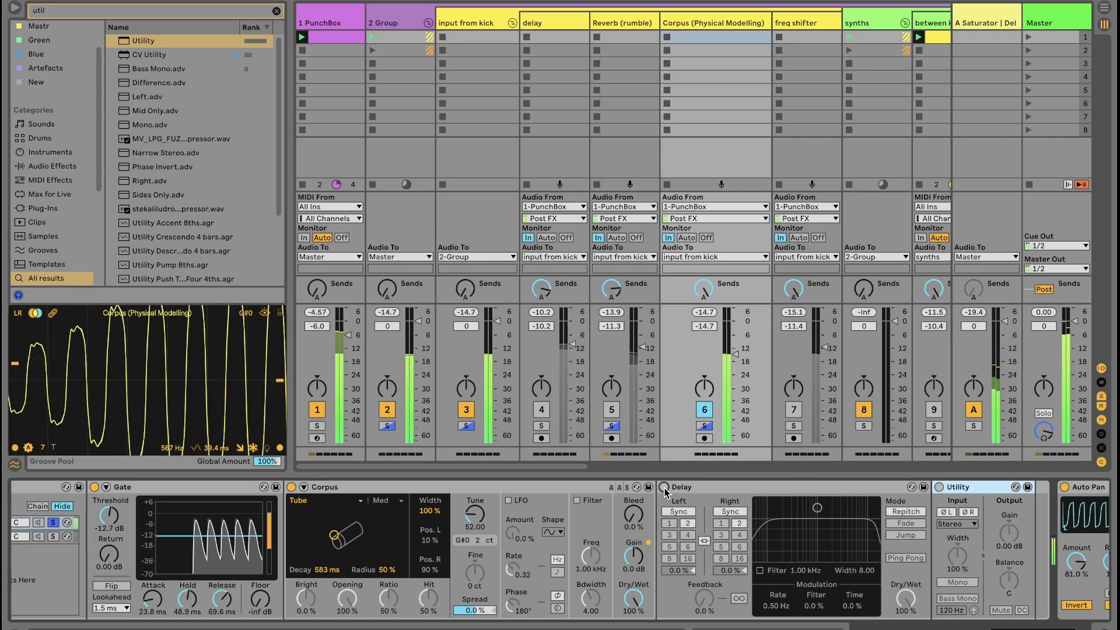
pyautogui.click(665, 487)
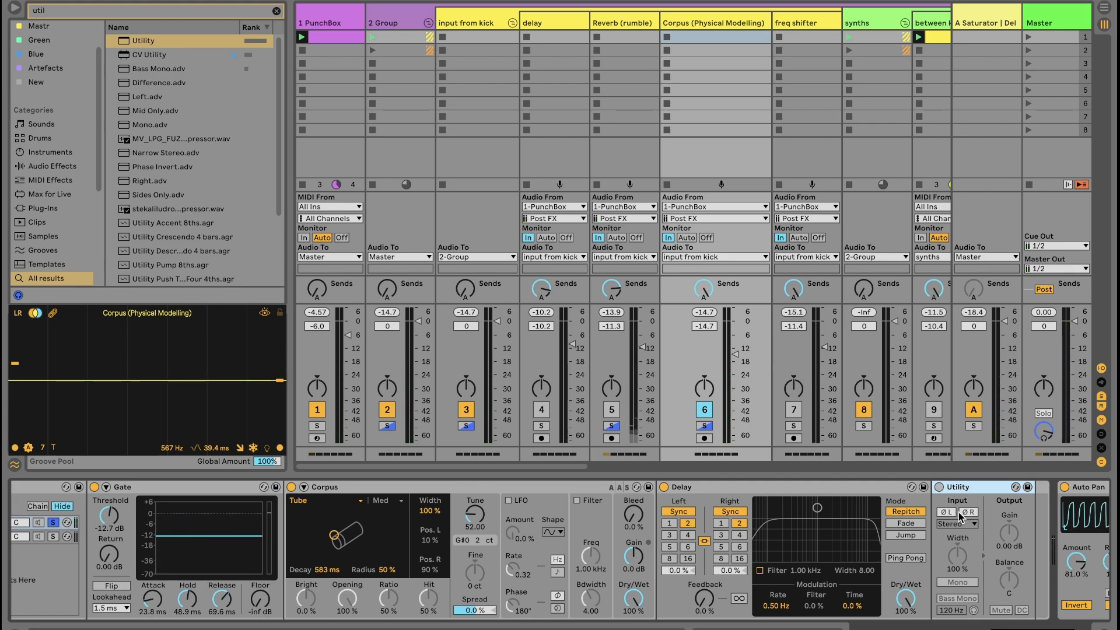
pyautogui.click(940, 488)
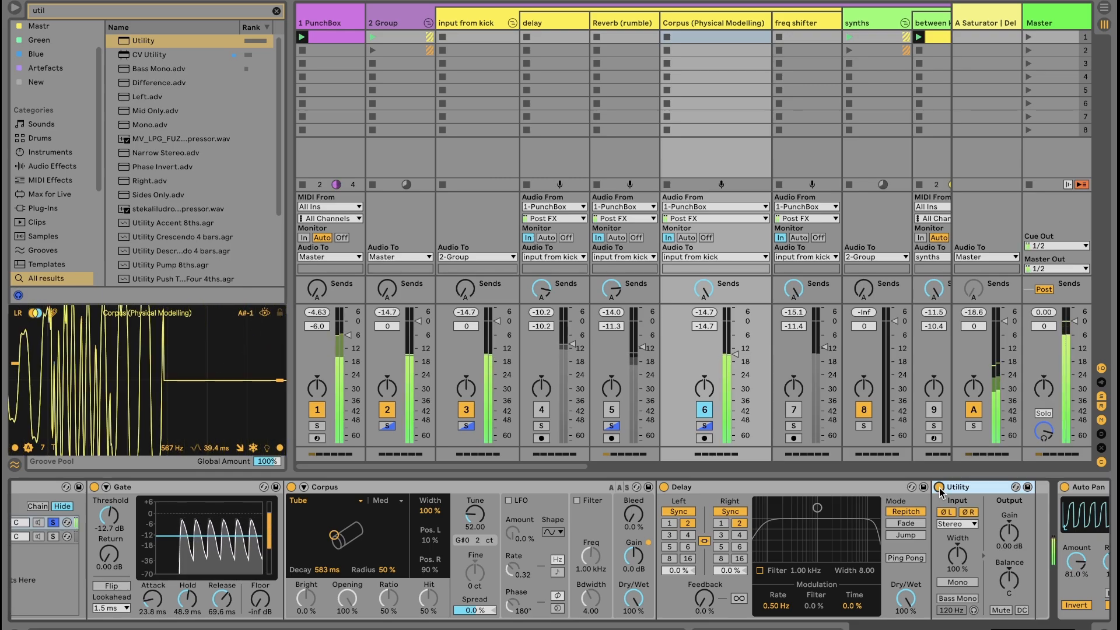
# Examine the Auto Pan ending the Corpus track's between kicks chain and compare it with the sidechain Compressor on 2 Group.
pyautogui.press('space')
pyautogui.hscroll(5, 560, 550)
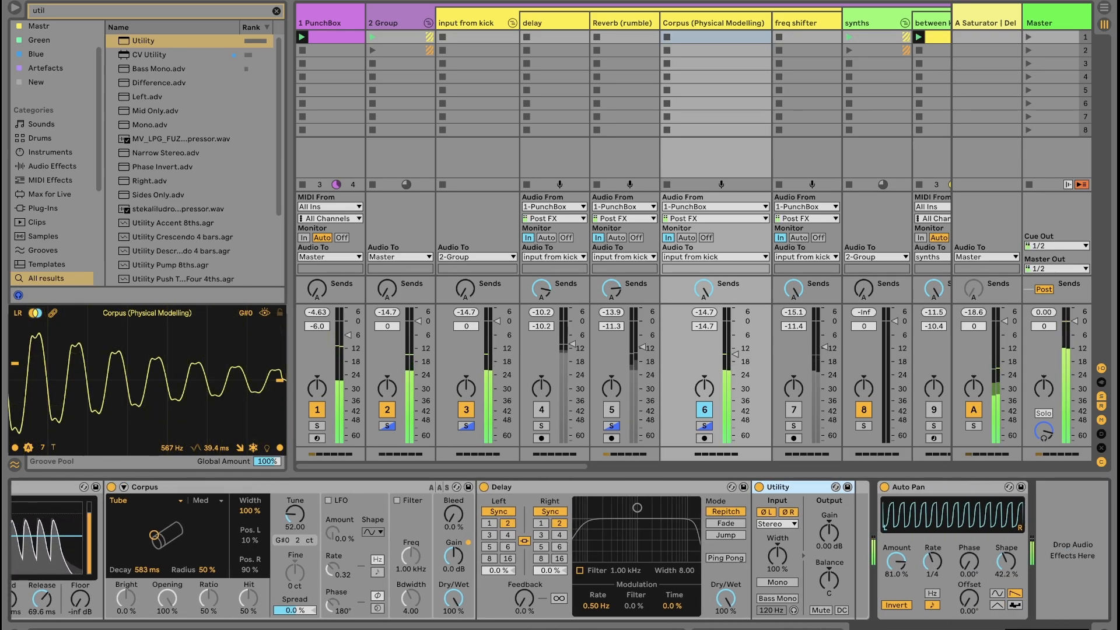
pyautogui.hscroll(-2, 561, 550)
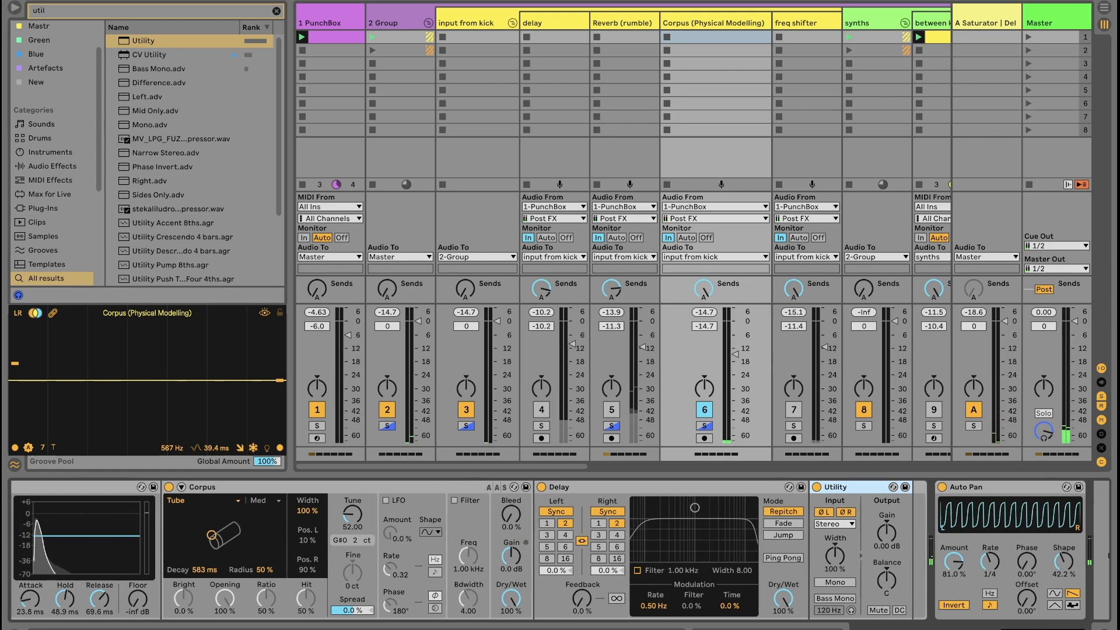
pyautogui.hscroll(2, 560, 550)
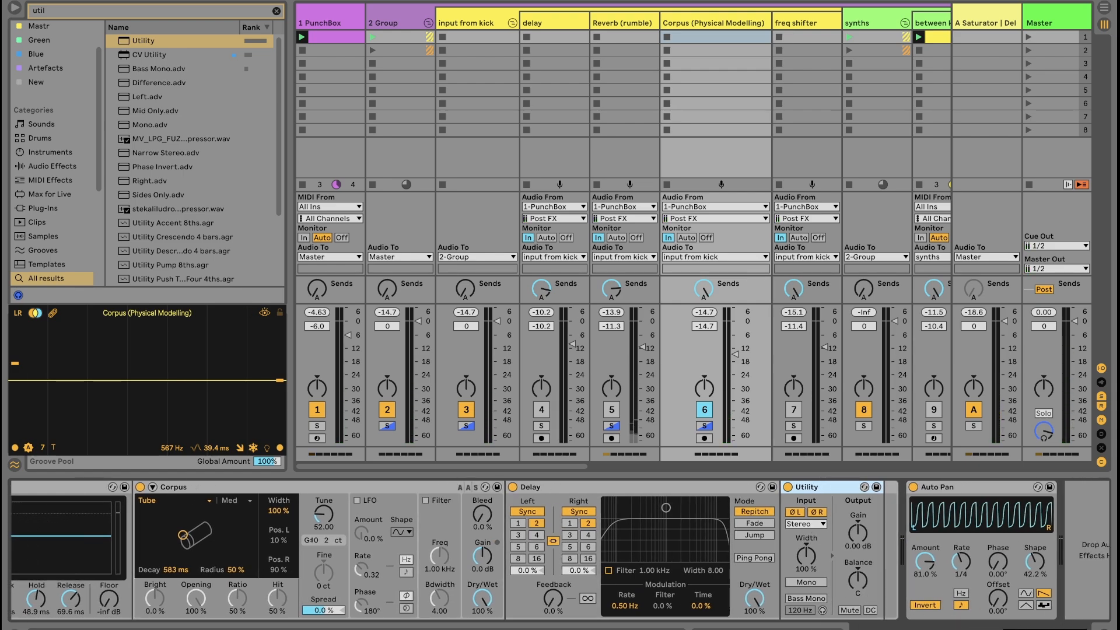
pyautogui.press('space')
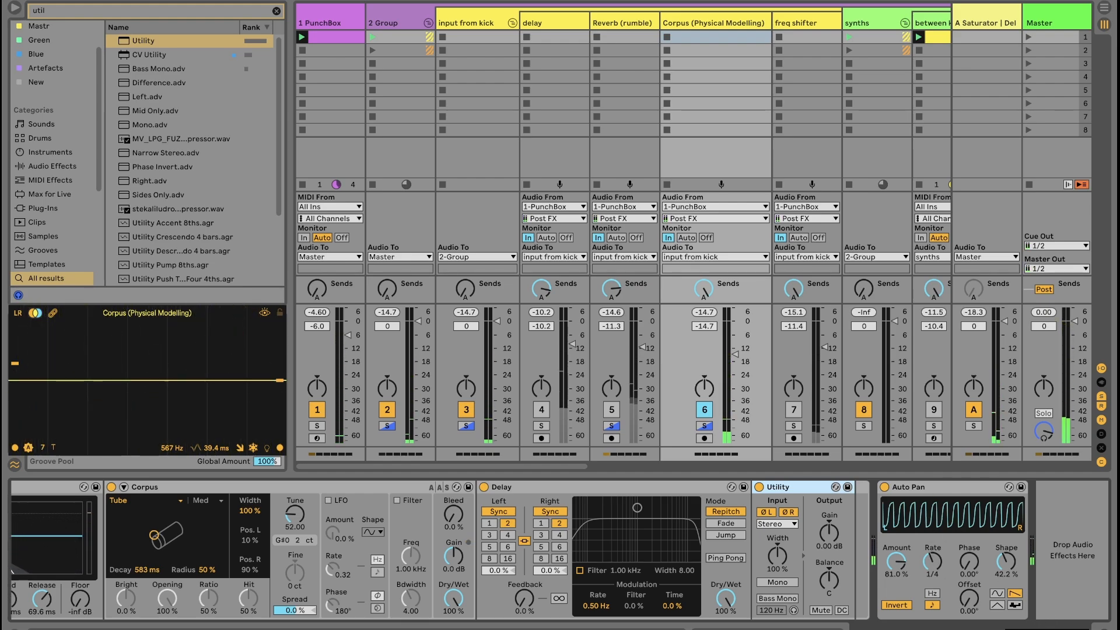
pyautogui.hscroll(-2, 936, 514)
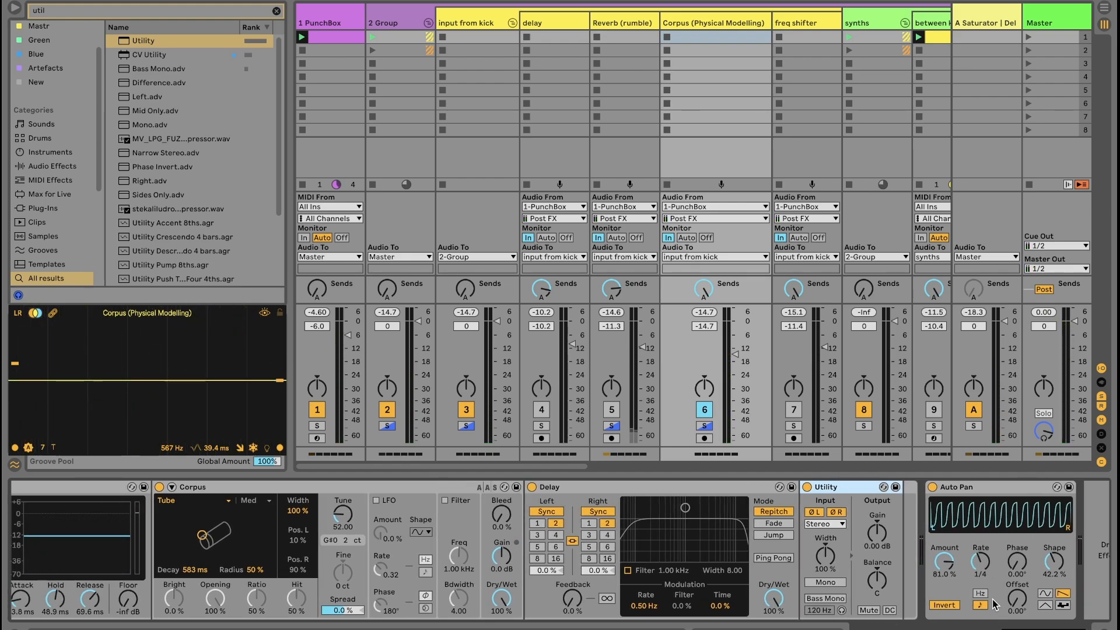
pyautogui.click(401, 17)
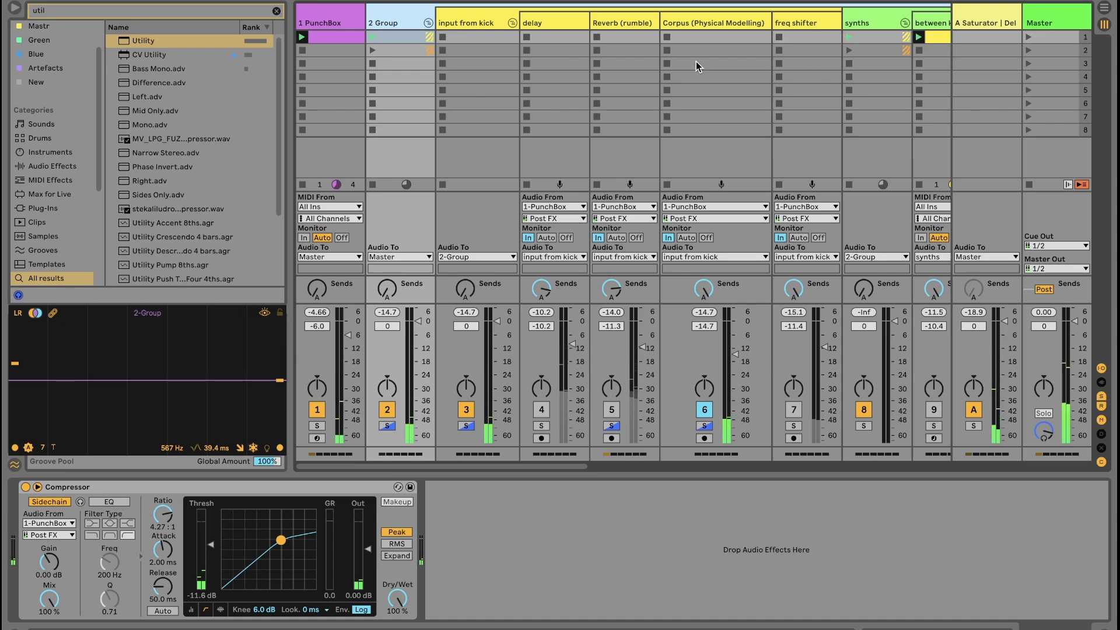
pyautogui.click(699, 24)
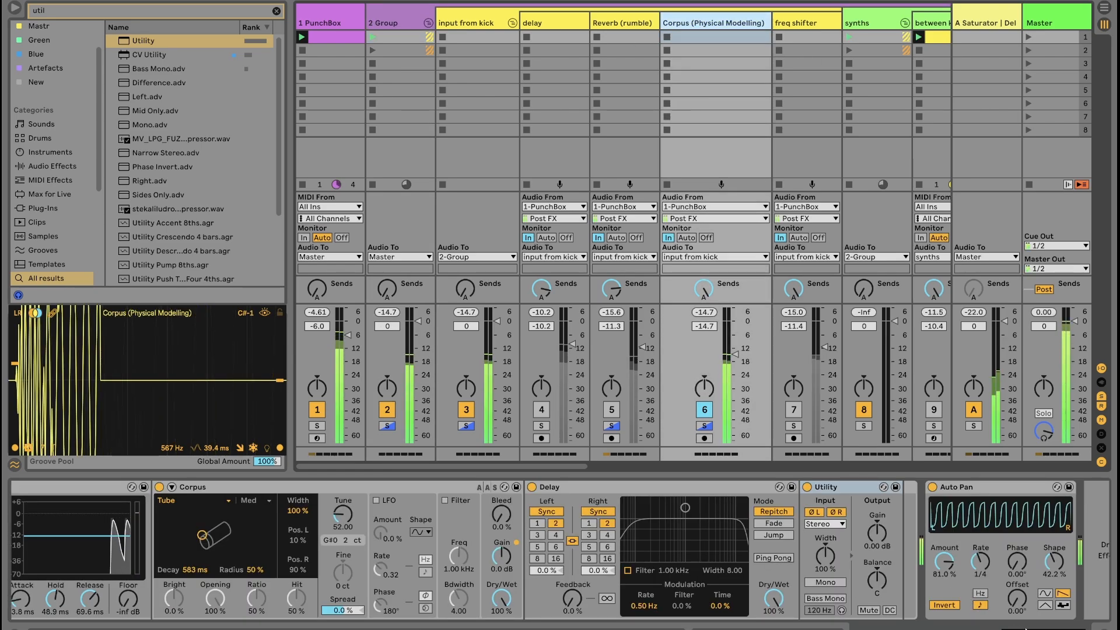
# Audition Corpus Tune values up to about 73 during playback, return Tune to 52.00 and check the peak in the Spectrum.
pyautogui.moveTo(1041, 629); pyautogui.dragTo(1019, 628)
pyautogui.click(543, 491)
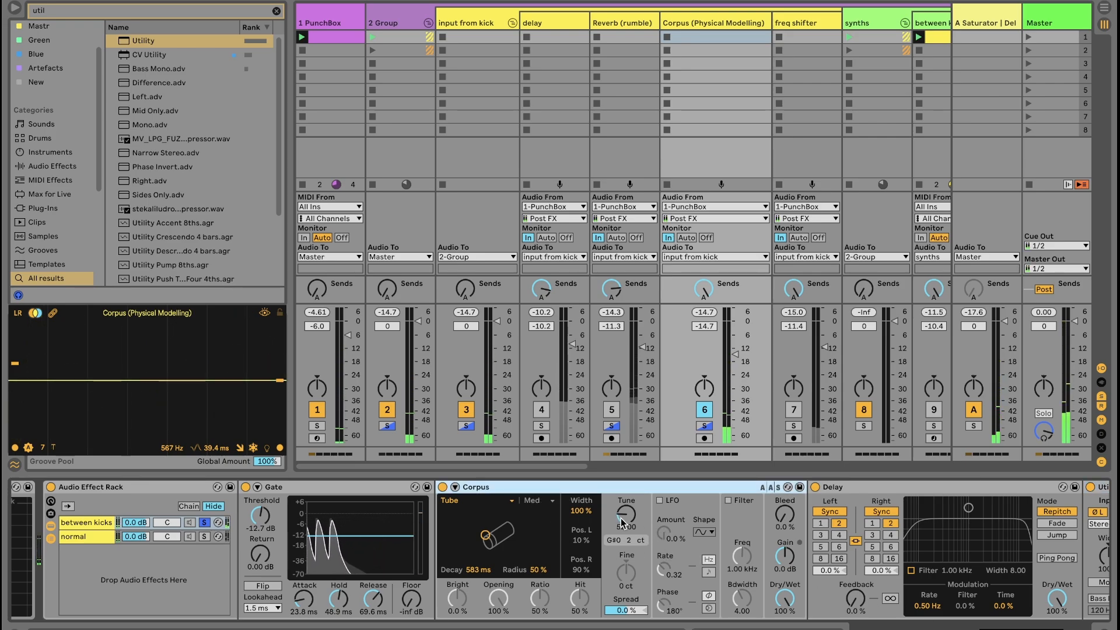
pyautogui.moveTo(628, 517); pyautogui.dragTo(628, 517)
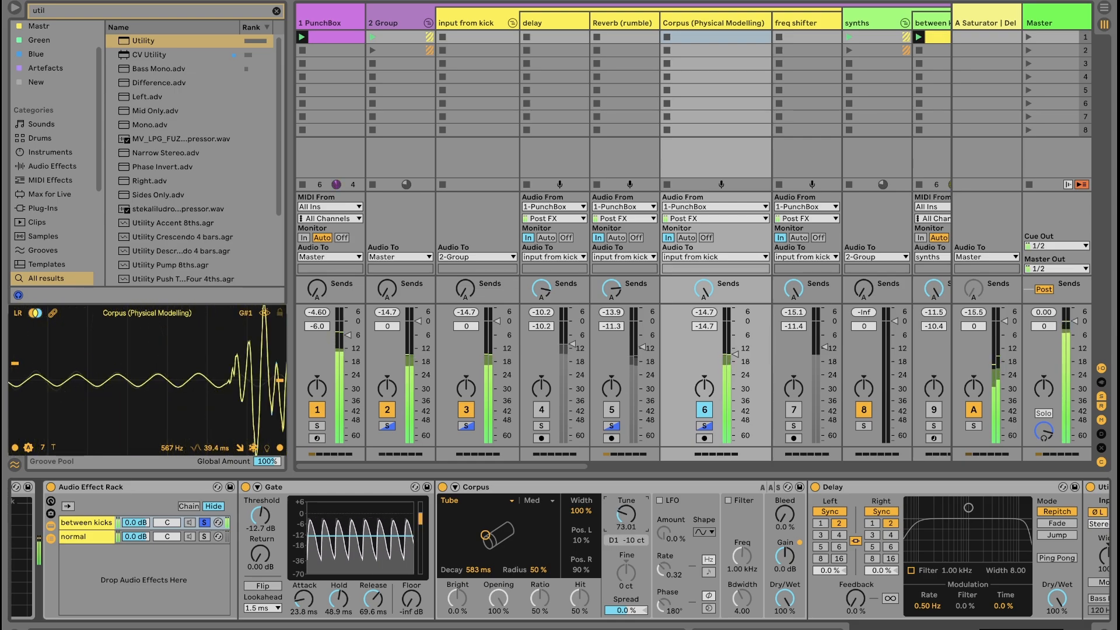
pyautogui.moveTo(986, 629); pyautogui.dragTo(959, 629)
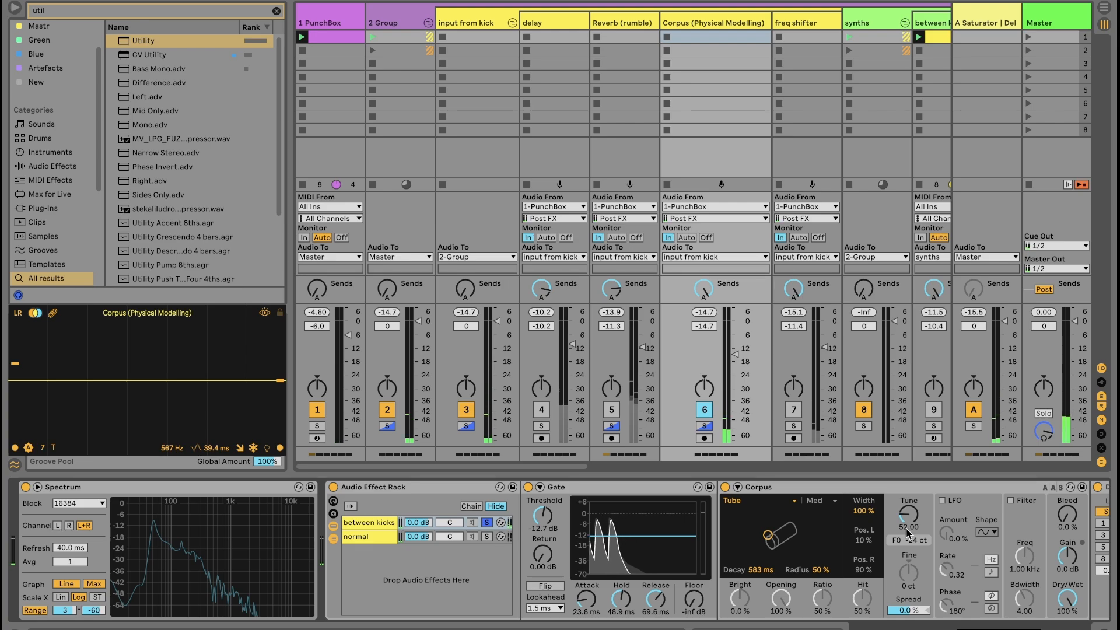
pyautogui.moveTo(156, 524)
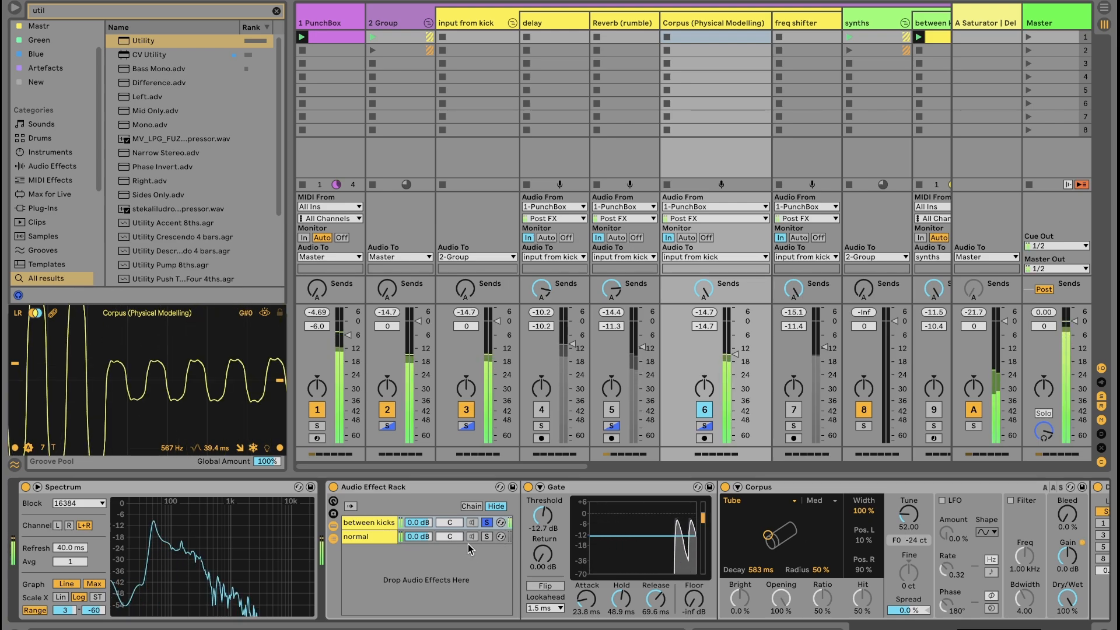
# Examine the between kicks chain from Gate through Corpus to its Delay.
pyautogui.click(379, 524)
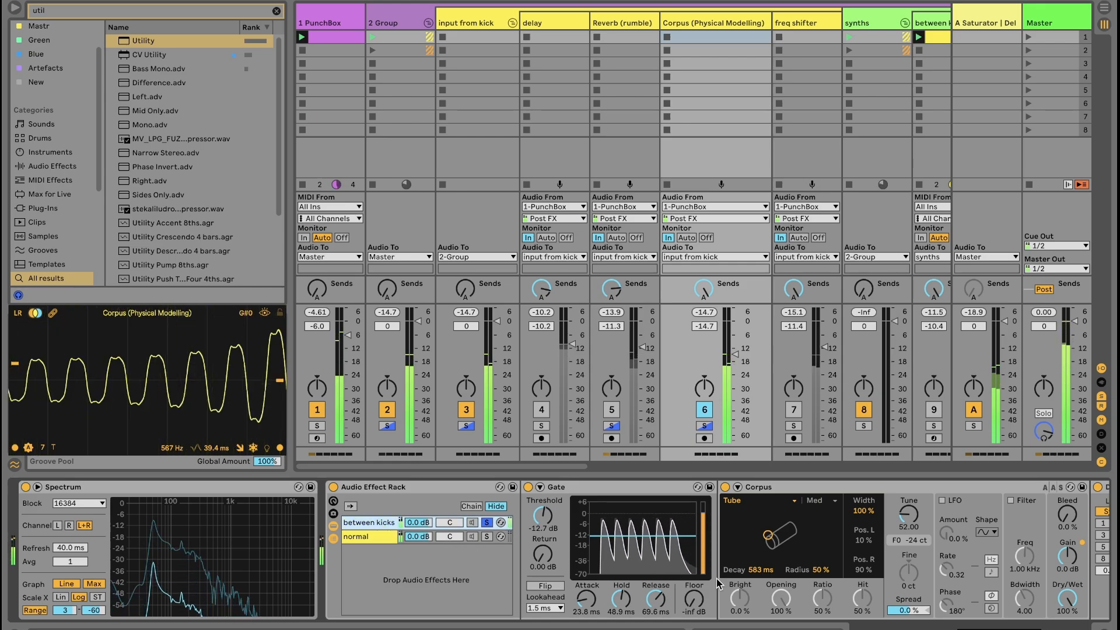
pyautogui.hscroll(5, 1000, 608)
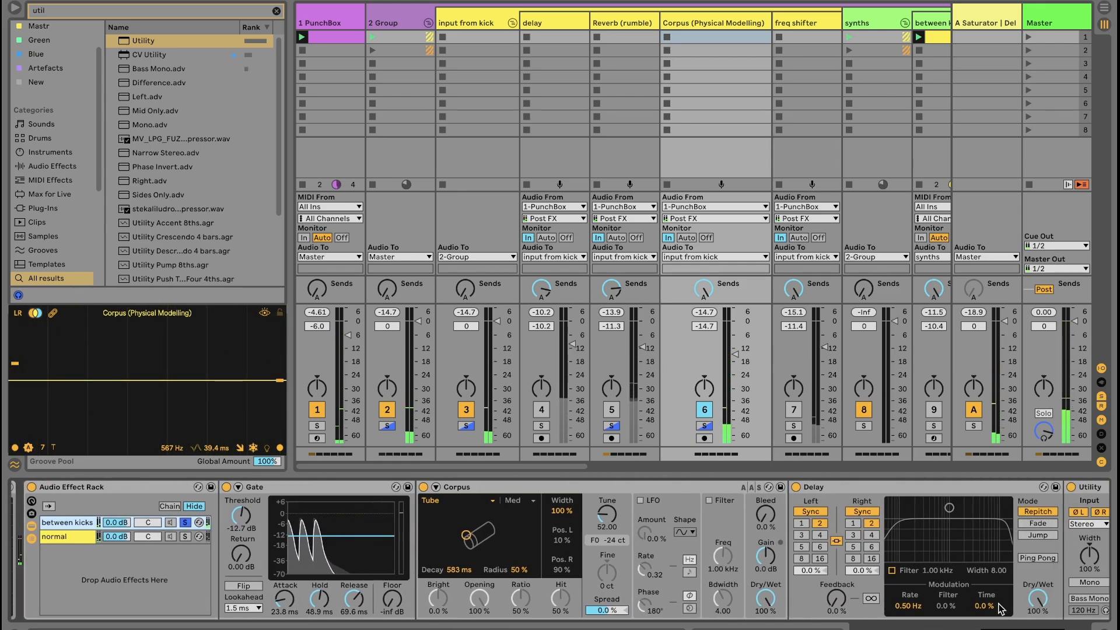
pyautogui.click(848, 493)
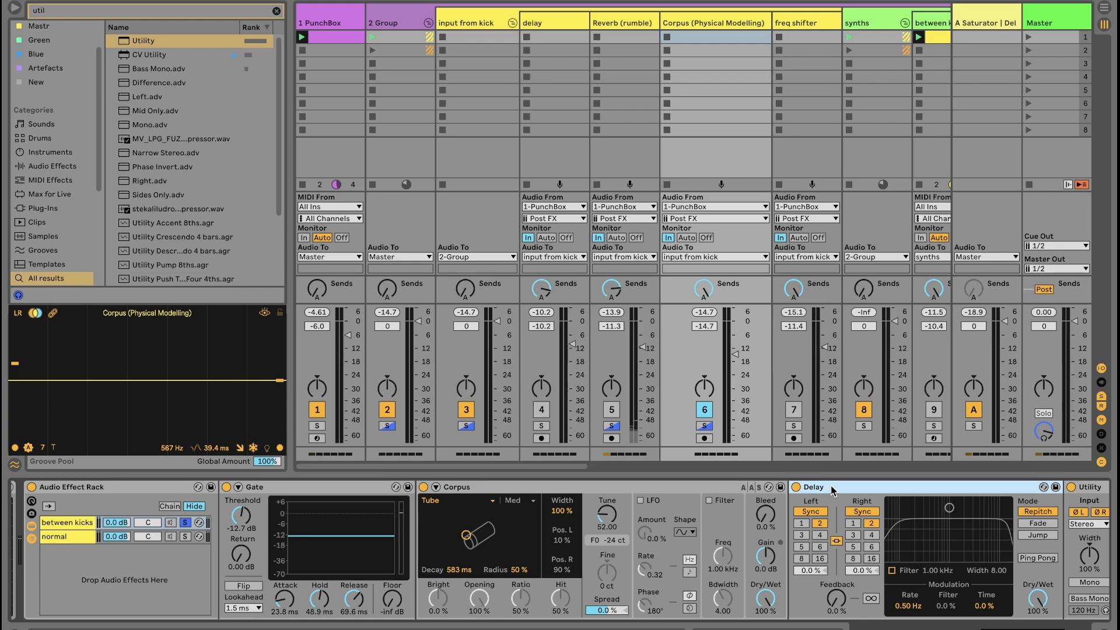
# Open the PunchBox kick clip's notes and mark the gaps between the kicks on the grid.
pyautogui.click(343, 38)
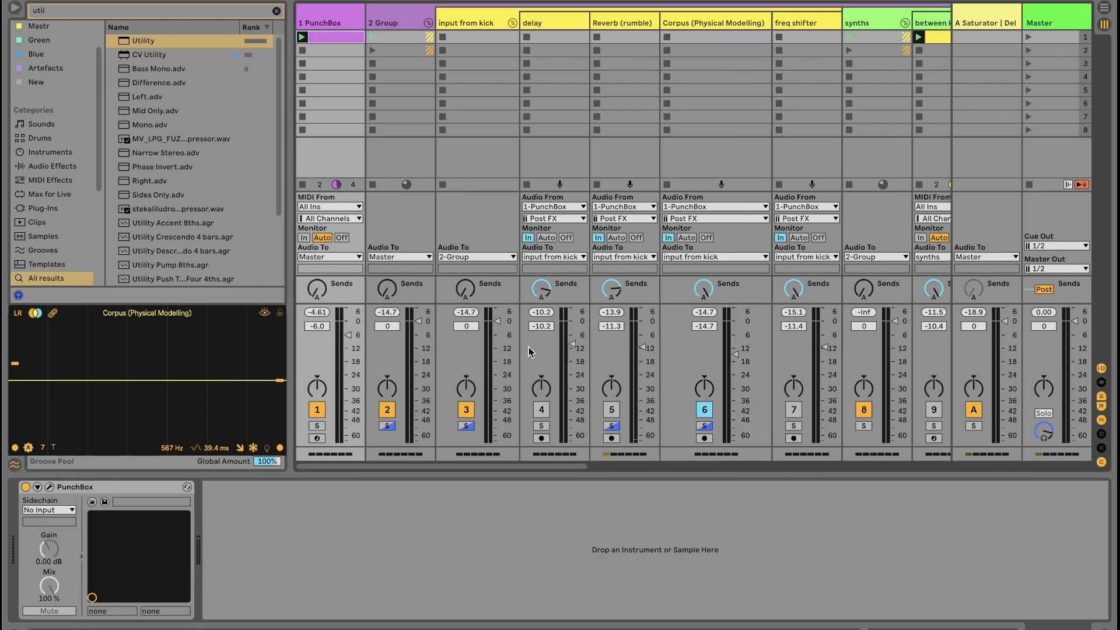
pyautogui.hotkey('shift', 'Tab')
pyautogui.click(436, 545)
pyautogui.press('space')
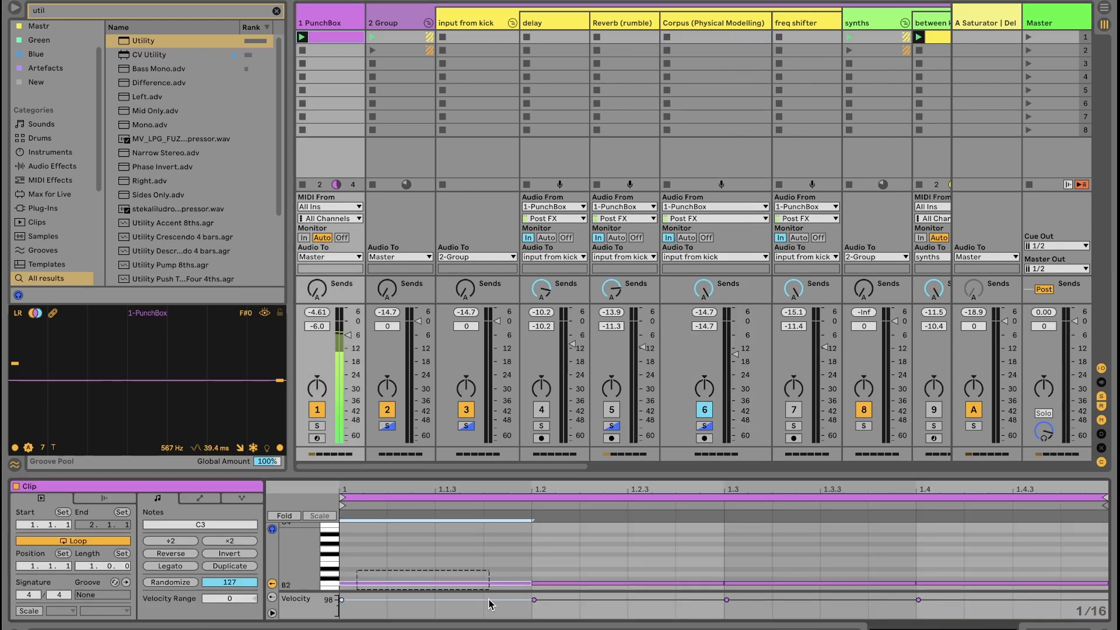
pyautogui.press('space')
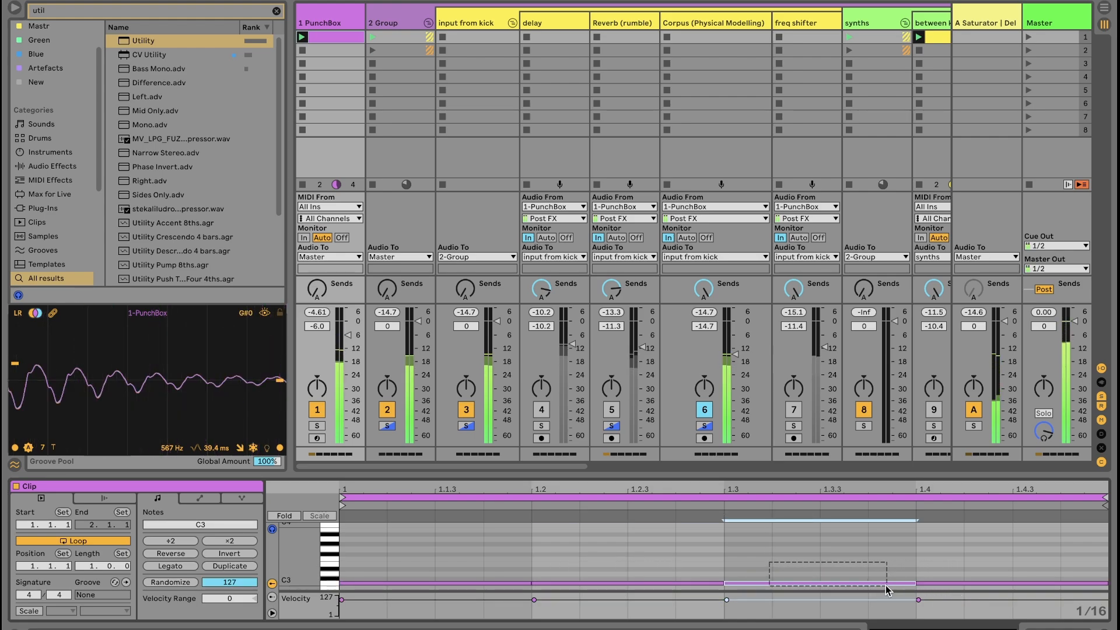
pyautogui.click(676, 546)
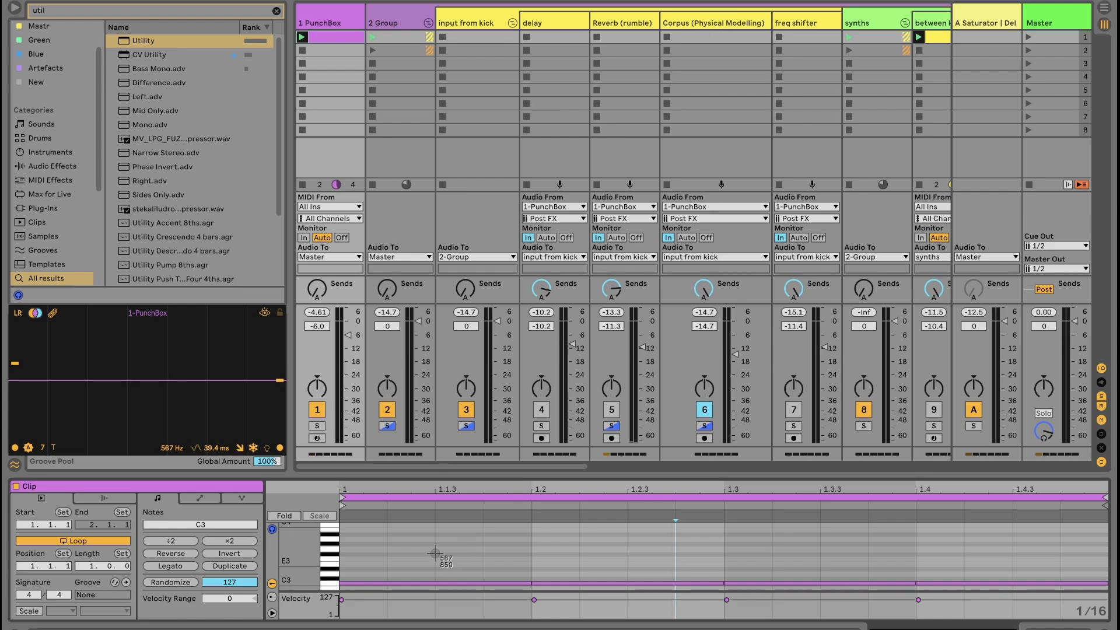
pyautogui.moveTo(434, 553); pyautogui.dragTo(546, 586)
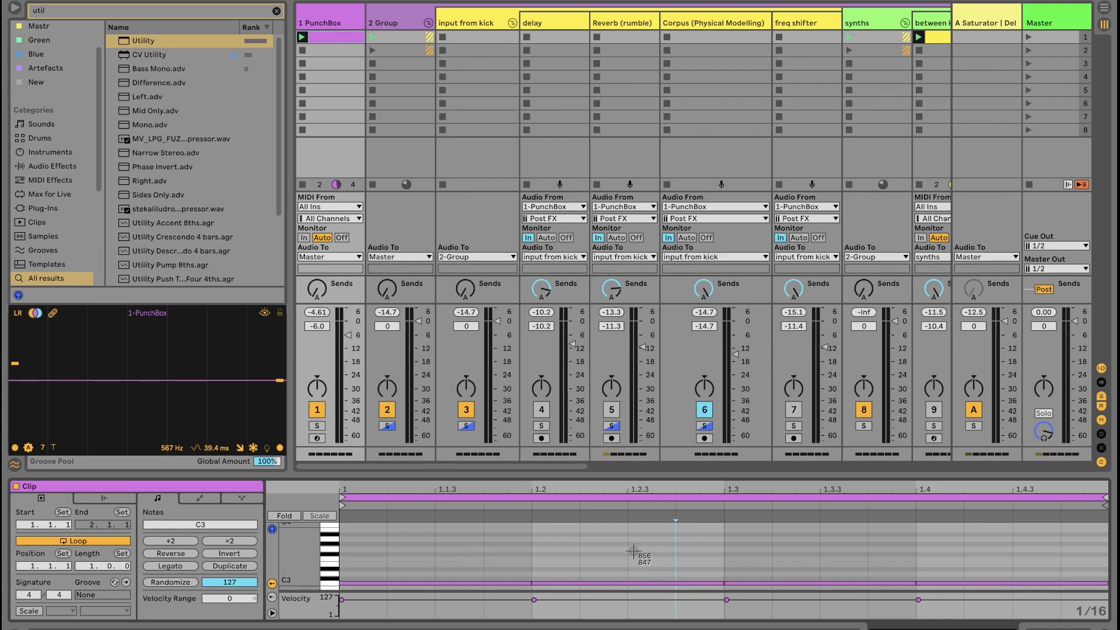
pyautogui.moveTo(633, 551); pyautogui.dragTo(740, 586)
# Return to the Corpus track's devices and compare the normal and between kicks chains by soloing them alternately during playback.
pyautogui.click(702, 23)
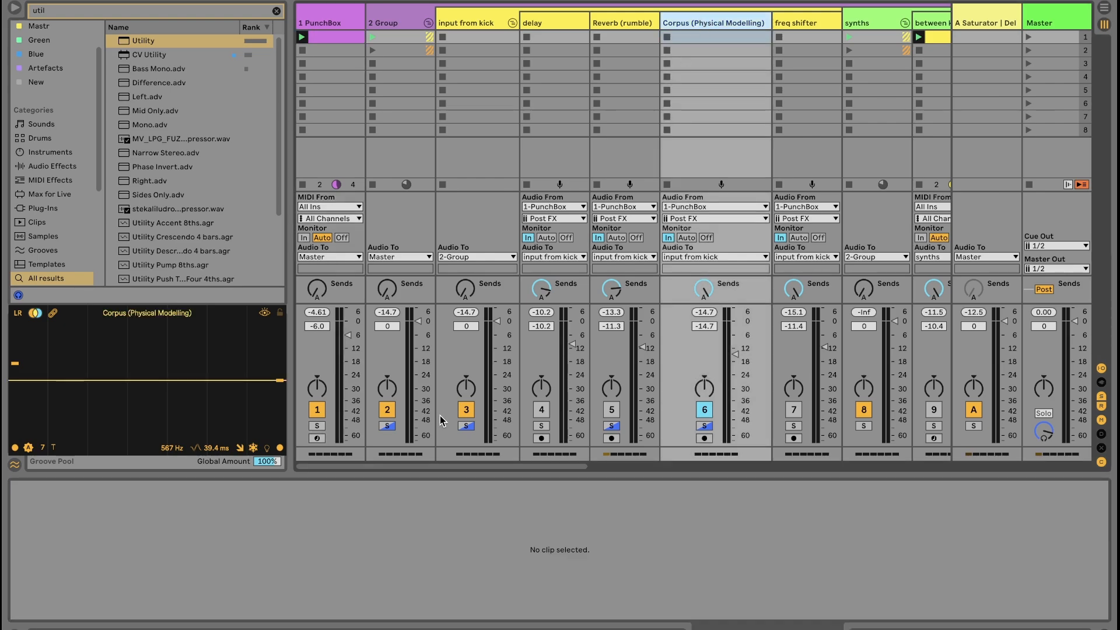
pyautogui.hotkey('shift', 'Tab')
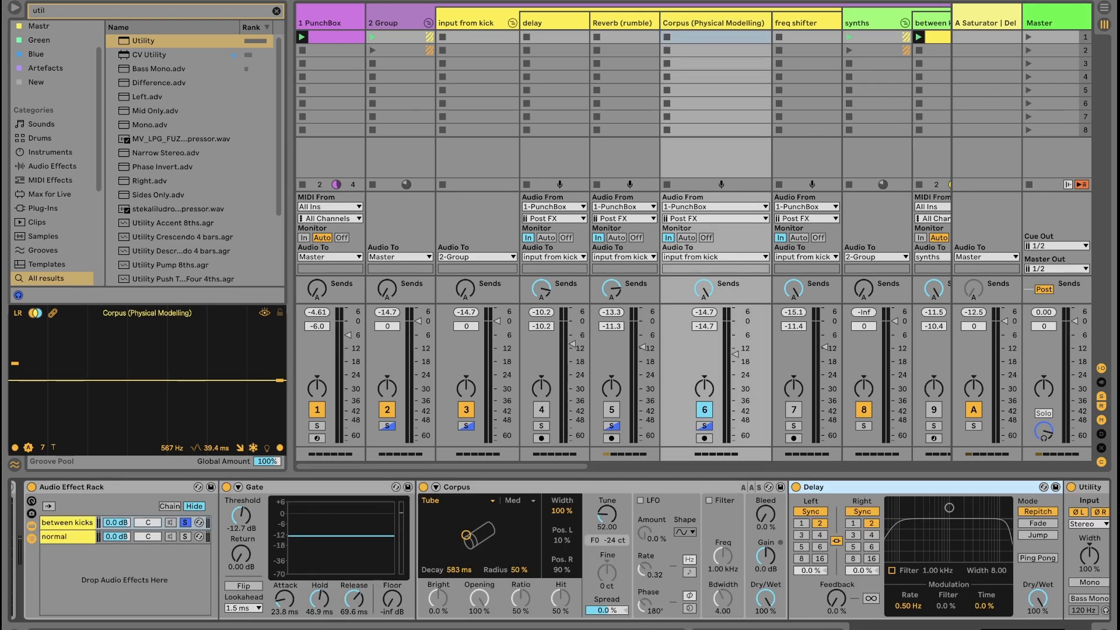
pyautogui.hscroll(-5, 514, 542)
pyautogui.click(488, 537)
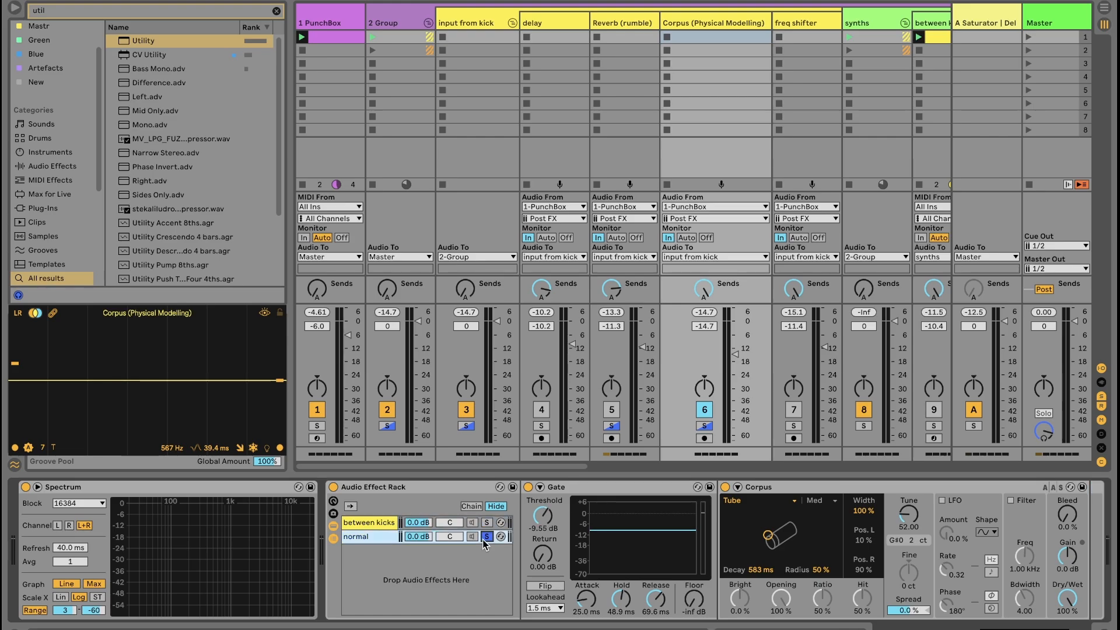
pyautogui.press('space')
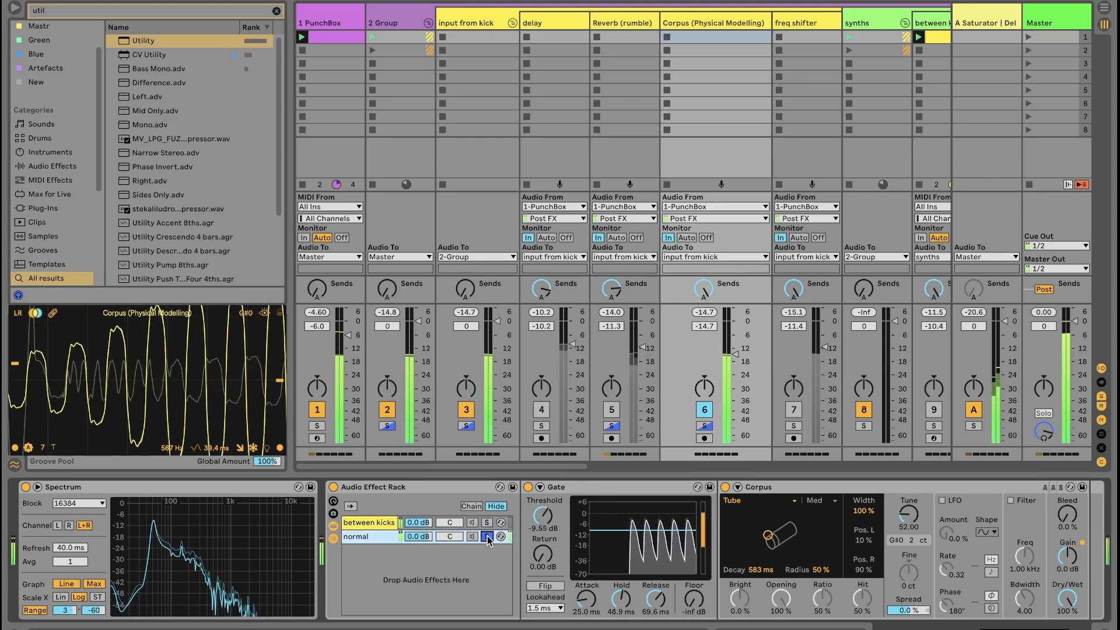
pyautogui.click(488, 522)
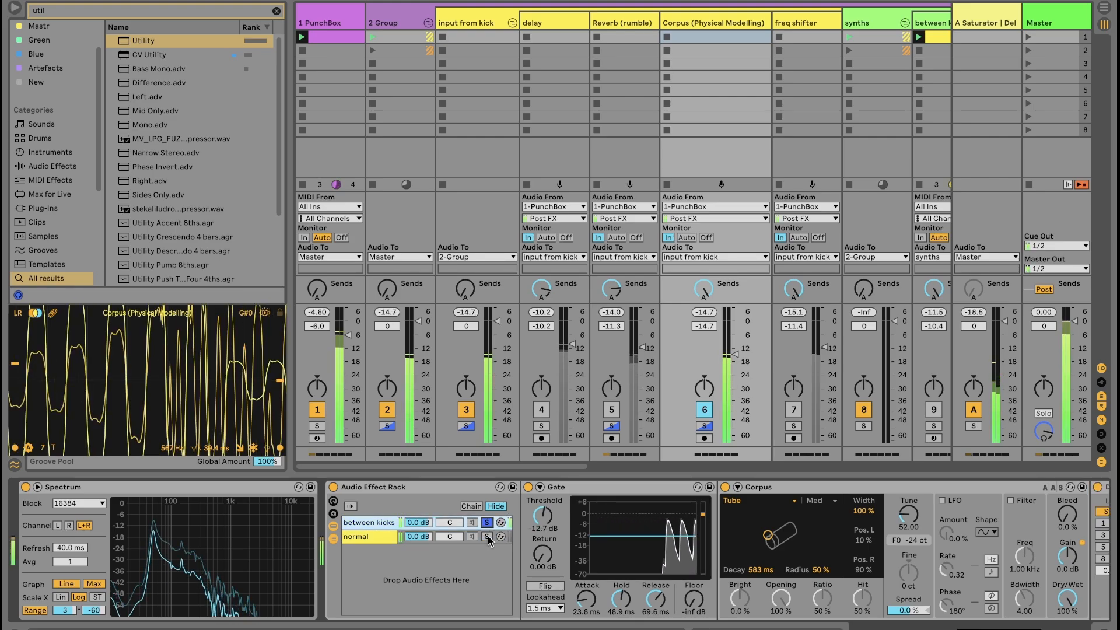
pyautogui.click(488, 537)
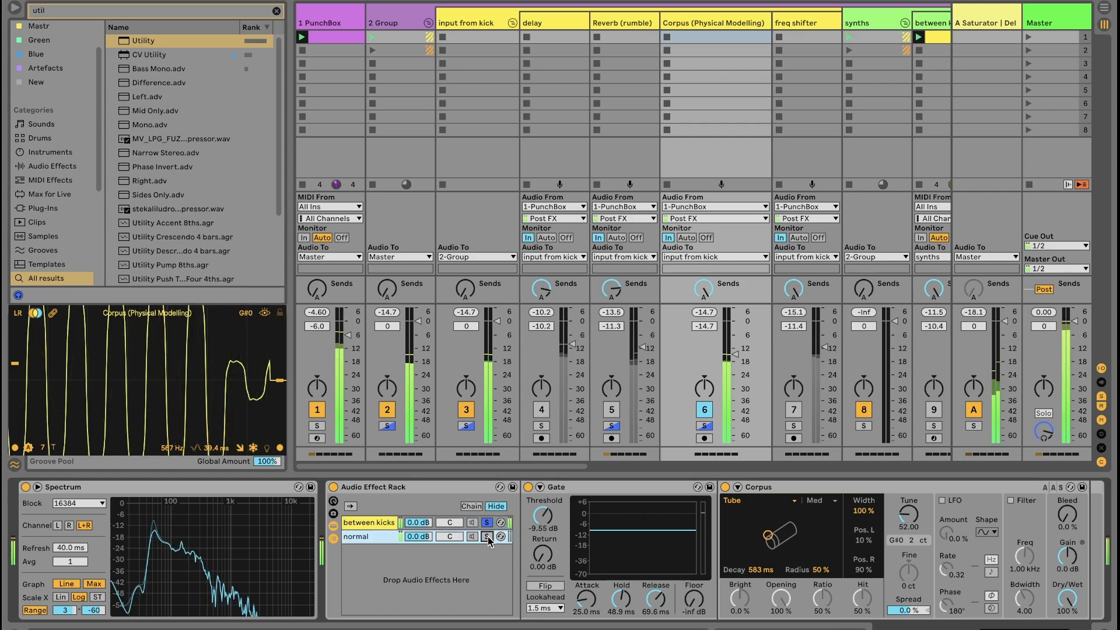
# Deactivate the Corpus (Physical Modelling) track, activate the freq shifter track and play it while viewing its chain from Shifter to EQ Eight.
pyautogui.moveTo(544, 464); pyautogui.dragTo(626, 449)
pyautogui.click(619, 23)
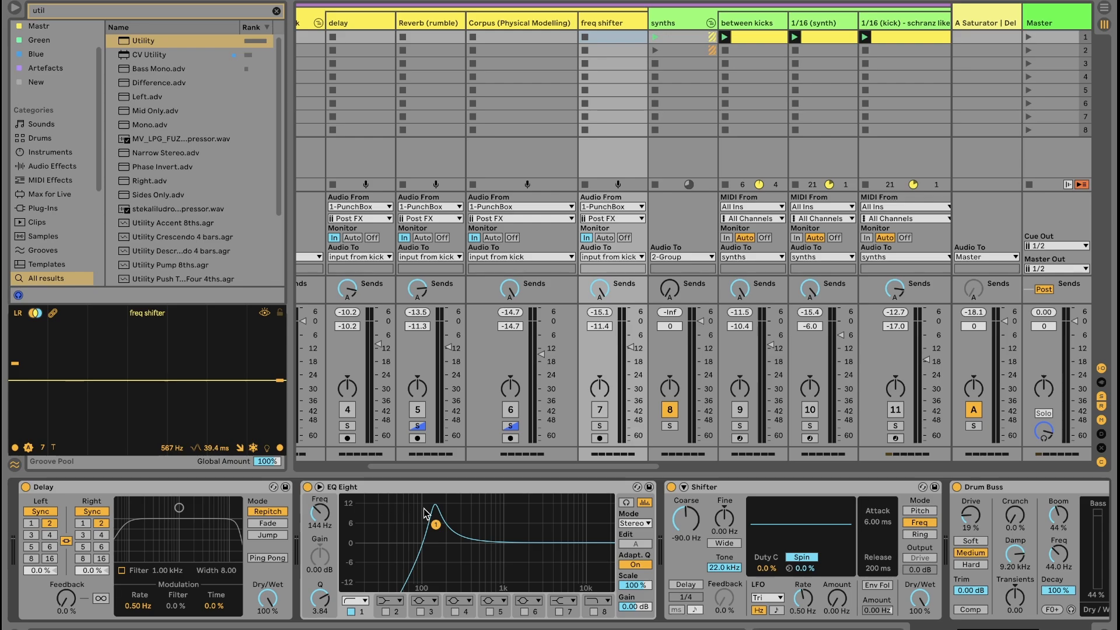
pyautogui.click(600, 413)
pyautogui.press('space')
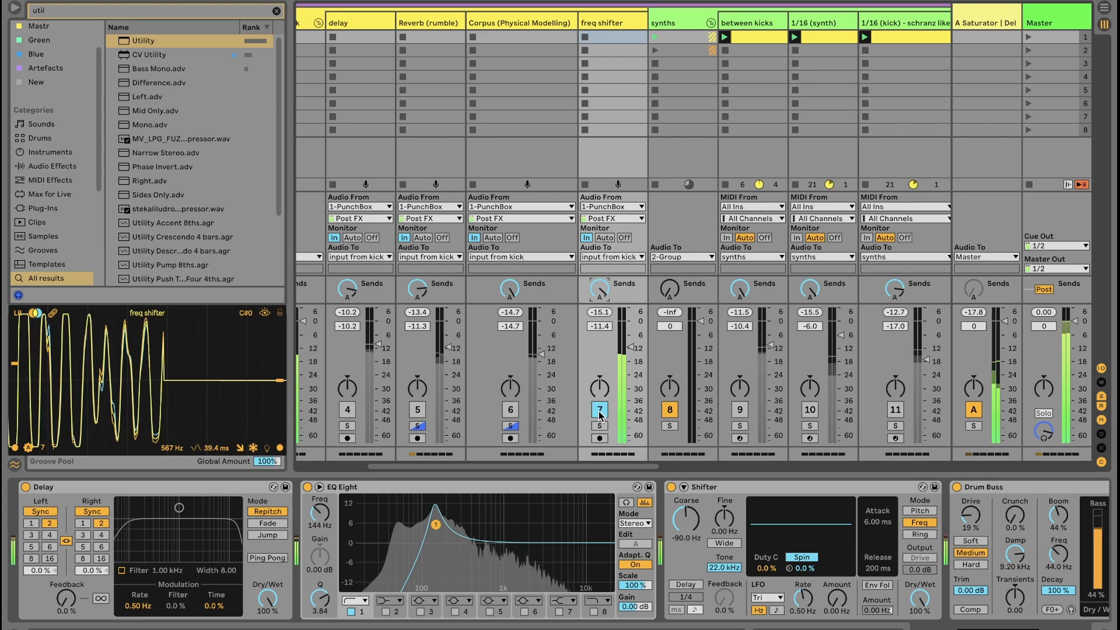
pyautogui.hscroll(10, 560, 548)
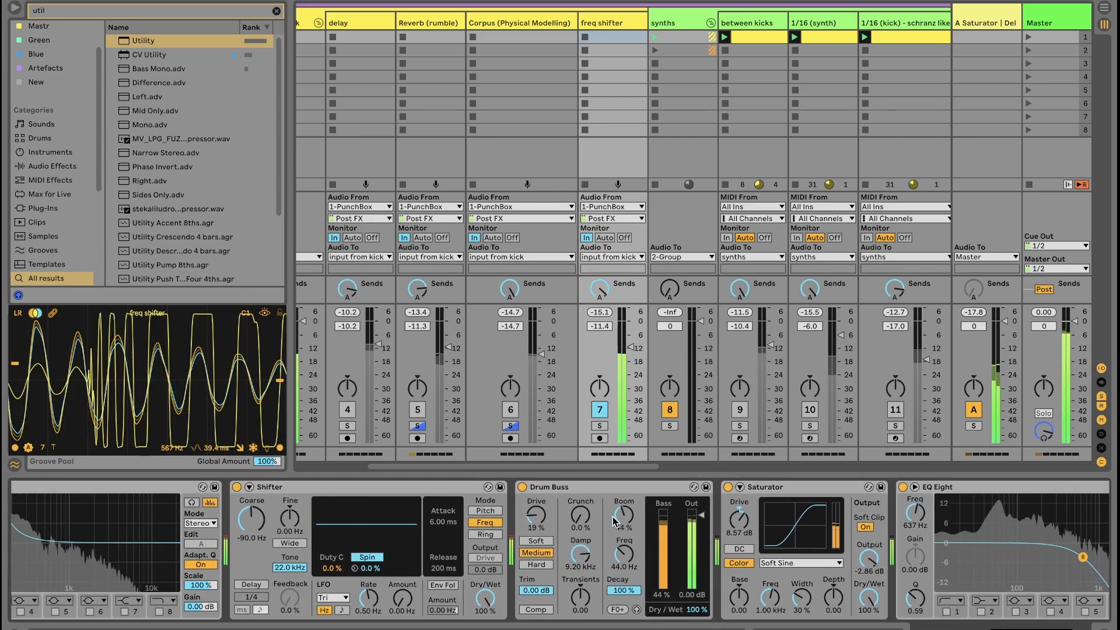
# Try moving the high-cut band of the EQ Eight at the end of the freq shifter chain and undo the move.
pyautogui.hscroll(2, 560, 549)
pyautogui.hscroll(3, 925, 558)
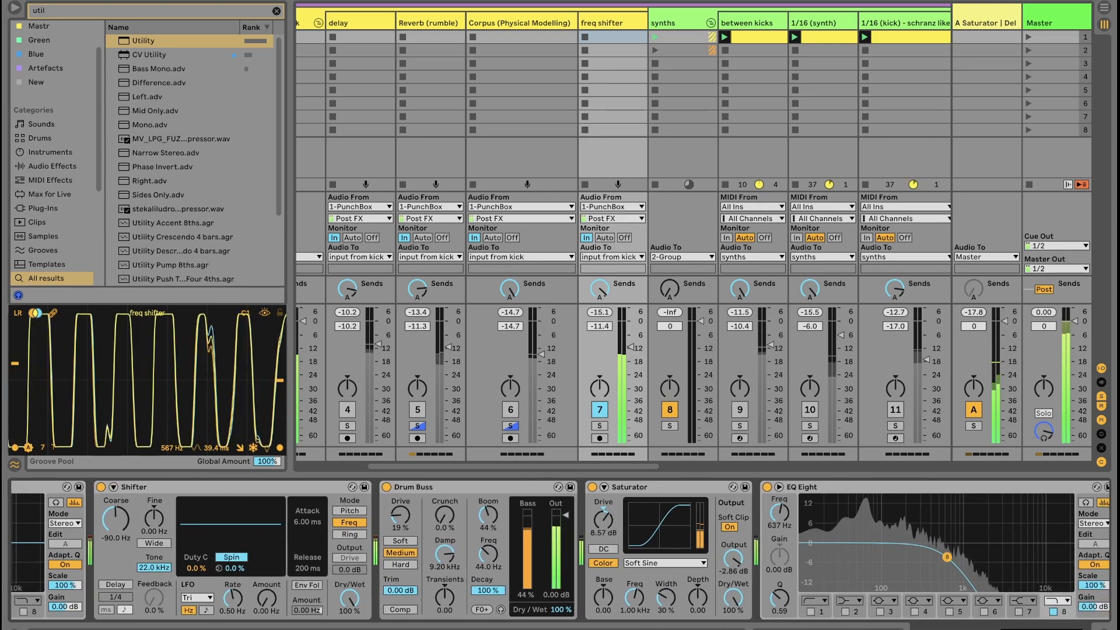
pyautogui.moveTo(927, 556); pyautogui.dragTo(1044, 564)
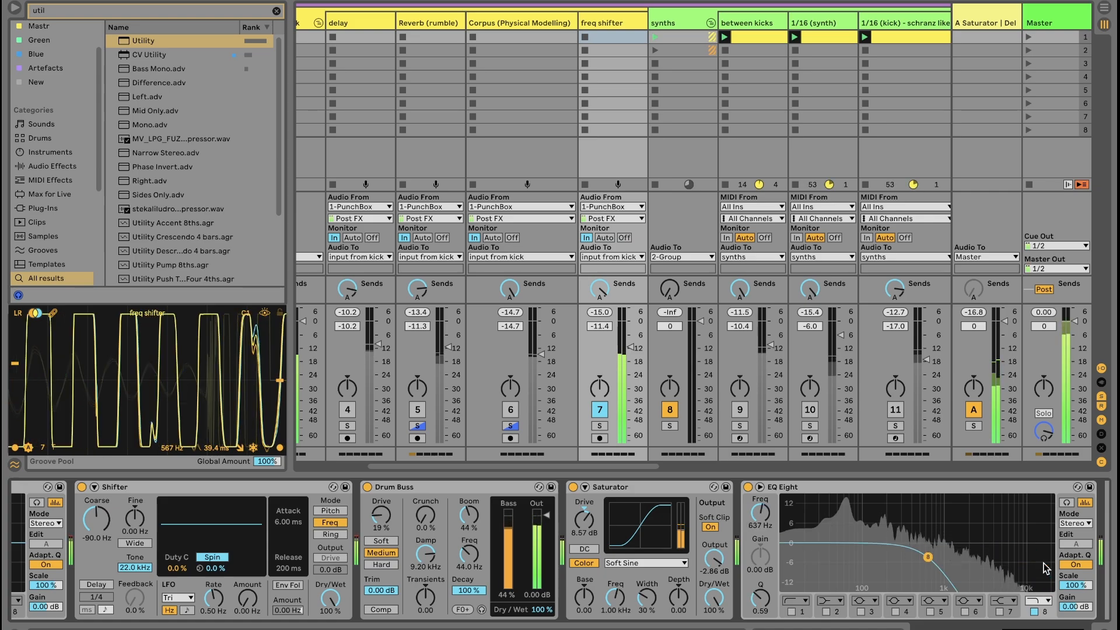
pyautogui.hotkey('ctrl', 'z')
# Deactivate the freq shifter track and compare the input from kick tracks, the PunchBox track and the synths group.
pyautogui.click(604, 411)
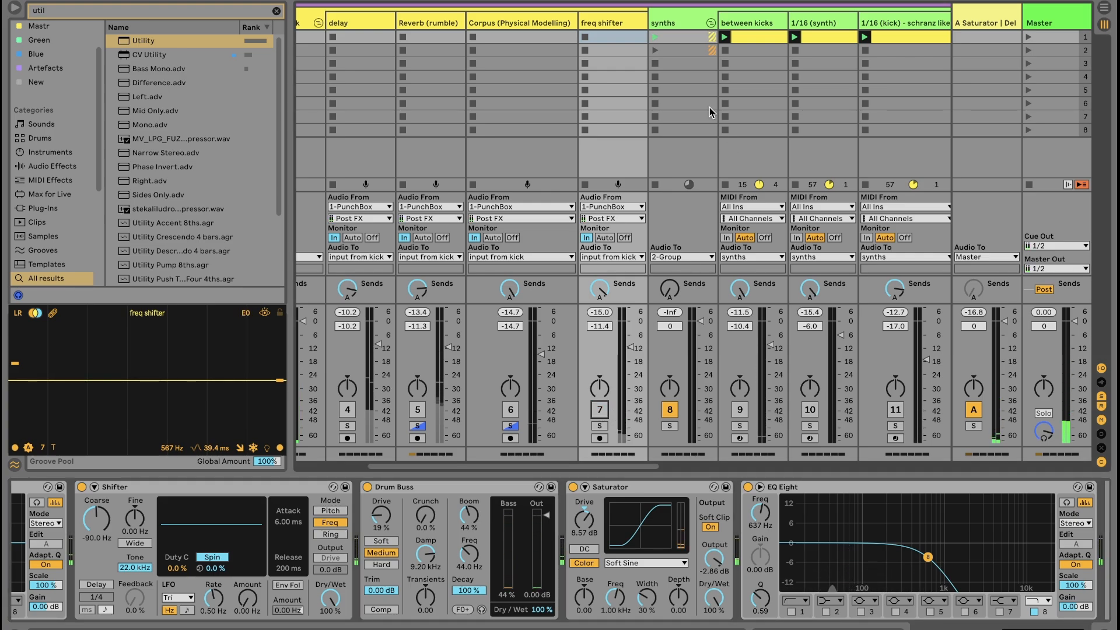
pyautogui.click(669, 17)
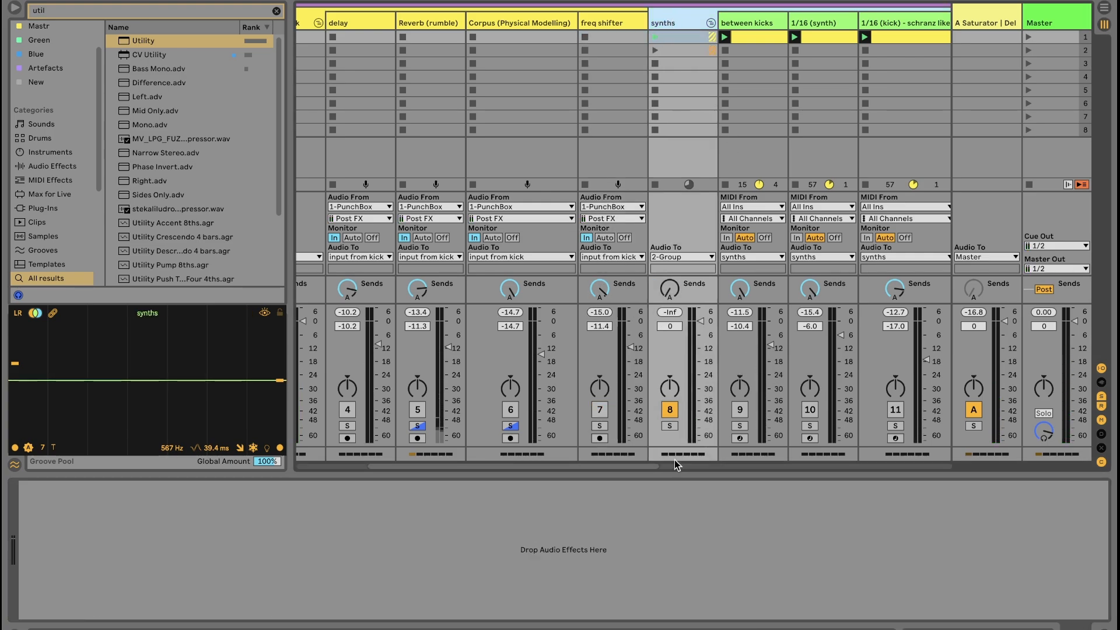
pyautogui.moveTo(636, 466); pyautogui.dragTo(592, 443)
pyautogui.press('super+shift+4')
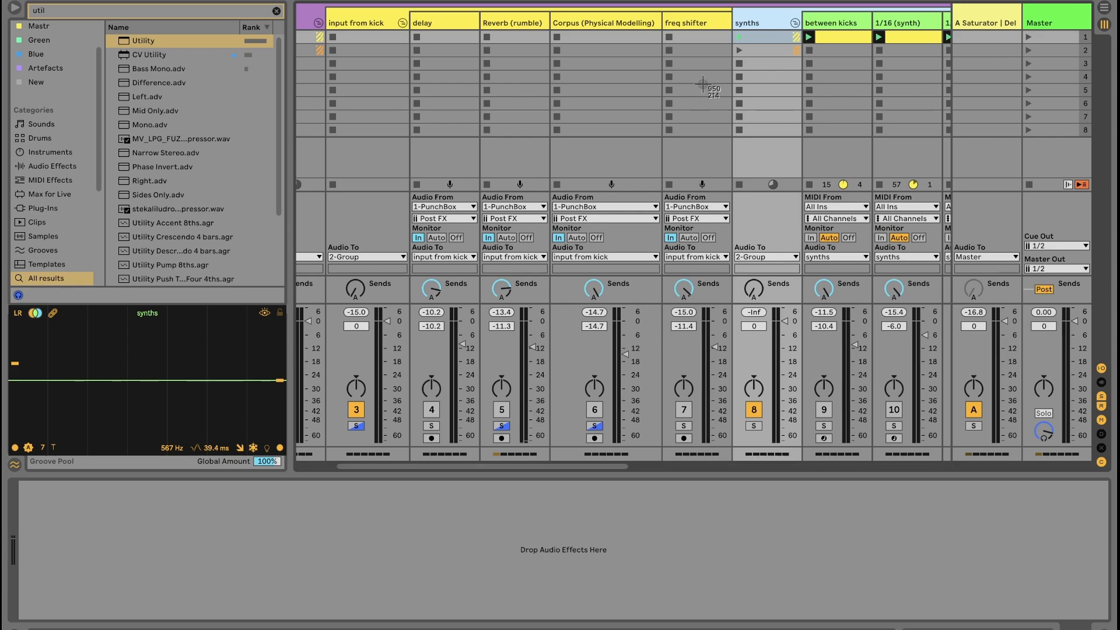
pyautogui.moveTo(717, 21); pyautogui.dragTo(325, 451)
pyautogui.moveTo(515, 467); pyautogui.dragTo(459, 467)
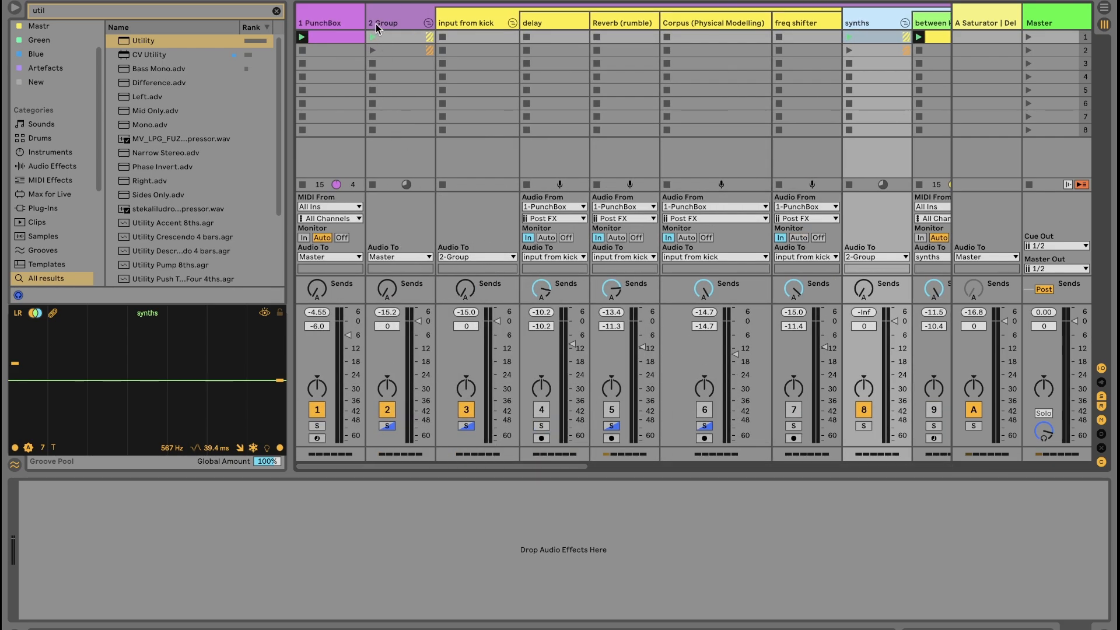
pyautogui.click(347, 27)
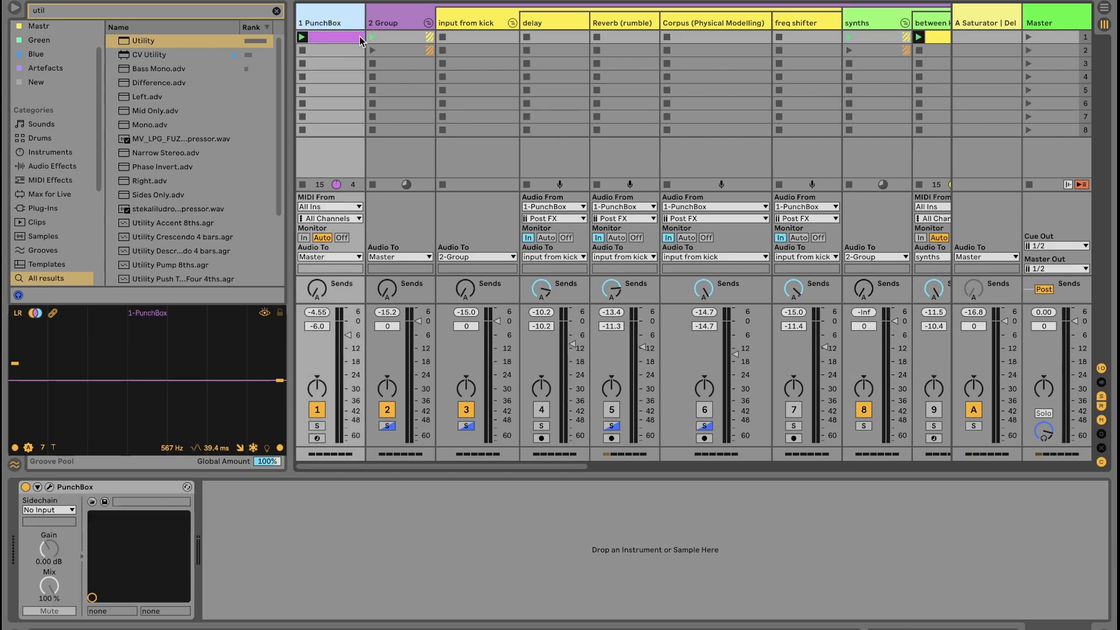
pyautogui.moveTo(478, 467); pyautogui.dragTo(607, 467)
pyautogui.click(491, 22)
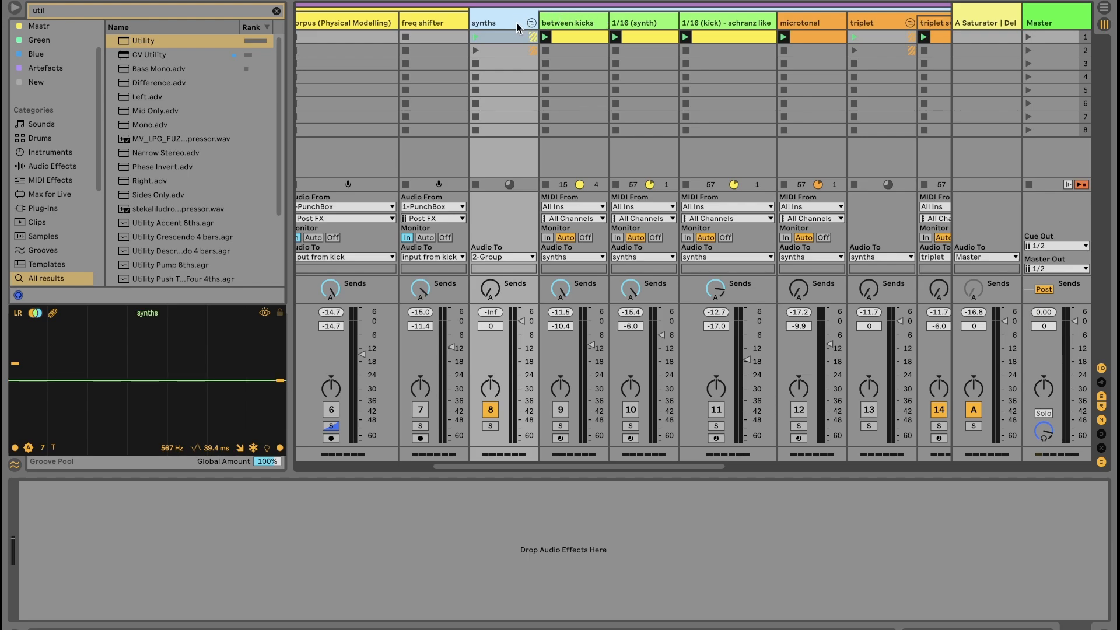
# Select the between kicks synth track and open its clip to examine the notes placed between the kicks.
pyautogui.click(582, 30)
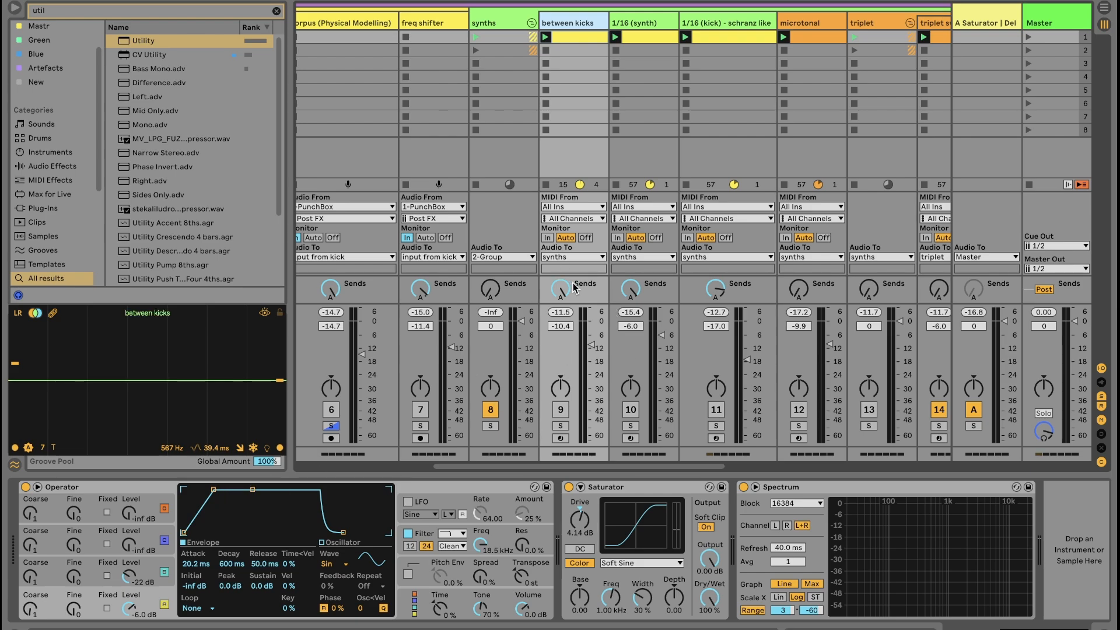
pyautogui.click(576, 36)
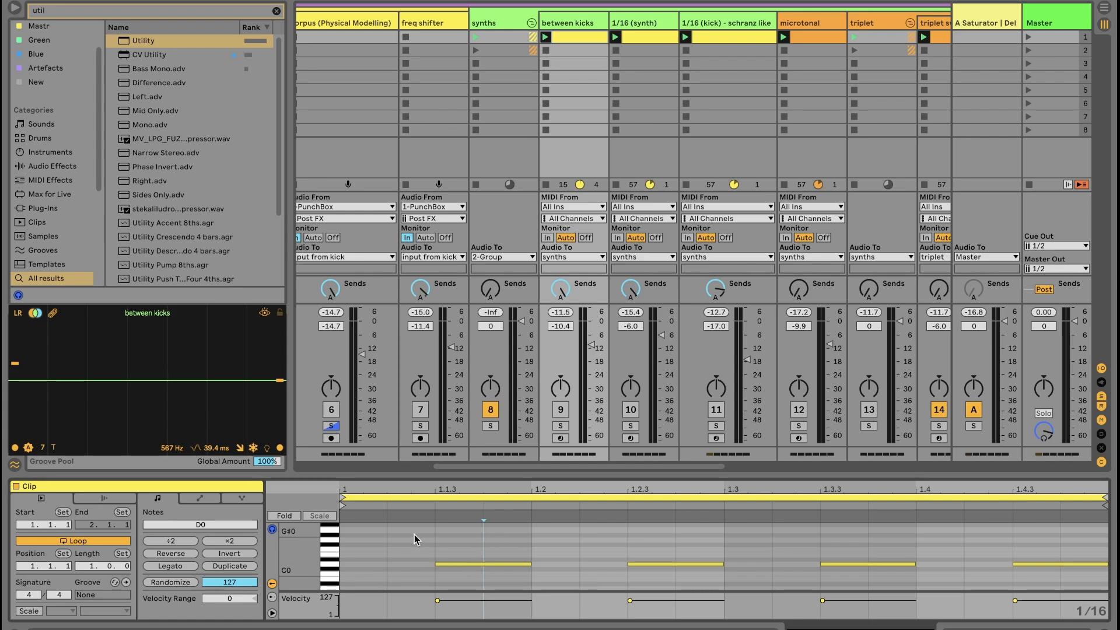
pyautogui.click(513, 565)
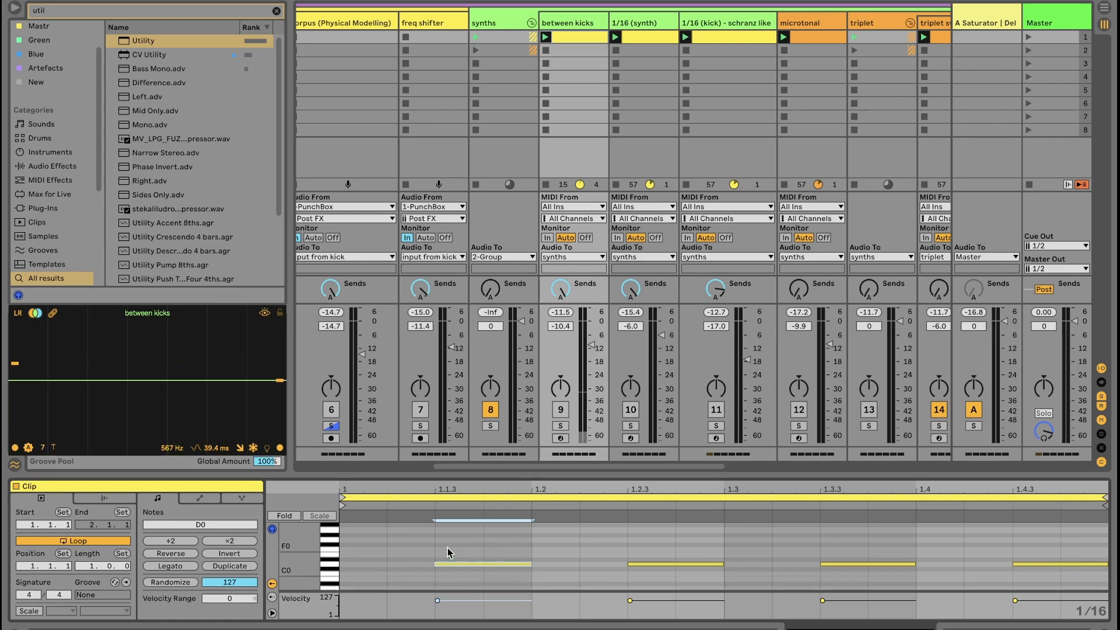
# Try adding an F#0 note at the start of the between kicks clip and delete it.
pyautogui.click(342, 543)
pyautogui.doubleClick(342, 543)
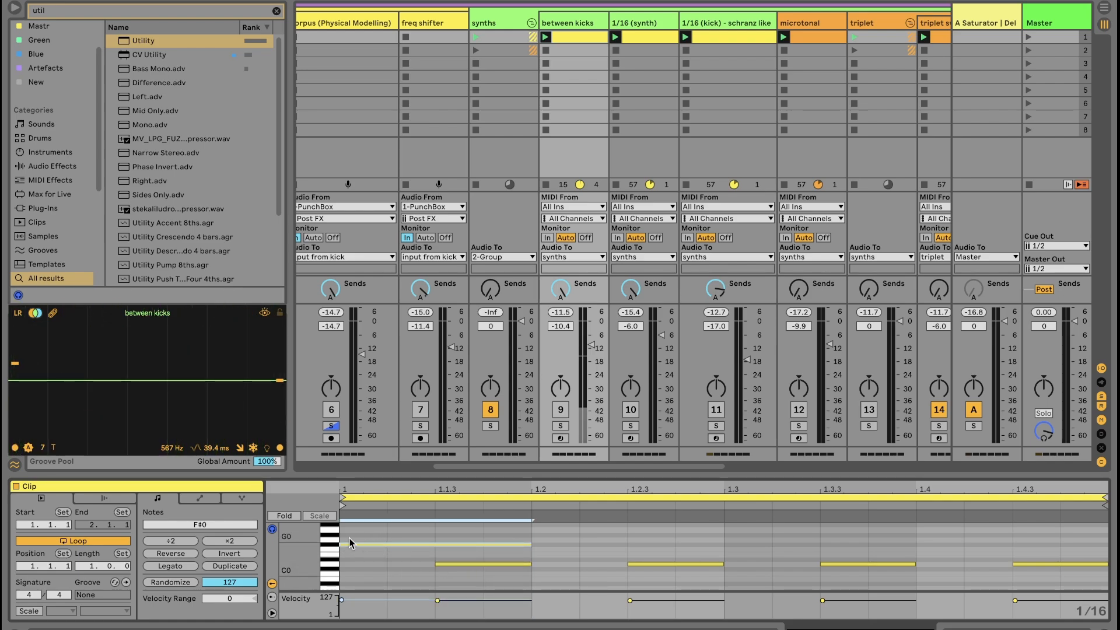
pyautogui.press('Delete')
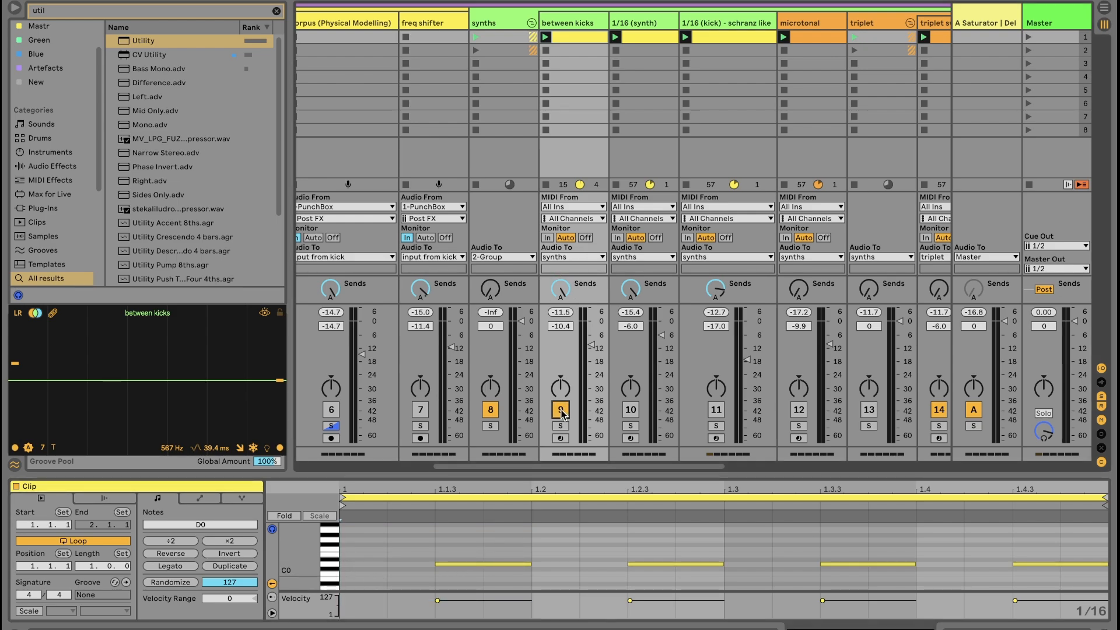
# Activate the between kicks synth track, play it and return to its device chain.
pyautogui.press('space')
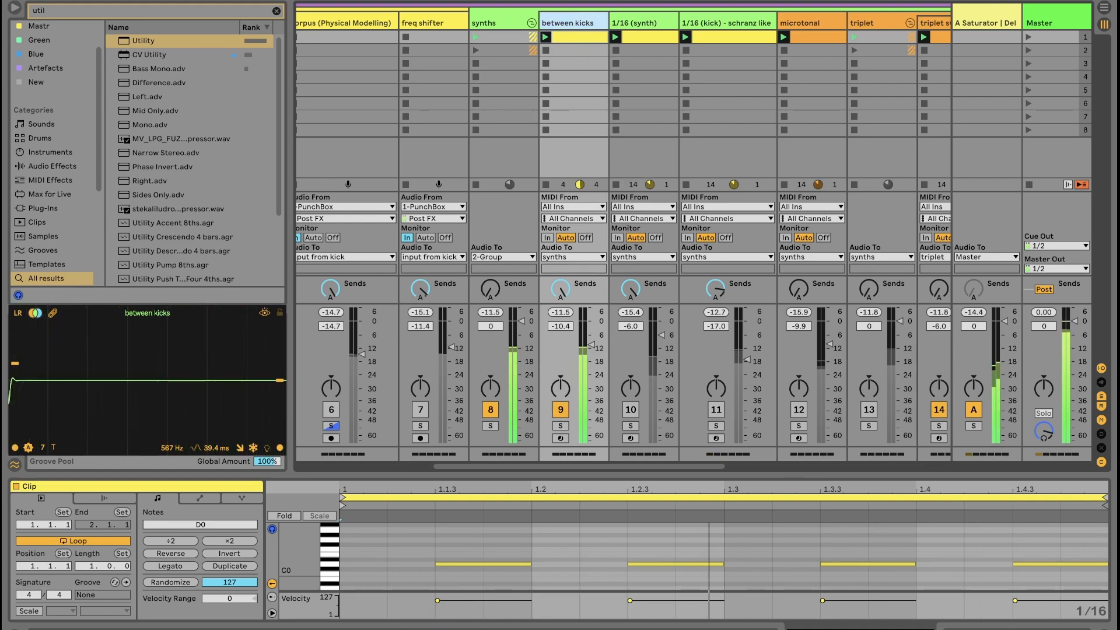
pyautogui.hotkey('shift', 'Tab')
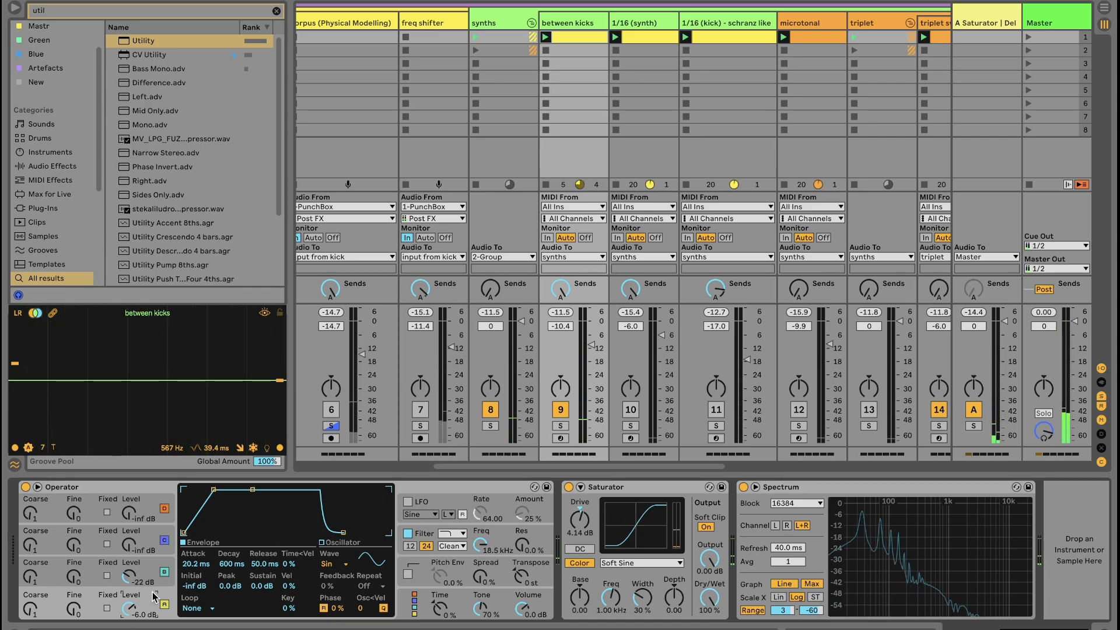
# Examine the oscillator A waveform, the algorithm and the oscillator B waveform in the between kicks track's Operator.
pyautogui.click(344, 564)
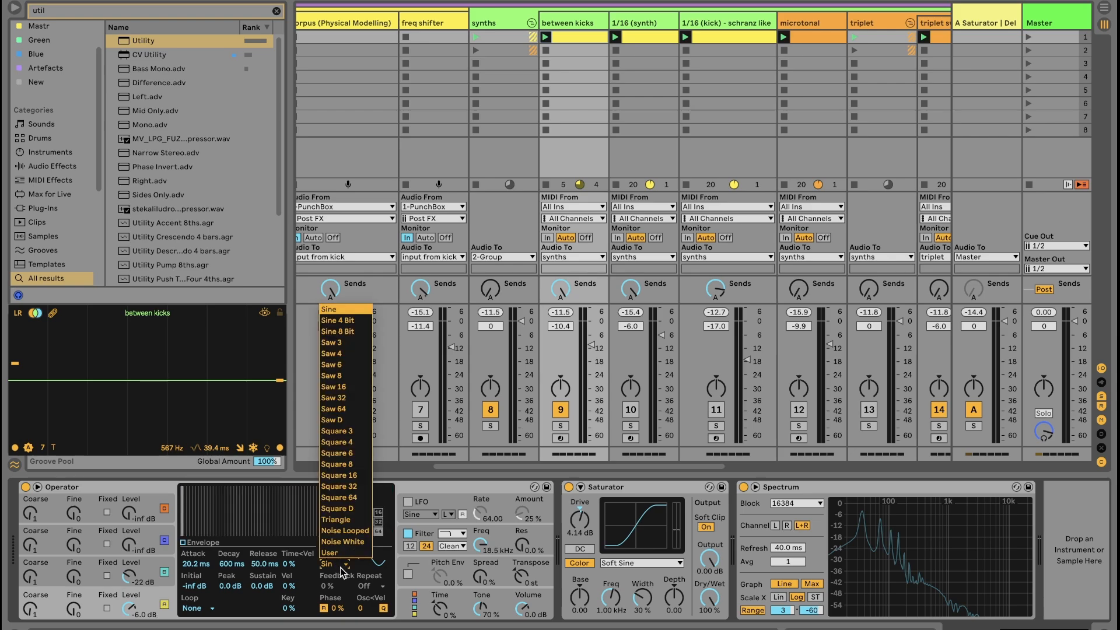
pyautogui.click(344, 569)
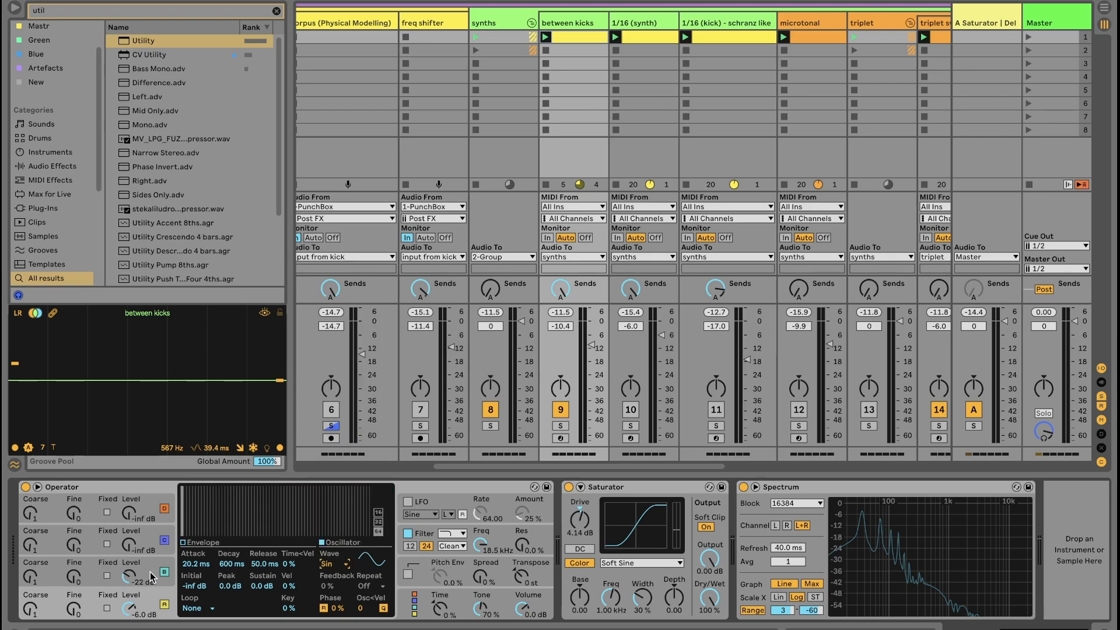
pyautogui.click(416, 608)
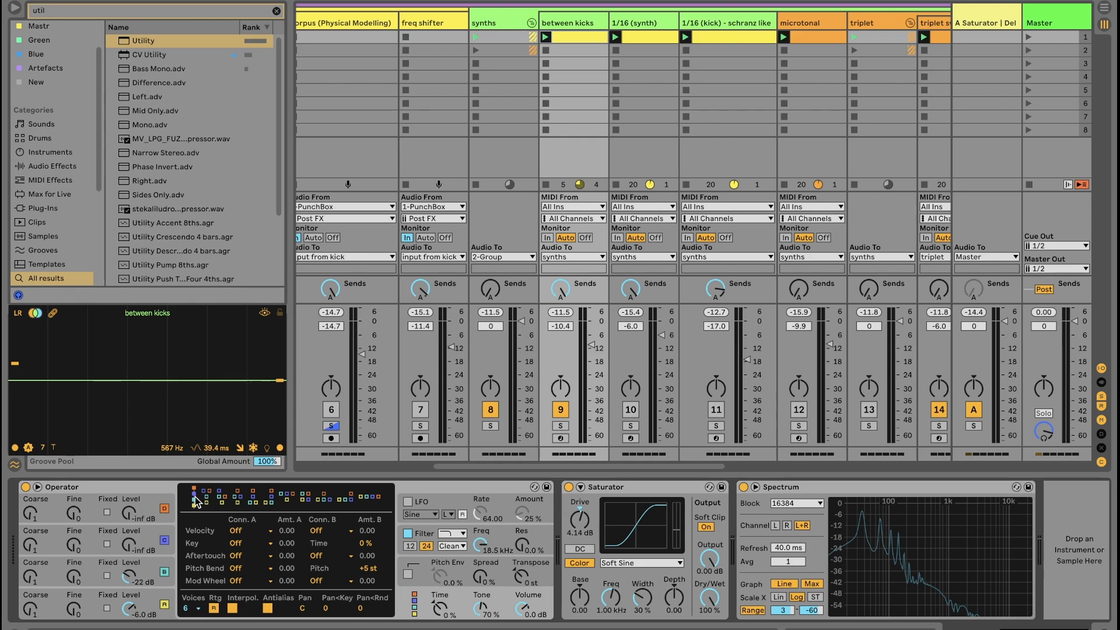
pyautogui.click(150, 579)
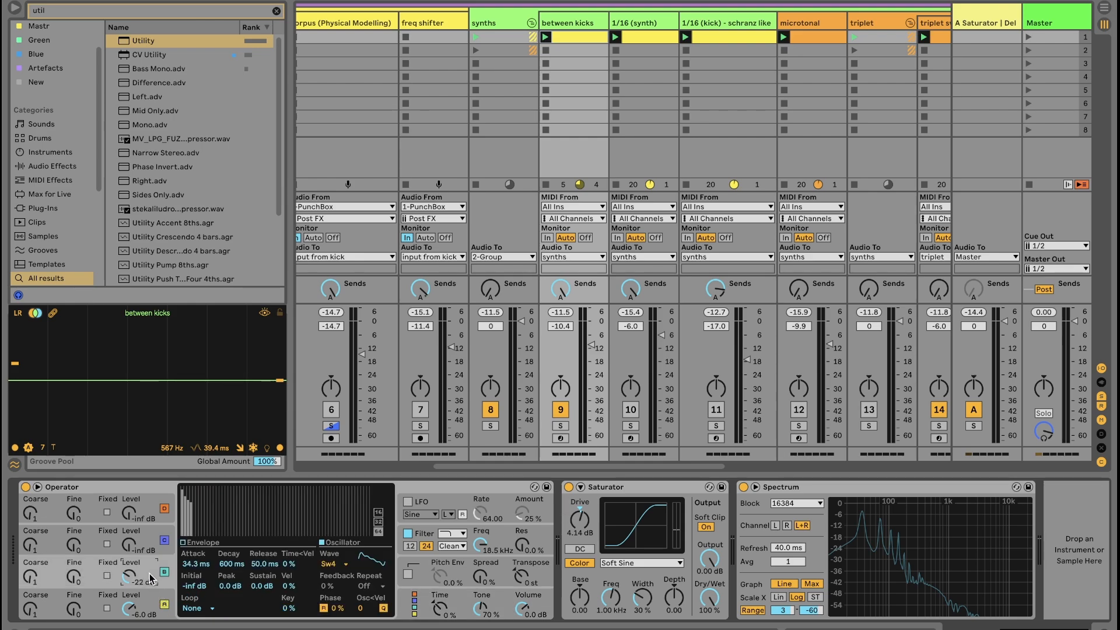
pyautogui.click(340, 566)
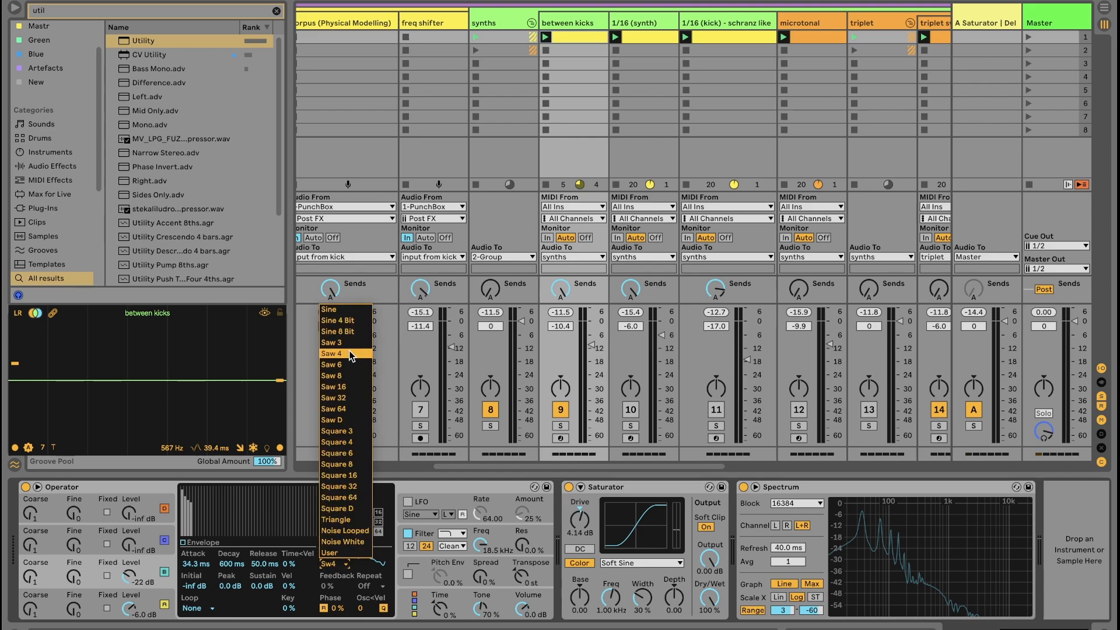
# Compare the volume envelopes of oscillators A and B in the between kicks track's Operator.
pyautogui.click(158, 587)
pyautogui.click(182, 545)
pyautogui.click(162, 594)
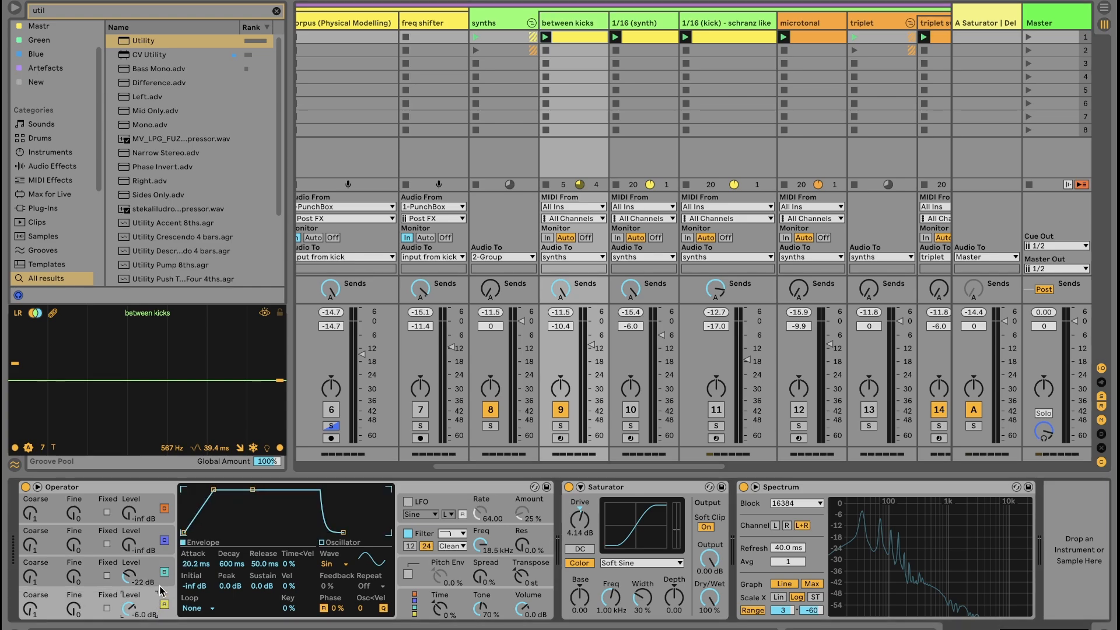
pyautogui.click(147, 582)
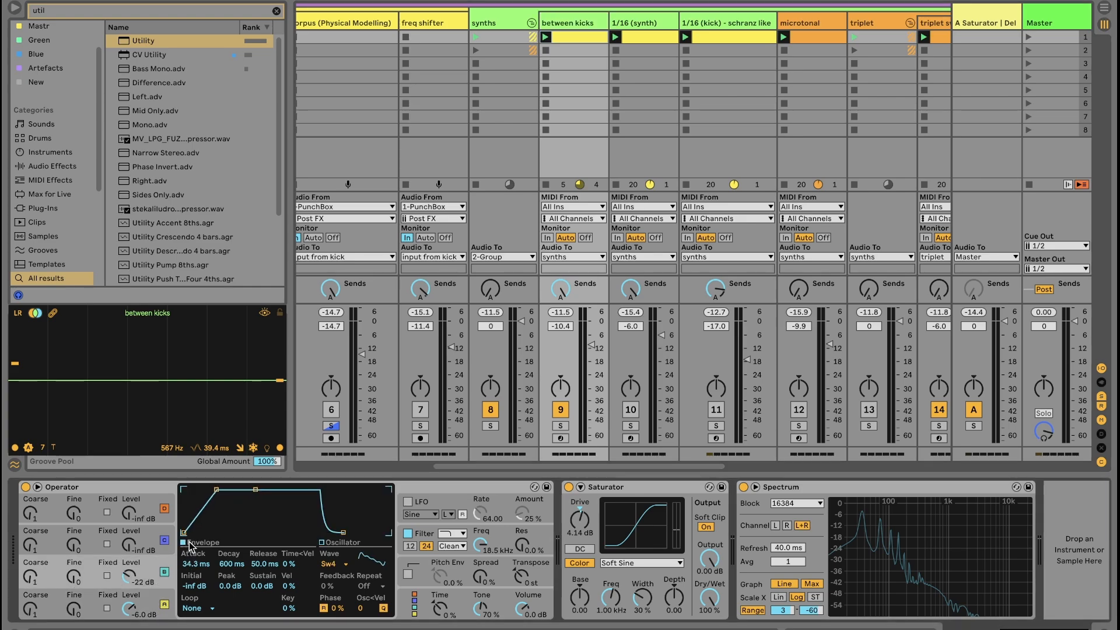
pyautogui.click(160, 600)
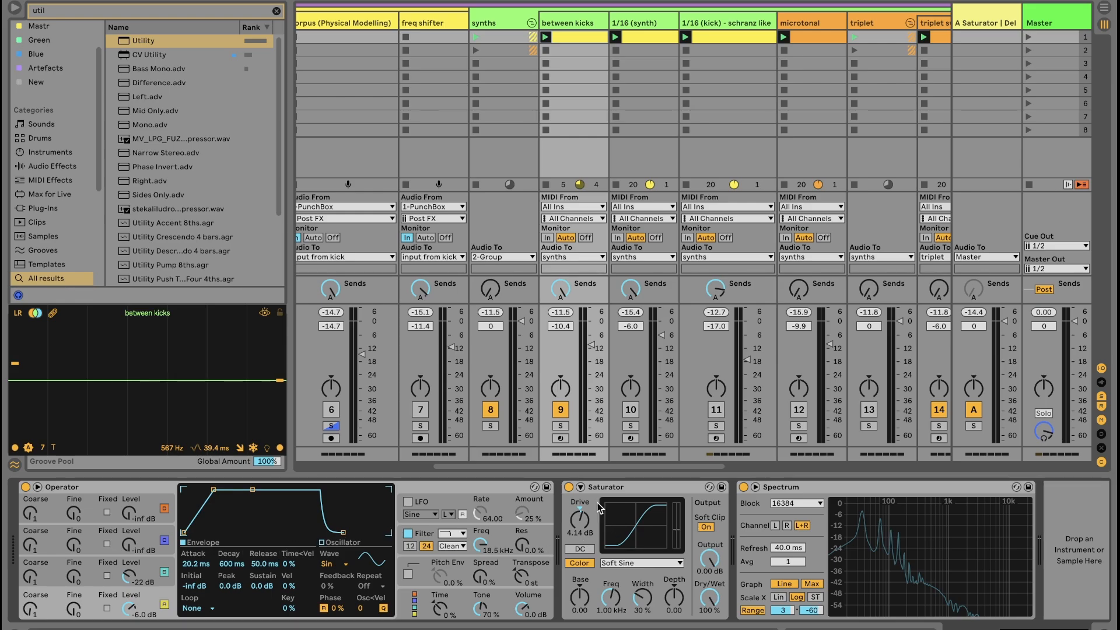
# Play the between kicks track while viewing its Saturator and the Operator's filter envelope settings, and stop playback.
pyautogui.click(617, 490)
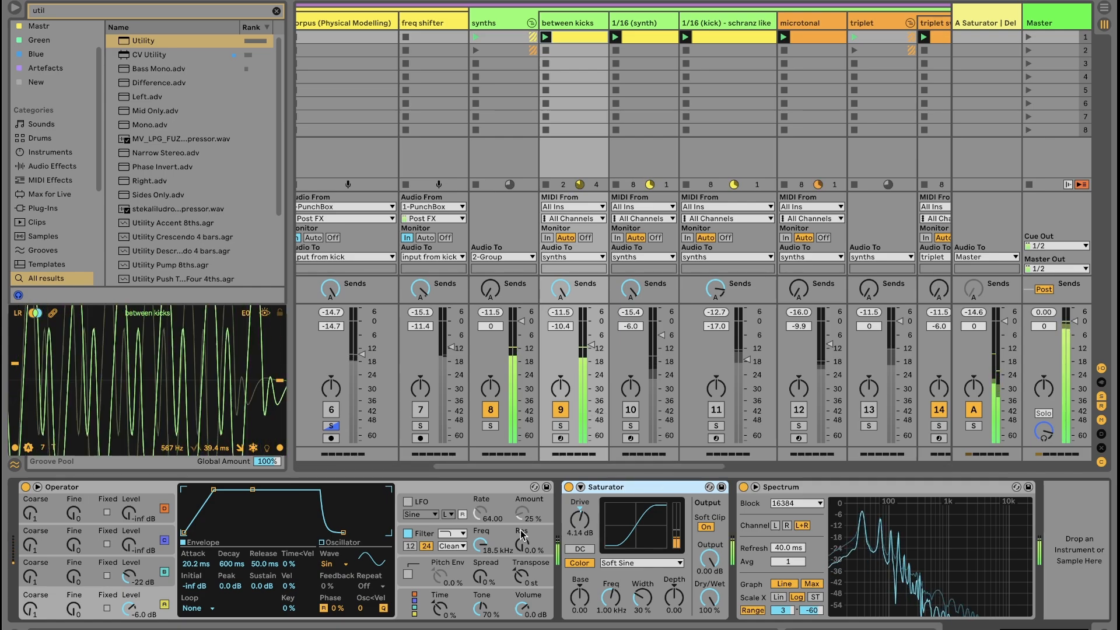
pyautogui.click(485, 547)
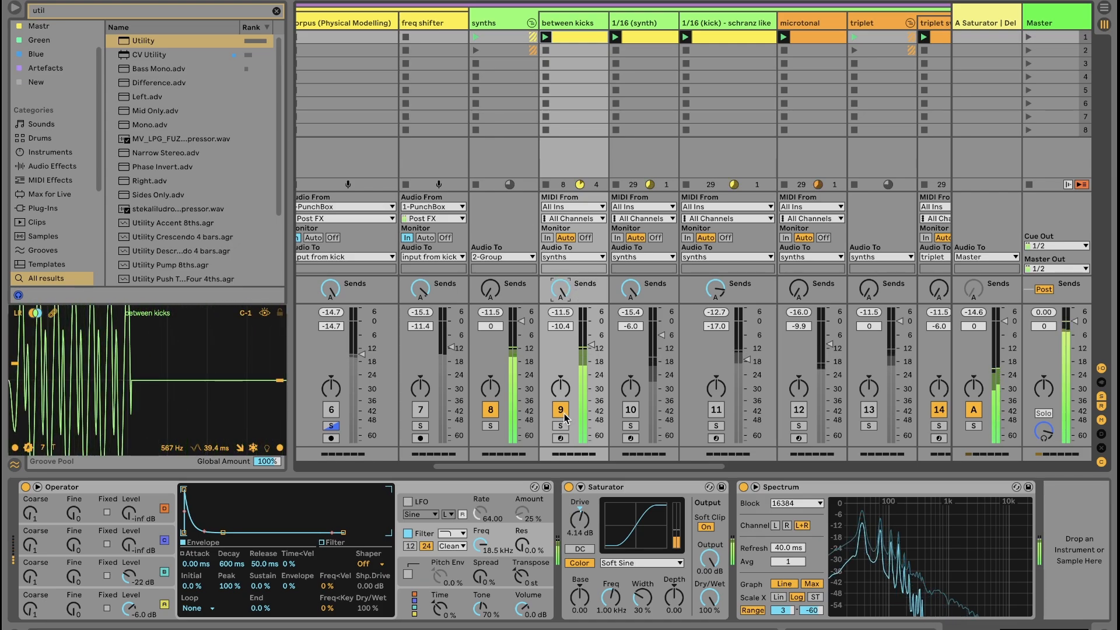
pyautogui.press('space')
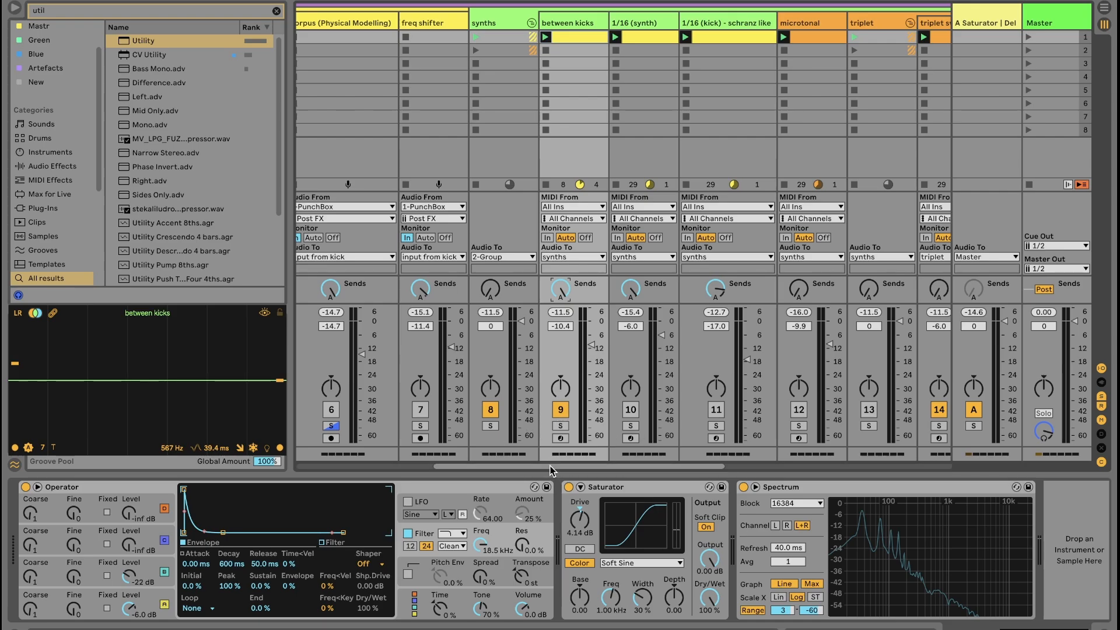
# Deactivate the between kicks track, activate the 1/16 (synth) track and audition it with its Operator and Auto Pan chain shown.
pyautogui.hscroll(1, 570, 465)
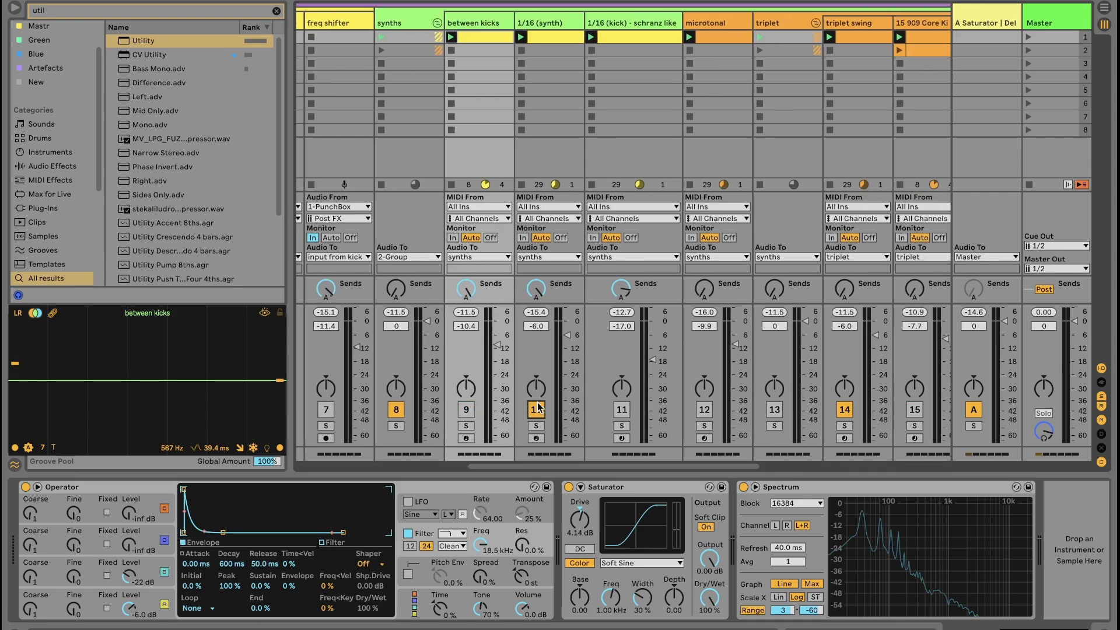
pyautogui.click(544, 29)
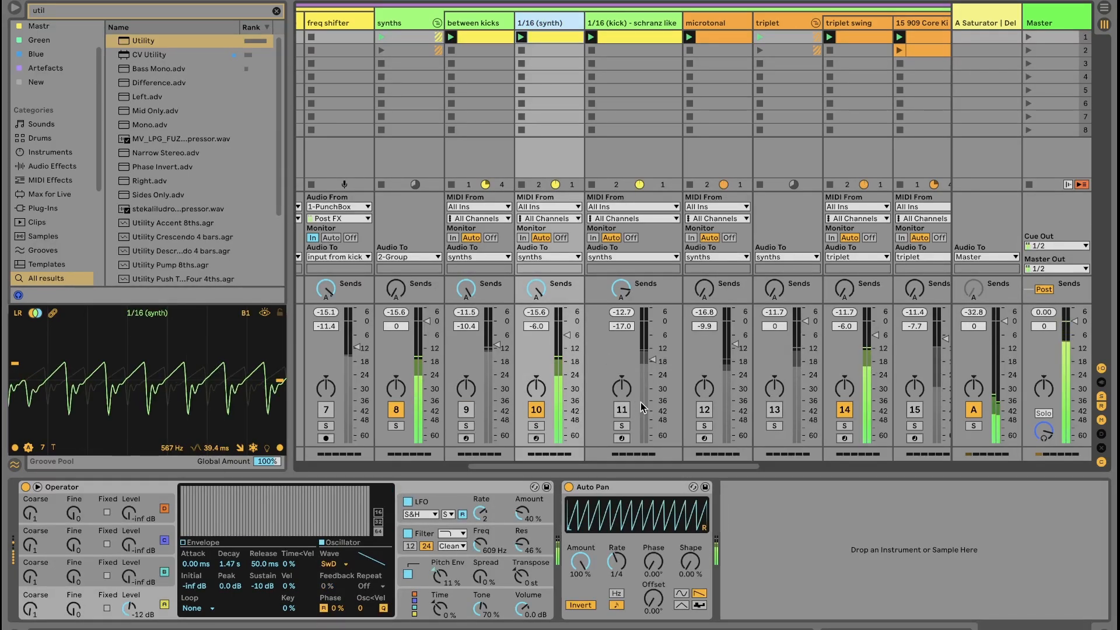
pyautogui.press('space')
# Open the 1/16 (synth) clip's notes, examine the repeated sixteenth notes and play the clip.
pyautogui.hotkey('shift', 'Tab')
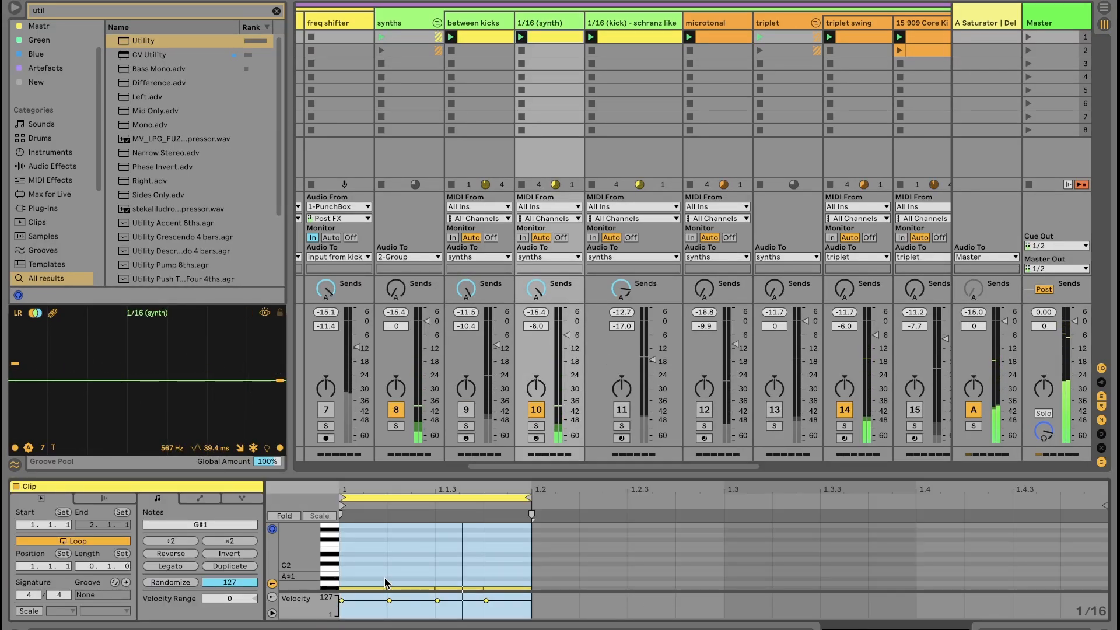
pyautogui.click(385, 563)
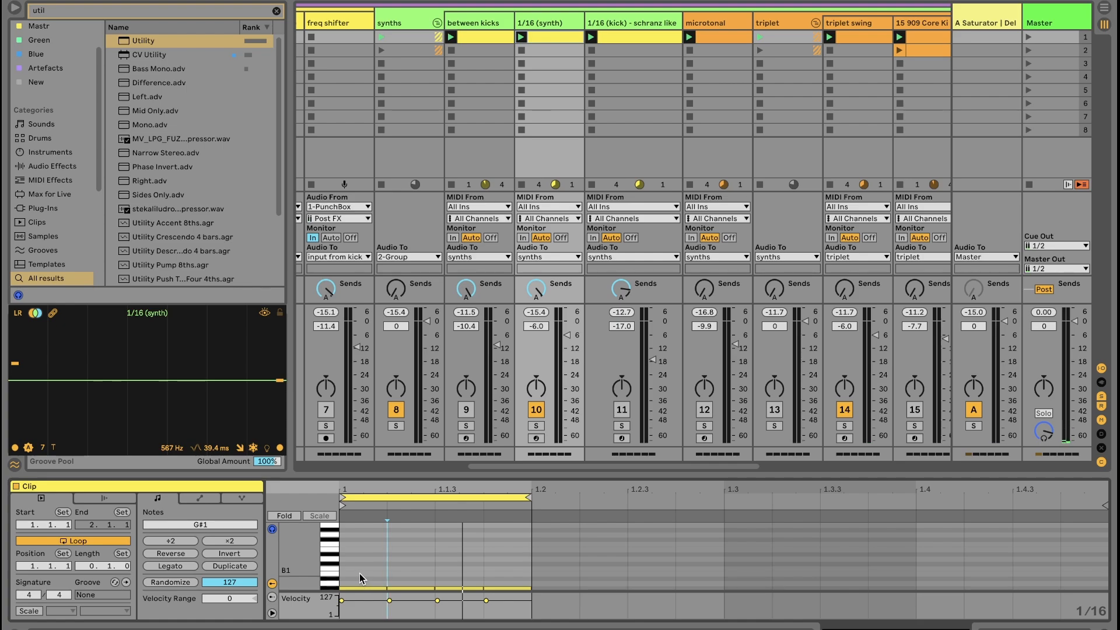
pyautogui.scroll(-2, 389, 559)
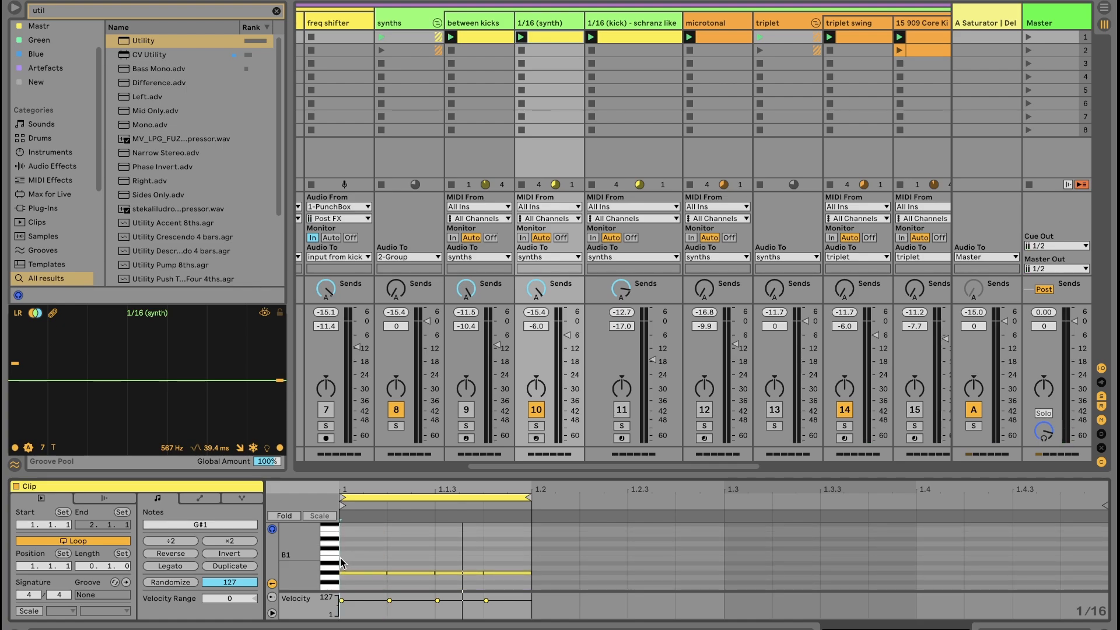
pyautogui.press('space')
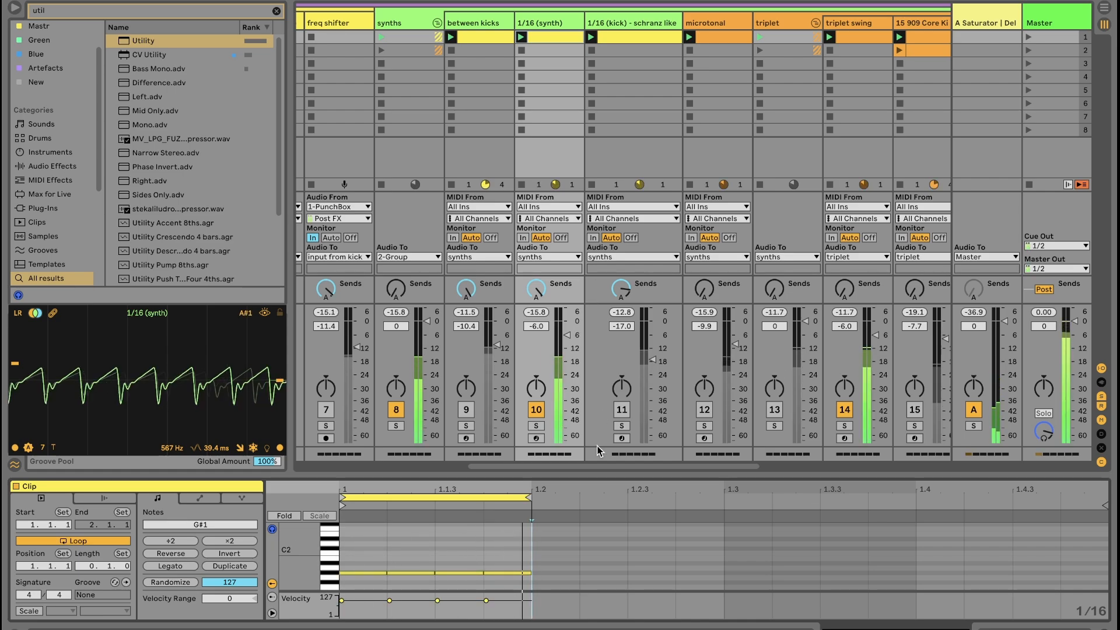
# Reshape oscillator A's envelope in the 1/16 (synth) Operator to a 311 ms decay and -13 dB sustain while playing.
pyautogui.hotkey('shift', 'Tab')
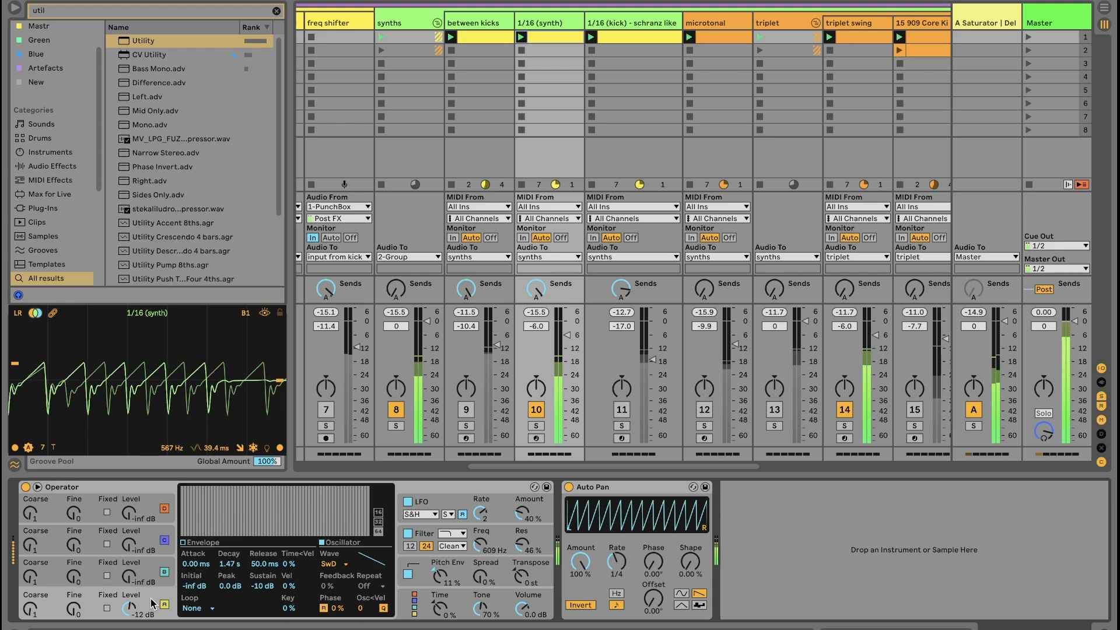
pyautogui.click(201, 542)
pyautogui.moveTo(237, 508); pyautogui.dragTo(233, 532)
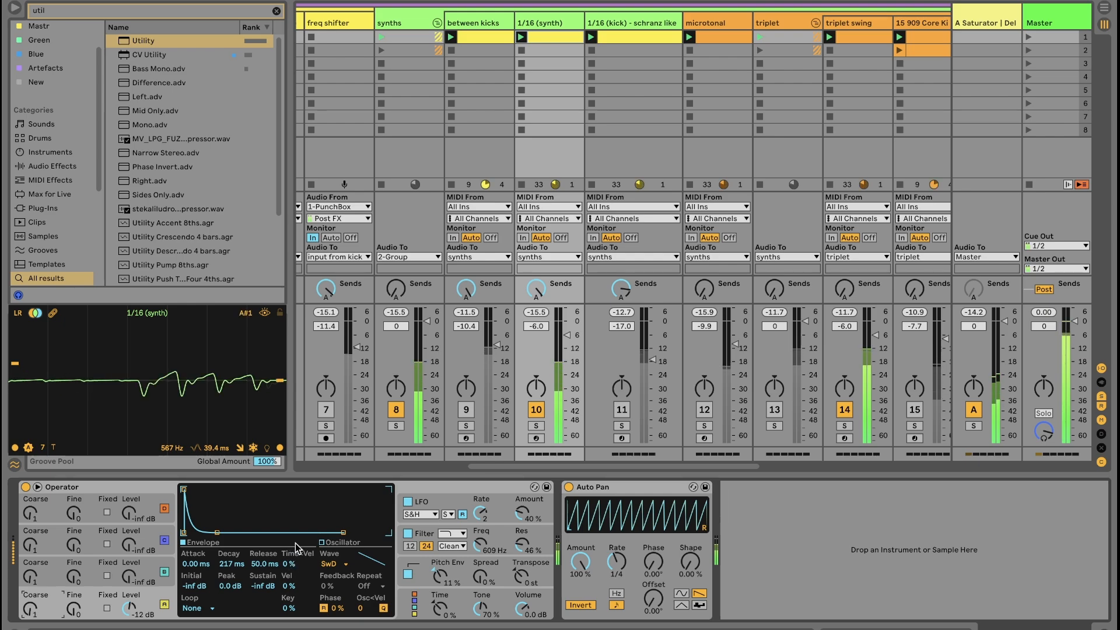
pyautogui.moveTo(217, 533); pyautogui.dragTo(219, 503)
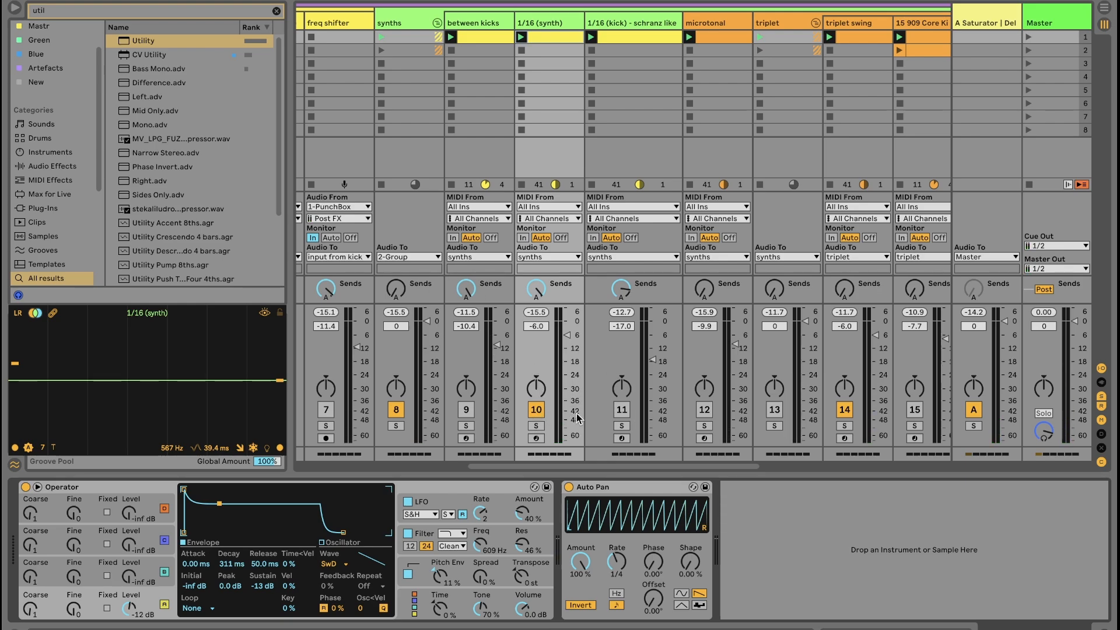
# Deactivate the 1/16 (synth) track and examine the 1/16 (kick) - schranz like track's device chain and its four C3 notes.
pyautogui.click(536, 410)
pyautogui.click(632, 27)
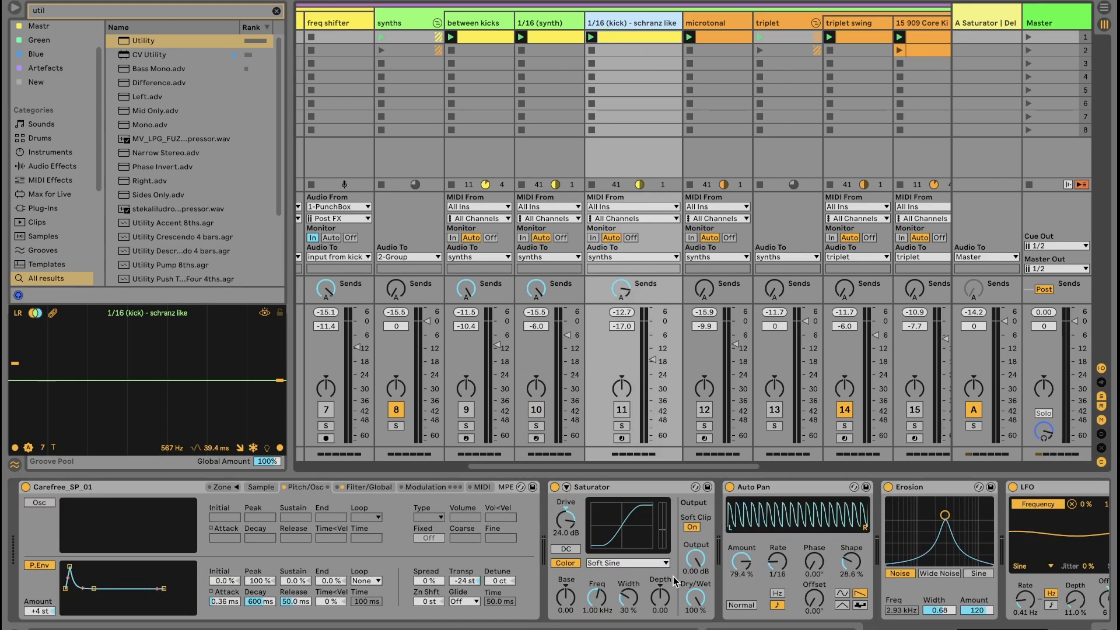
pyautogui.hotkey('shift', 'Tab')
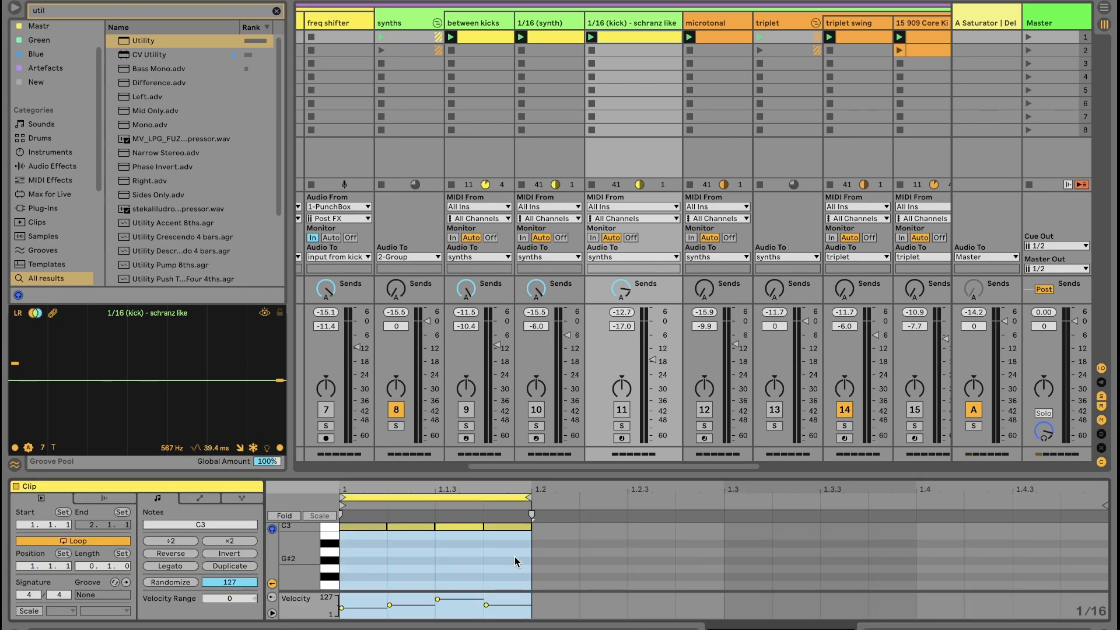
pyautogui.click(484, 555)
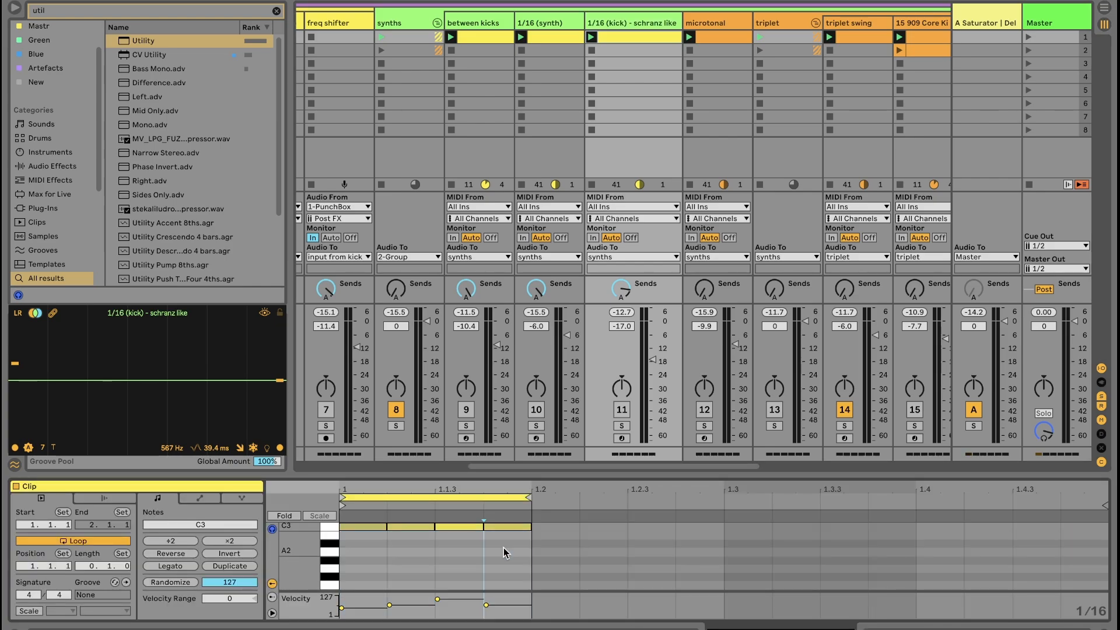
pyautogui.click(372, 528)
pyautogui.click(411, 528)
pyautogui.click(467, 527)
pyautogui.click(505, 528)
pyautogui.click(893, 629)
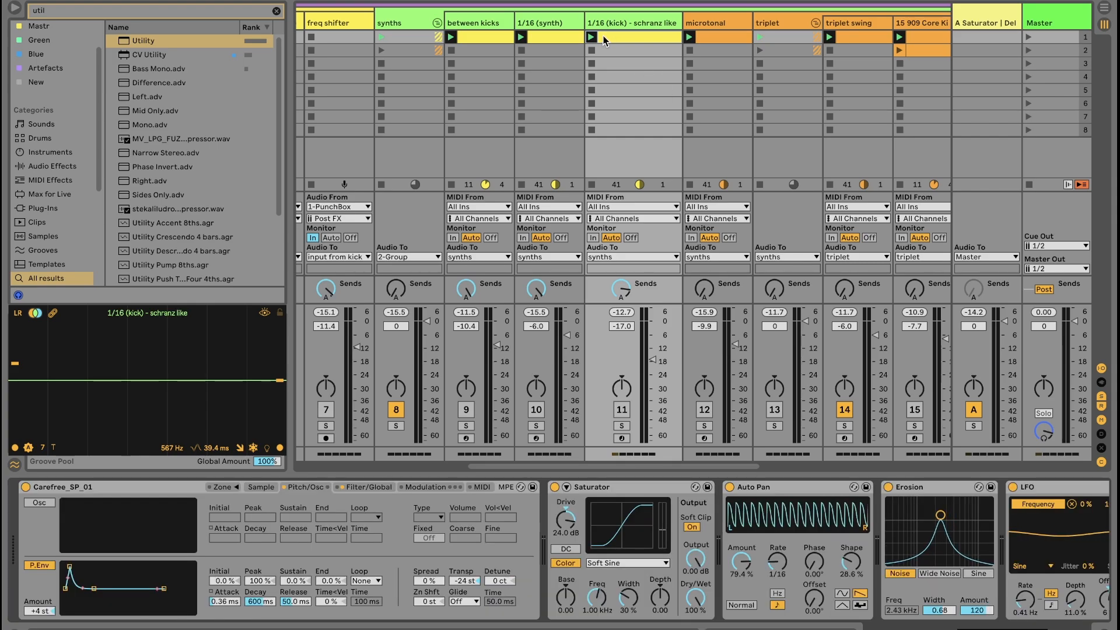
# Activate the 1/16 (kick) - schranz like track and audition it during playback with its Sampler and effects chain shown.
pyautogui.press('space')
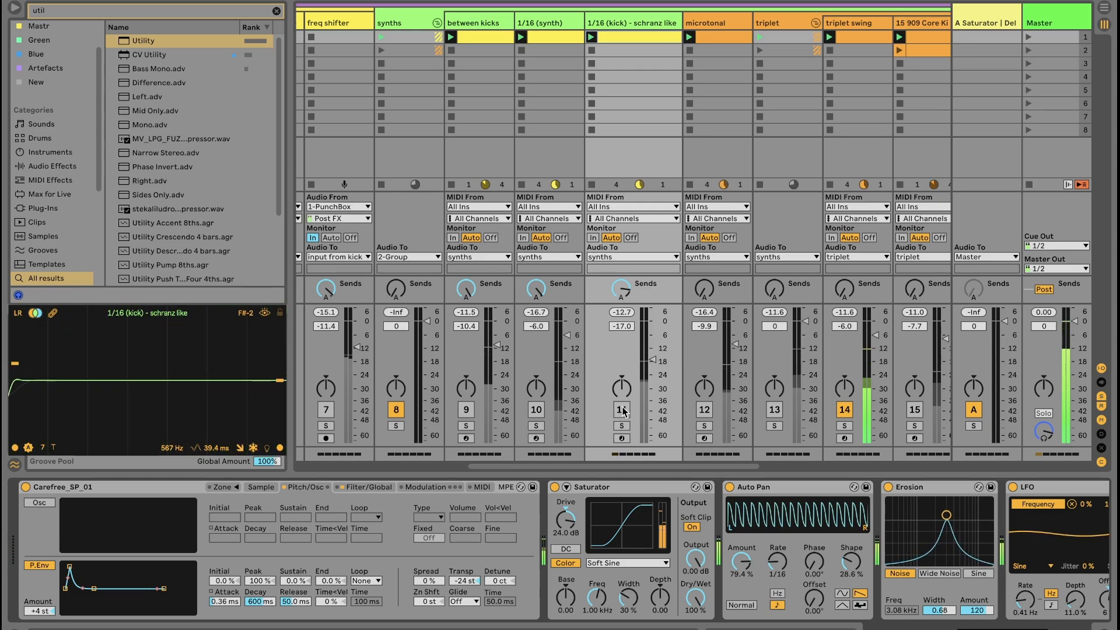
pyautogui.click(622, 409)
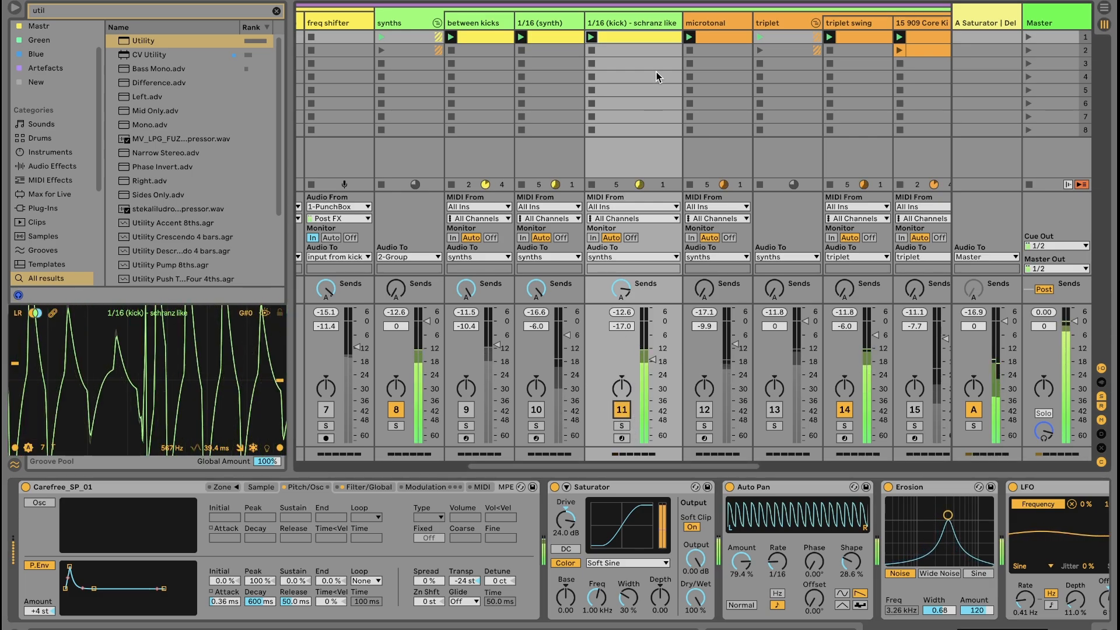
pyautogui.click(636, 24)
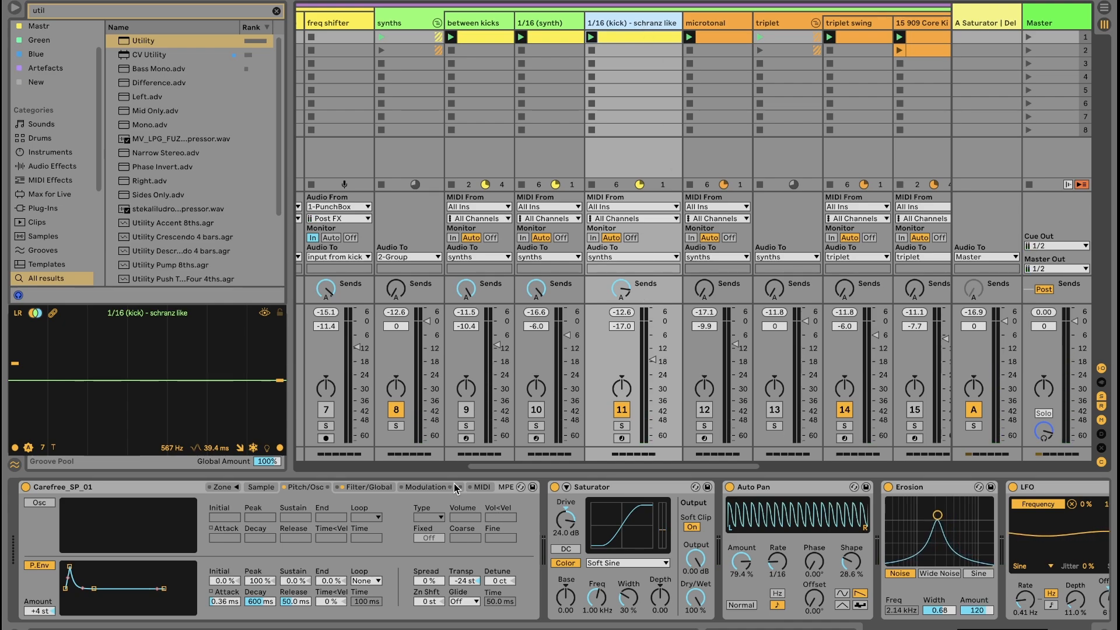
pyautogui.press('space')
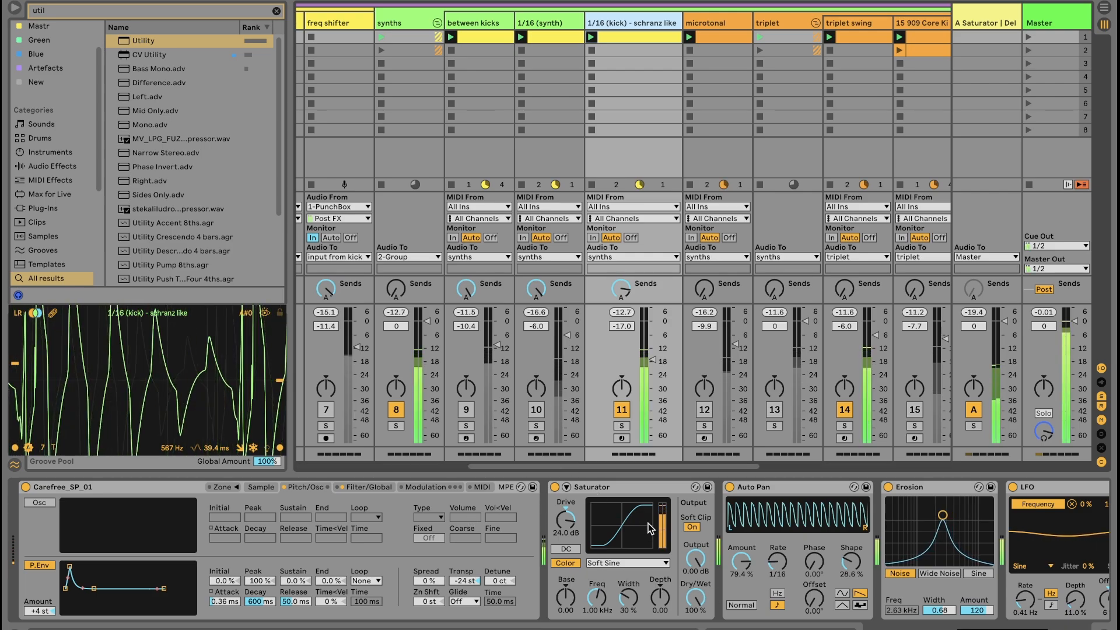
pyautogui.press('space')
# Draw a trial G#2 note across the whole beat in the 1/16 (kick) - schranz like clip, and delete it.
pyautogui.hotkey('shift', 'Tab')
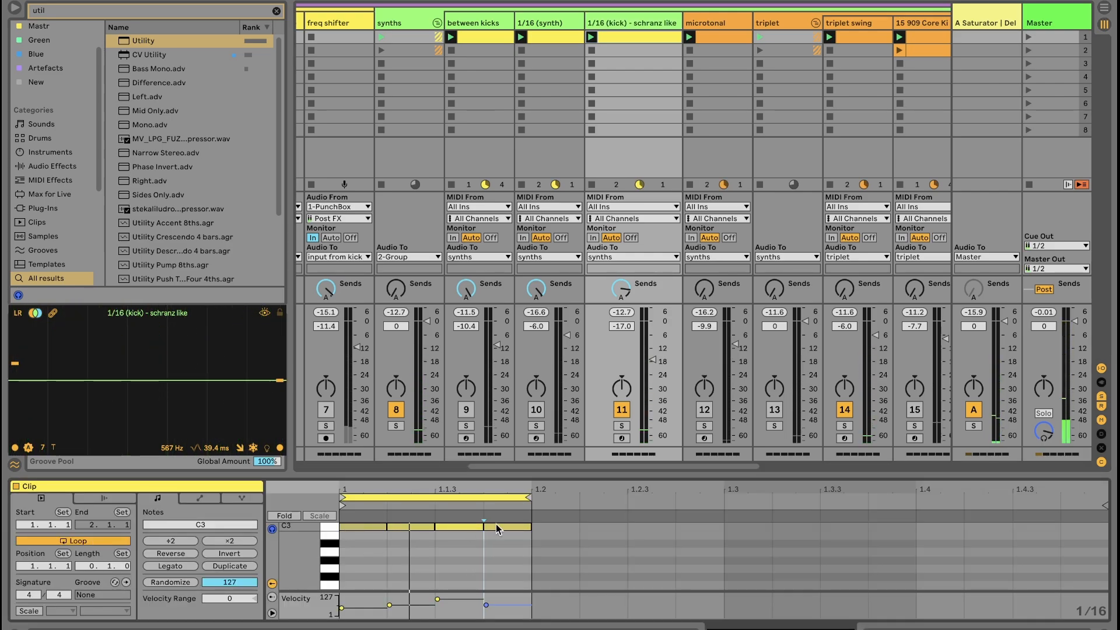
pyautogui.doubleClick(386, 558)
pyautogui.moveTo(385, 558)
pyautogui.mouseDown()
pyautogui.moveTo(593, 570)
pyautogui.moveTo(520, 562)
pyautogui.mouseUp()
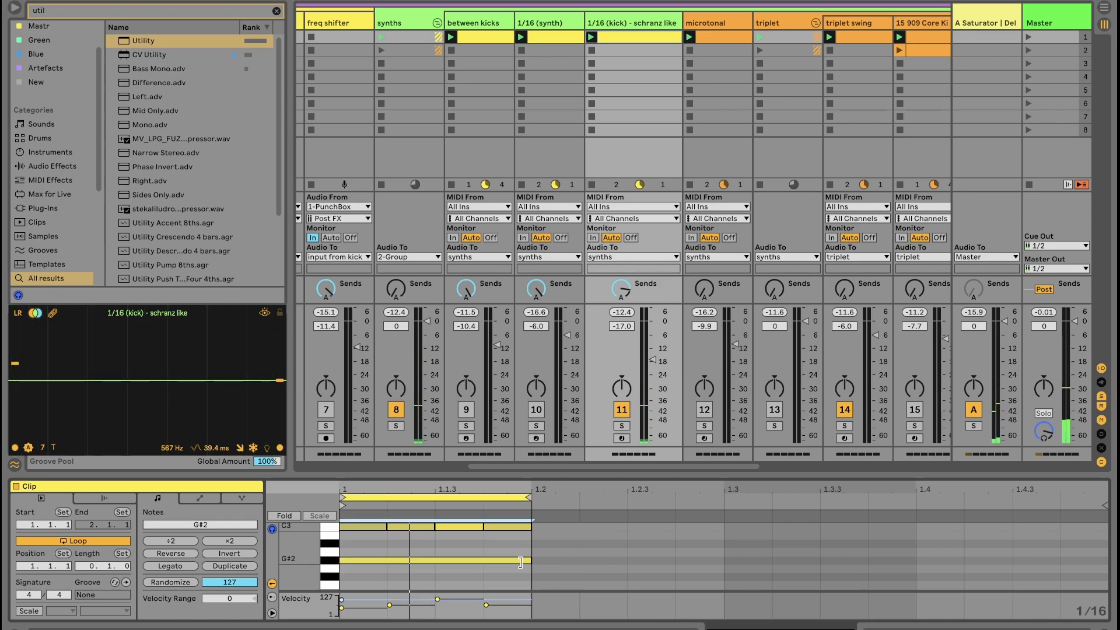
pyautogui.press('Delete')
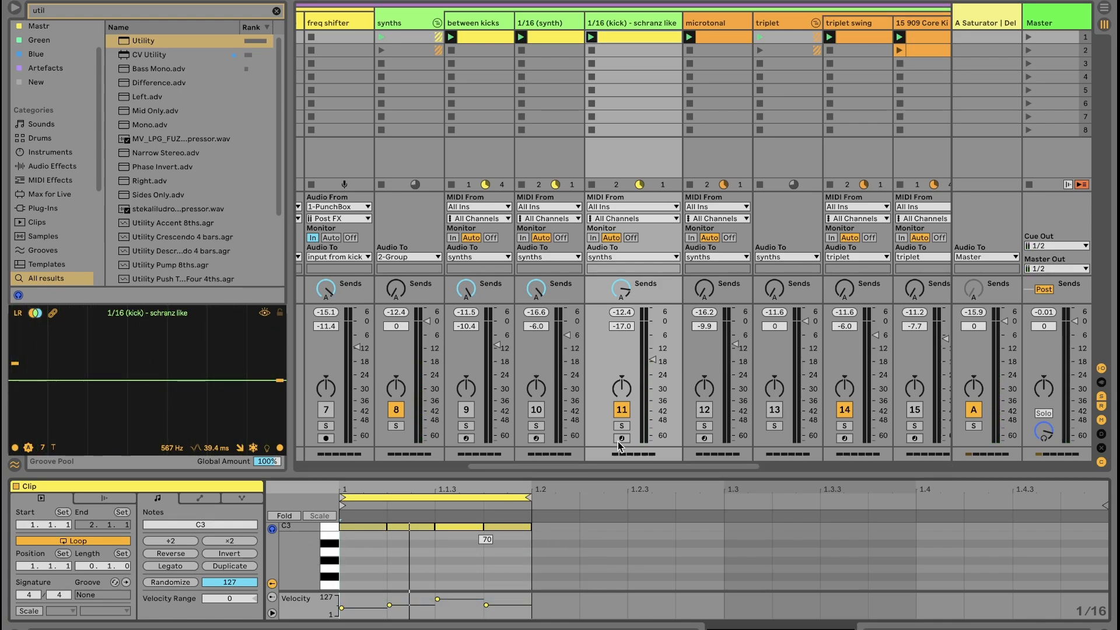
# Audition the 1/16 (kick) - schranz like track in solo and with the other tracks, and return to its device chain.
pyautogui.click(622, 426)
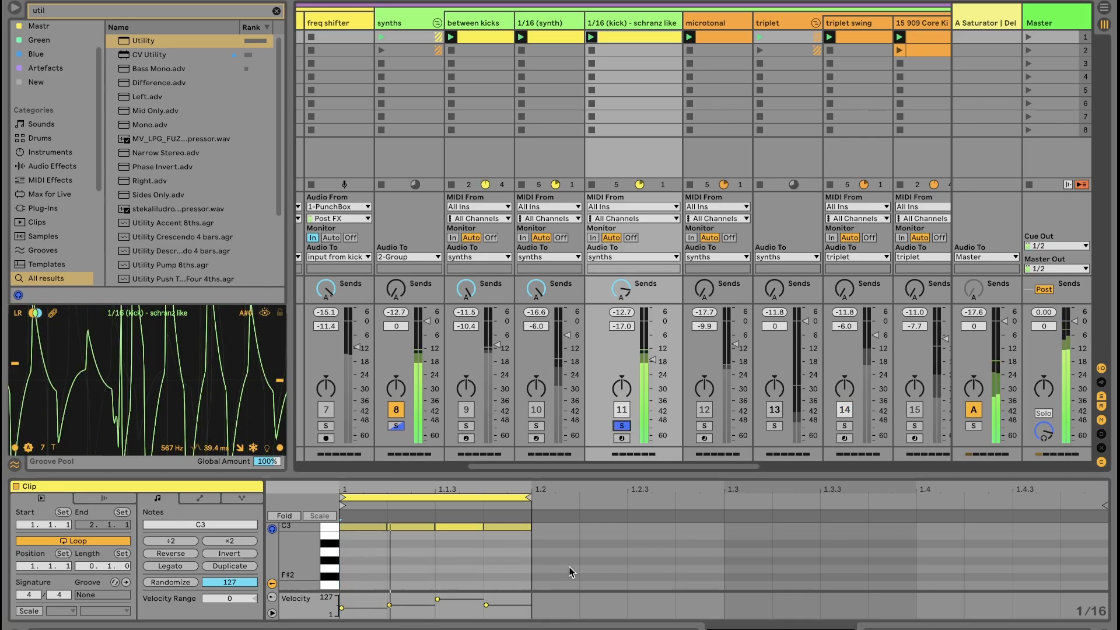
pyautogui.click(622, 427)
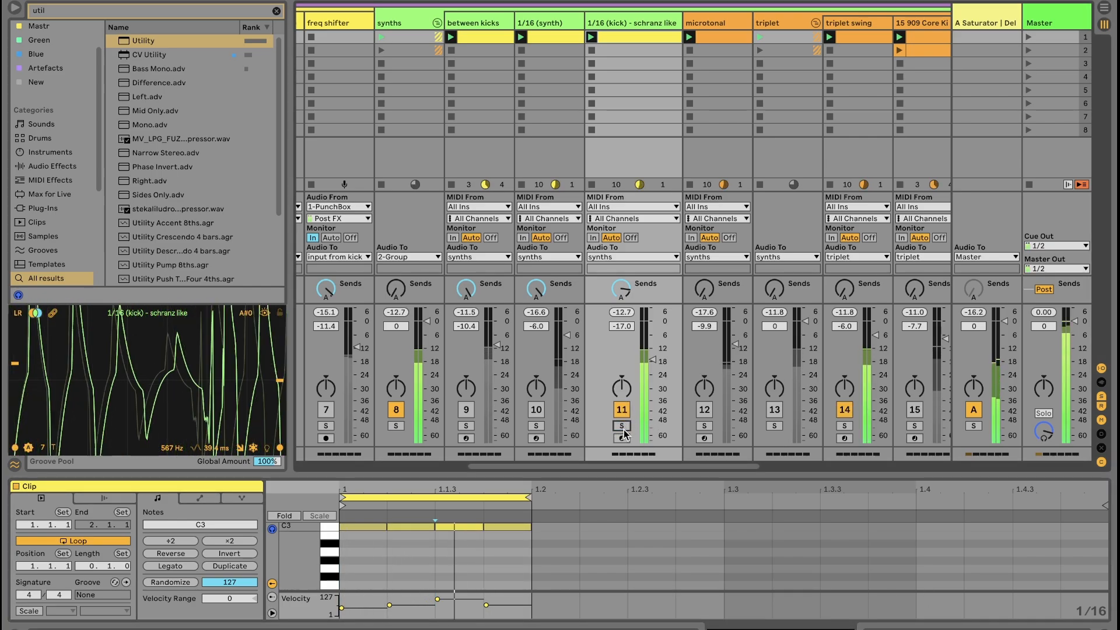
pyautogui.click(939, 627)
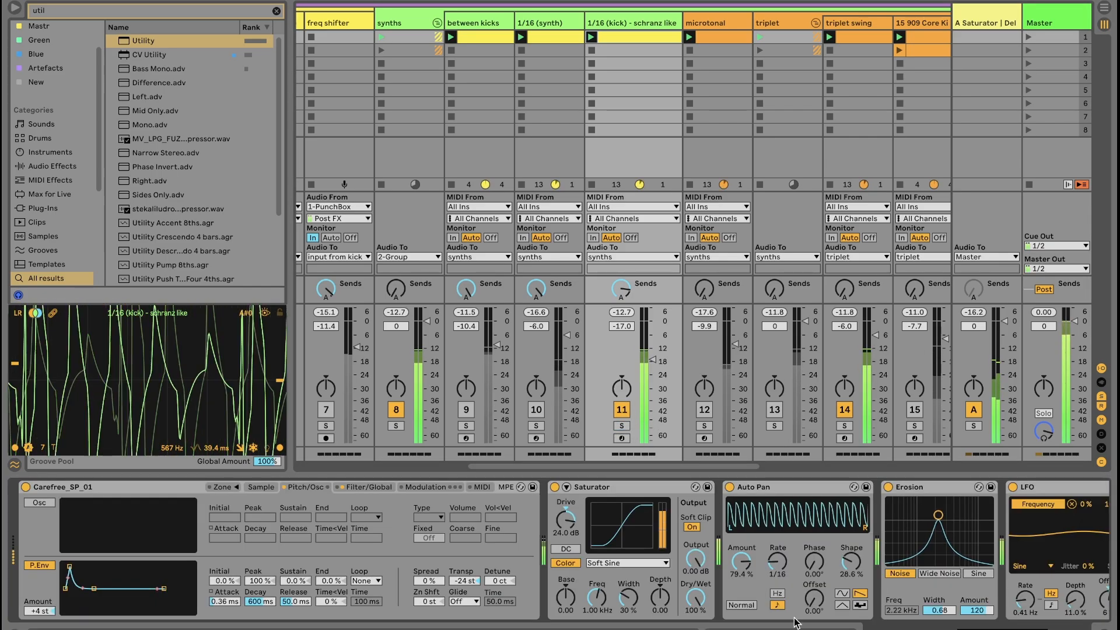
# Examine the Carefree_SP_01 Sampler's pitch, filter and volume envelope settings and its sample waveform.
pyautogui.click(367, 488)
pyautogui.click(299, 489)
pyautogui.click(368, 488)
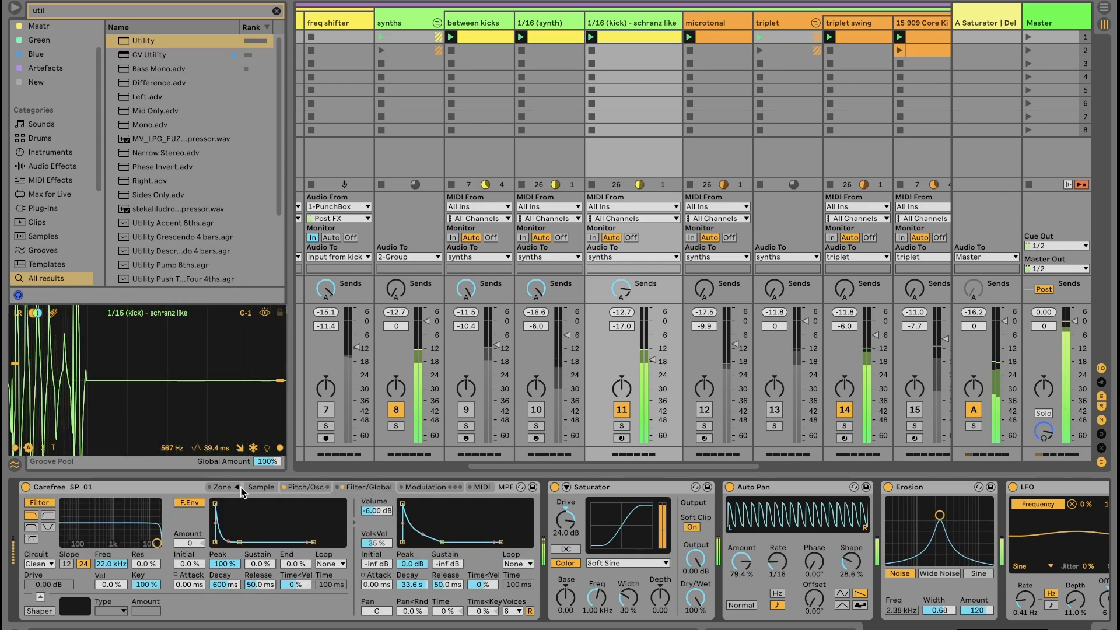
pyautogui.click(261, 488)
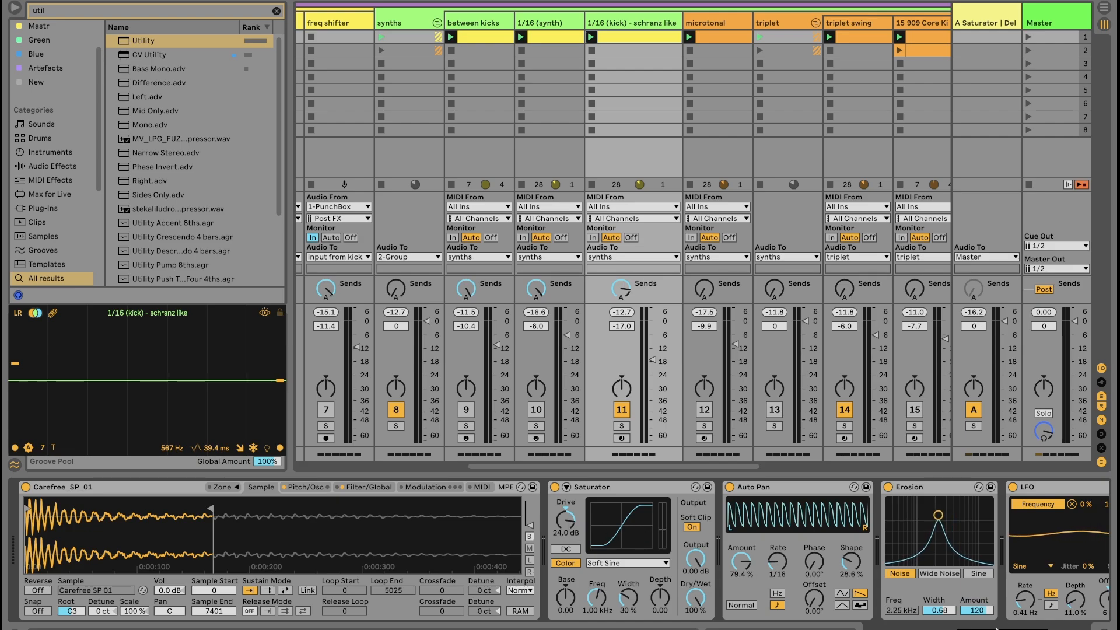
# Solo the 1/16 (kick) - schranz like track in playback and compare its sound with Erosion bypassed and enabled.
pyautogui.moveTo(997, 629); pyautogui.dragTo(1005, 629)
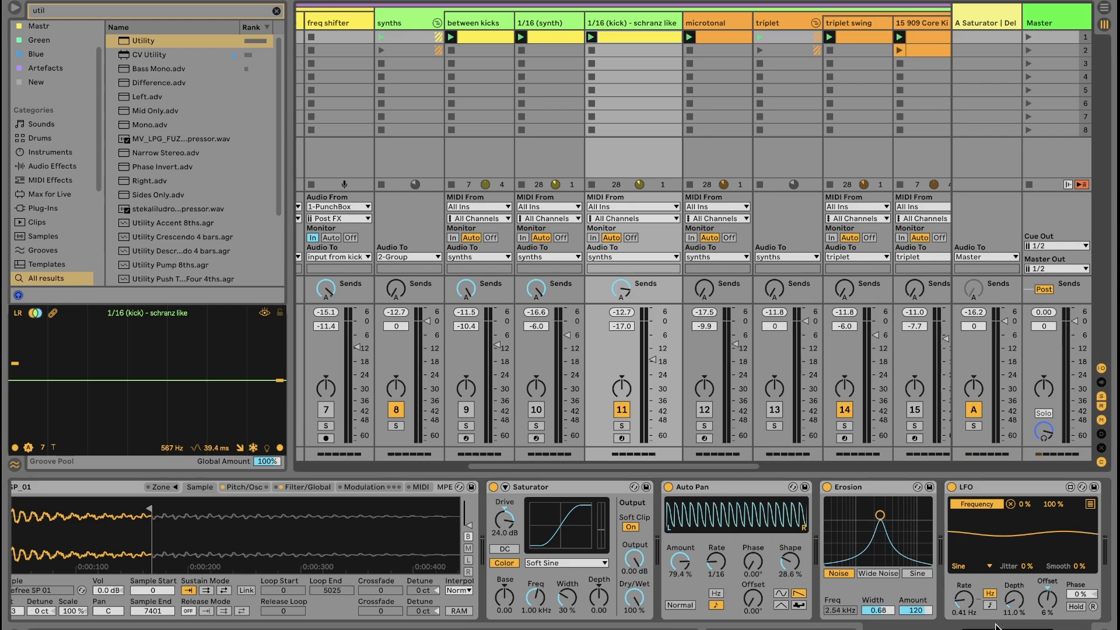
pyautogui.hscroll(5, 688, 511)
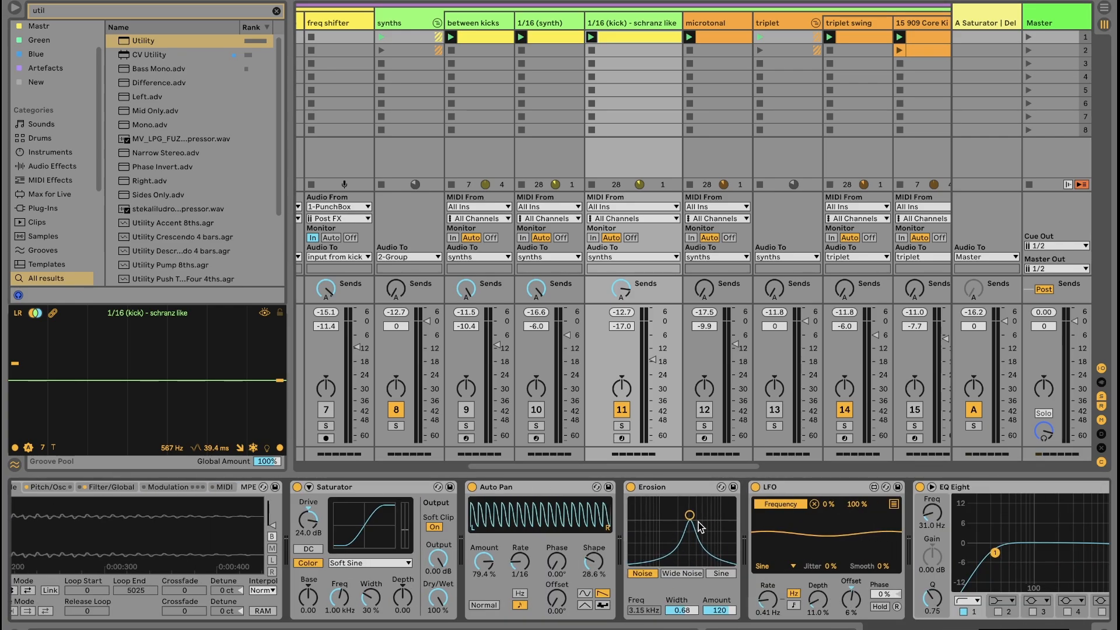
pyautogui.click(622, 426)
pyautogui.press('space')
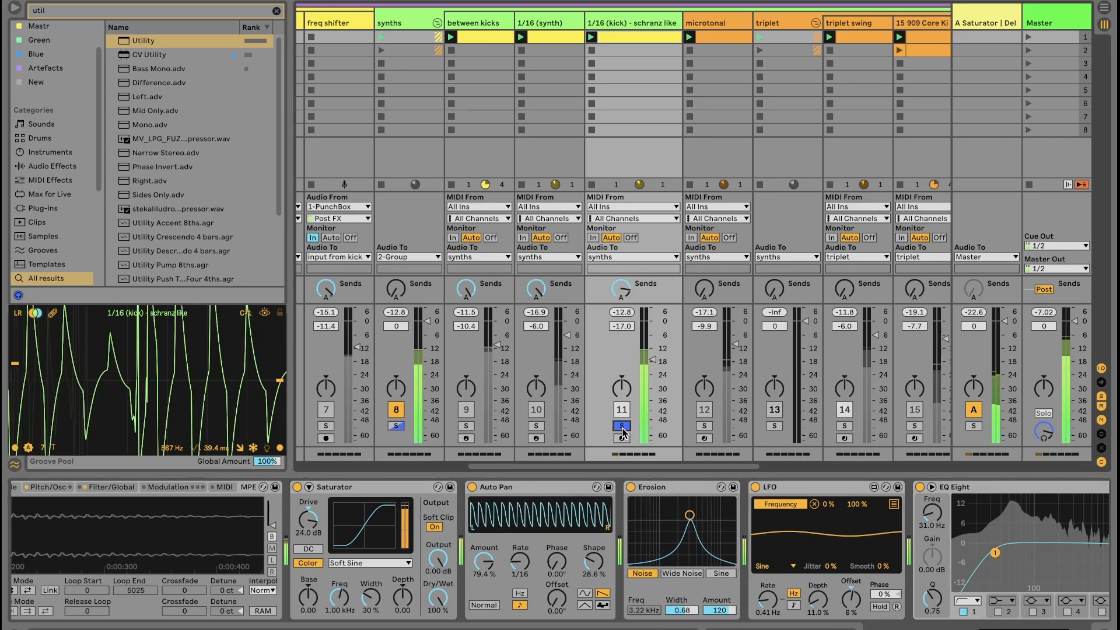
pyautogui.click(631, 488)
pyautogui.click(631, 488)
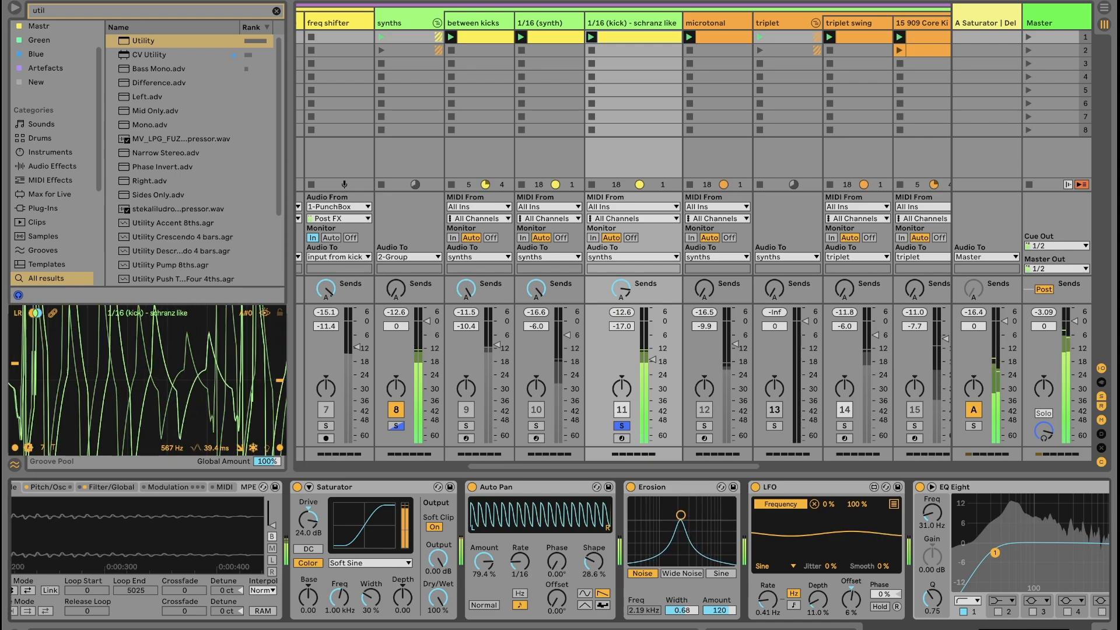
# Examine the EQ Eight's high-cut band, and unsolo and deactivate the 1/16 (kick) - schranz like track.
pyautogui.hscroll(4, 633, 491)
pyautogui.click(961, 580)
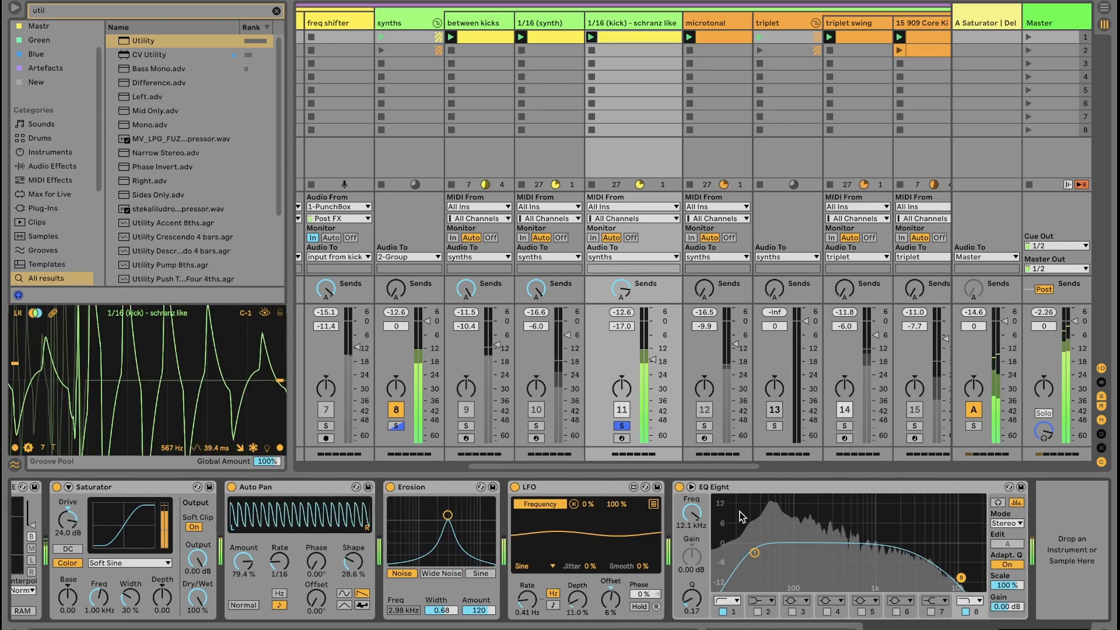
pyautogui.click(622, 427)
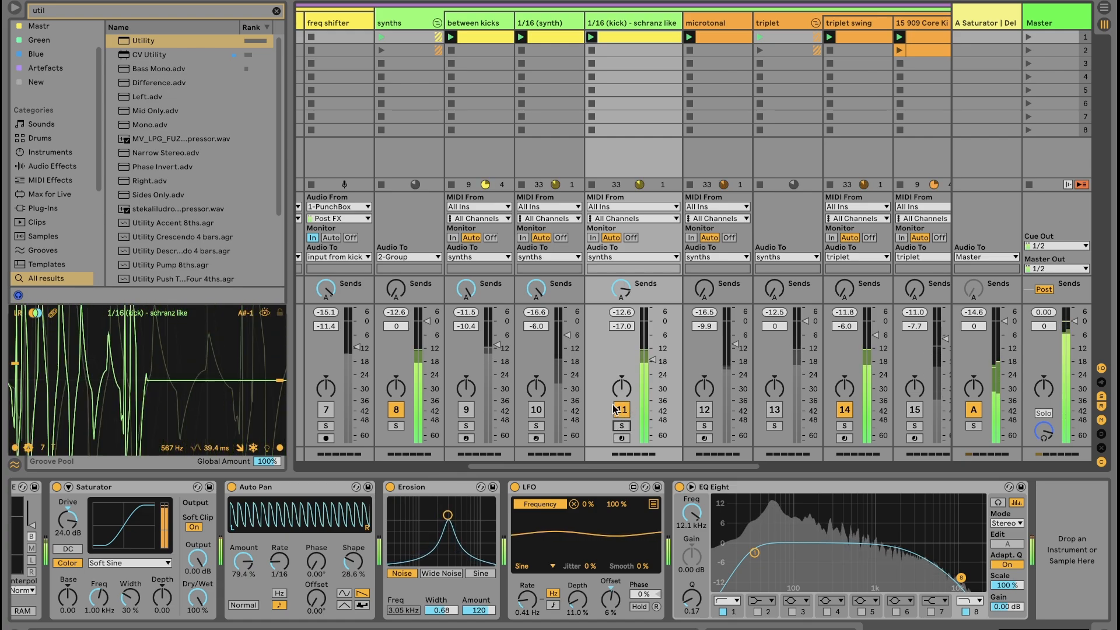
pyautogui.click(622, 410)
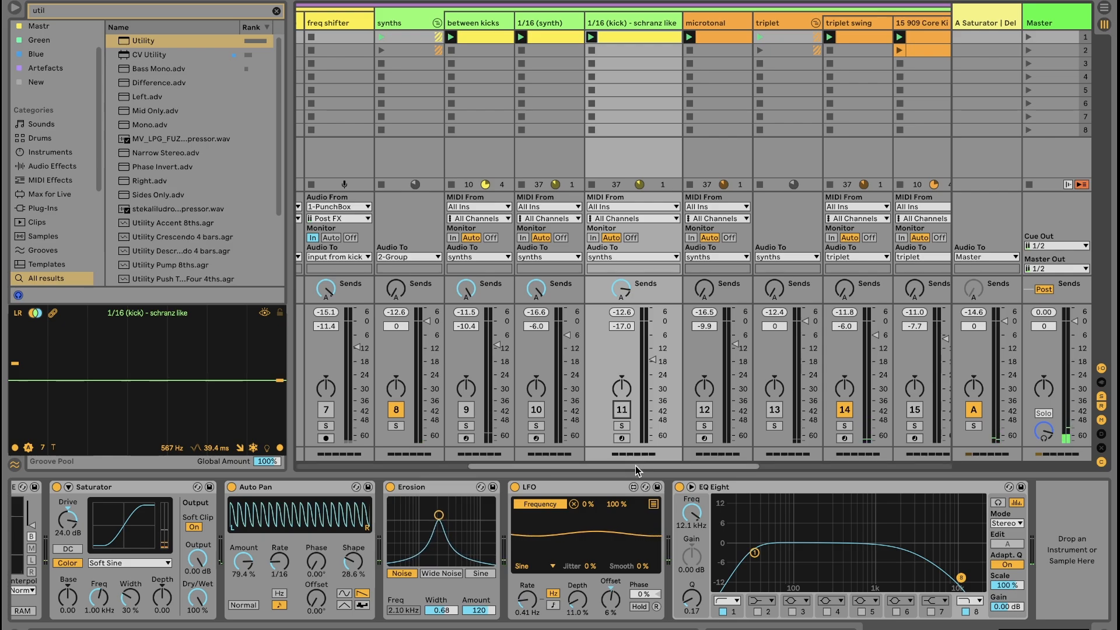
# Activate the microtonal track and view its Vital synth with the Init Preset and a Basic Shapes oscillator.
pyautogui.moveTo(657, 465); pyautogui.dragTo(668, 465)
pyautogui.click(684, 26)
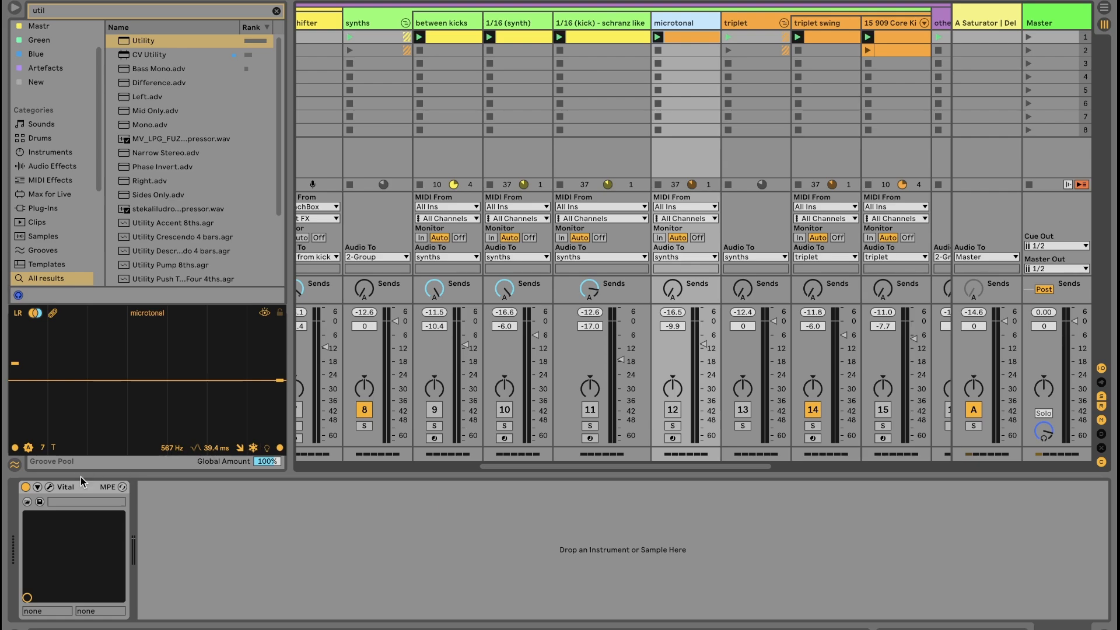
pyautogui.click(672, 410)
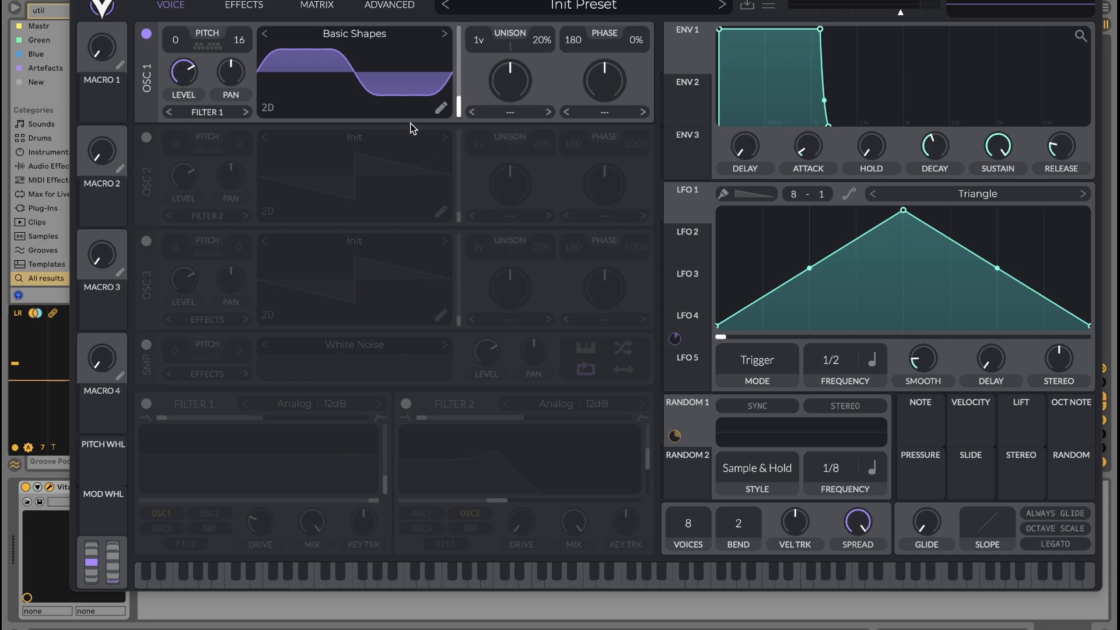
pyautogui.click(82, 1)
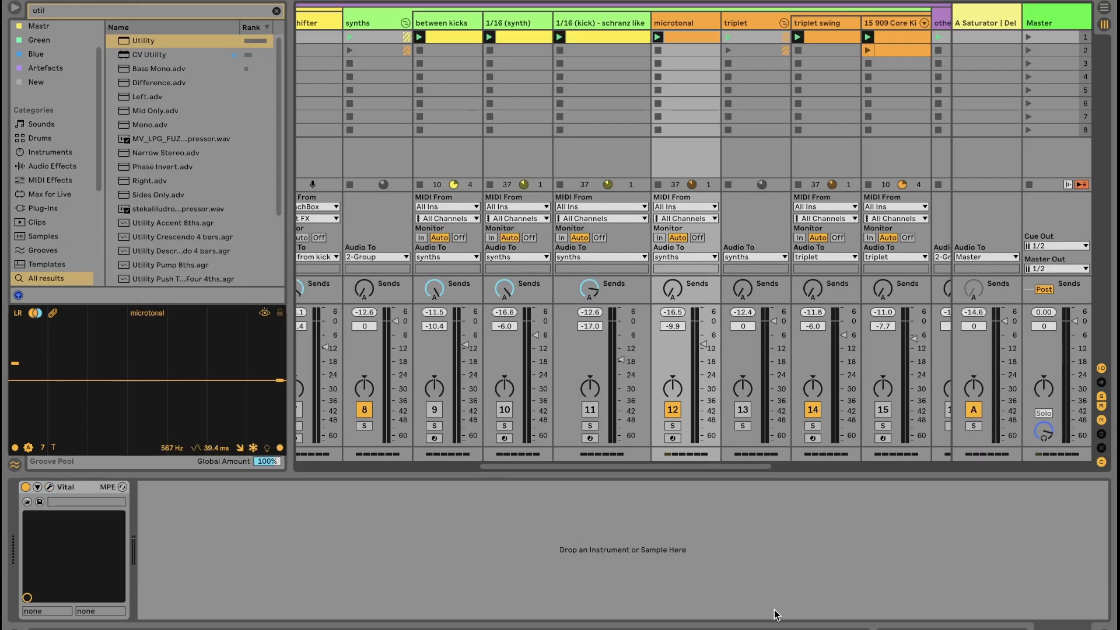
# Examine the held A0 note in the microtonal clip and audition a neighbouring pitch on its piano roll.
pyautogui.click(948, 629)
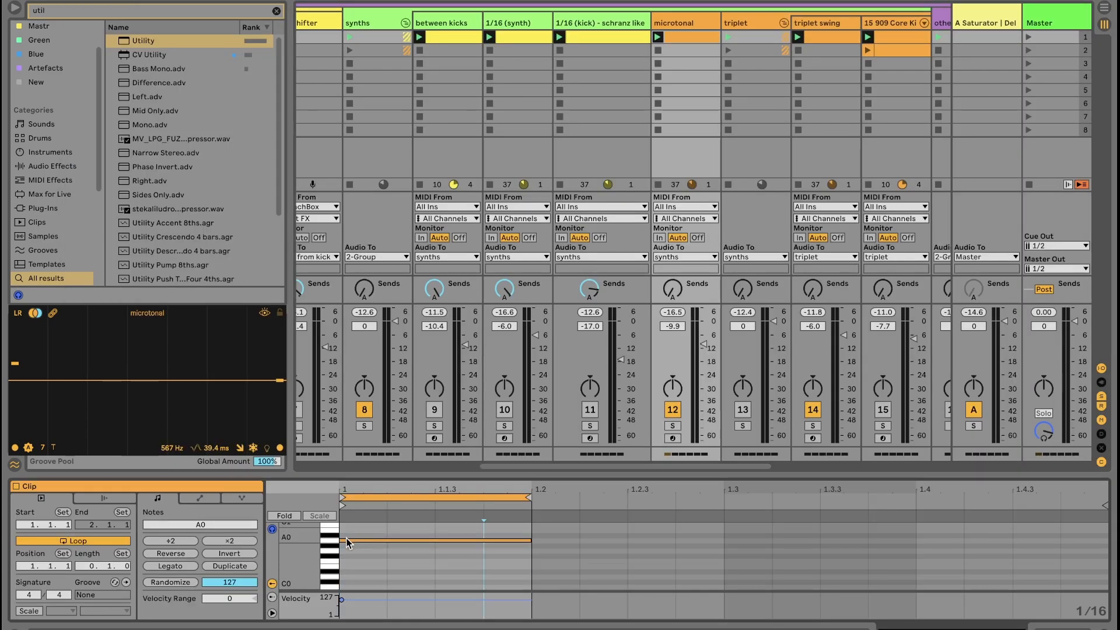
pyautogui.hotkey('shift', 'Tab')
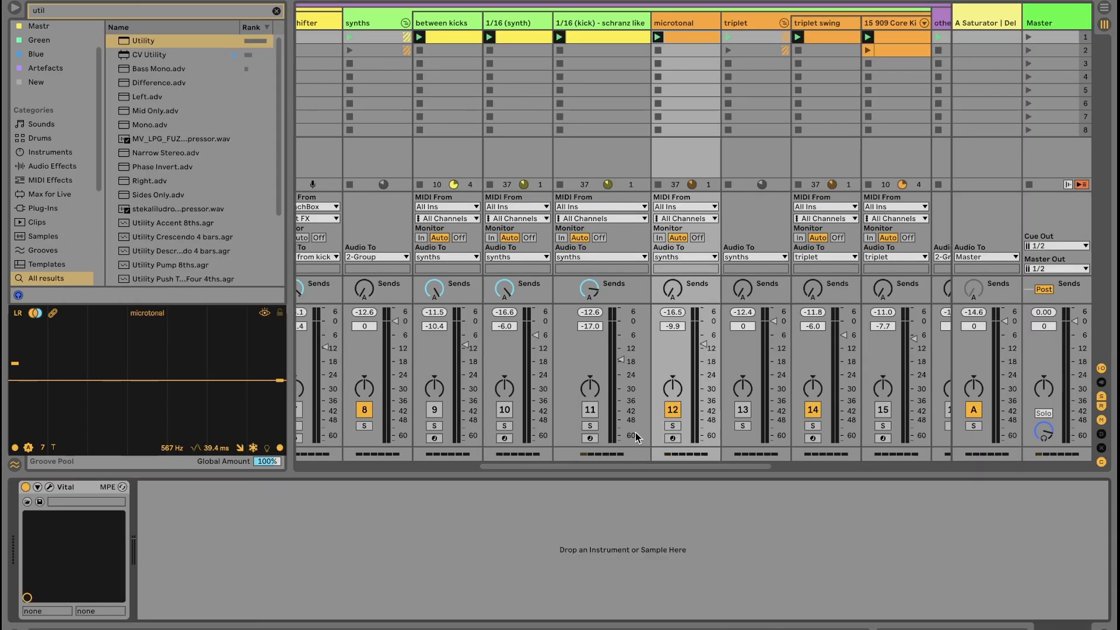
pyautogui.hotkey('ctrl', 'f')
pyautogui.hotkey('shift', 'Tab')
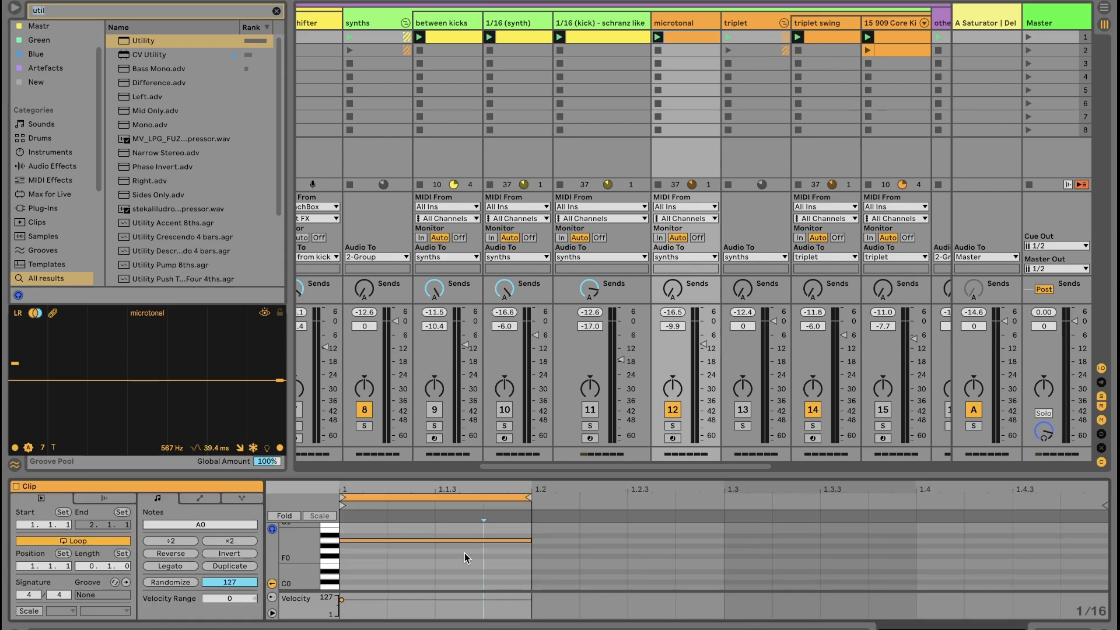
pyautogui.moveTo(354, 528); pyautogui.dragTo(498, 576)
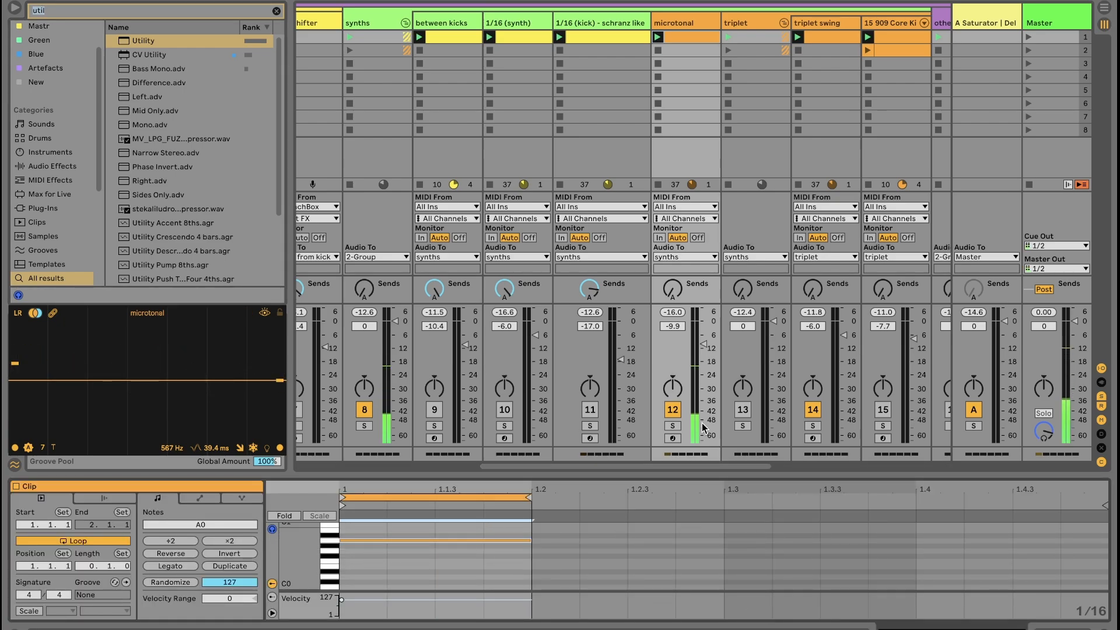
pyautogui.click(388, 566)
pyautogui.click(330, 552)
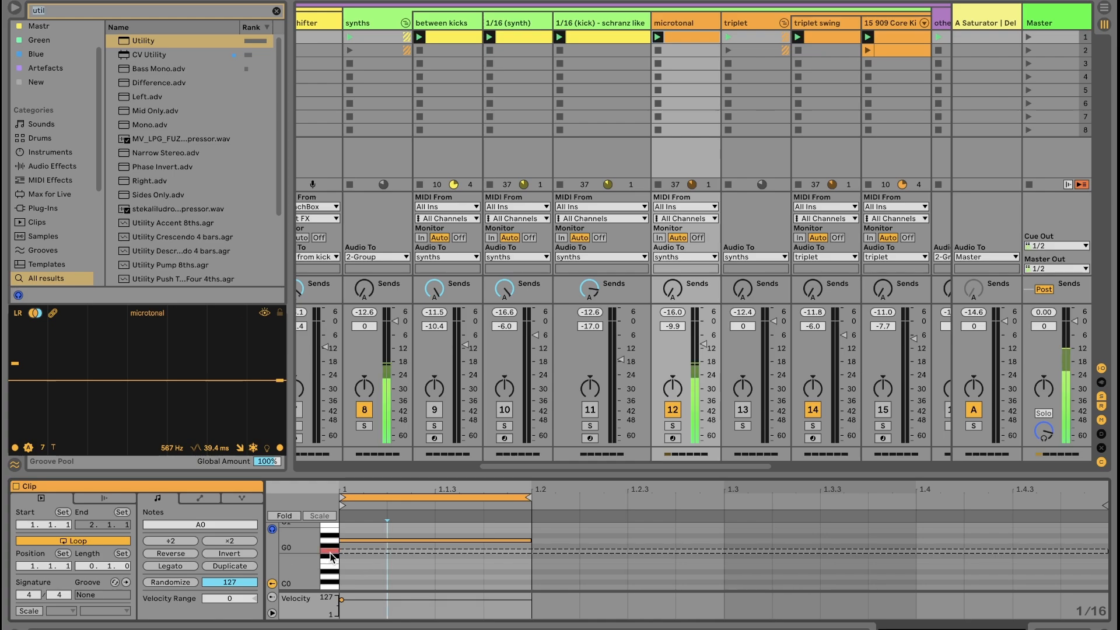
# Play the microtonal clip and open Vital's editor to inspect oscillator 1's pitch settings.
pyautogui.press('space')
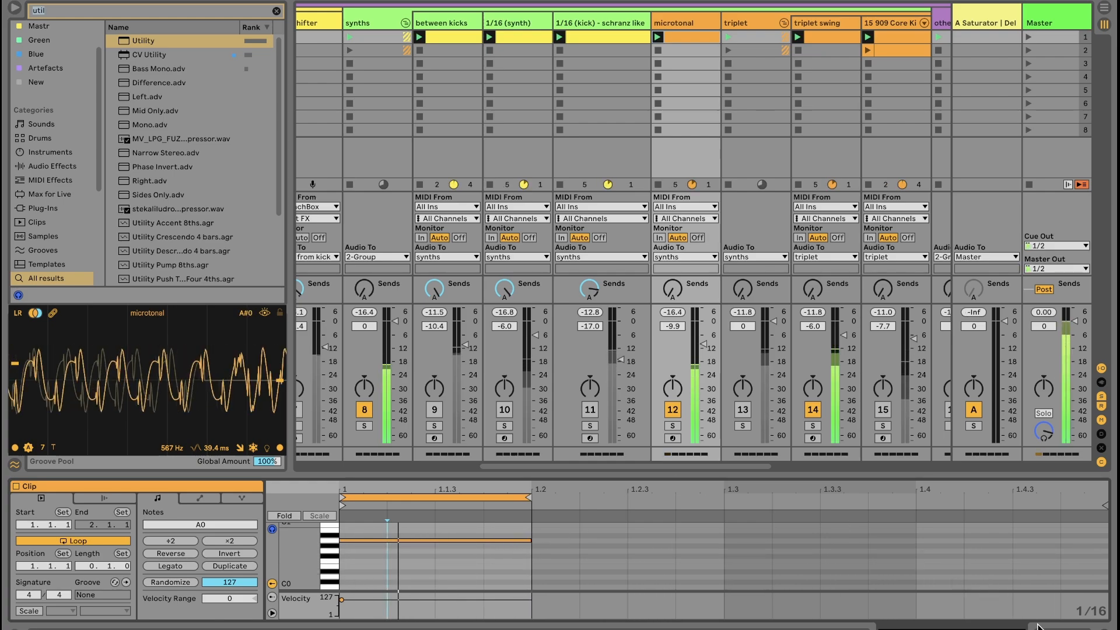
pyautogui.hotkey('shift', 'Tab')
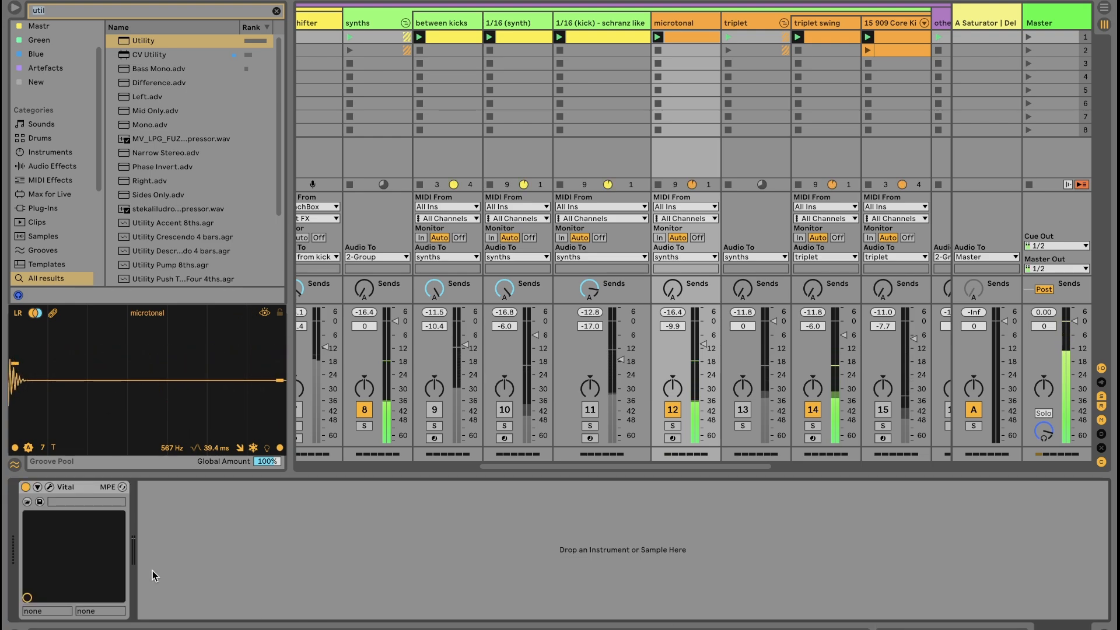
pyautogui.click(49, 487)
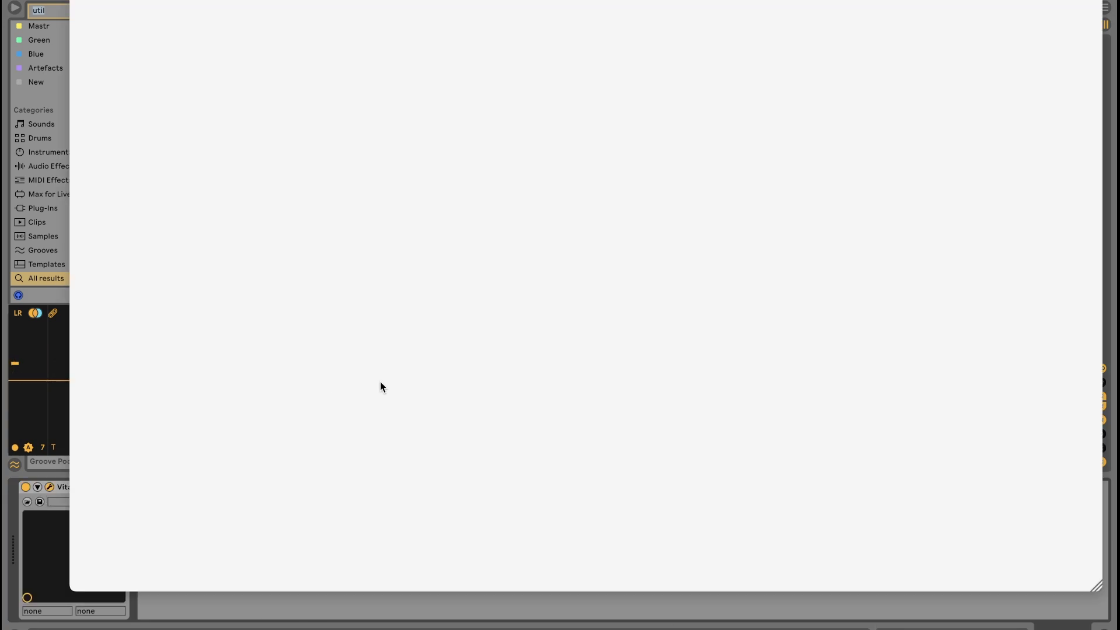
pyautogui.moveTo(591, 0); pyautogui.dragTo(575, 3)
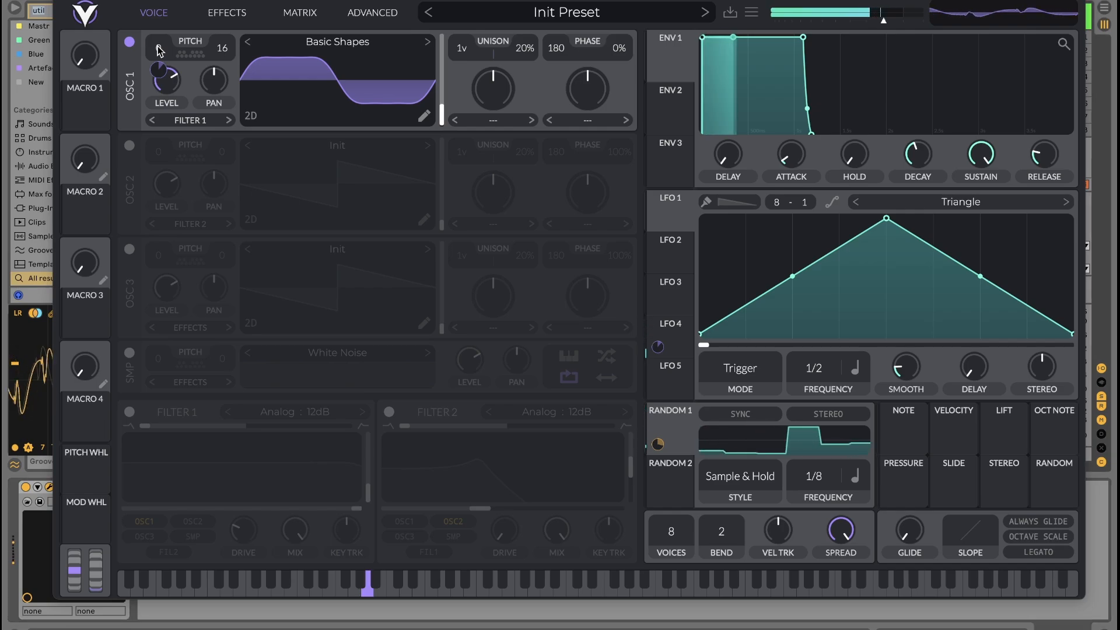
# Inspect LFO 4's stepped shape and its modulation of oscillator 1's transpose.
pyautogui.click(665, 330)
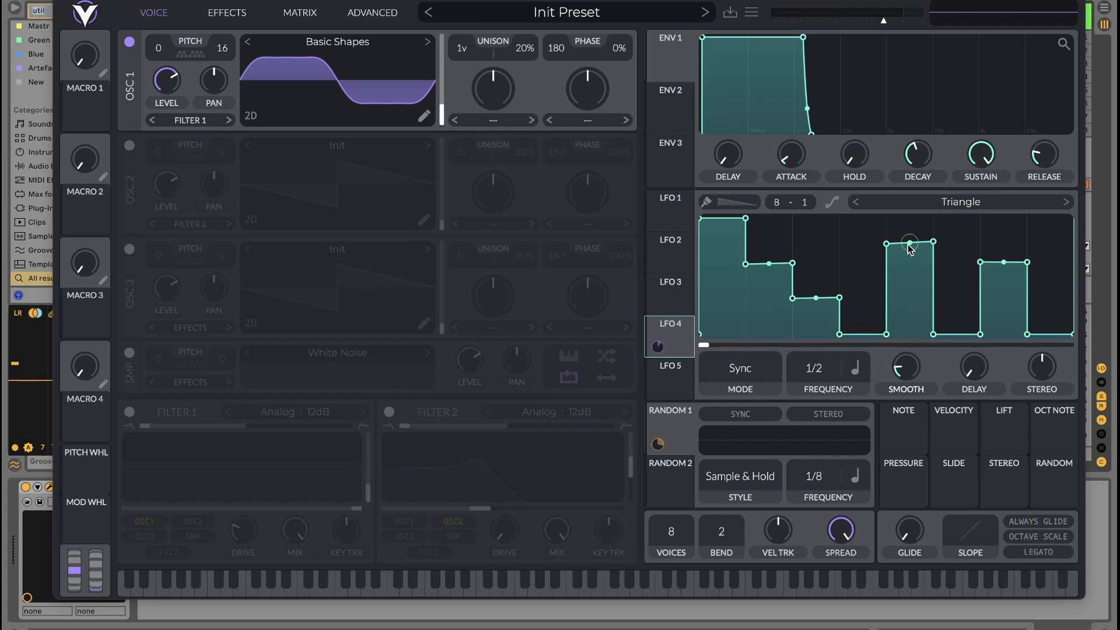
pyautogui.click(158, 54)
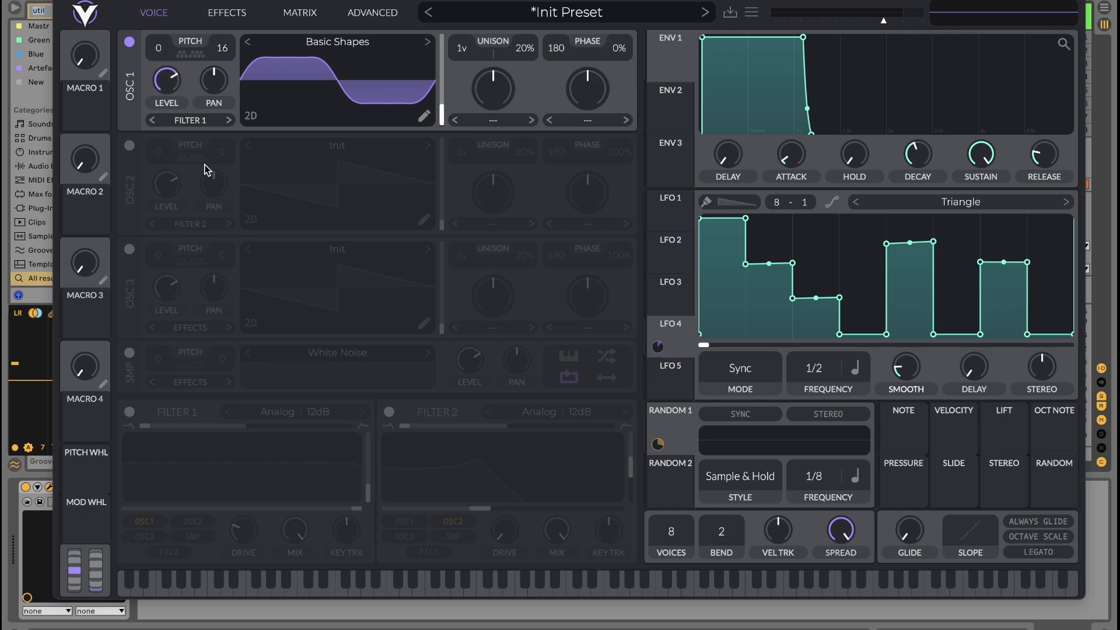
pyautogui.moveTo(162, 74)
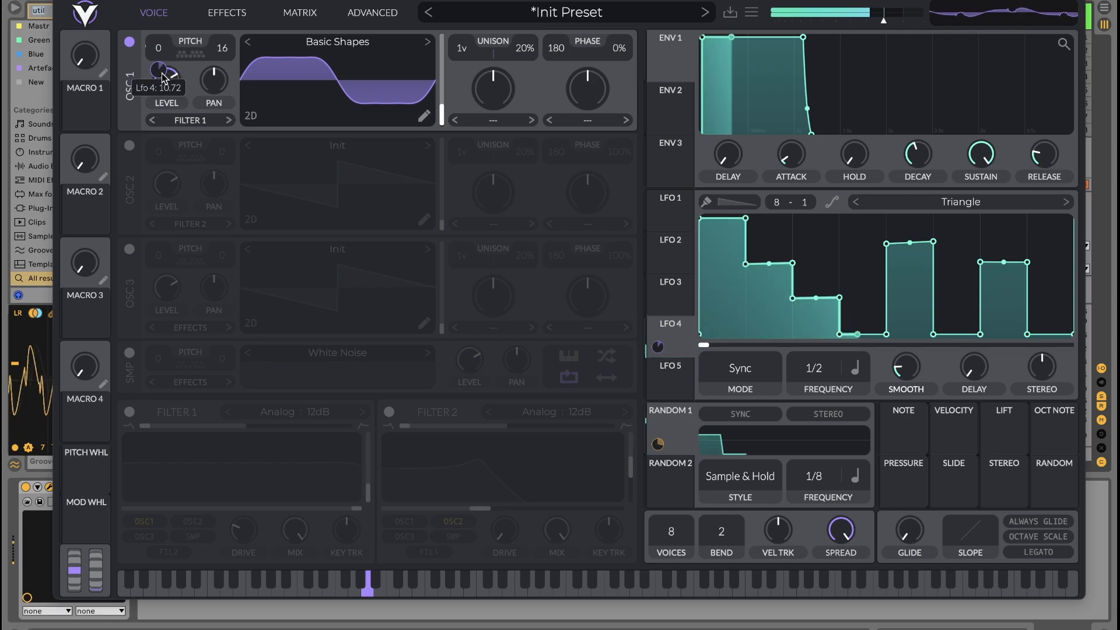
# Examine the distortion, filter and compressor effects, including the modulation on the filter's cutoff.
pyautogui.click(227, 12)
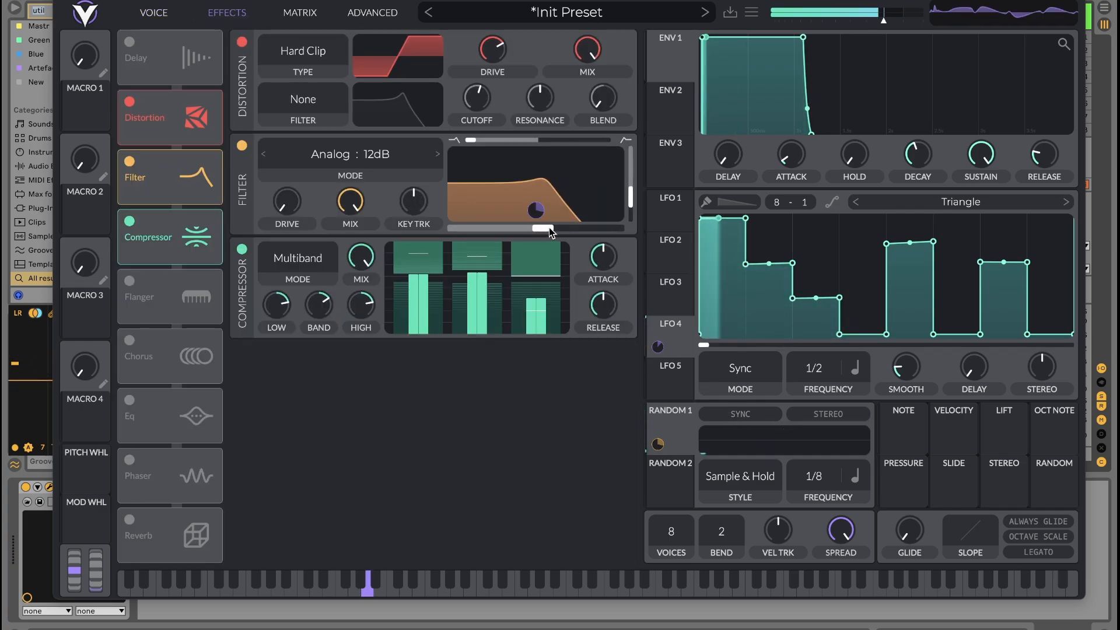
pyautogui.moveTo(534, 209)
pyautogui.moveTo(535, 209)
pyautogui.mouseDown()
pyautogui.moveTo(538, 223)
pyautogui.moveTo(536, 208)
pyautogui.mouseUp()
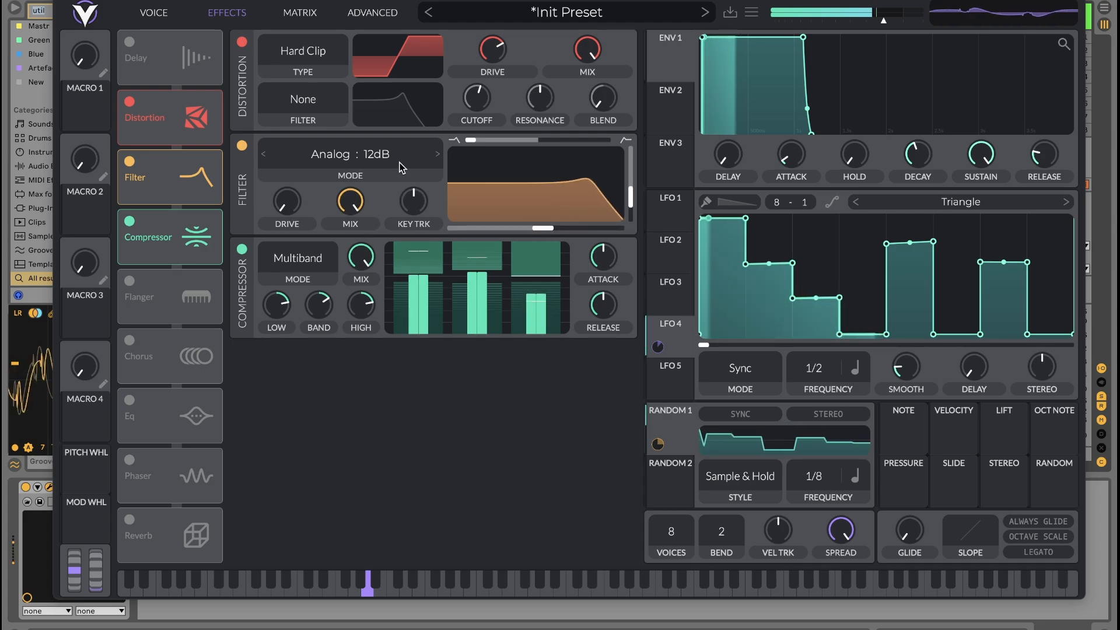
# Try transposing oscillator 1 to -1 during playback, and reset the transpose to 0.
pyautogui.click(162, 17)
pyautogui.moveTo(164, 64)
pyautogui.mouseDown()
pyautogui.moveTo(172, 6)
pyautogui.moveTo(166, 53)
pyautogui.mouseUp()
pyautogui.moveTo(160, 55)
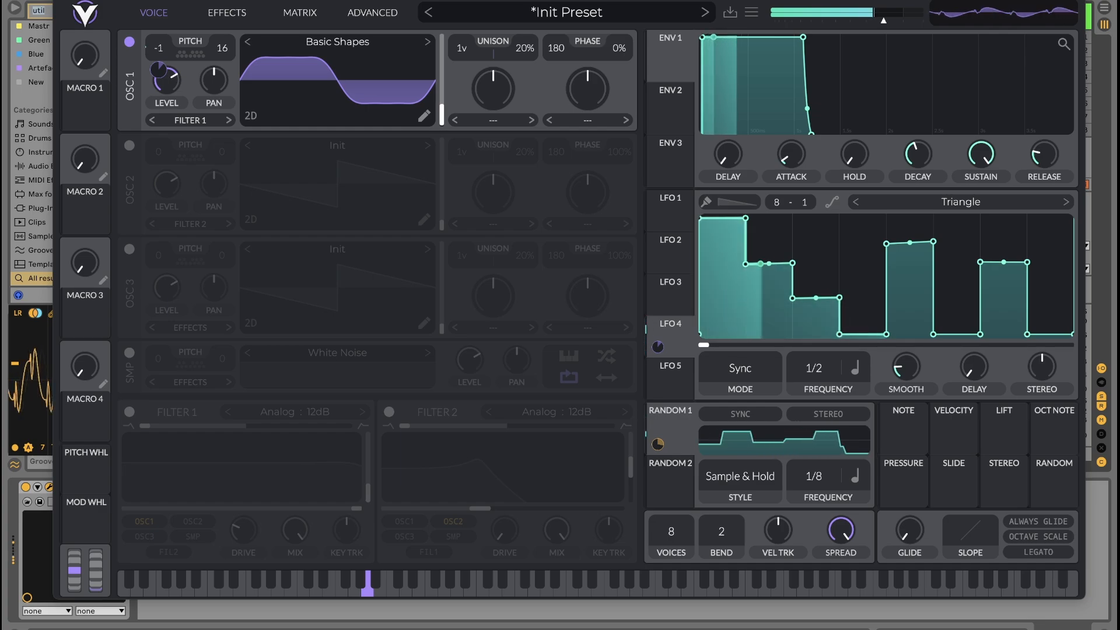
pyautogui.doubleClick(161, 48)
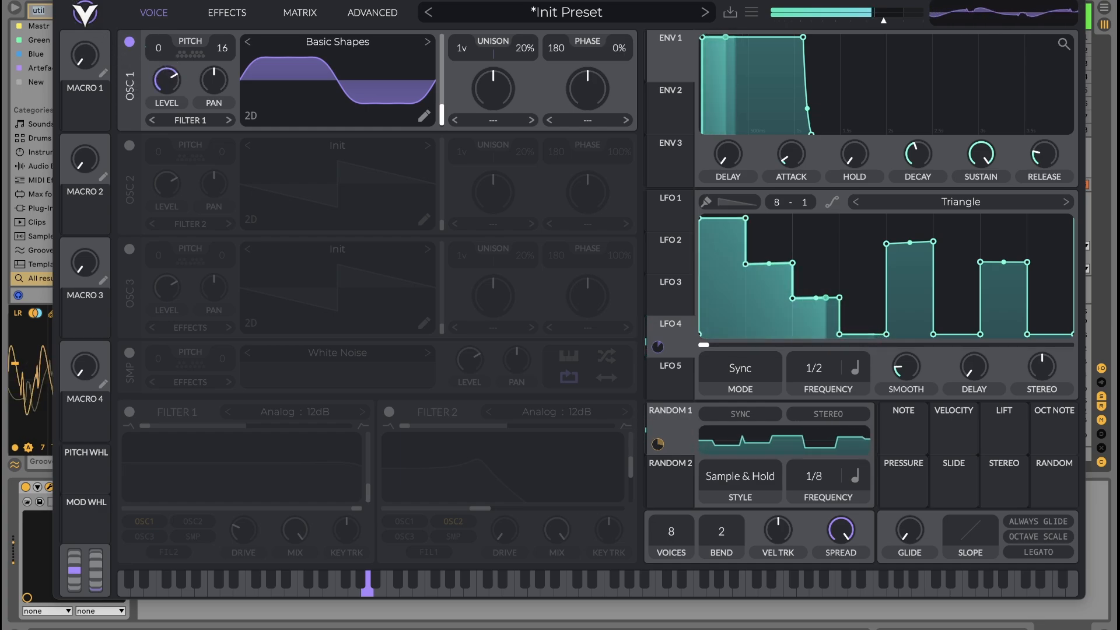
# Close Vital's editor, and activate the triplet group in place of the microtonal track.
pyautogui.click(63, 1)
pyautogui.click(676, 408)
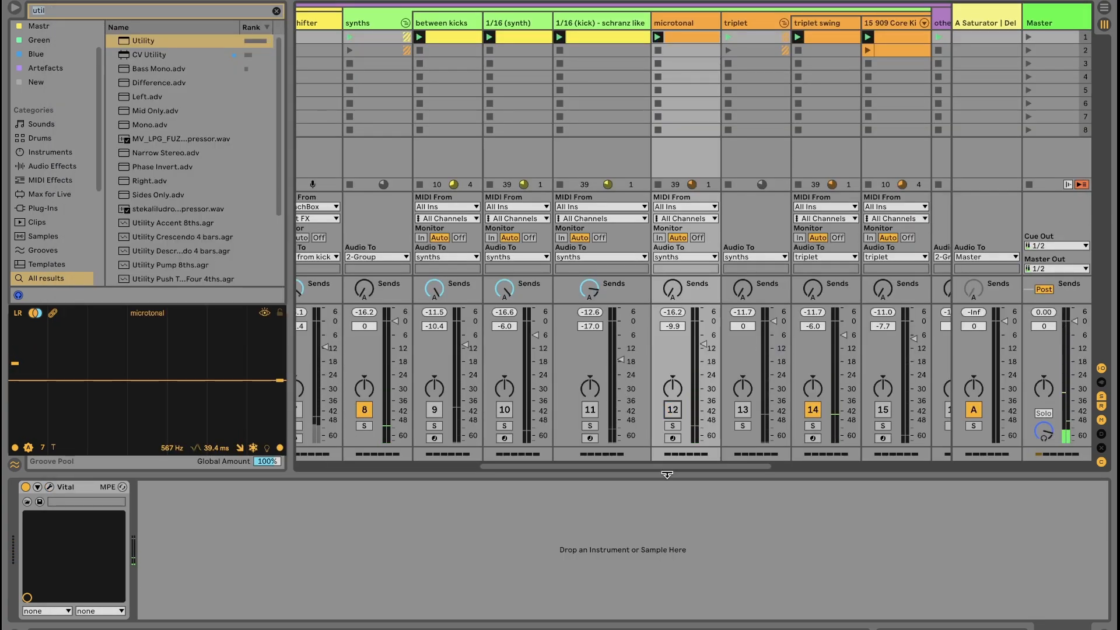
pyautogui.hscroll(5, 656, 463)
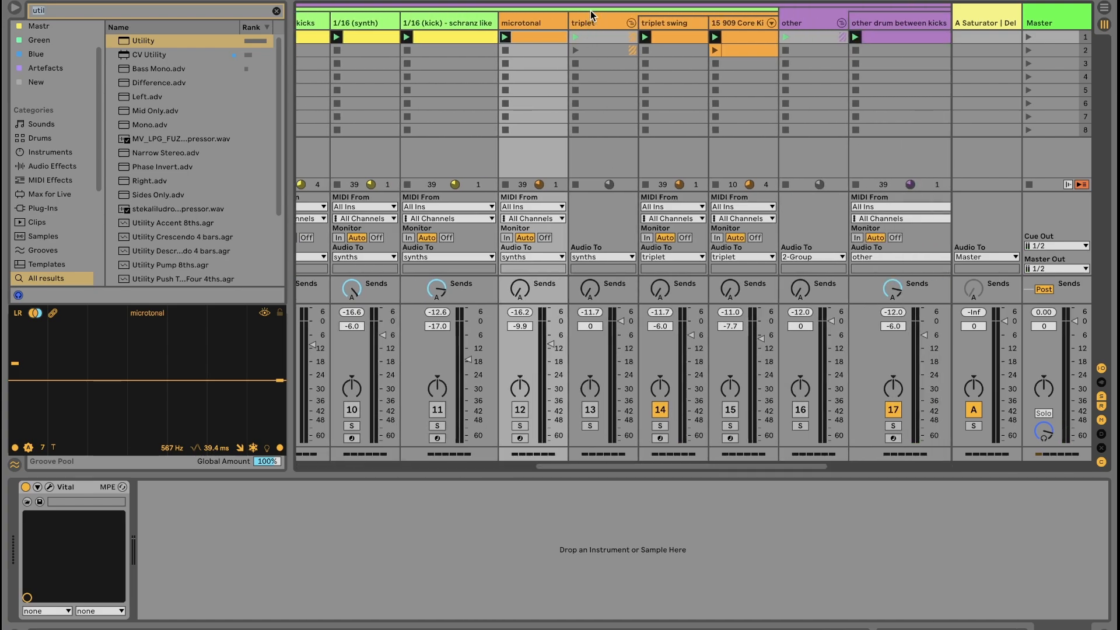
pyautogui.click(591, 10)
pyautogui.click(702, 23)
pyautogui.hscroll(2, 647, 189)
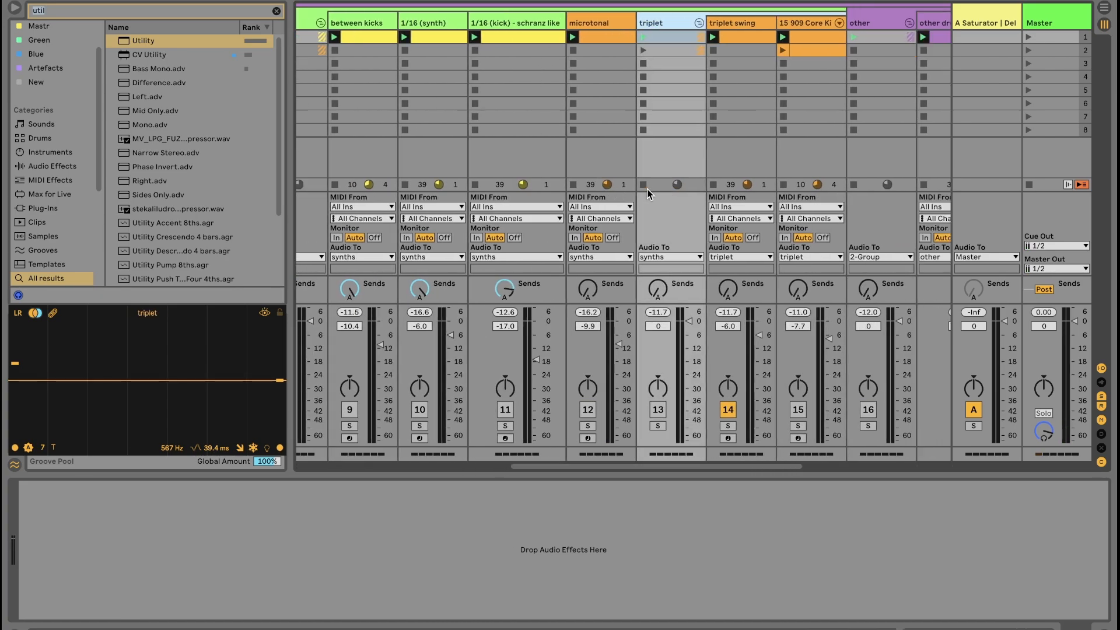
pyautogui.hscroll(2, 647, 189)
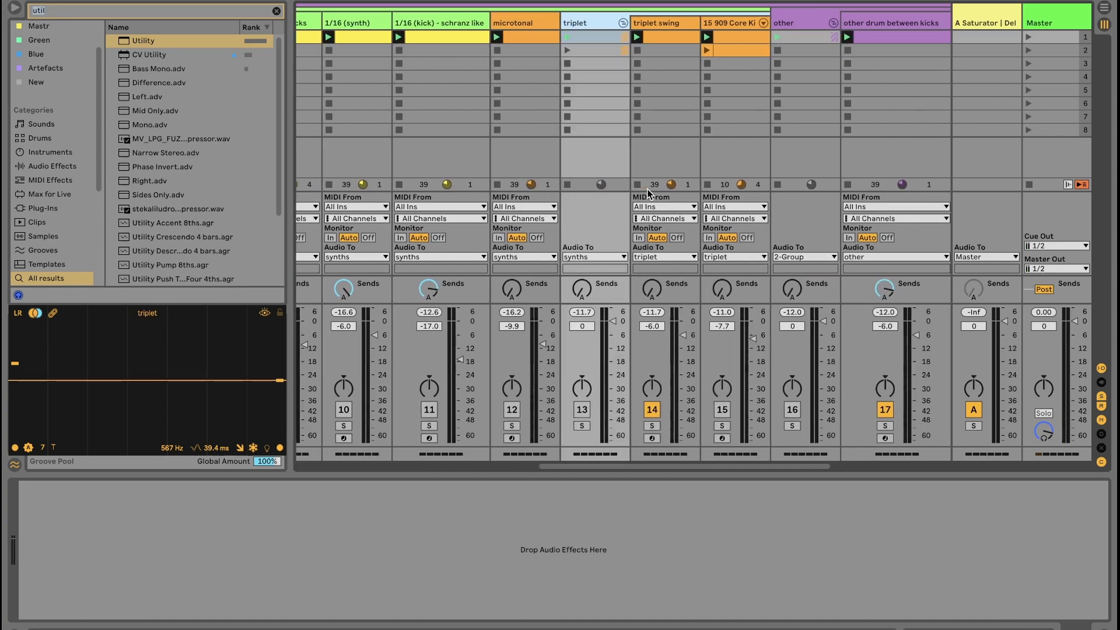
pyautogui.click(582, 409)
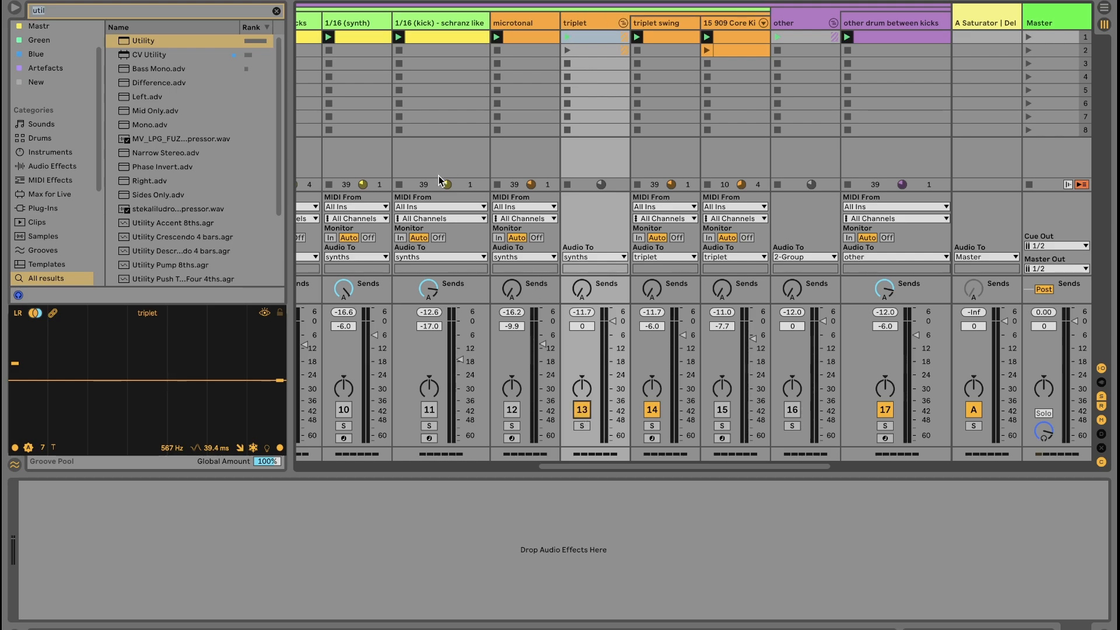
# Open the triplet swing clip and compare its A0 notes against the 1/16 and 1/16T grids.
pyautogui.doubleClick(670, 41)
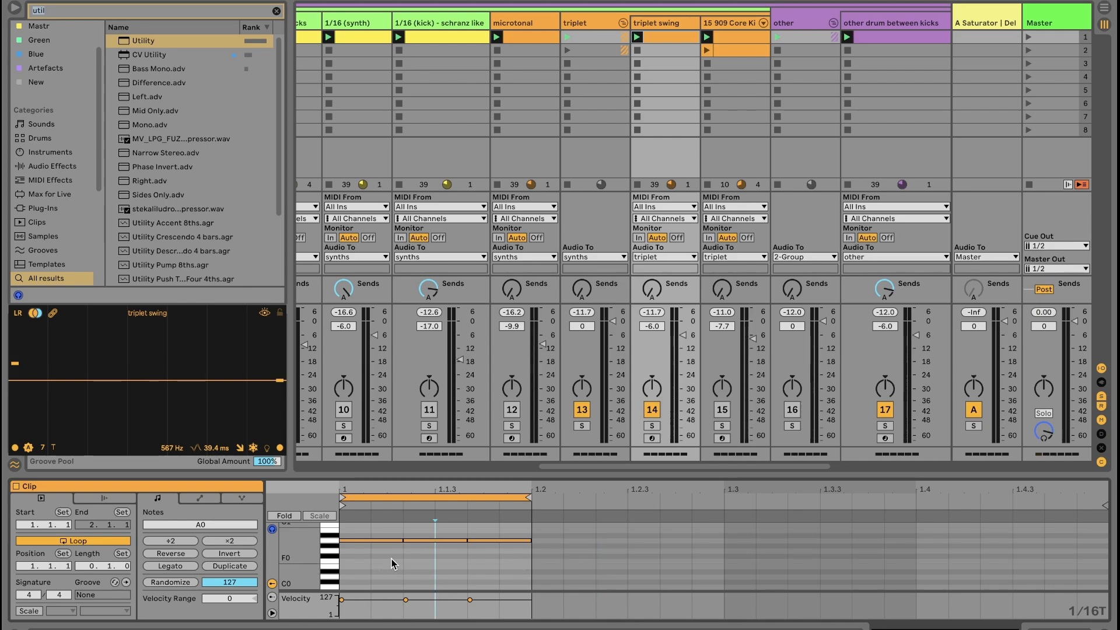
pyautogui.moveTo(400, 556); pyautogui.dragTo(361, 543)
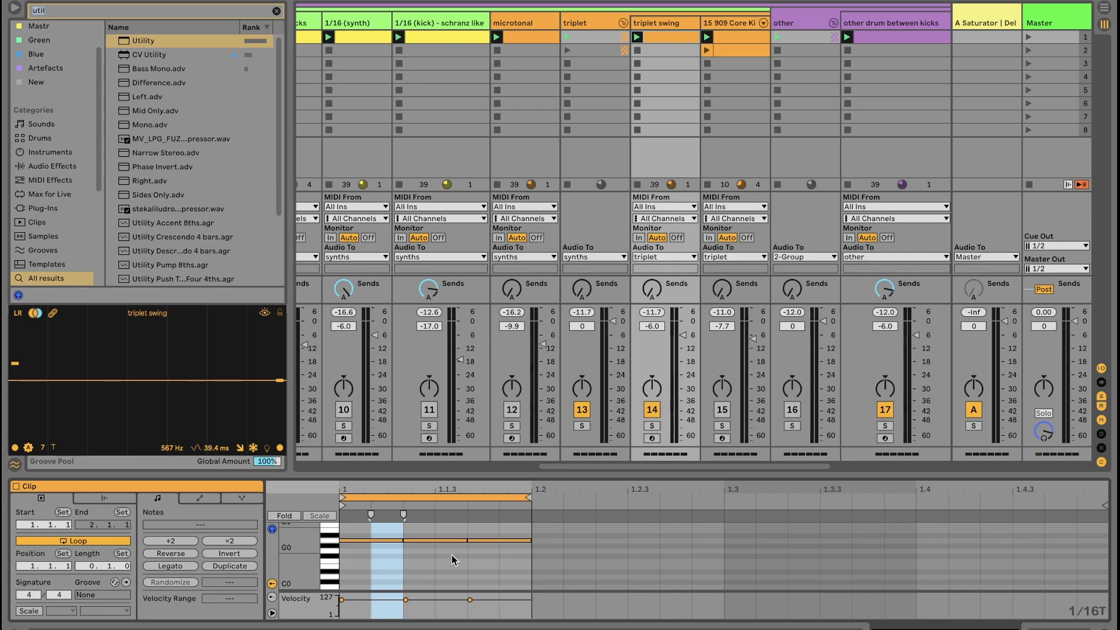
pyautogui.click(400, 551)
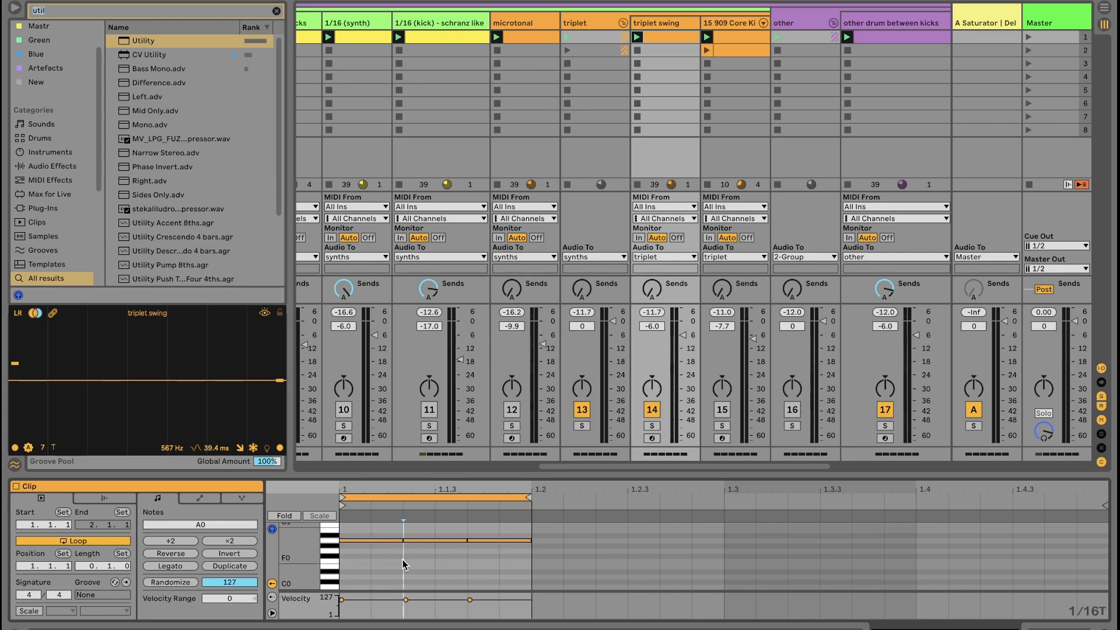
pyautogui.hotkey('ctrl', '3')
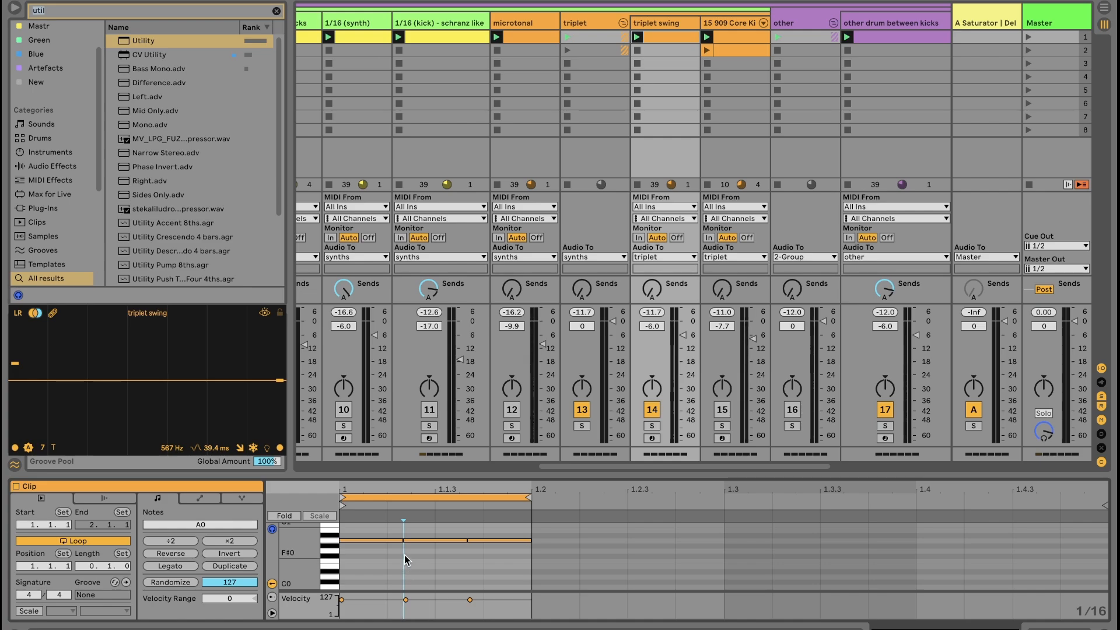
pyautogui.hotkey('ctrl', '3')
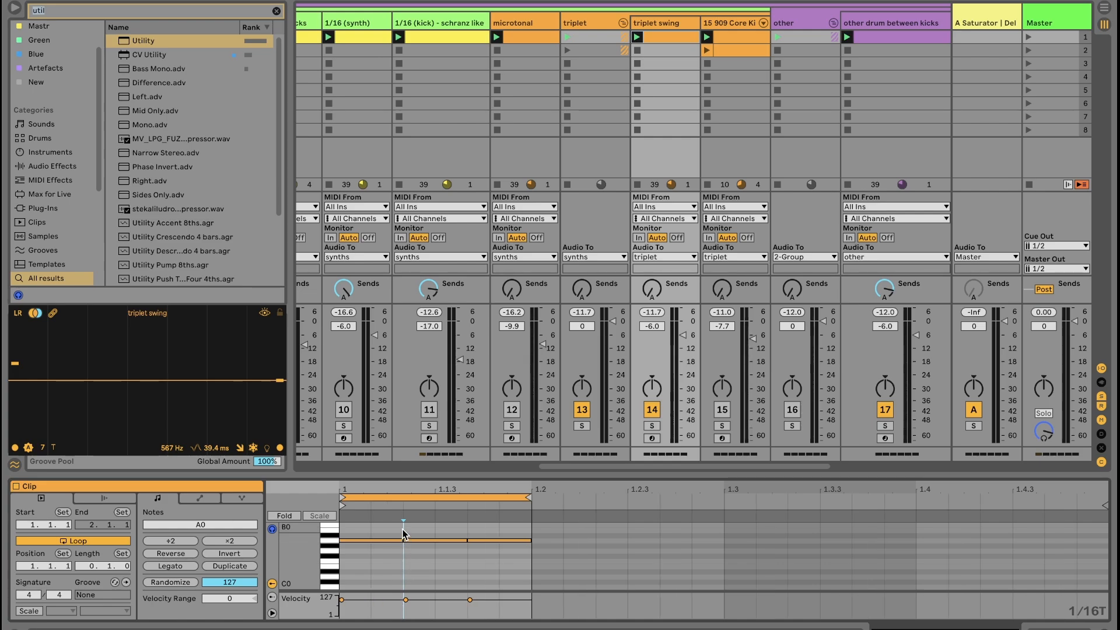
pyautogui.click(382, 540)
pyautogui.click(427, 540)
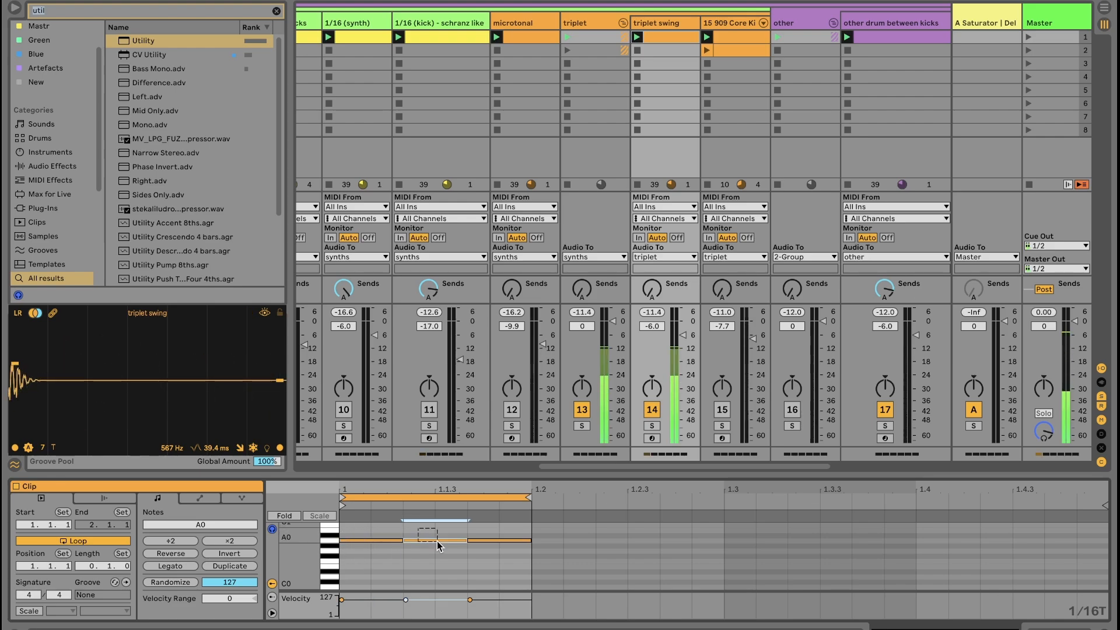
# Switch the triplet swing clip's grid to straight 1/16 and mark positions between its notes.
pyautogui.hotkey('ctrl', '3')
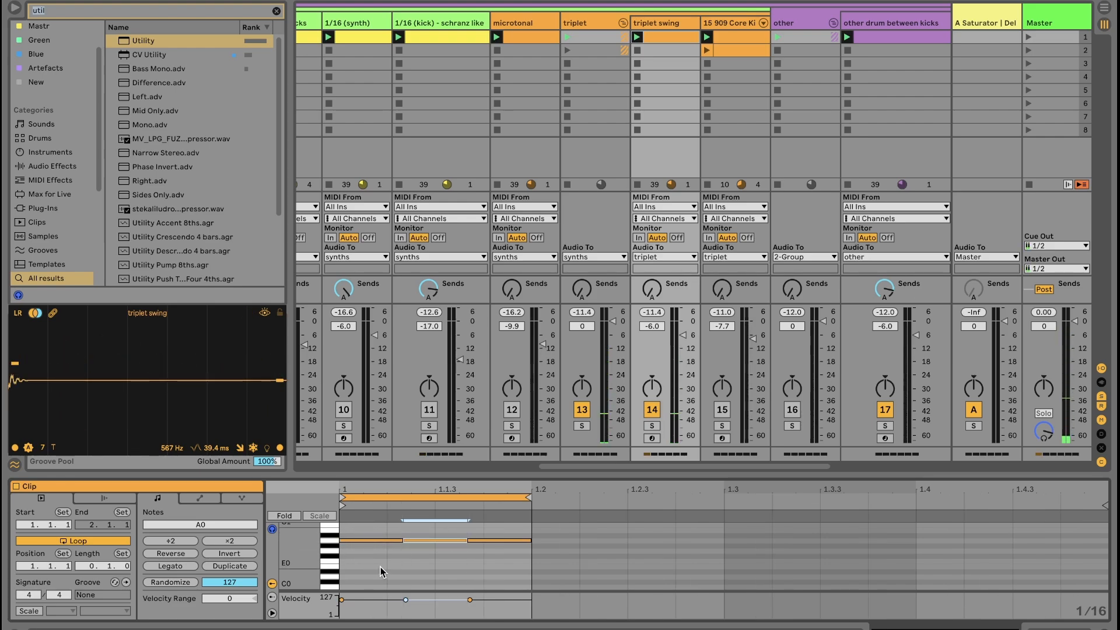
pyautogui.click(390, 567)
pyautogui.click(389, 564)
pyautogui.click(451, 559)
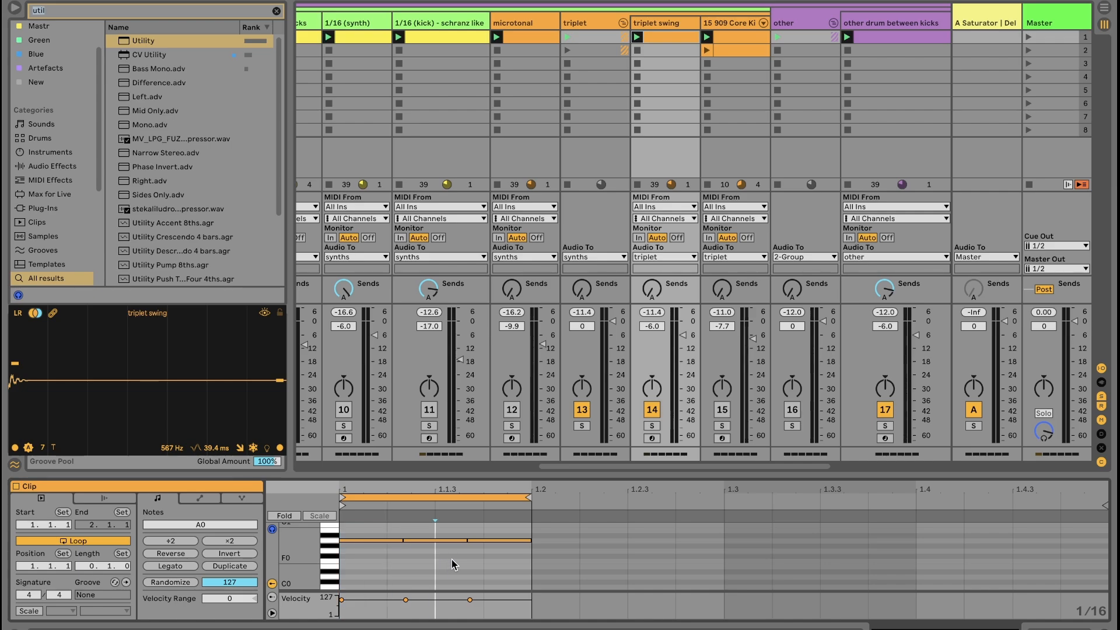
# Return the clip's grid to 1/16T and select its three A0 notes one after another.
pyautogui.hotkey('ctrl', '3')
pyautogui.click(376, 527)
pyautogui.click(359, 541)
pyautogui.click(410, 540)
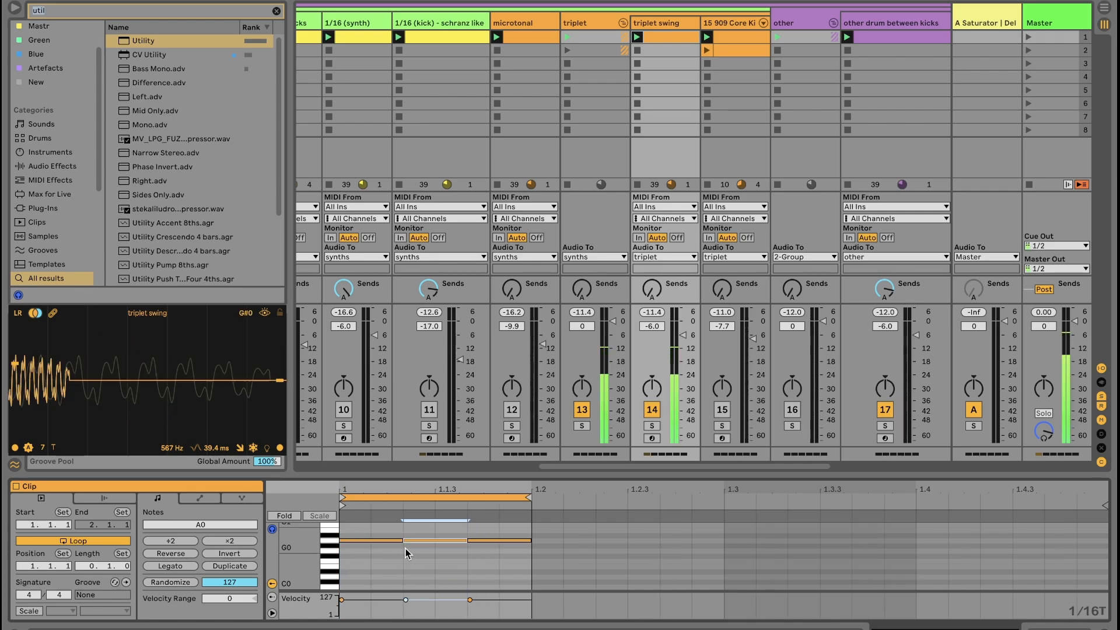
pyautogui.click(477, 540)
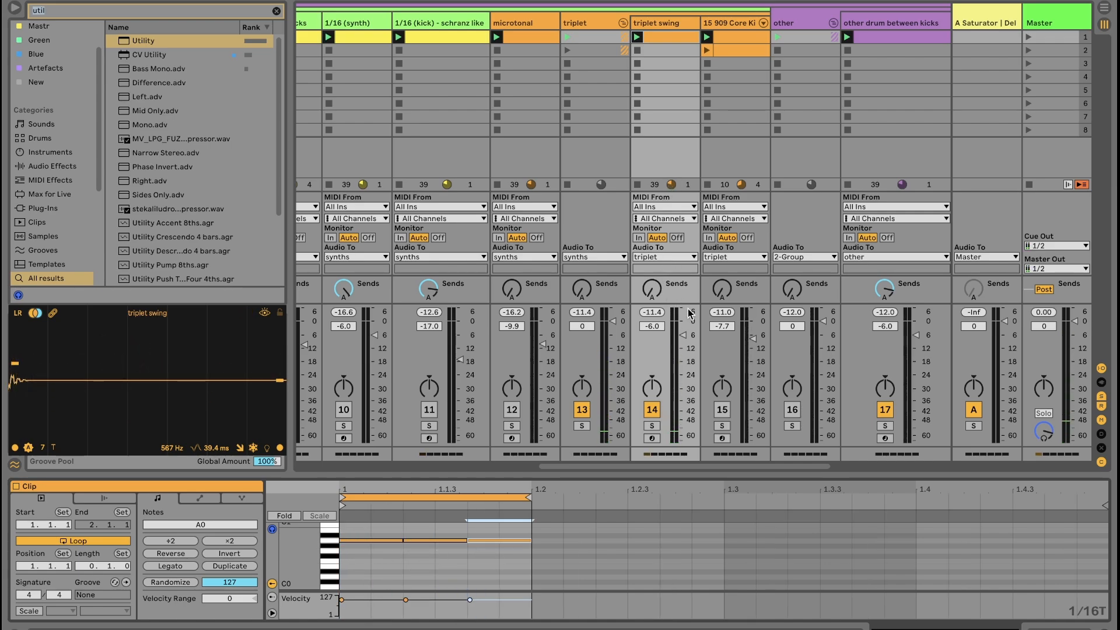
# Play the triplet swing clip and open its Vital editor to view the effects and oscillator 1.
pyautogui.press('space')
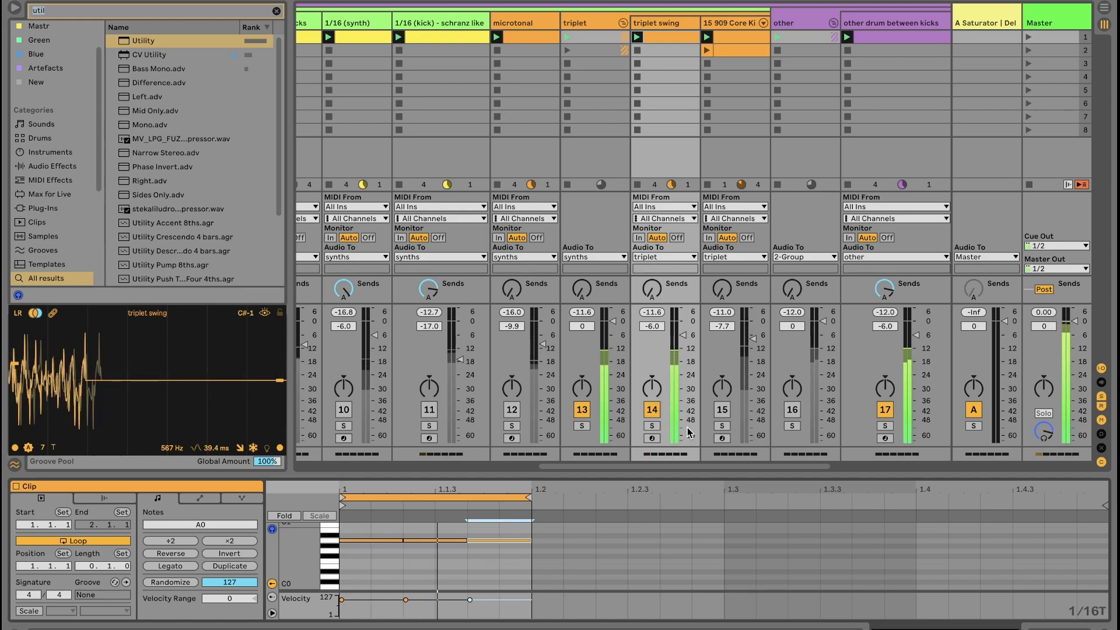
pyautogui.hotkey('shift', 'Tab')
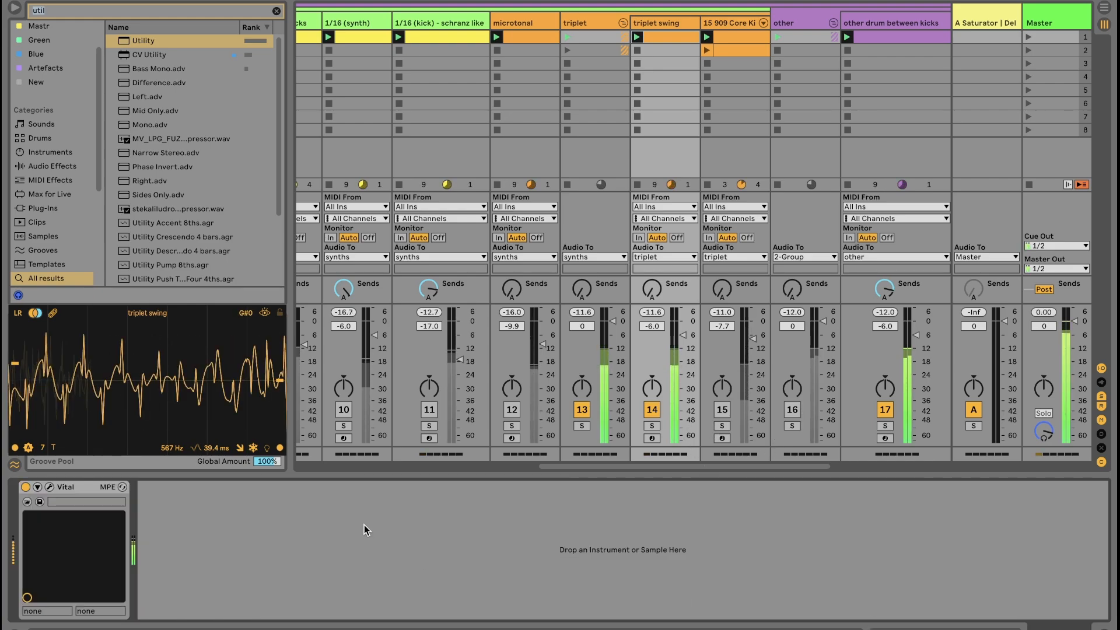
pyautogui.click(49, 488)
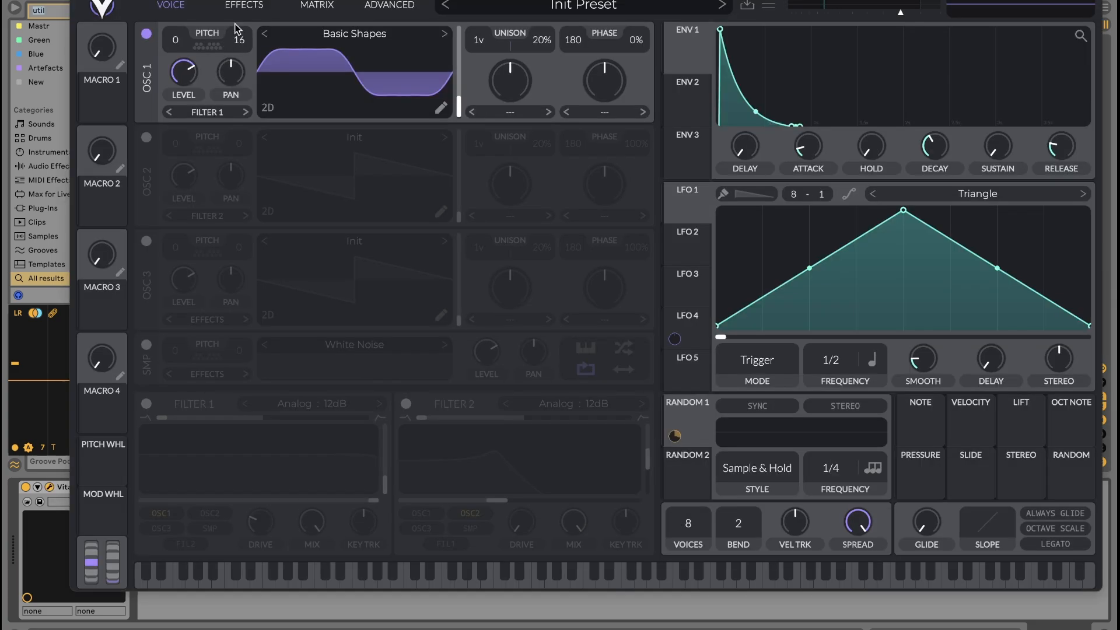
pyautogui.click(243, 4)
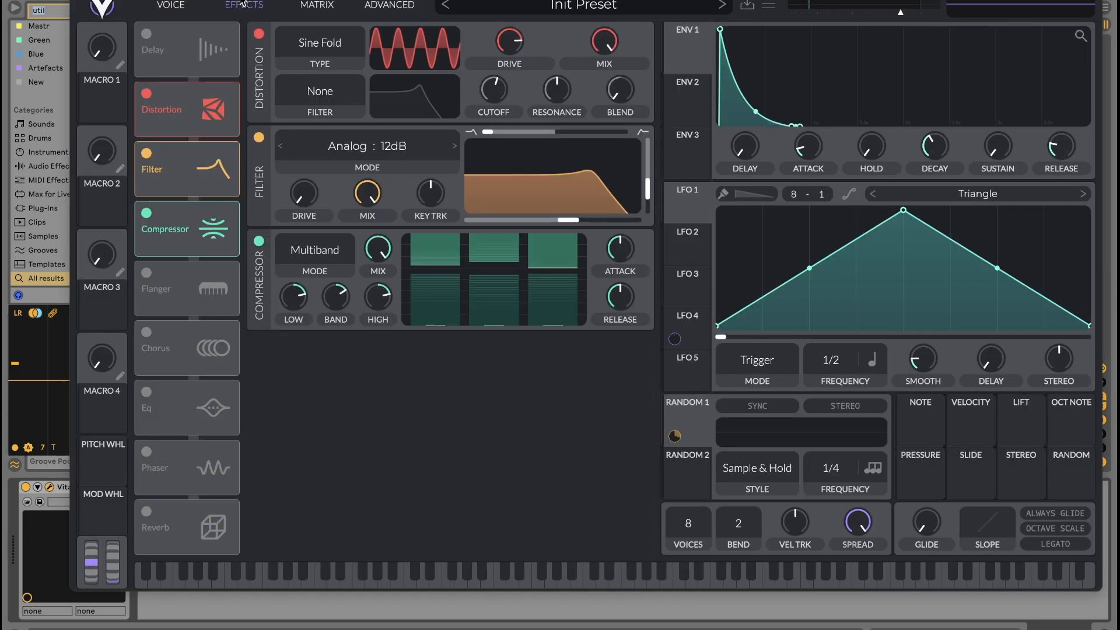
pyautogui.click(175, 5)
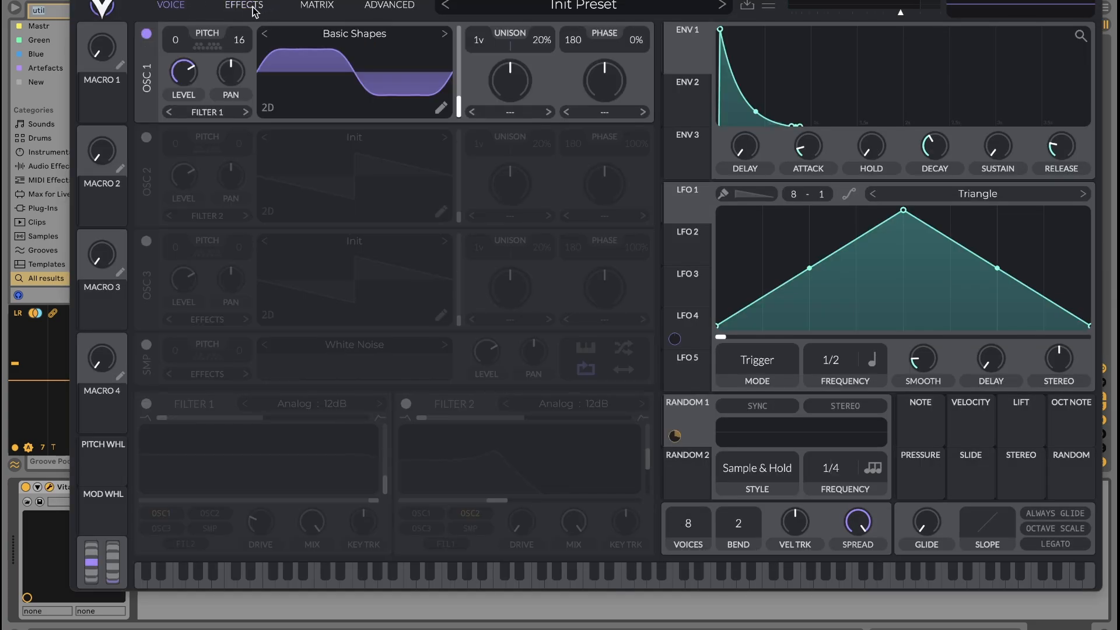
# Play the clip again and inspect Vital's Sine Fold distortion, Analog 12dB filter and Multiband compressor during playback.
pyautogui.press('space')
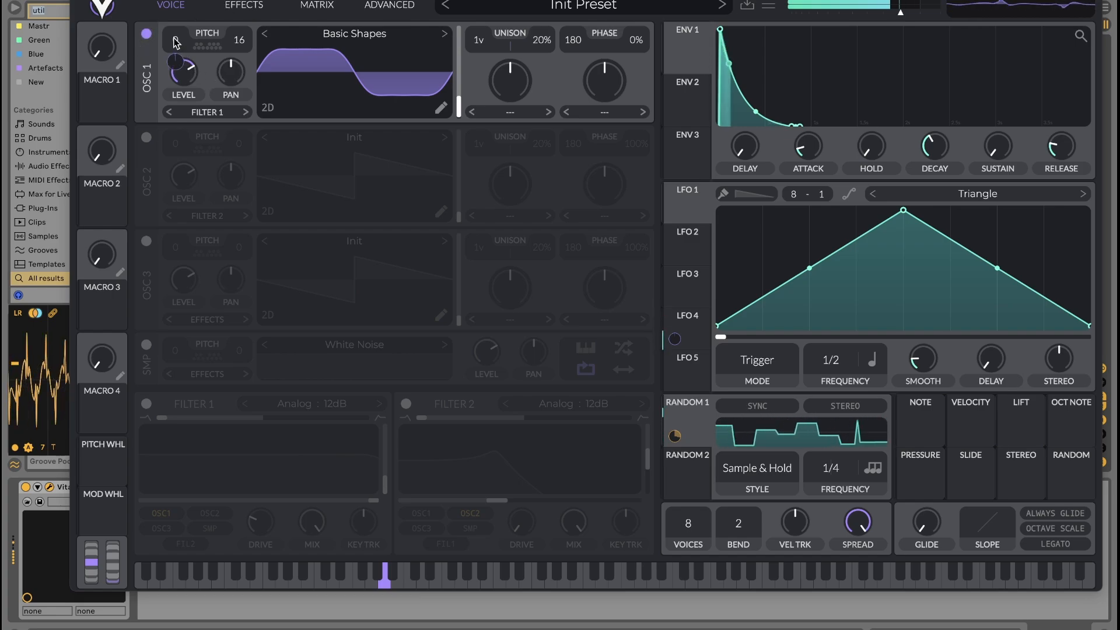
pyautogui.click(239, 5)
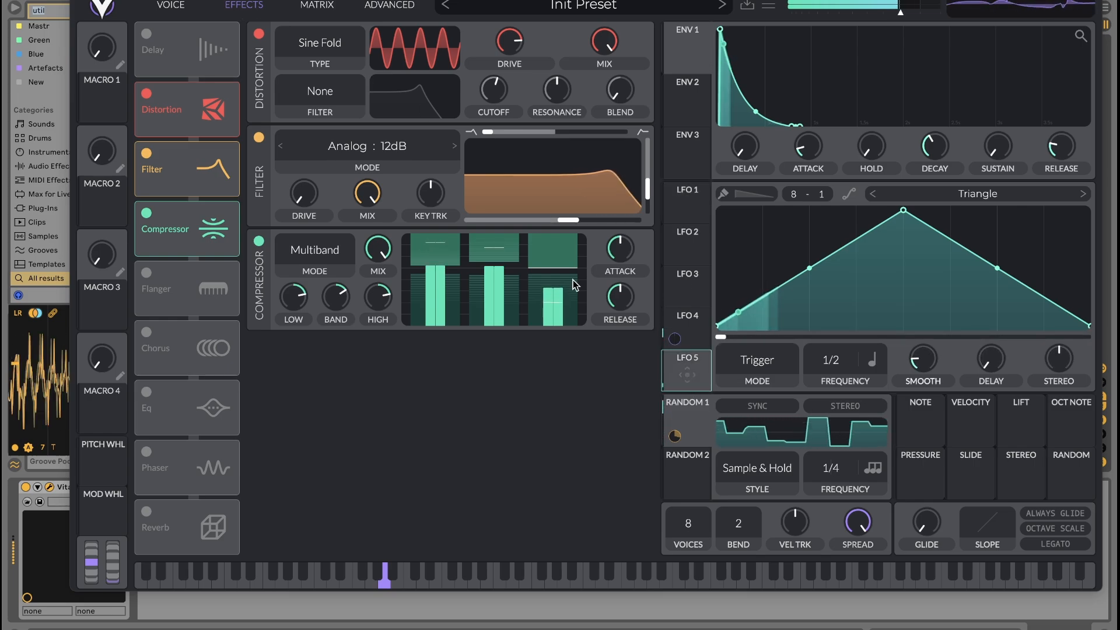
pyautogui.click(173, 6)
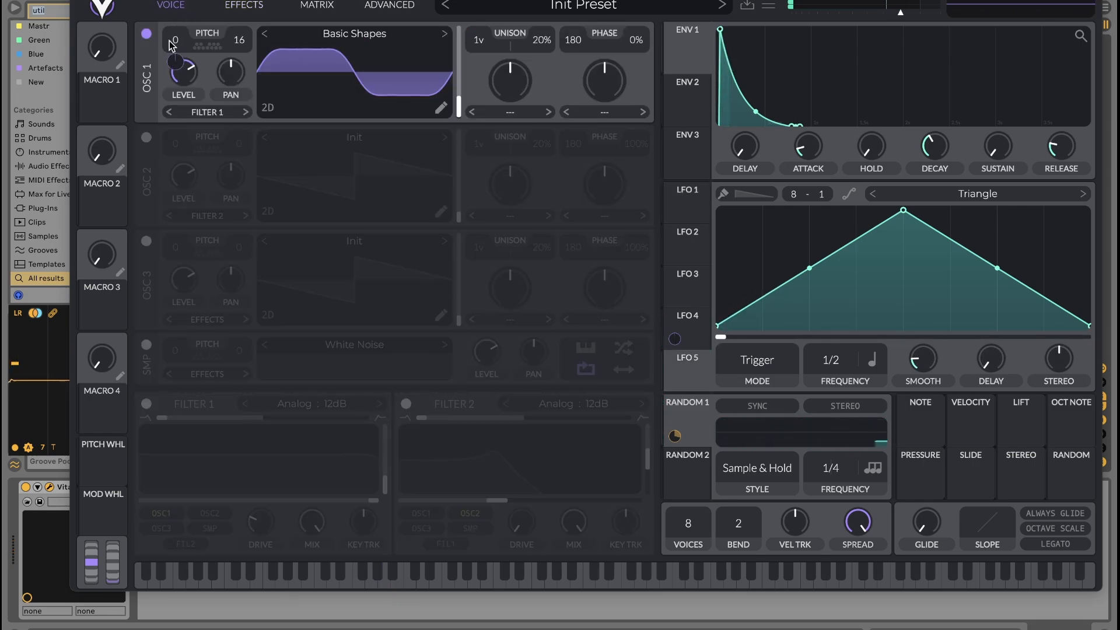
# Bypass the LFO 4 modulation on oscillator 1's transpose while the clip plays.
pyautogui.moveTo(175, 57)
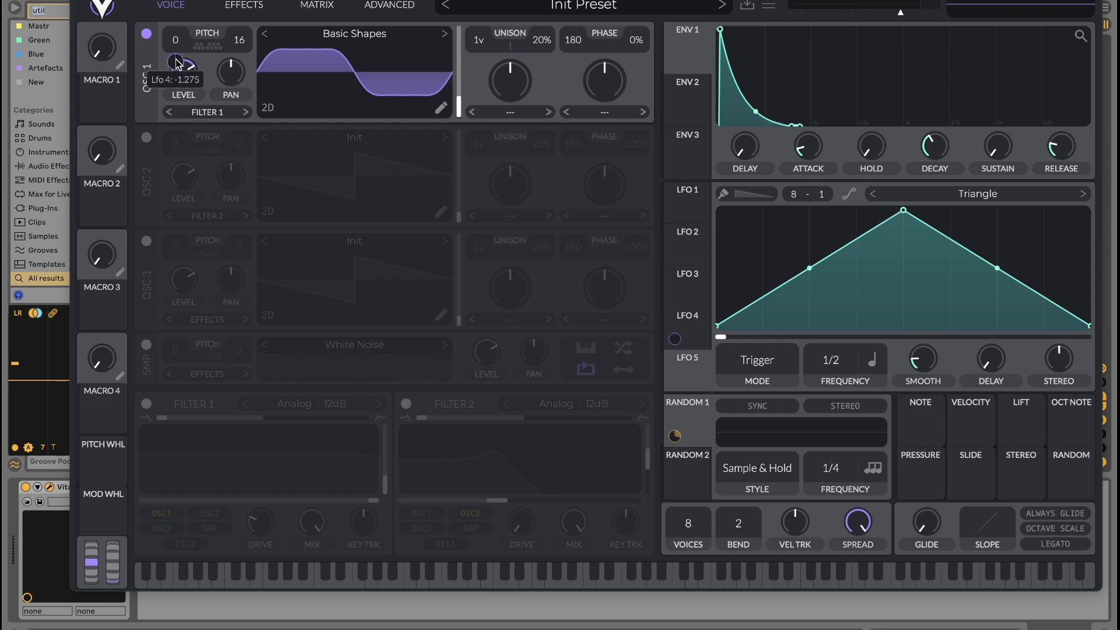
pyautogui.rightClick(177, 68)
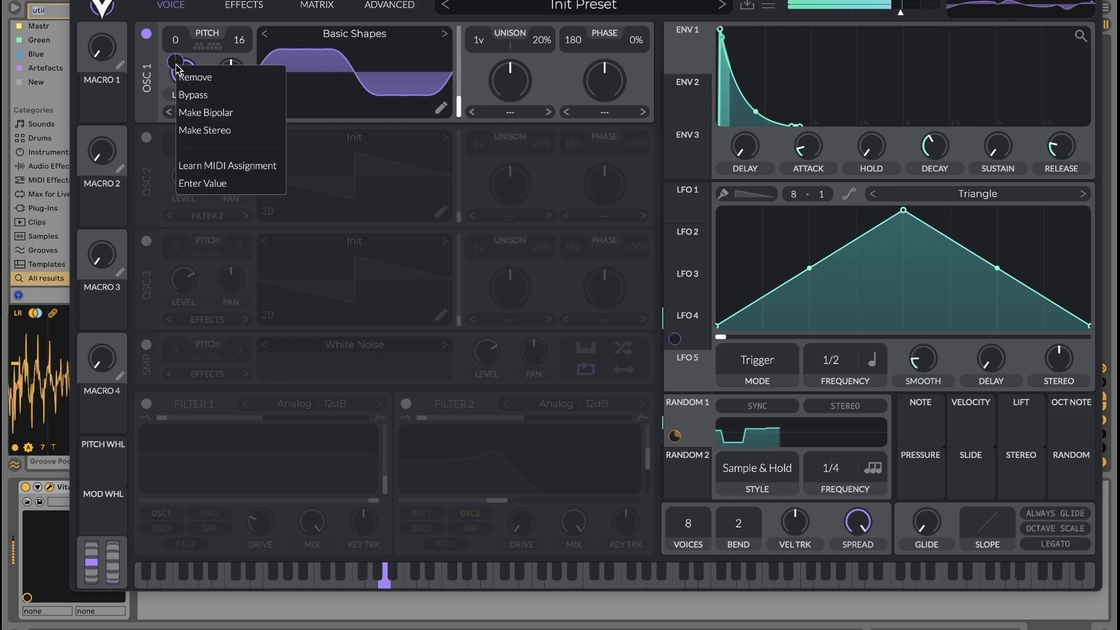
pyautogui.click(209, 95)
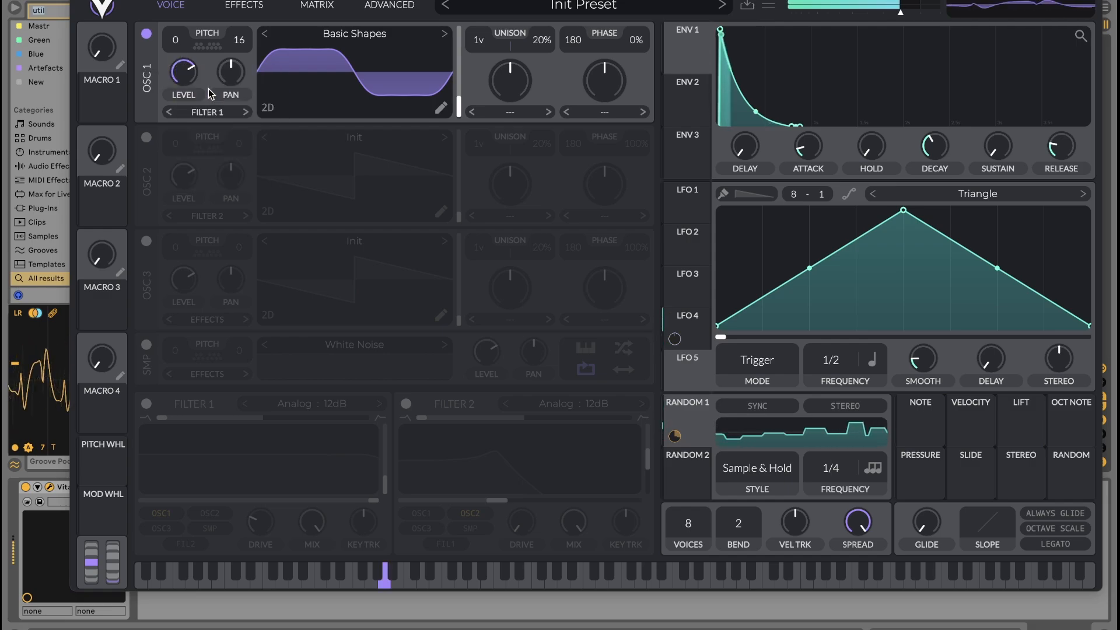
# Unbypass the LFO 4 modulation on oscillator 1's transpose, switching the oscillator off and on again around the change.
pyautogui.rightClick(171, 37)
pyautogui.click(182, 52)
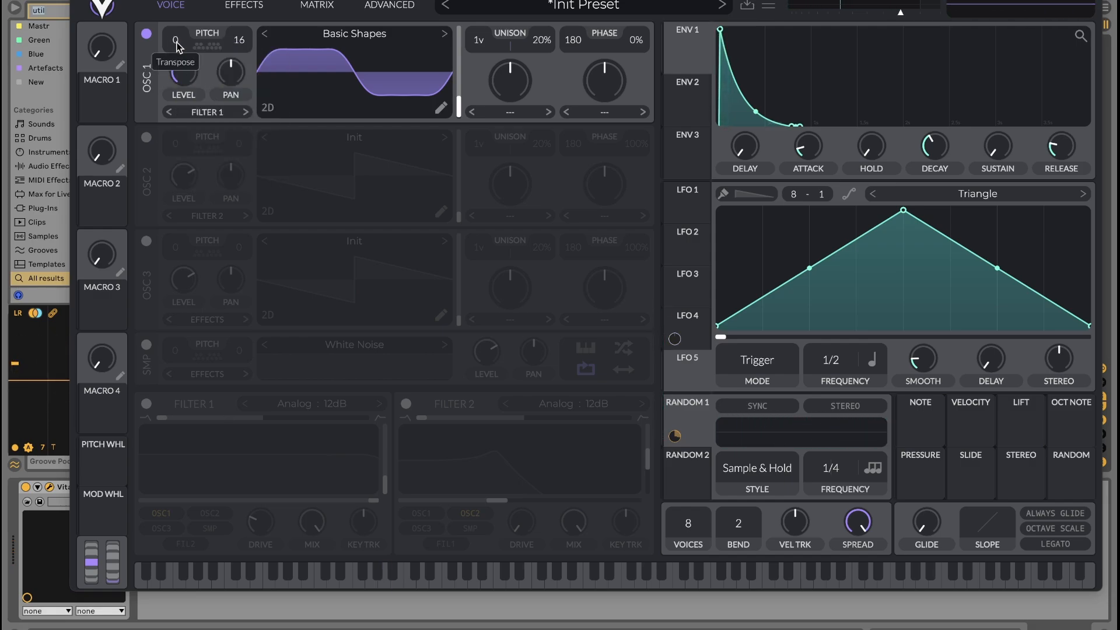
pyautogui.rightClick(172, 38)
pyautogui.click(147, 35)
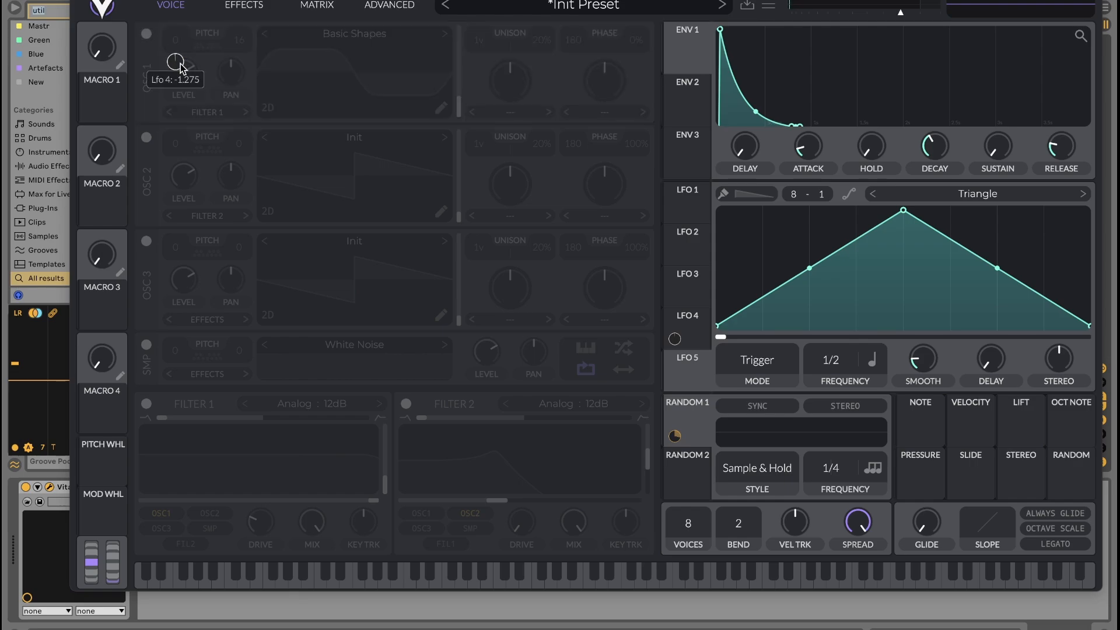
pyautogui.rightClick(180, 64)
pyautogui.click(195, 94)
pyautogui.click(146, 33)
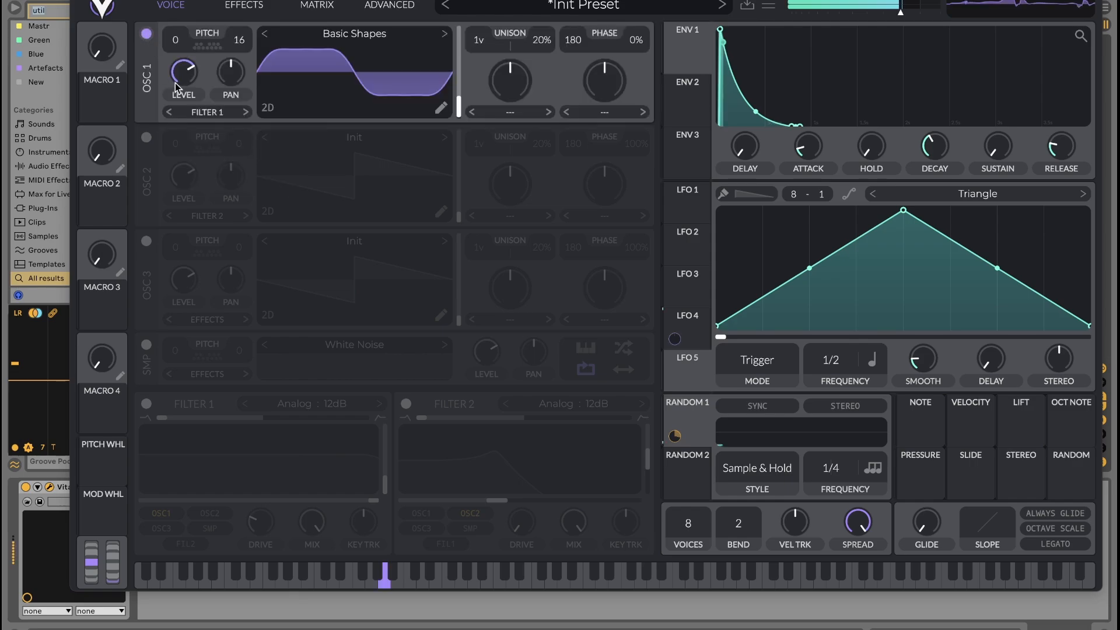
# Bypass and re-enable the LFO 4 modulation on oscillator 1's transpose during playback to compare the sound.
pyautogui.rightClick(173, 43)
pyautogui.click(175, 42)
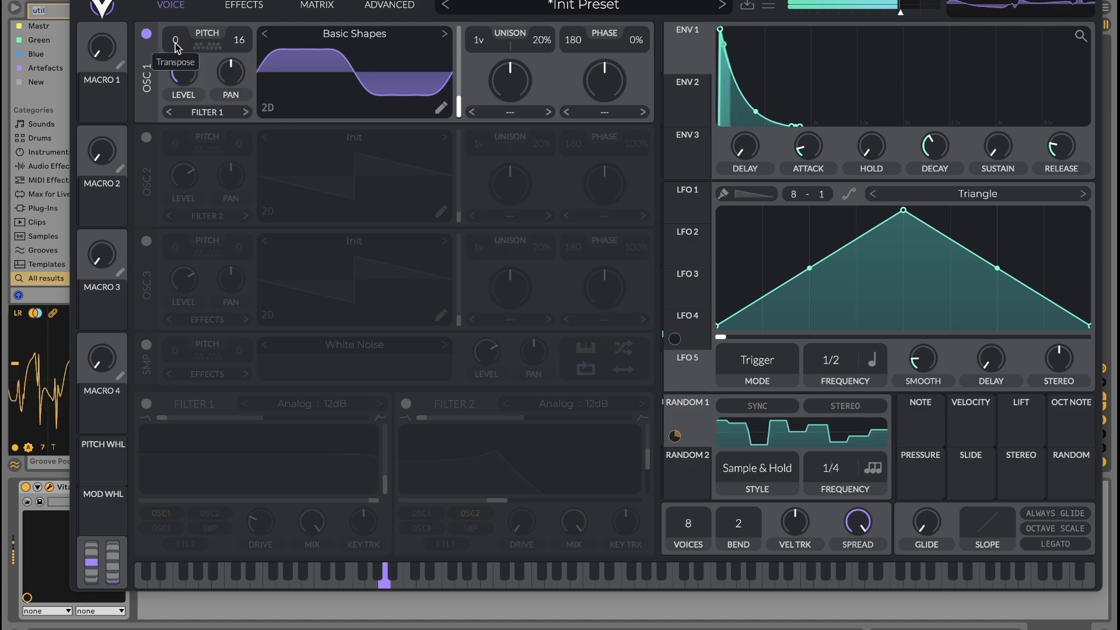
pyautogui.rightClick(177, 63)
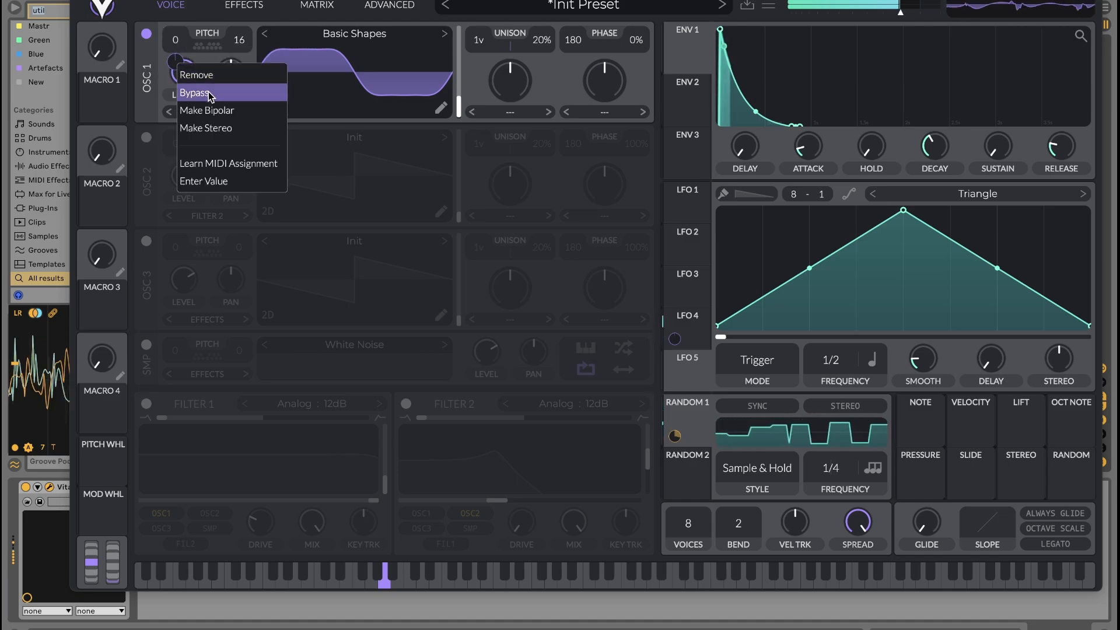
pyautogui.click(209, 93)
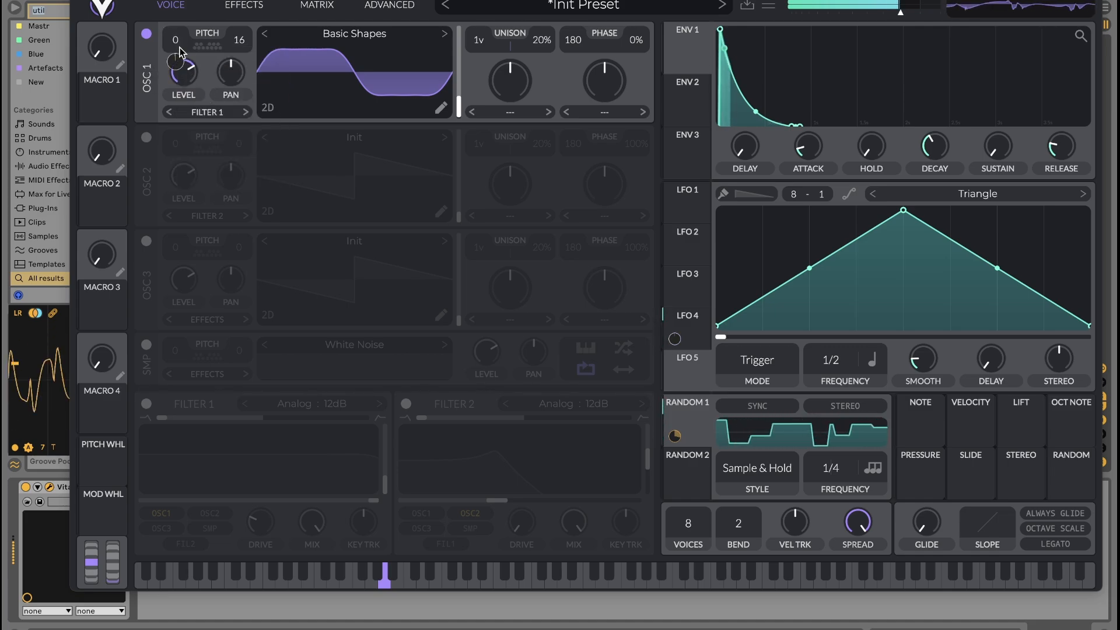
pyautogui.rightClick(178, 67)
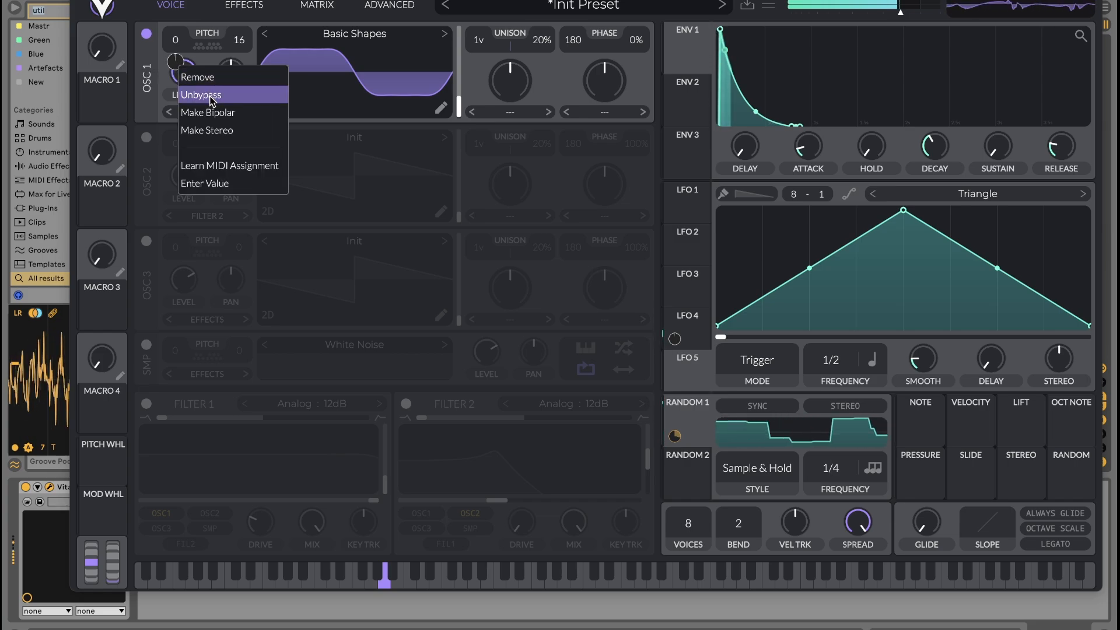
pyautogui.click(210, 95)
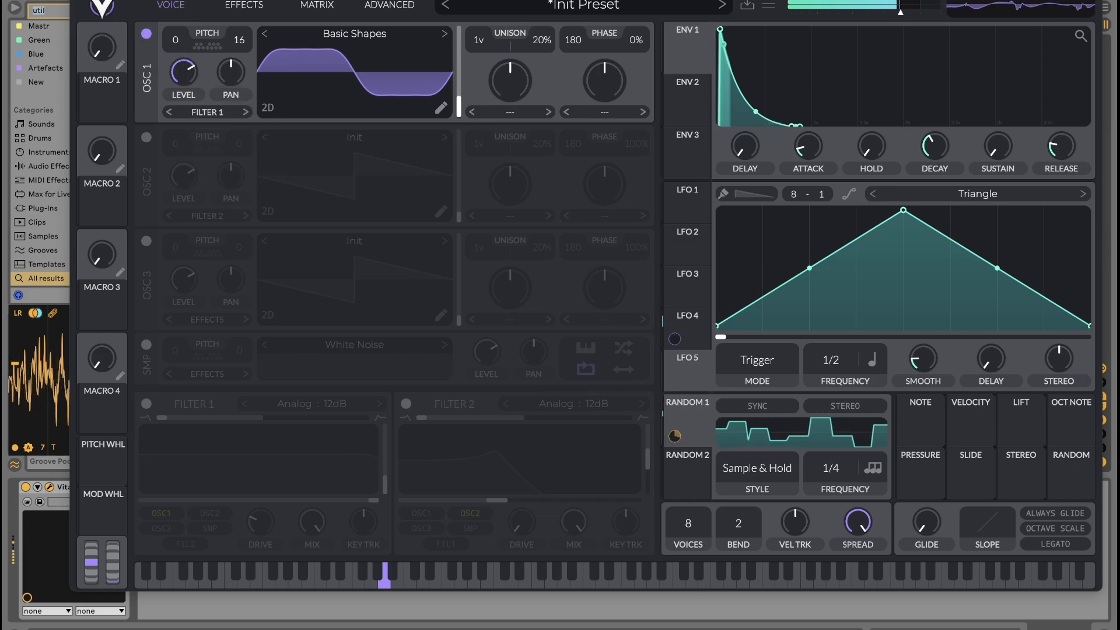
# Close the Vital editor and show the ride notes in the 909 Core Kit track's clip.
pyautogui.press('super+w')
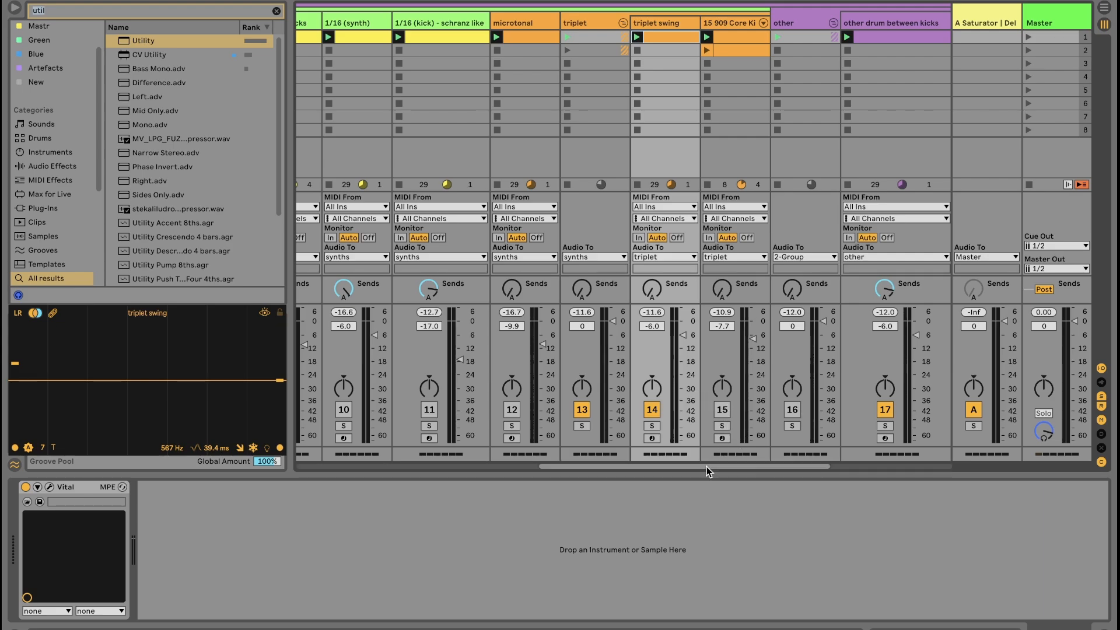
pyautogui.hscroll(2, 689, 409)
pyautogui.click(698, 22)
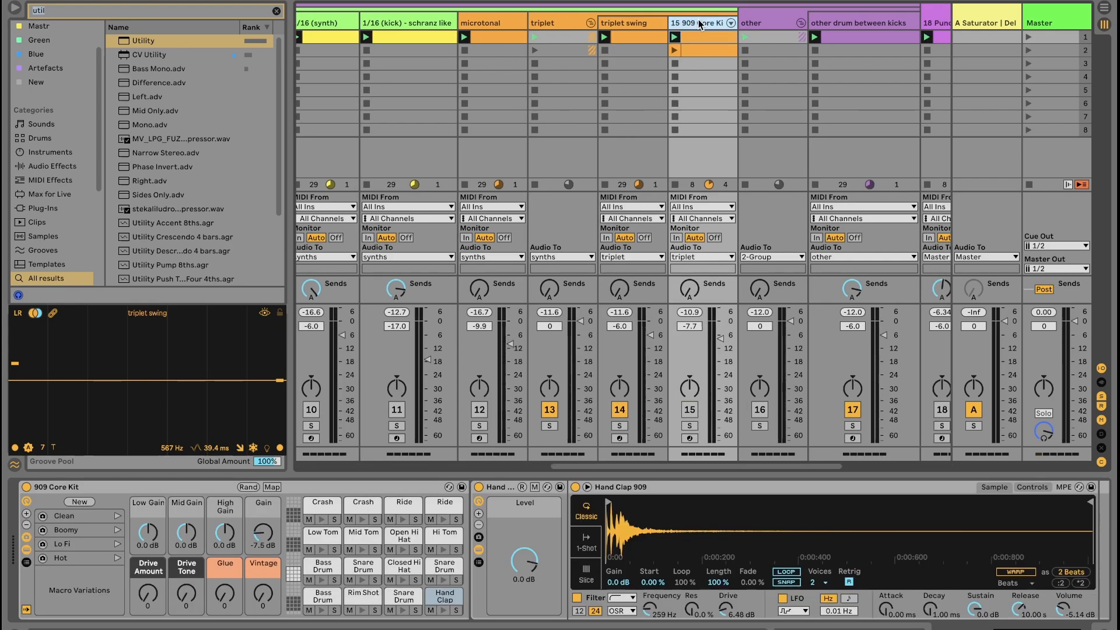
pyautogui.click(863, 628)
pyautogui.click(478, 565)
pyautogui.scroll(3, 477, 565)
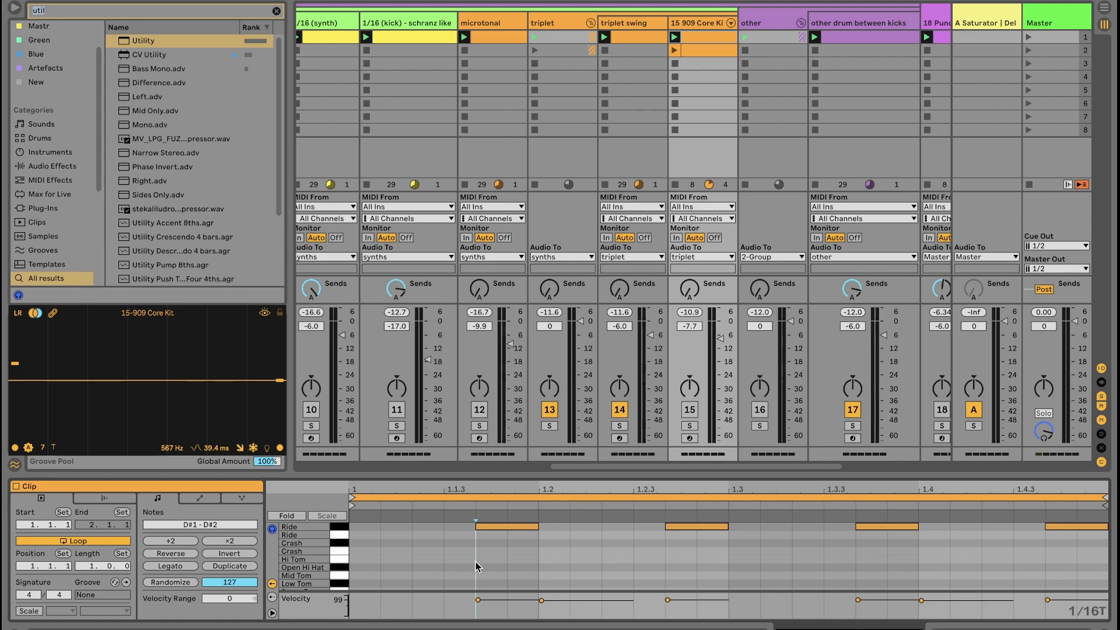
# Audition the set with the 909 Core Kit track activated, and stop playback.
pyautogui.press('space')
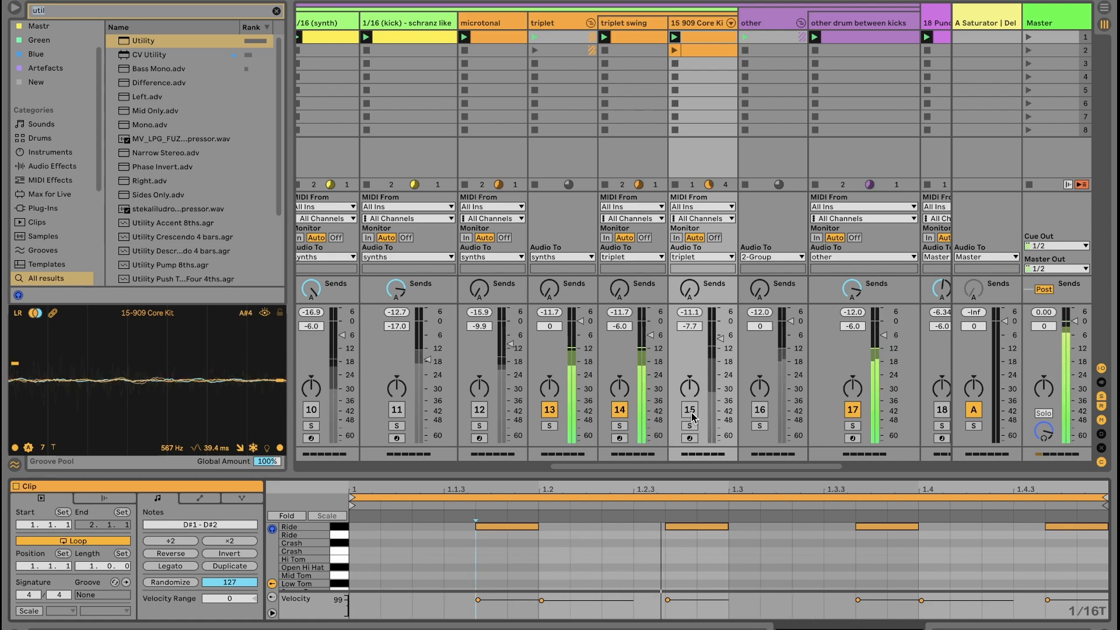
pyautogui.click(691, 410)
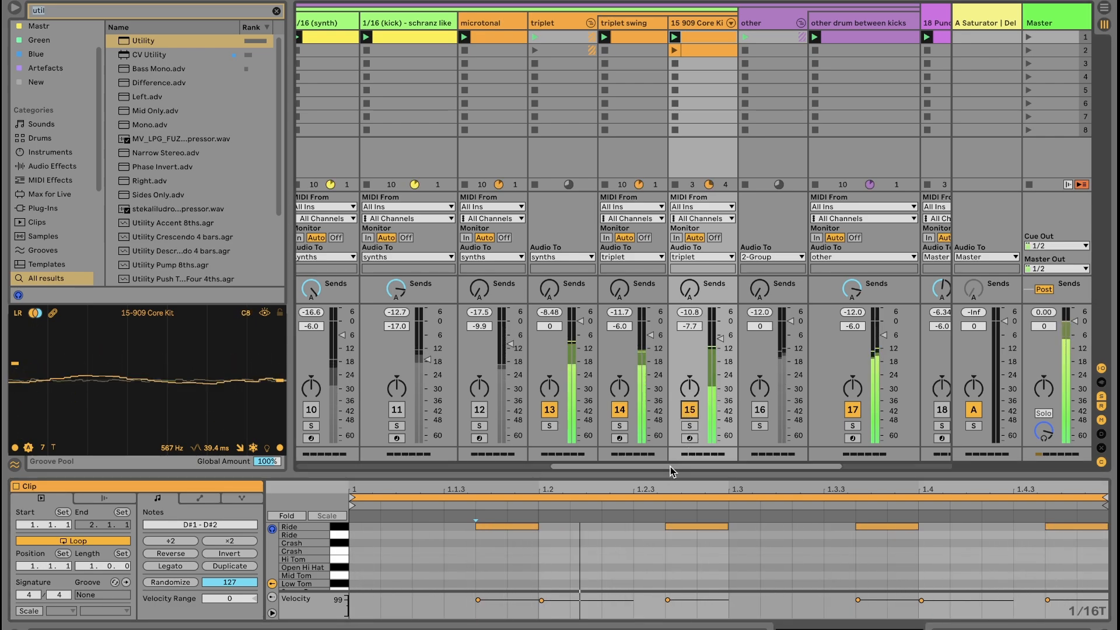
pyautogui.hscroll(3, 671, 467)
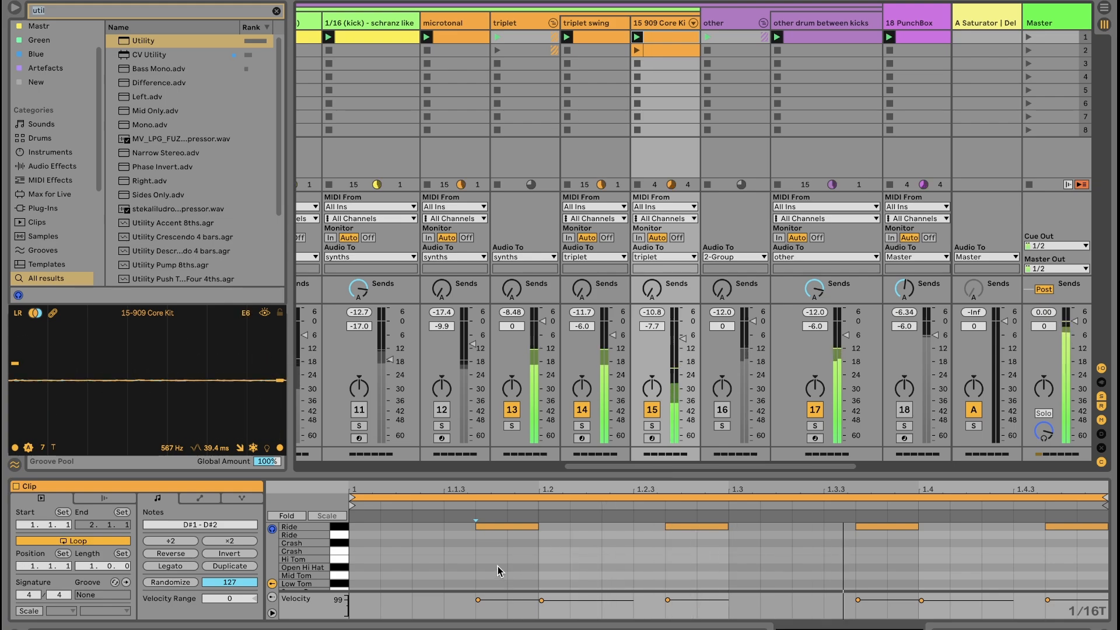
pyautogui.press('space')
# Switch the ride clip's grid to 1/16 and back to 1/16T.
pyautogui.press('super+3')
pyautogui.click(412, 541)
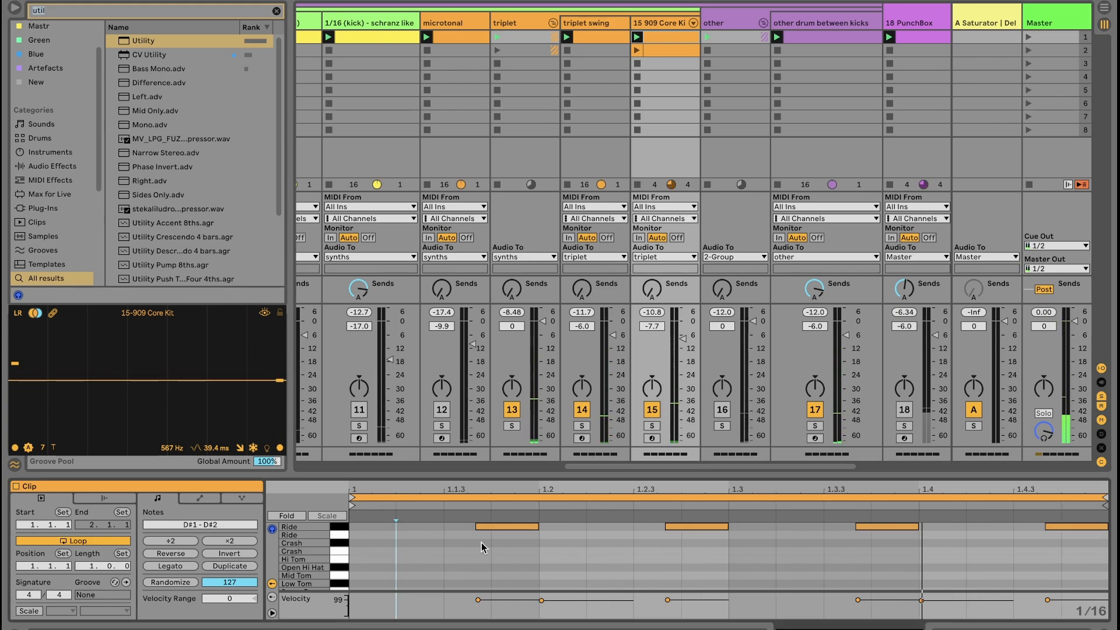
pyautogui.press('super+3')
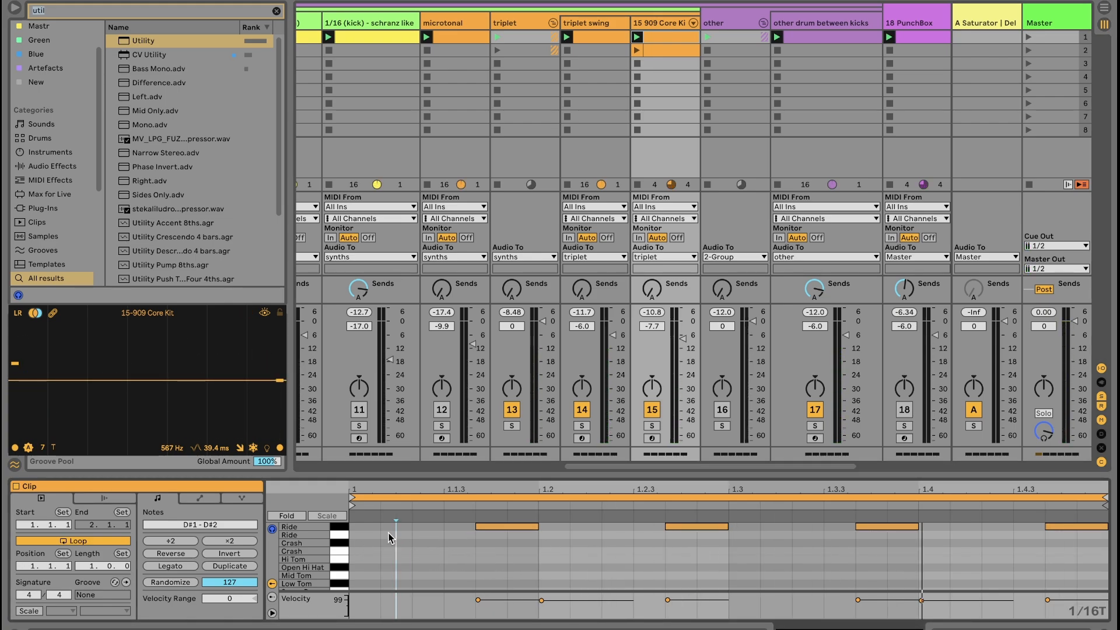
# Select the clip's first ride note and audition its triplet position against the other tracks.
pyautogui.moveTo(405, 529); pyautogui.dragTo(526, 542)
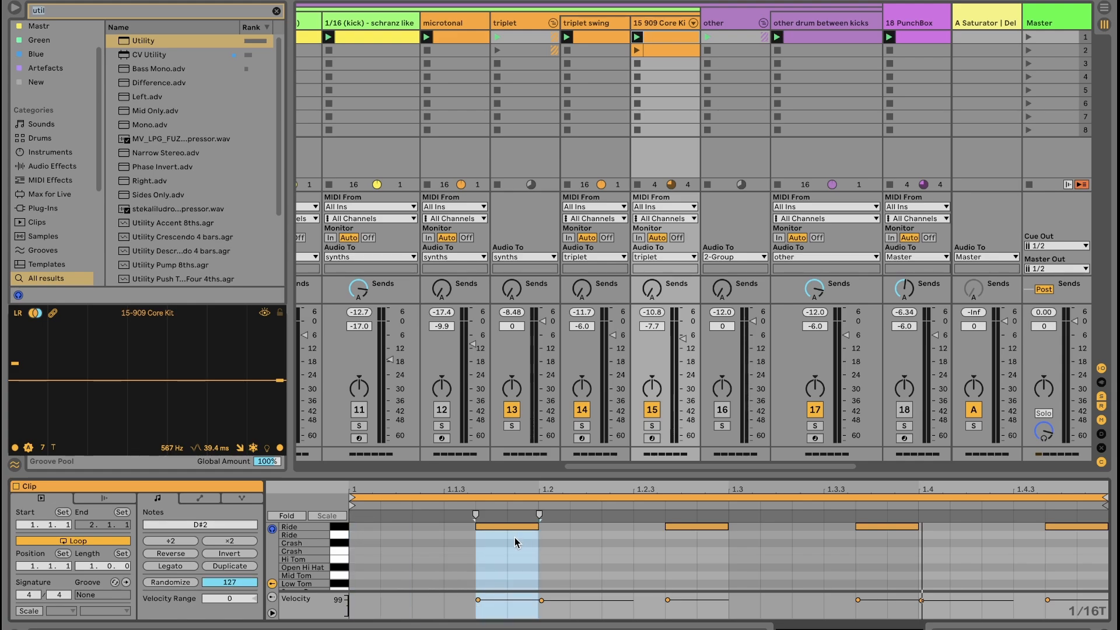
pyautogui.click(504, 526)
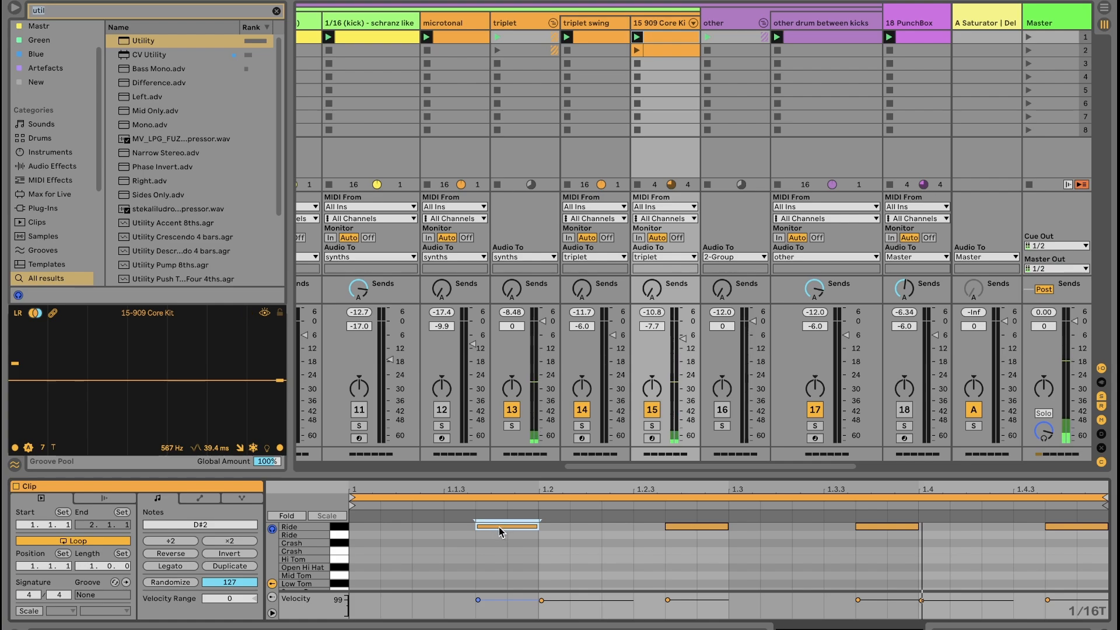
pyautogui.moveTo(503, 527)
pyautogui.mouseDown()
pyautogui.moveTo(449, 528)
pyautogui.moveTo(479, 536)
pyautogui.mouseUp()
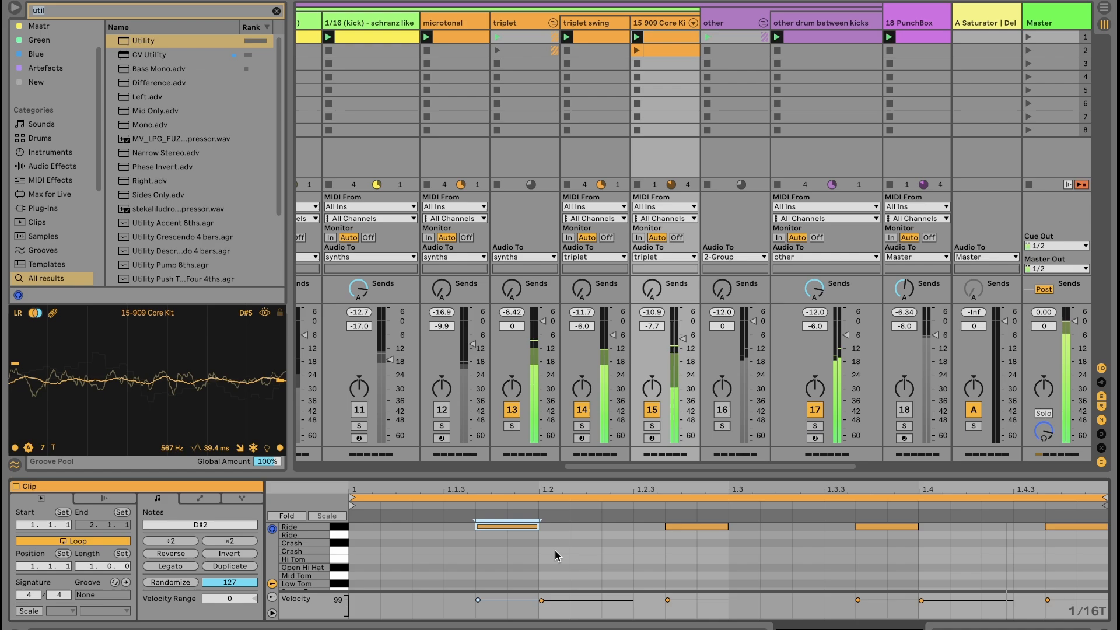
pyautogui.click(503, 525)
pyautogui.click(497, 527)
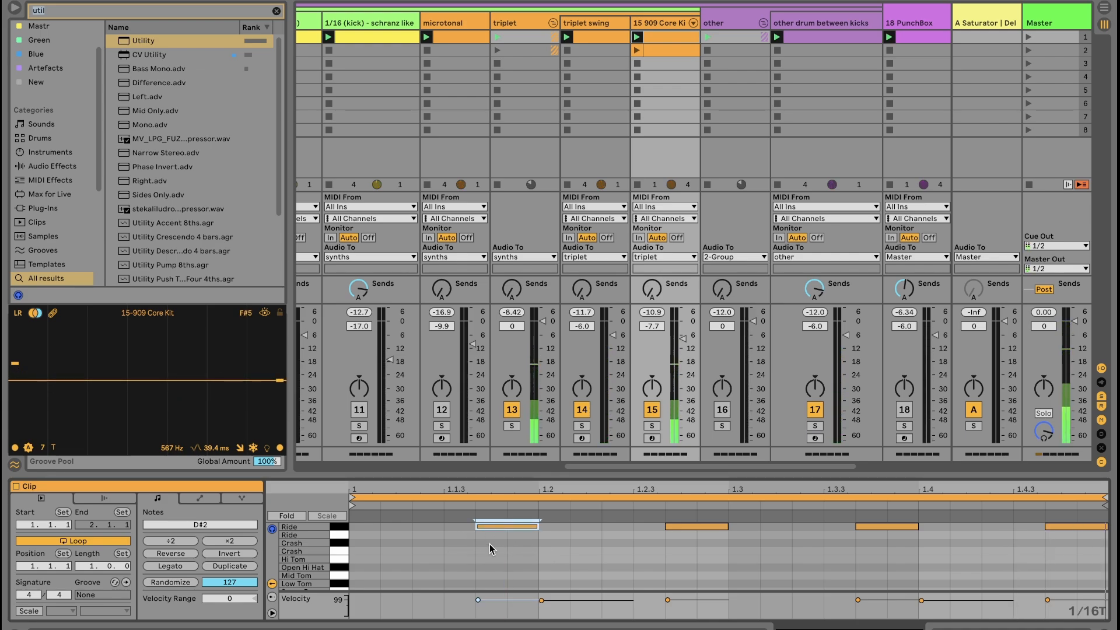
pyautogui.scroll(-1, 514, 547)
pyautogui.scroll(1, 548, 549)
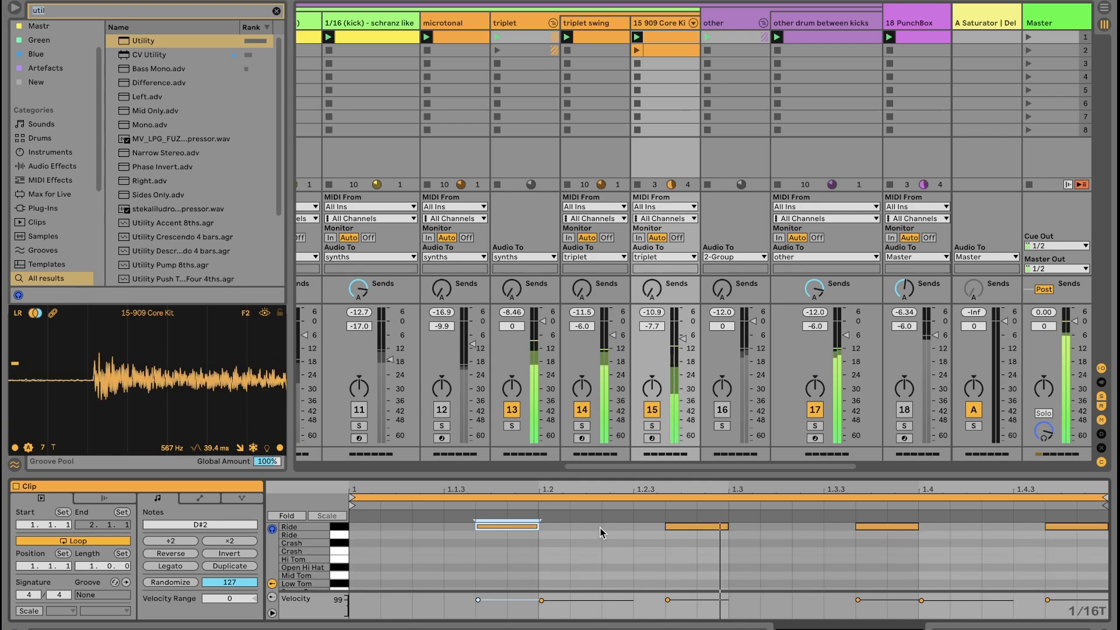
# Select all four ride notes and shift them one 1/16T grid step earlier and back during playback.
pyautogui.moveTo(584, 548); pyautogui.dragTo(1116, 522)
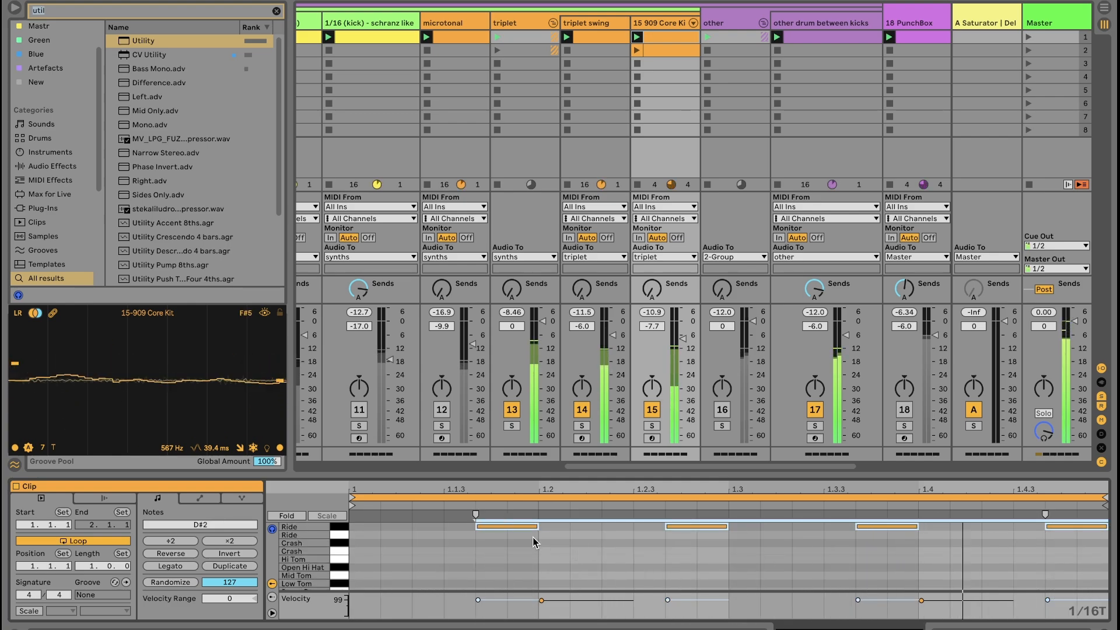
pyautogui.press('Left')
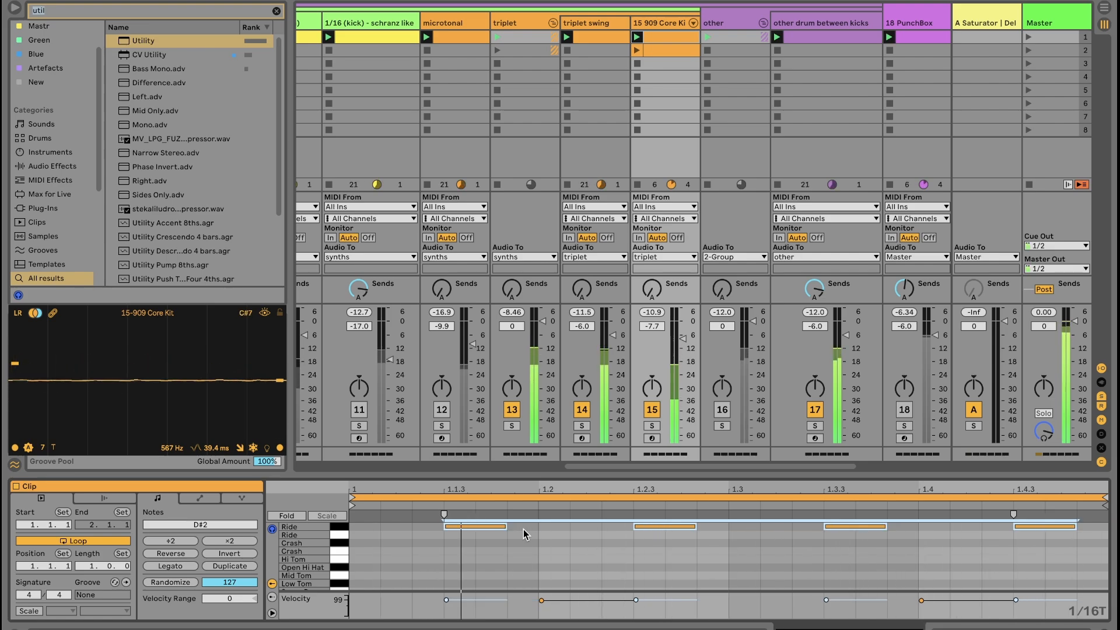
pyautogui.press('Right')
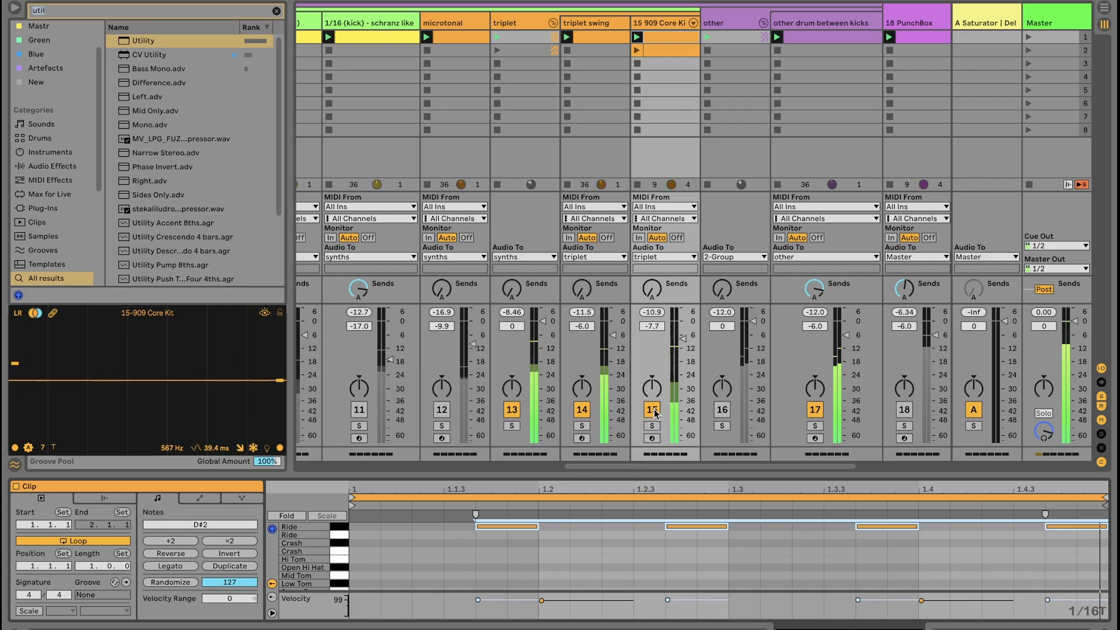
# Select the other drum between kicks track and show its shaman-drum-07 sampler and Saturator devices.
pyautogui.hscroll(2, 619, 466)
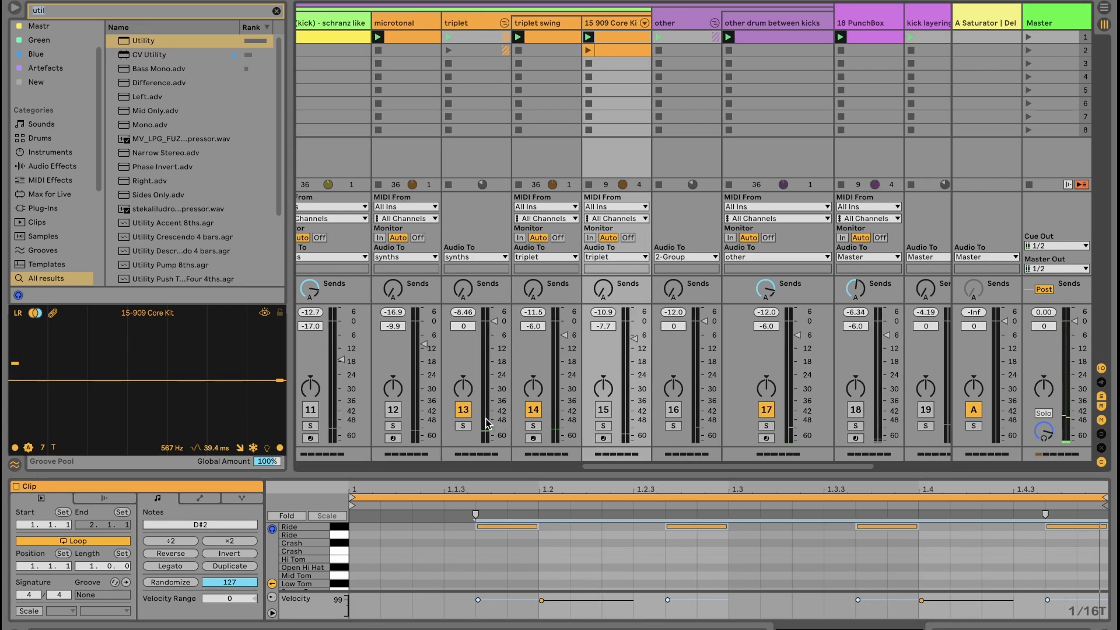
pyautogui.hscroll(6, 641, 467)
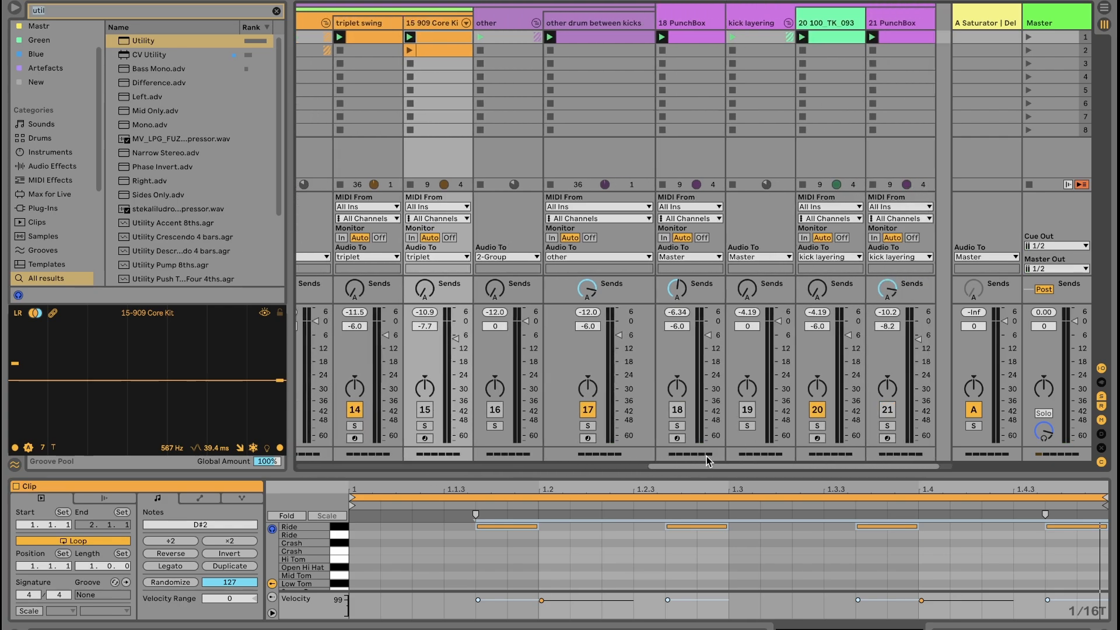
pyautogui.click(475, 21)
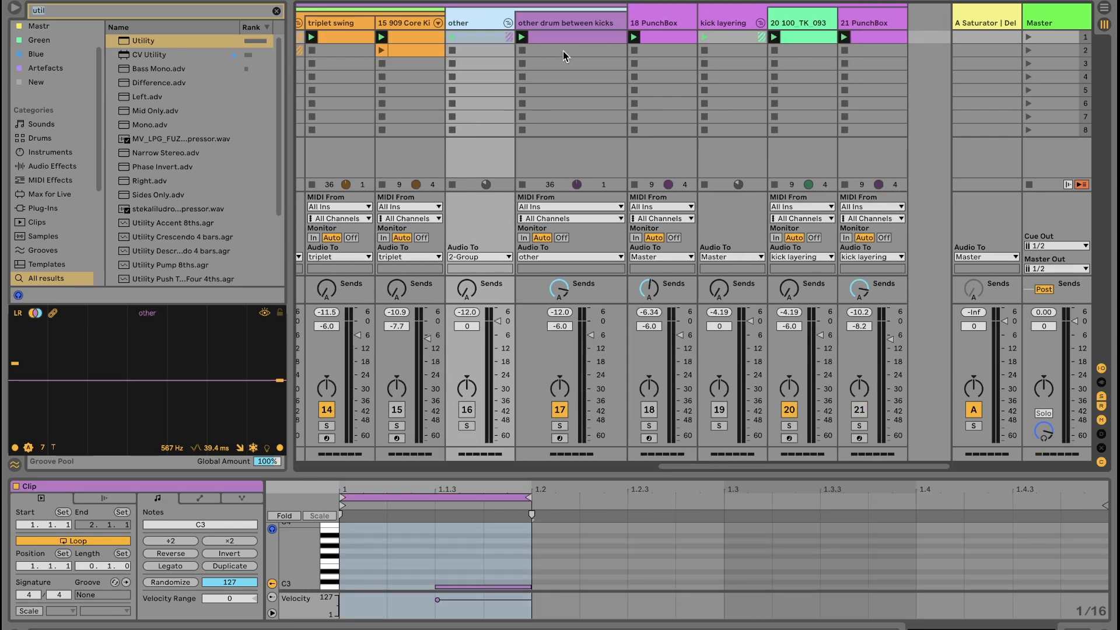
pyautogui.click(562, 19)
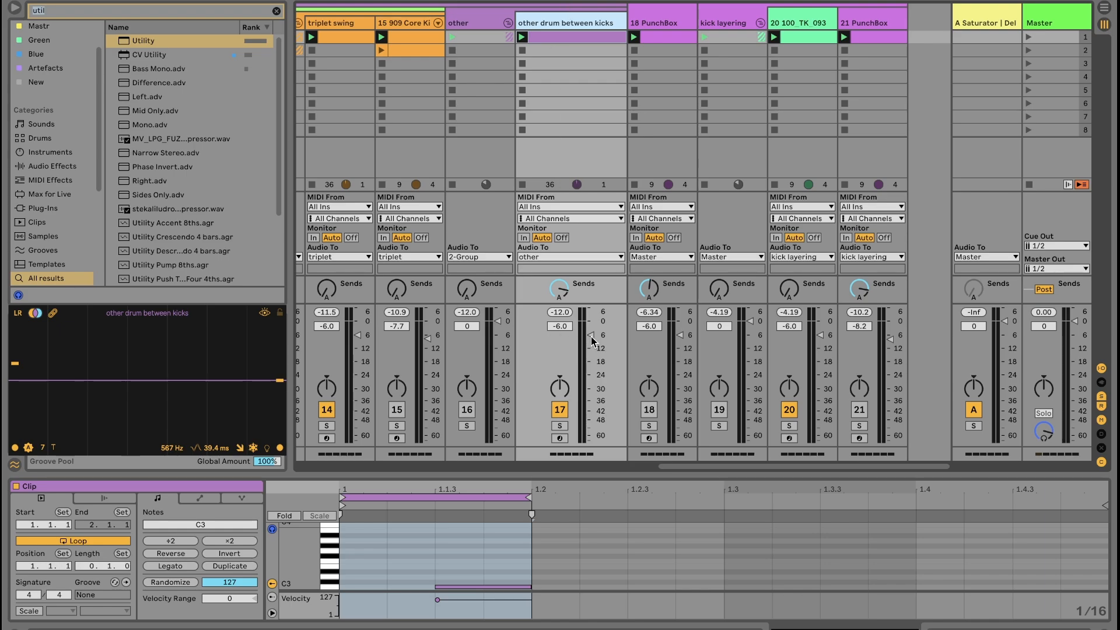
pyautogui.hotkey('shift', 'Tab')
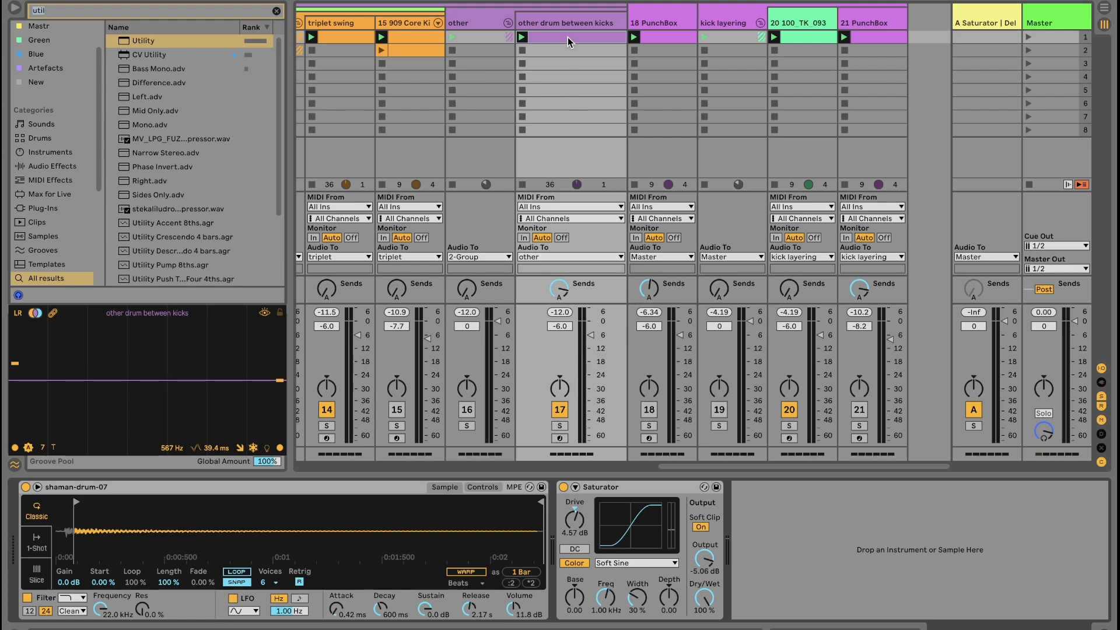
pyautogui.click(566, 19)
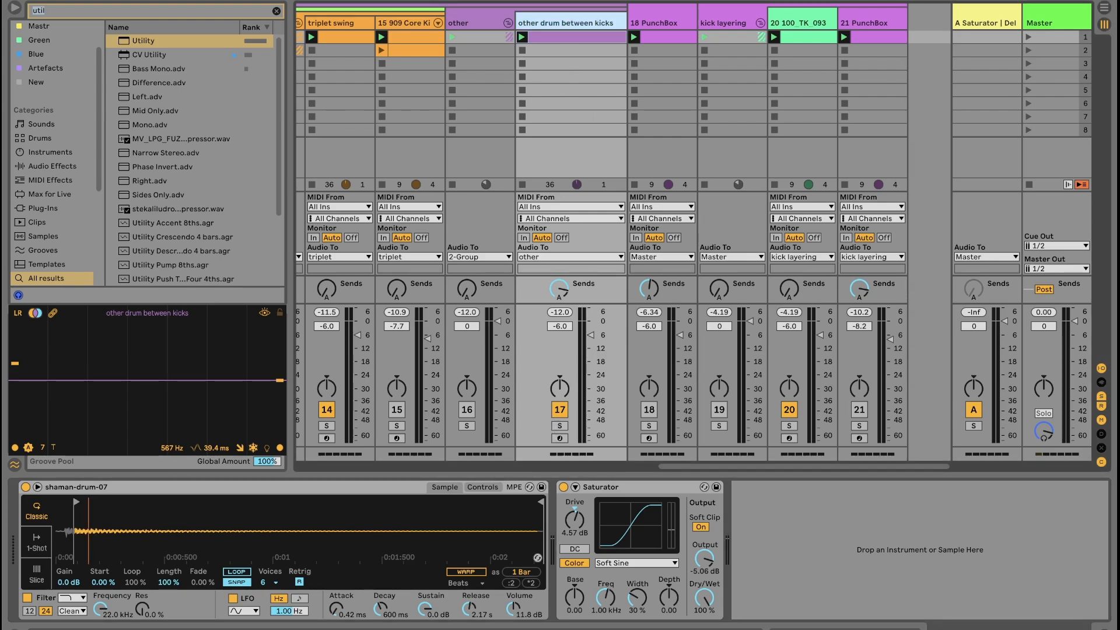
# Try adjusting the start marker of the shaman-drum-07 sample and return it to its original position.
pyautogui.moveTo(77, 503); pyautogui.dragTo(65, 503)
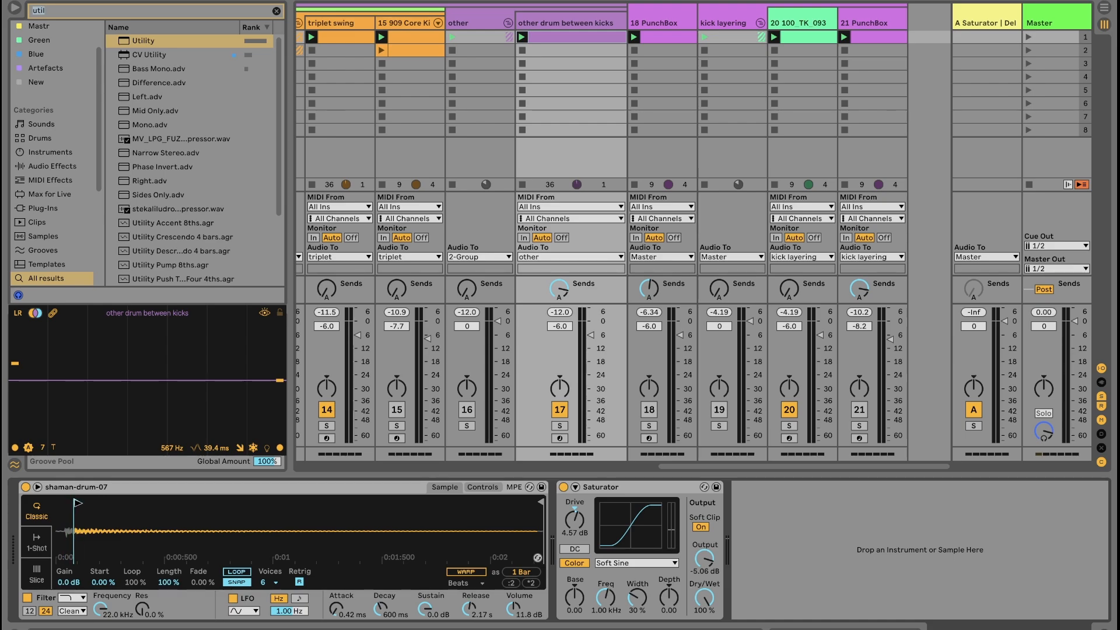
pyautogui.moveTo(80, 503); pyautogui.dragTo(74, 503)
pyautogui.click(196, 530)
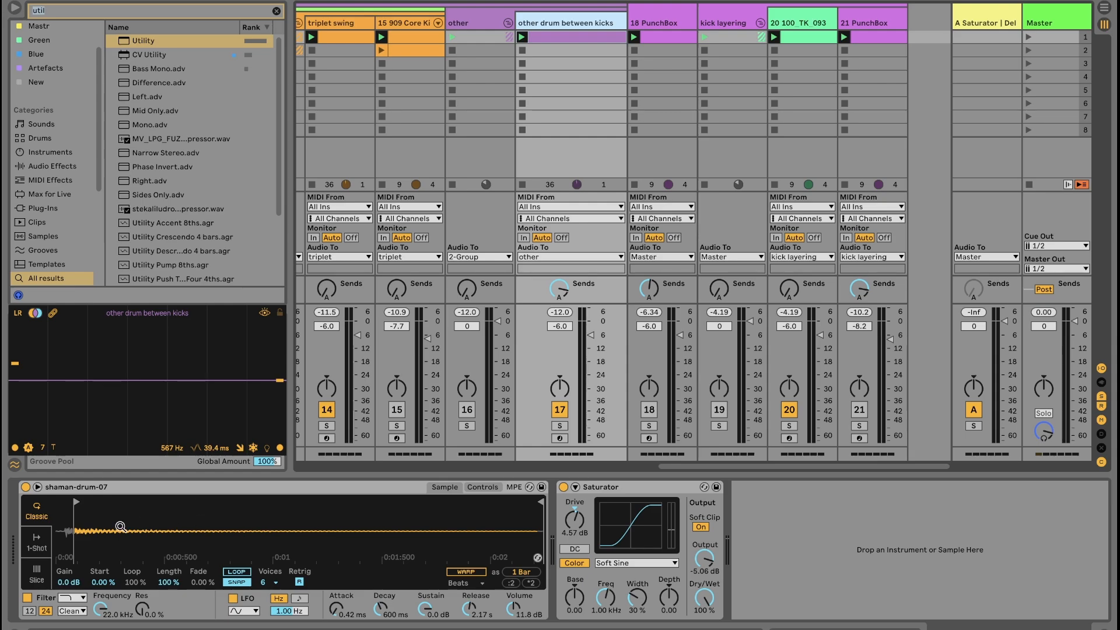
# Solo the other drum between kicks track during playback and switch off its Saturator.
pyautogui.press('space')
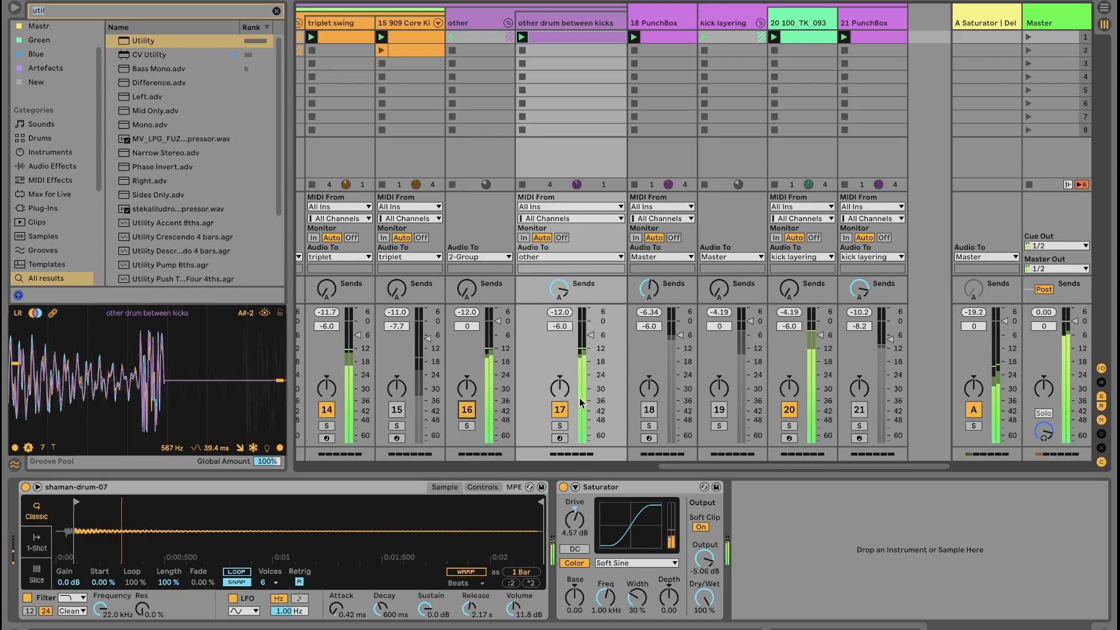
pyautogui.click(560, 427)
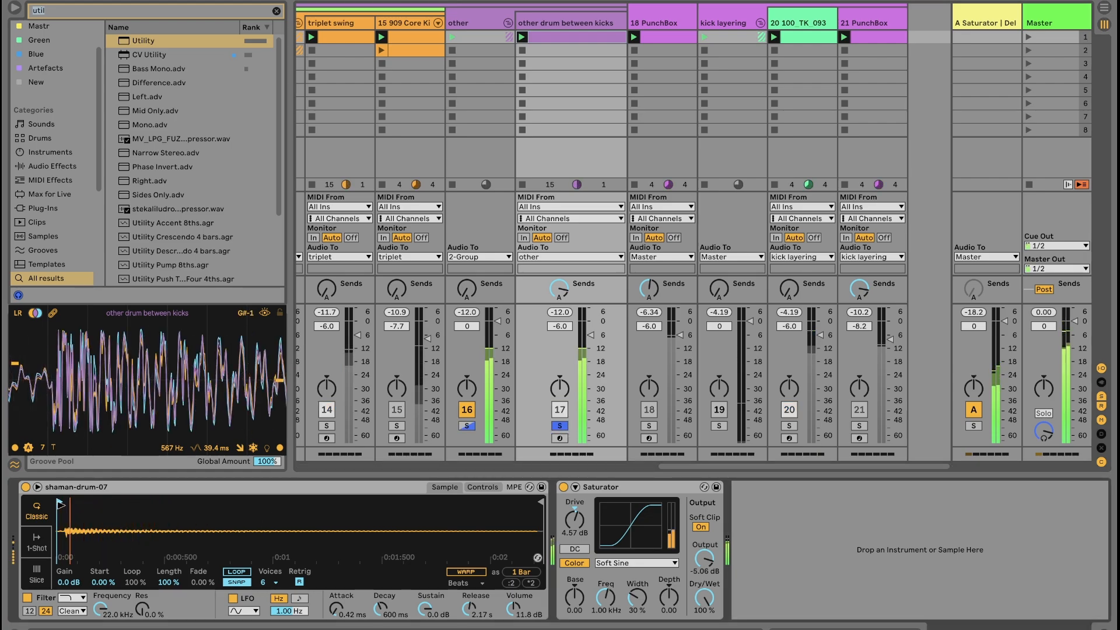
pyautogui.click(563, 486)
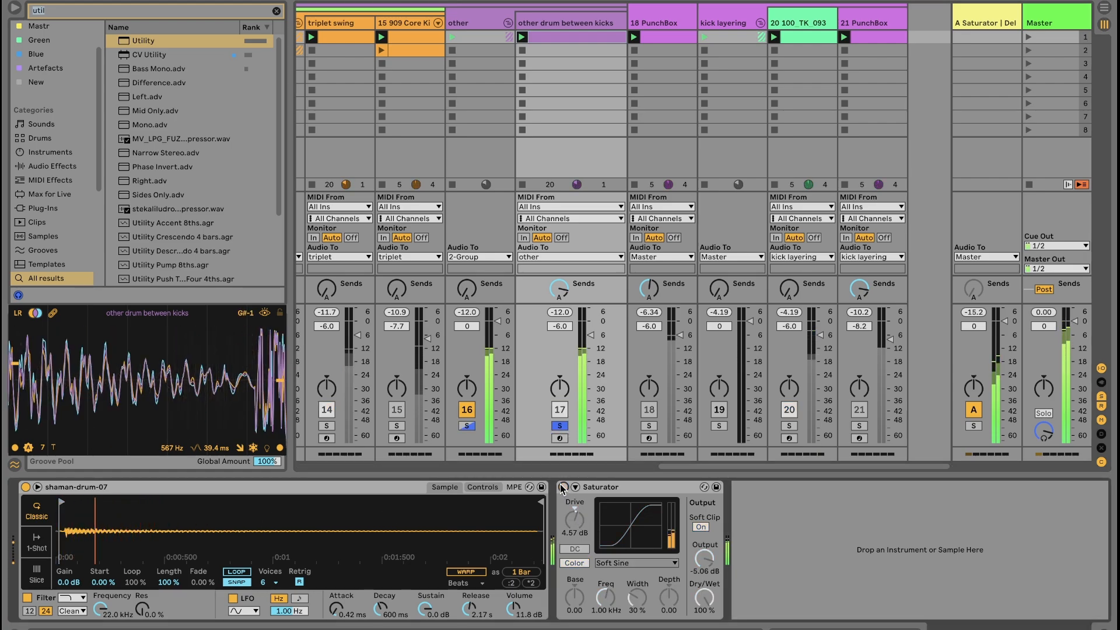
# Re-enable the Saturator, unsolo the other drum between kicks track and play the full mix.
pyautogui.click(564, 487)
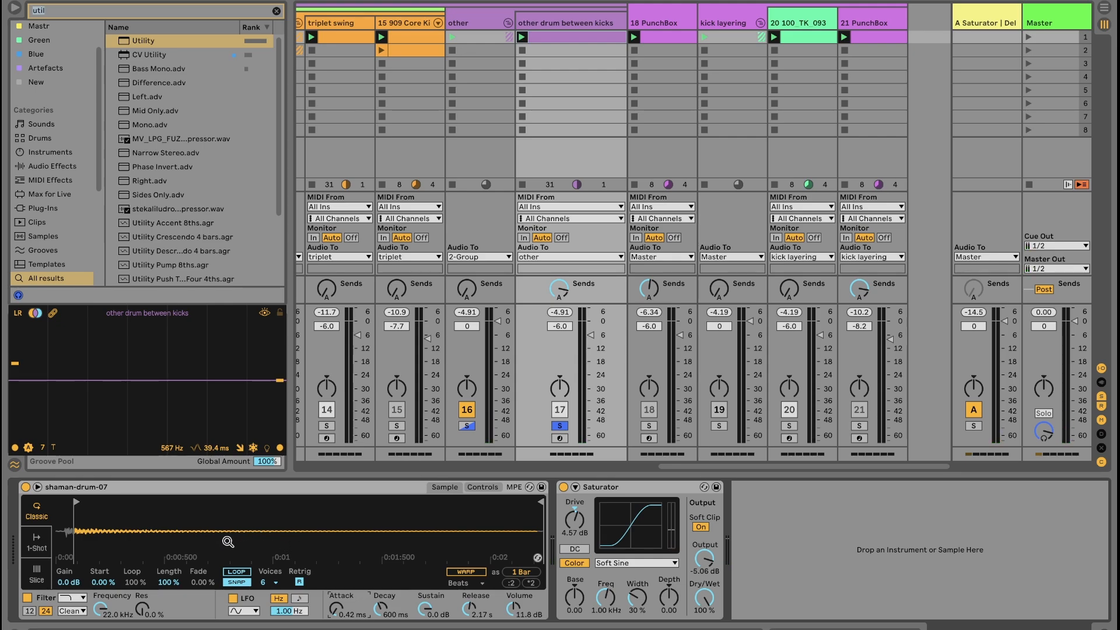
pyautogui.click(559, 428)
pyautogui.press('space')
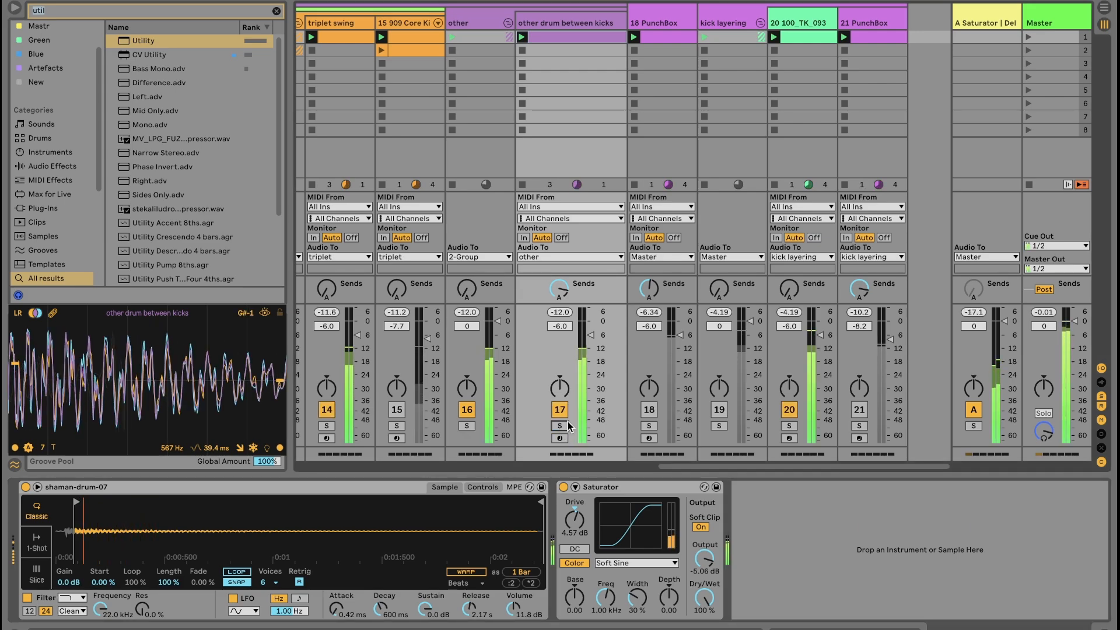
# Switch return track A off and back on during playback to compare, and stop playback.
pyautogui.click(974, 409)
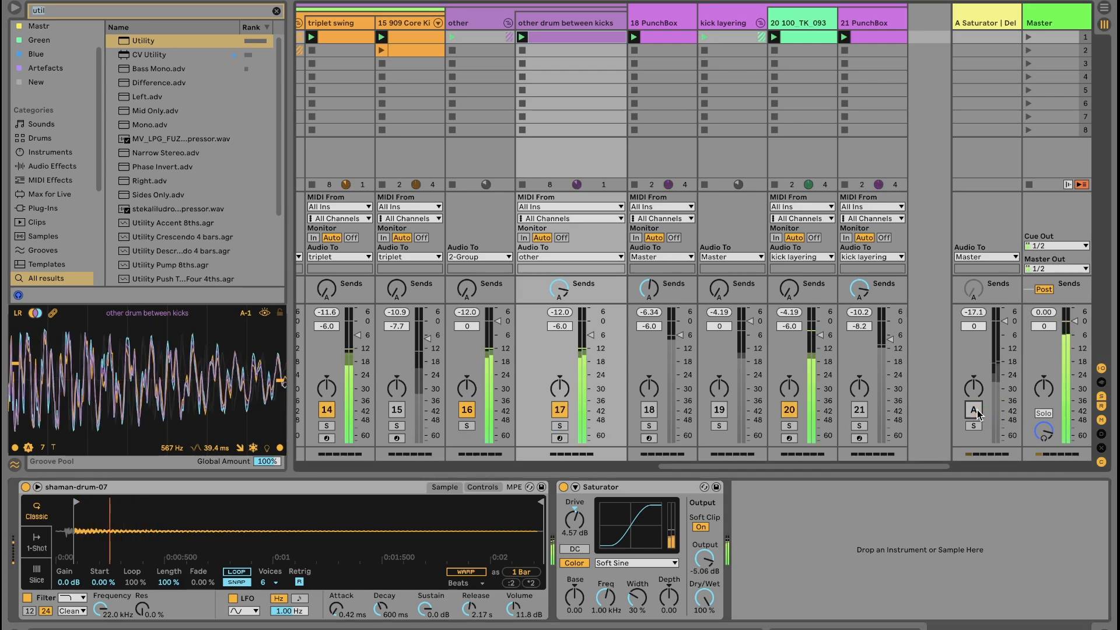
pyautogui.click(974, 409)
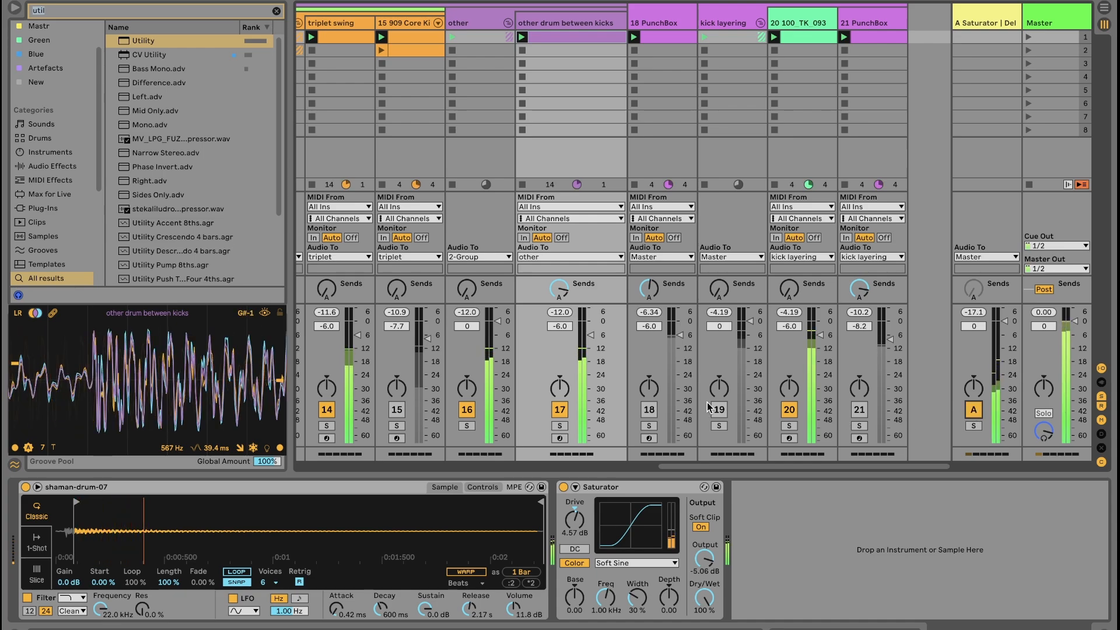
pyautogui.press('space')
# Deactivate the other group track and fold the 2 Group.
pyautogui.click(466, 411)
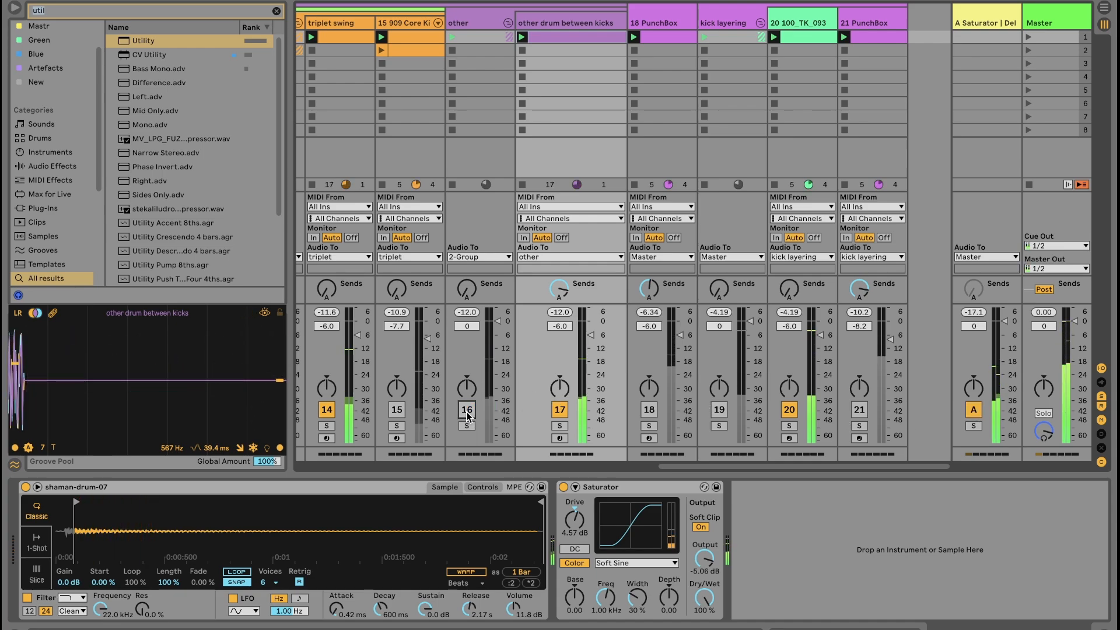
pyautogui.moveTo(720, 466); pyautogui.dragTo(248, 322)
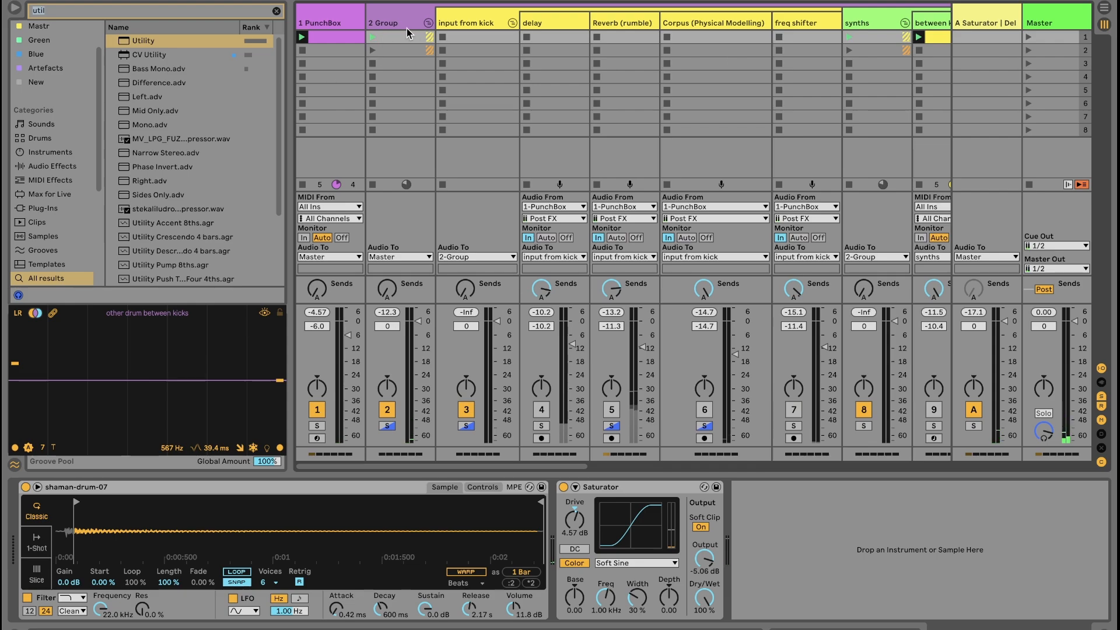
pyautogui.click(428, 23)
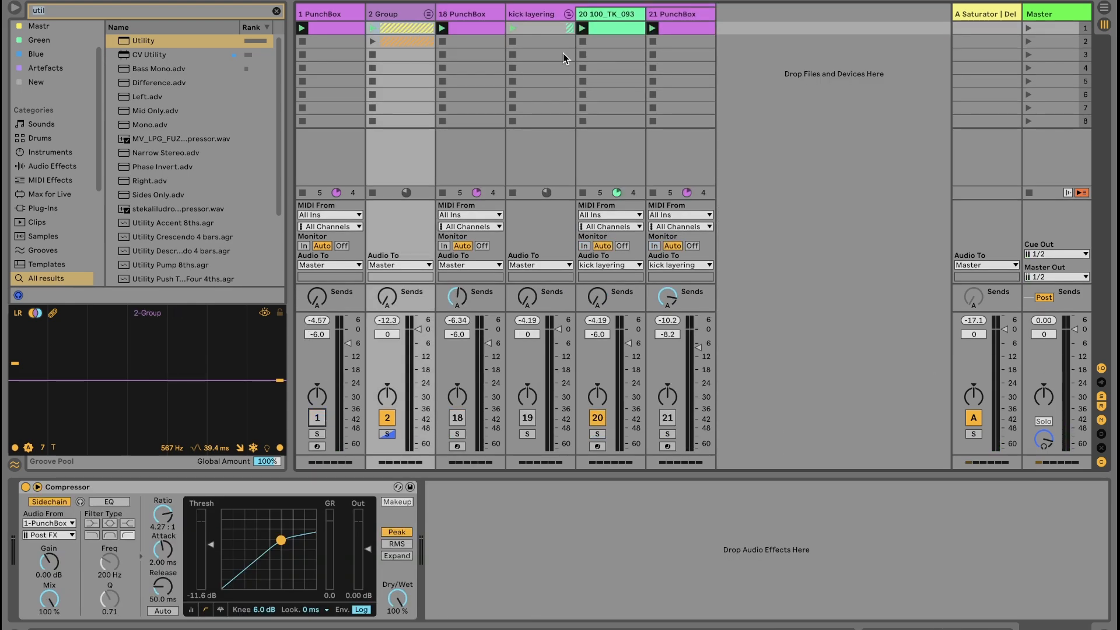
# Select the 18 PunchBox track and open its PunchBox plug-in window.
pyautogui.click(474, 15)
pyautogui.click(528, 16)
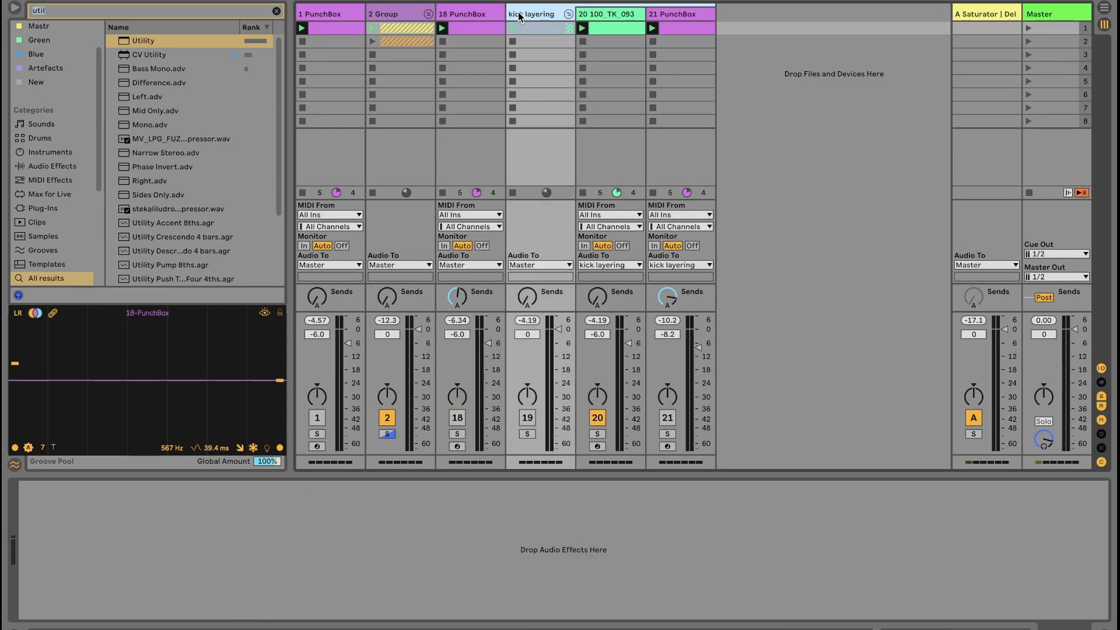
pyautogui.click(471, 15)
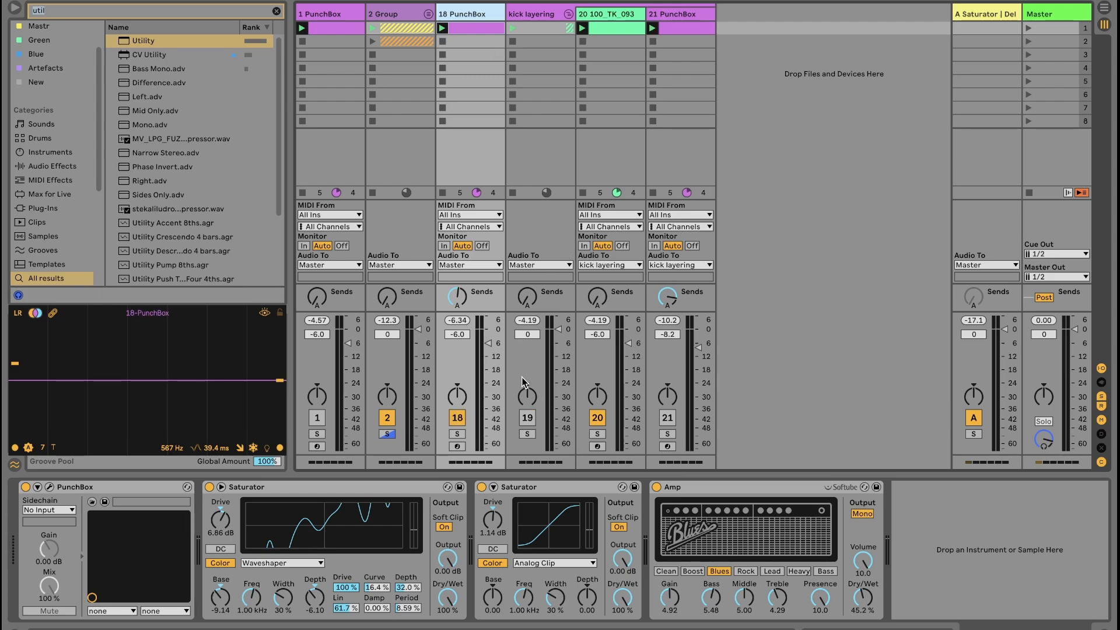
pyautogui.click(50, 488)
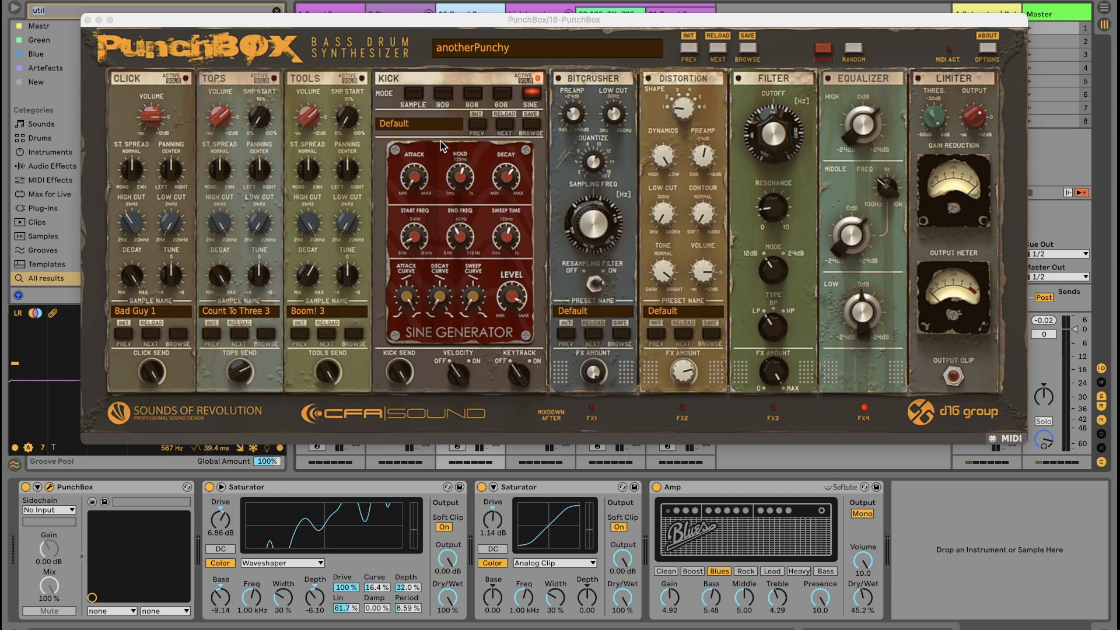
pyautogui.click(123, 495)
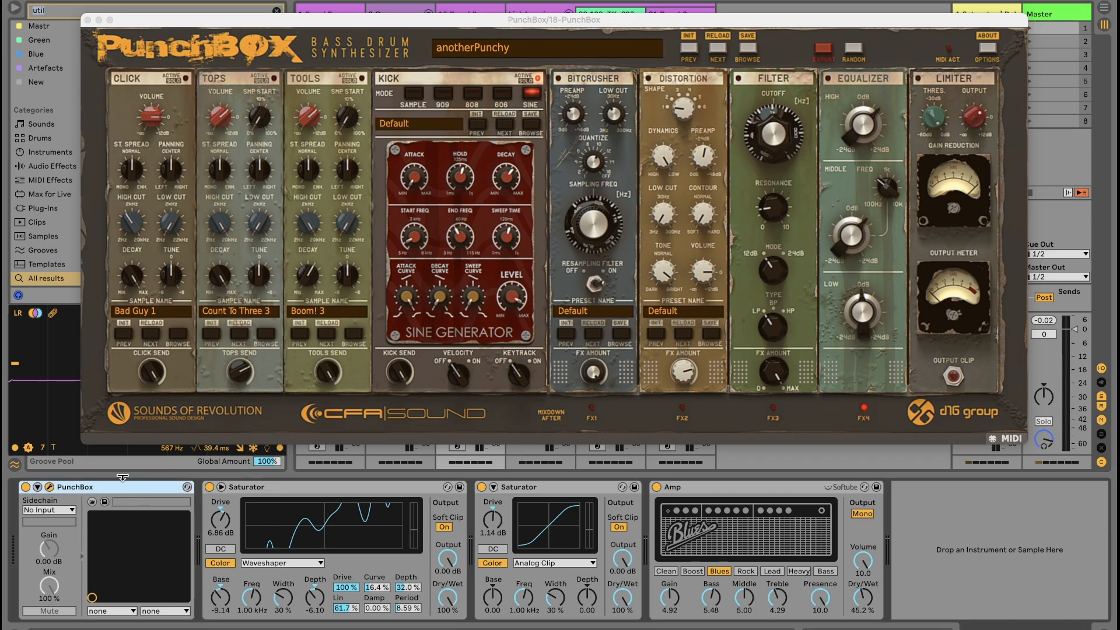
pyautogui.press('Delete')
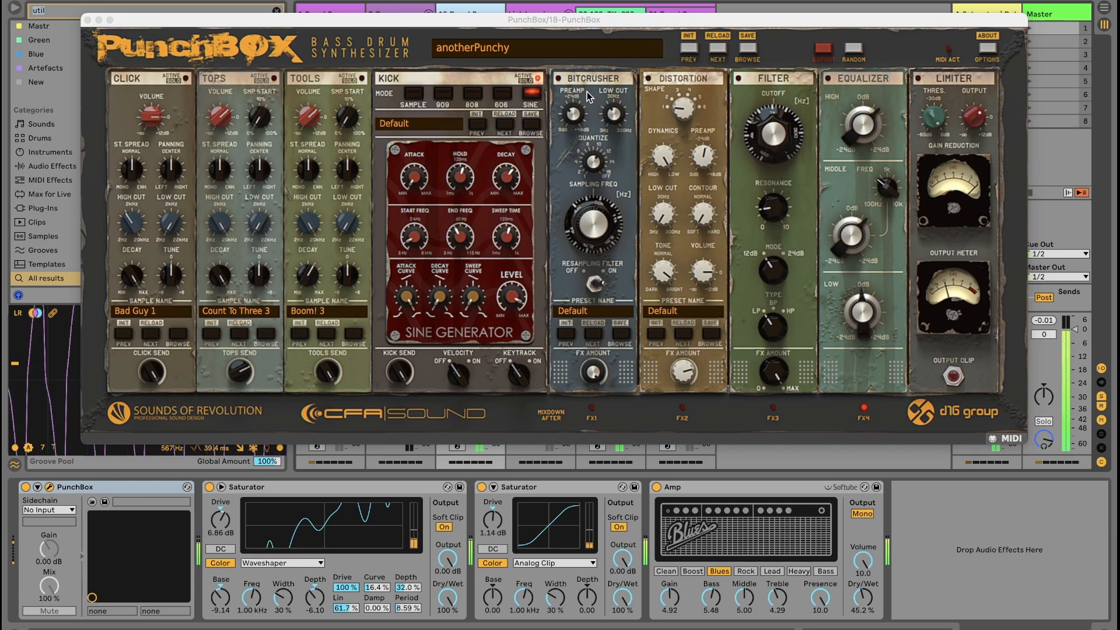
# Audition PunchBox's effect sections, such as the Bitcrusher, by toggling them during playback, and close the plug-in window.
pyautogui.click(559, 79)
pyautogui.click(560, 80)
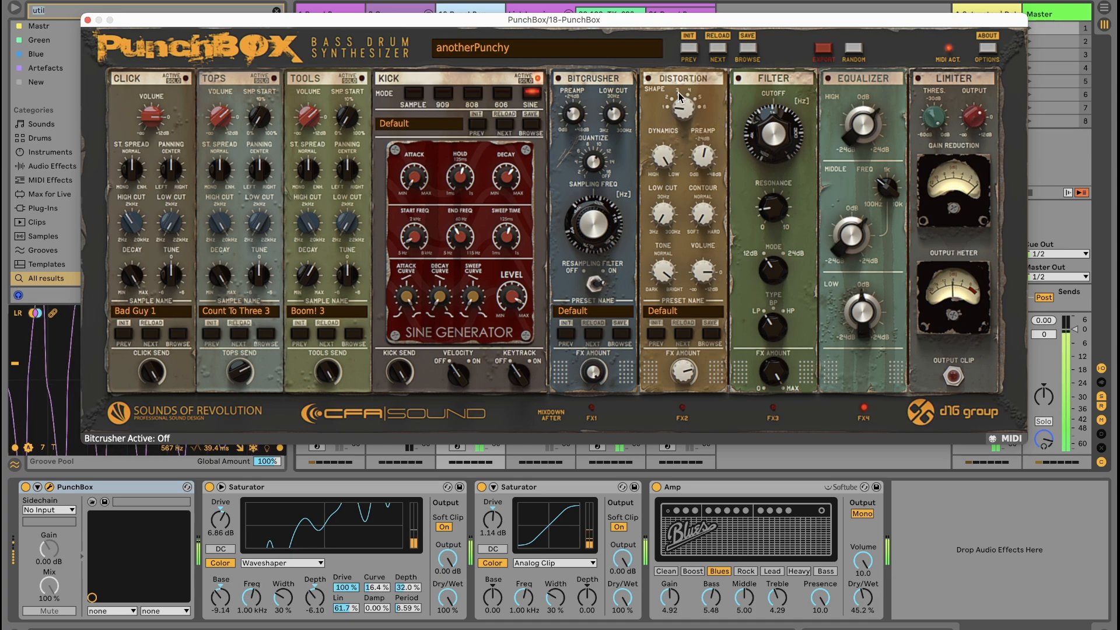
pyautogui.click(826, 79)
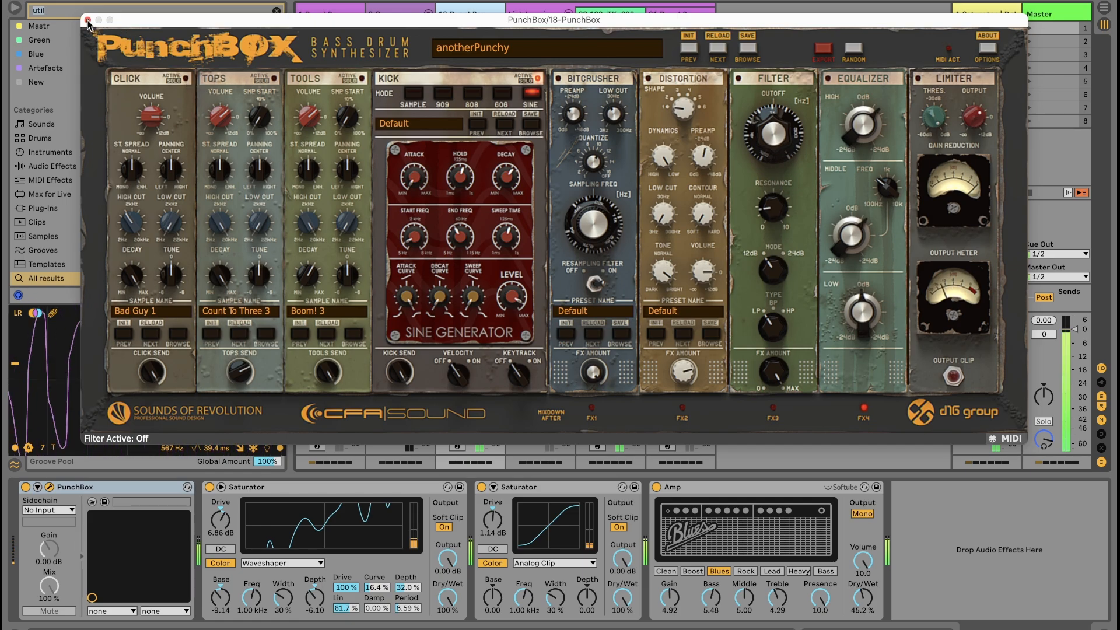
pyautogui.click(88, 20)
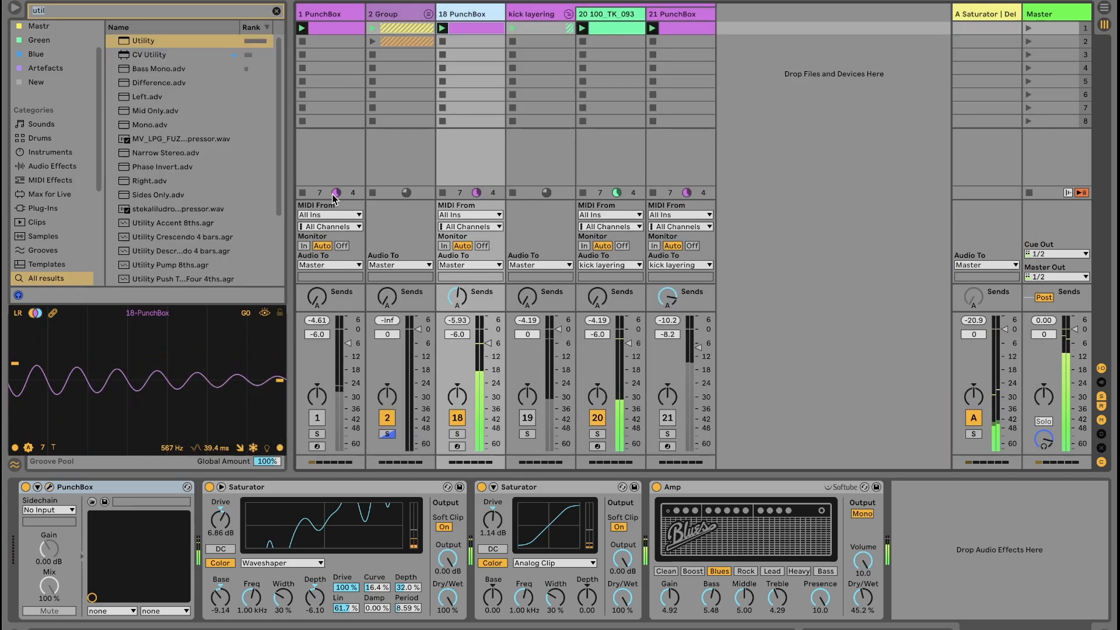
# Bypass the Amp and both Saturators on the 18 PunchBox track and re-enable them one by one during playback.
pyautogui.click(657, 488)
pyautogui.click(481, 488)
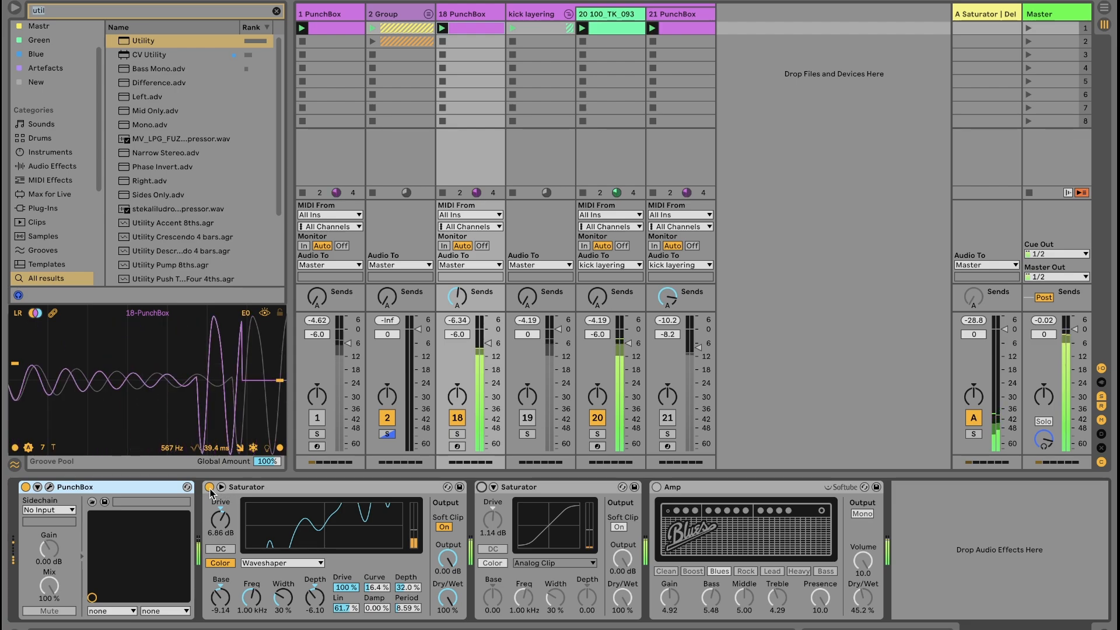
pyautogui.click(209, 488)
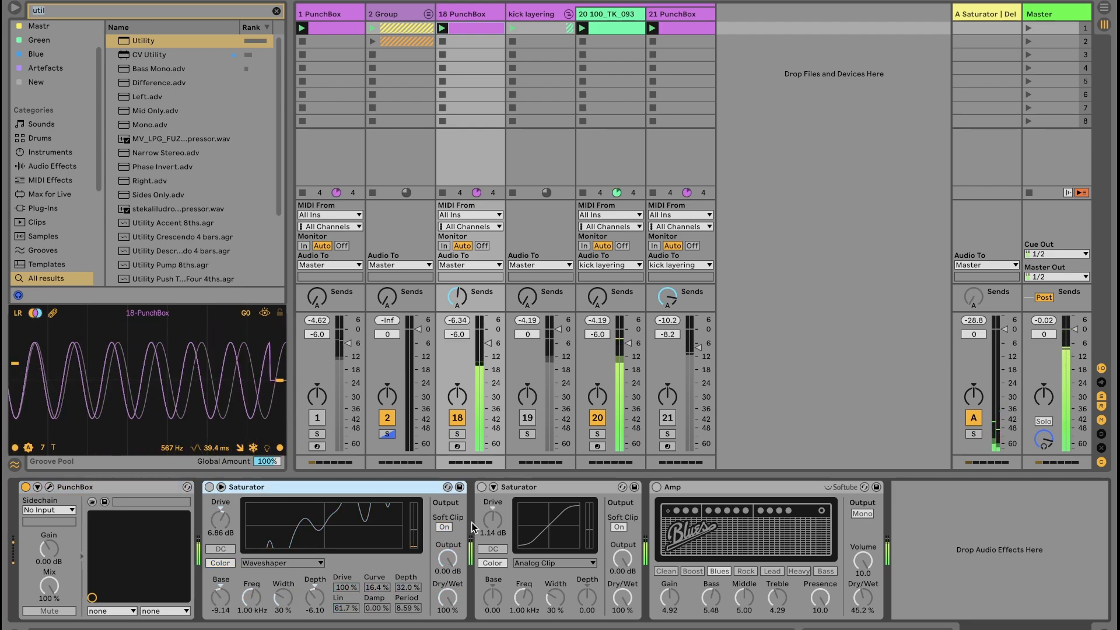
pyautogui.click(210, 487)
pyautogui.click(482, 487)
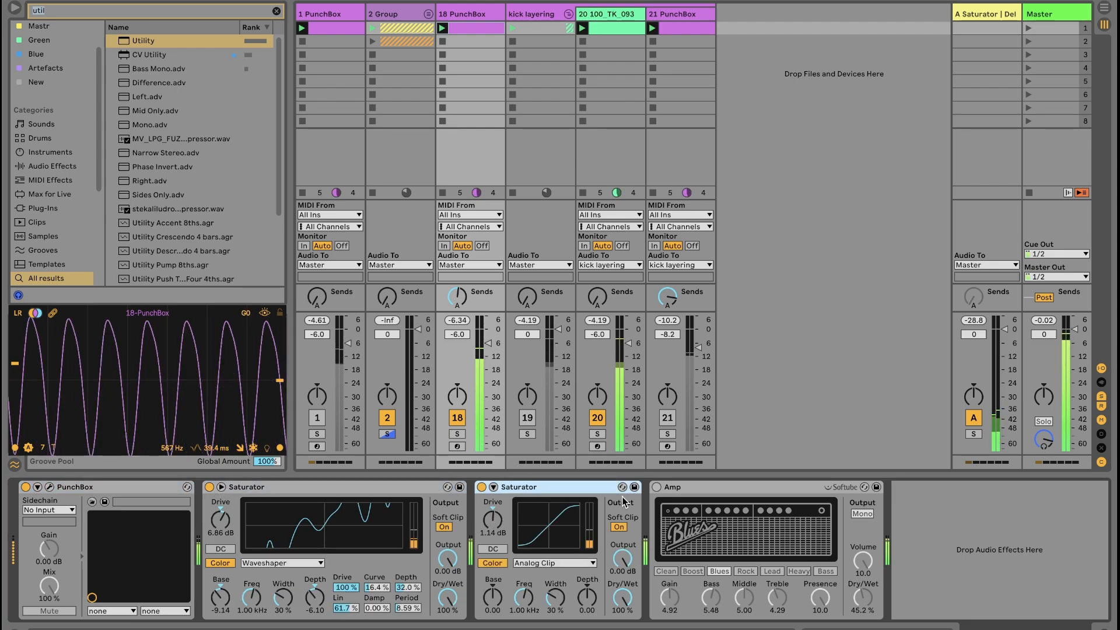
pyautogui.click(657, 487)
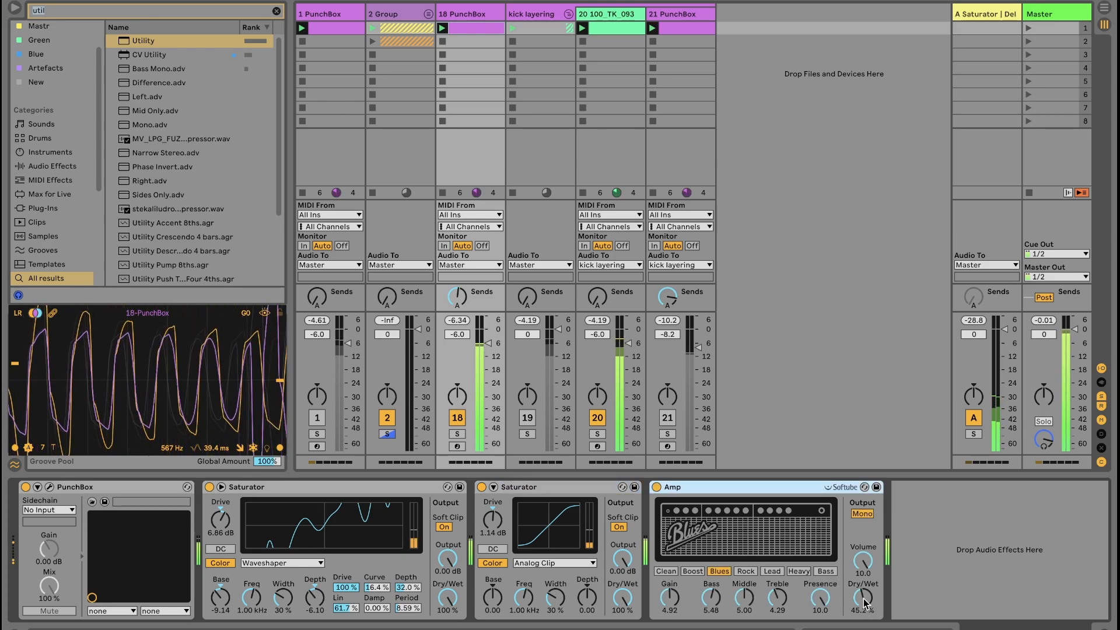
# Try the Amp's Dry/Wet at 100% and return it to 45.2% while listening to the kick.
pyautogui.moveTo(863, 599); pyautogui.dragTo(863, 534)
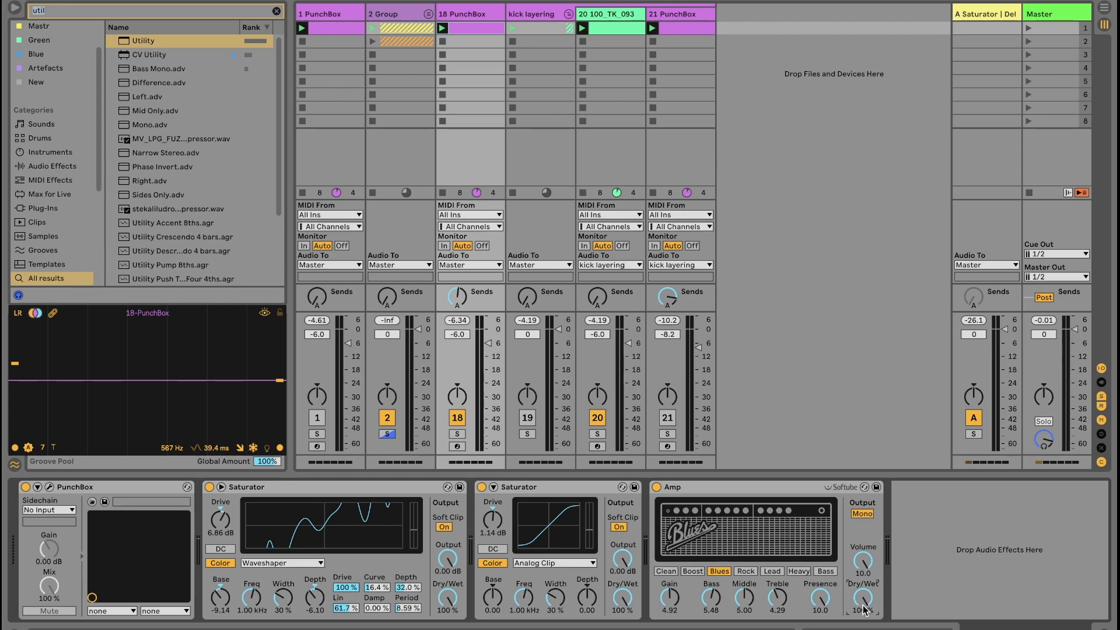
pyautogui.moveTo(864, 601); pyautogui.dragTo(872, 610)
pyautogui.press('space')
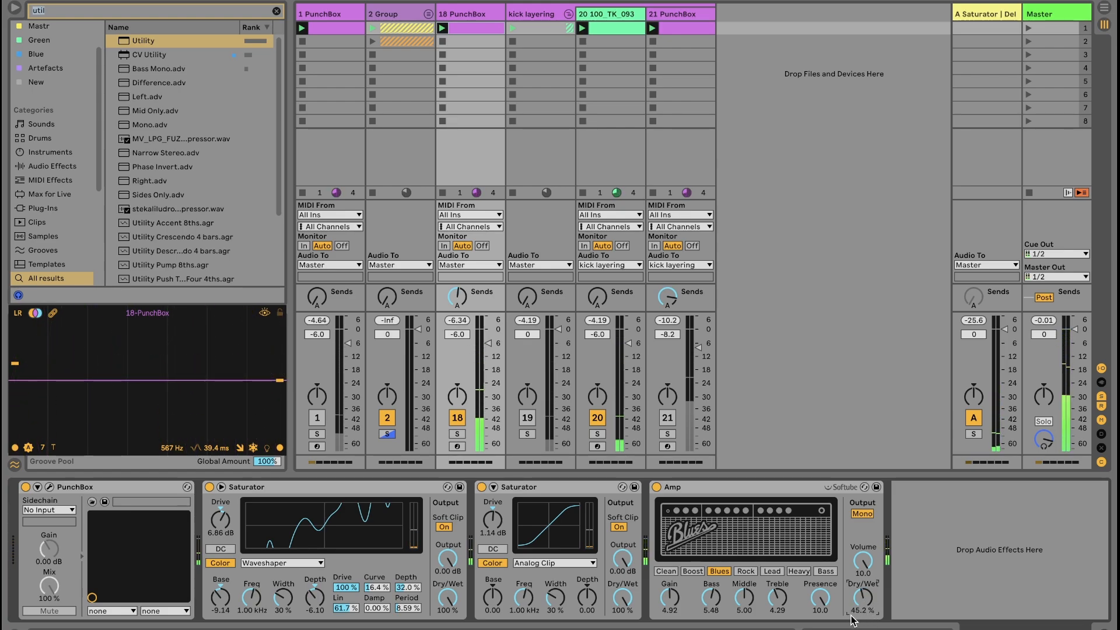
pyautogui.moveTo(866, 599); pyautogui.dragTo(866, 601)
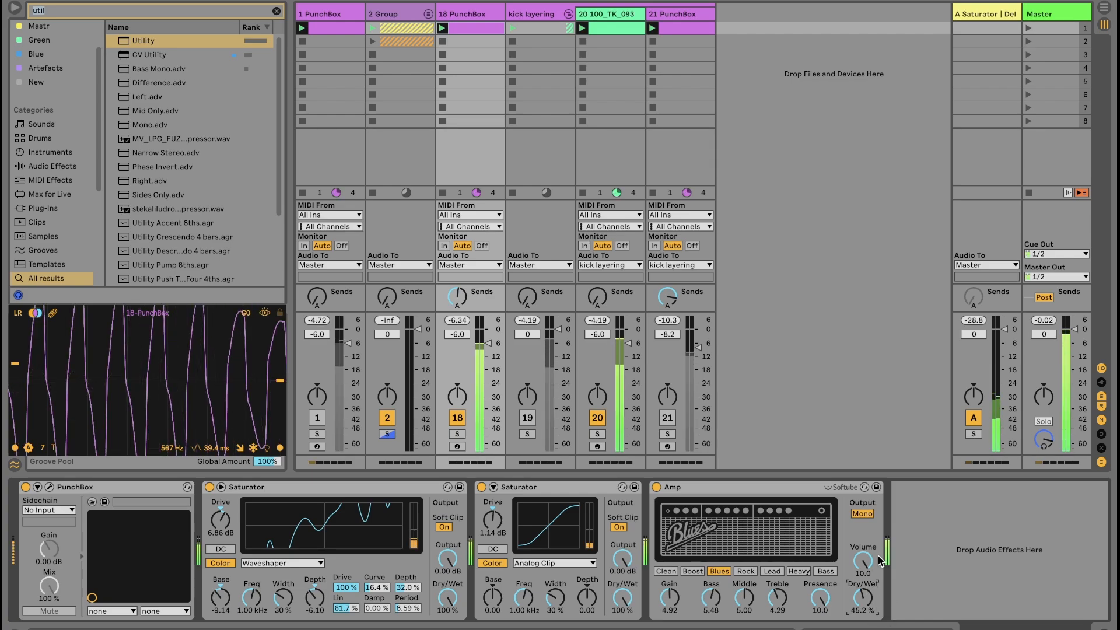
# Deactivate the 18 PunchBox track, activate the kick layering group and select it.
pyautogui.click(458, 418)
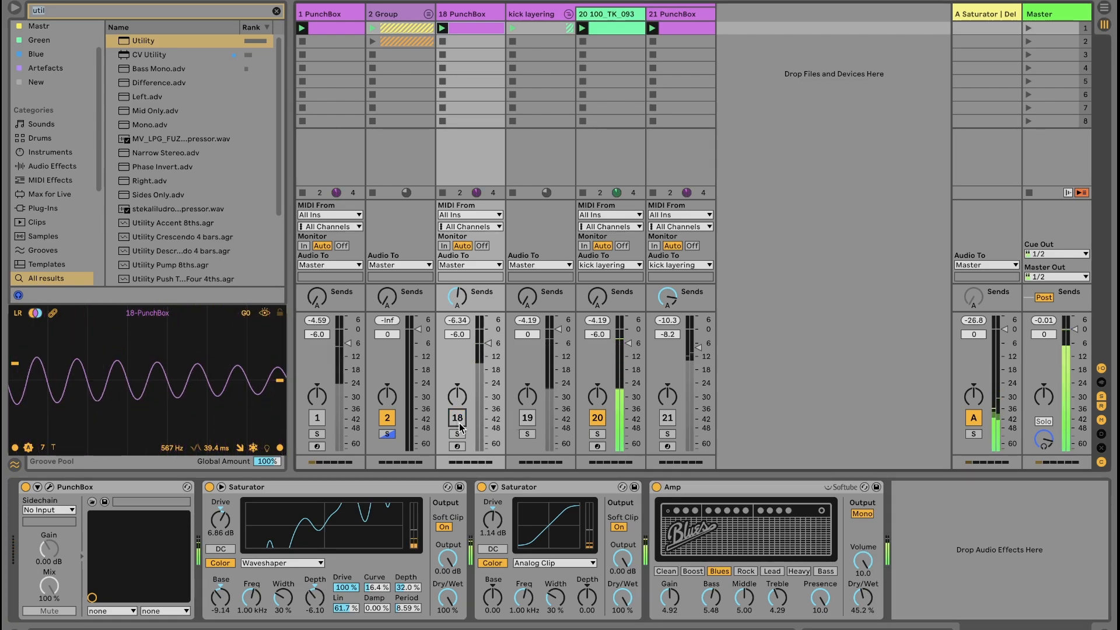
pyautogui.click(528, 417)
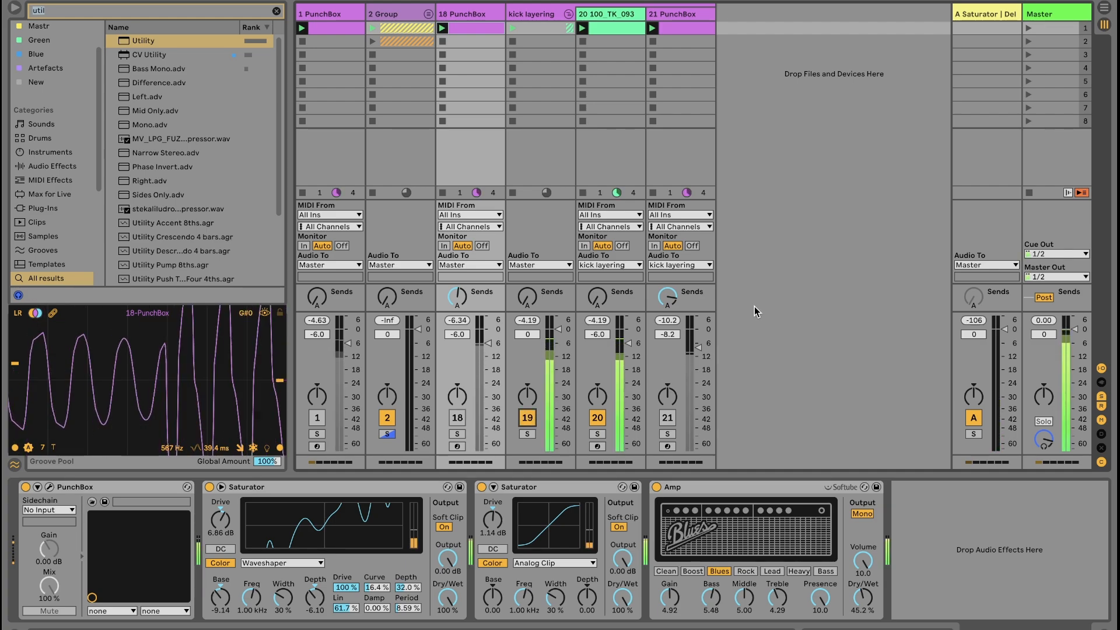
pyautogui.click(542, 61)
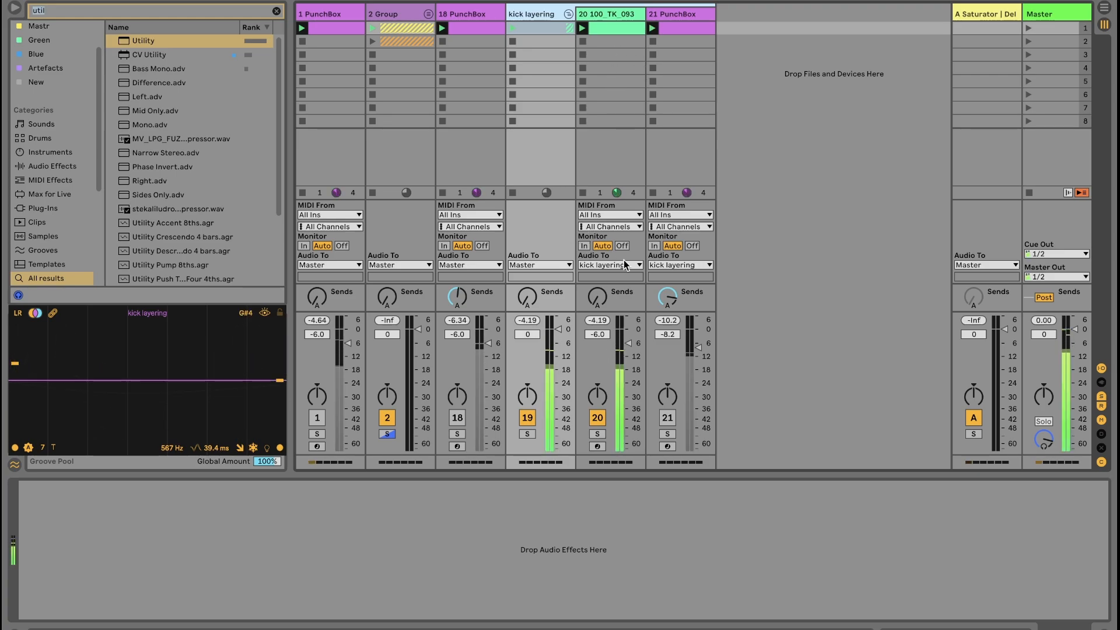
# Audition the 20 100_TK_093 and 21 PunchBox kick layers separately and together, leaving only 21 PunchBox active.
pyautogui.click(667, 417)
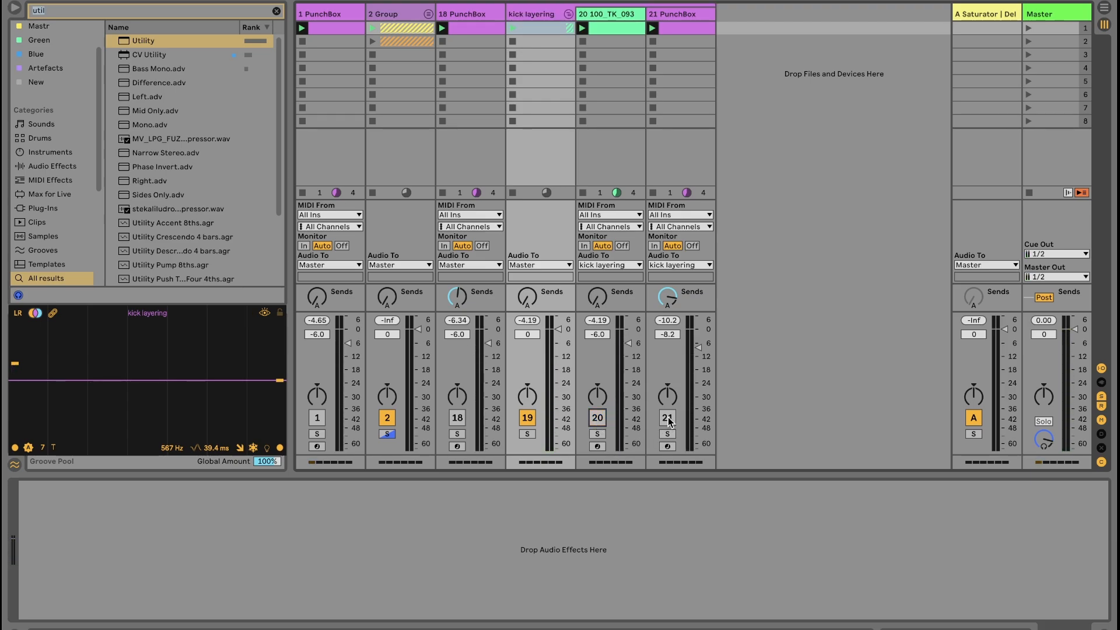
pyautogui.click(657, 121)
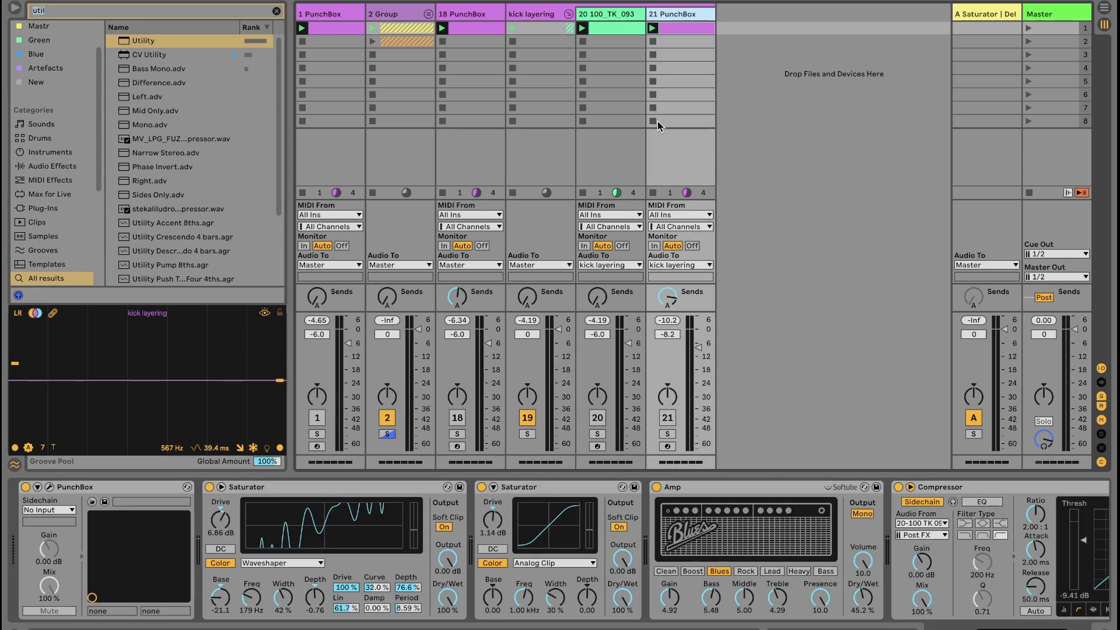
pyautogui.click(668, 418)
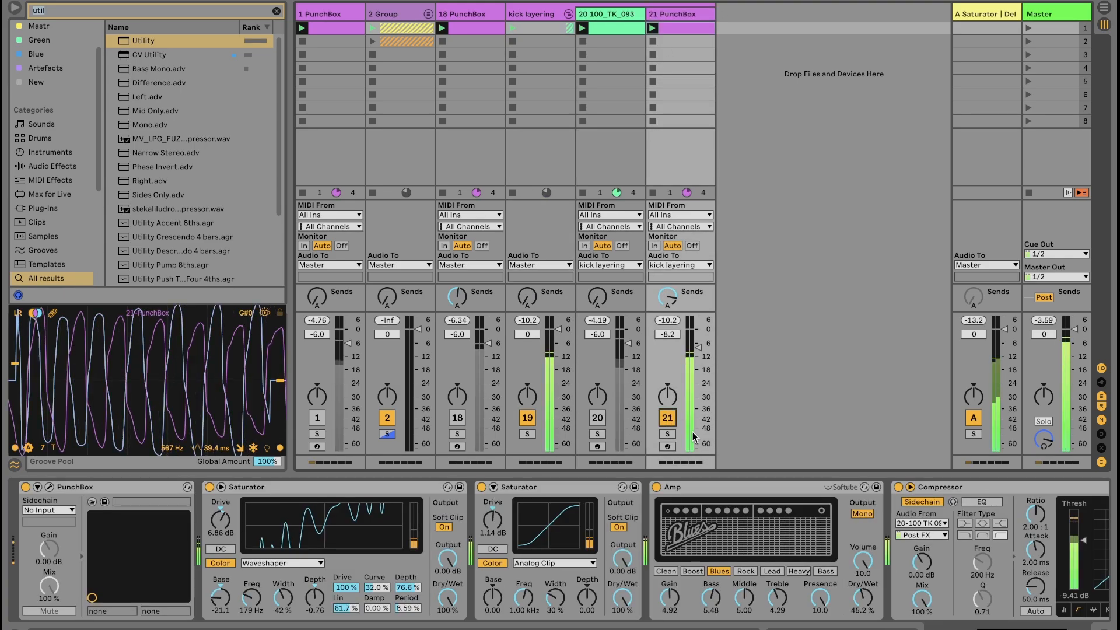
pyautogui.click(666, 419)
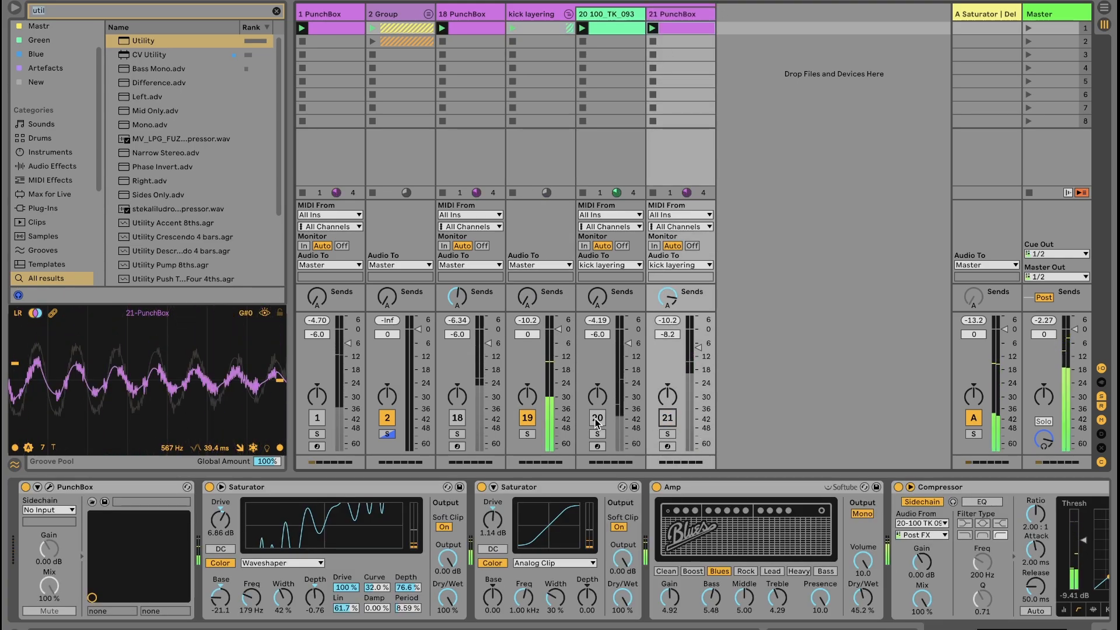
pyautogui.click(667, 418)
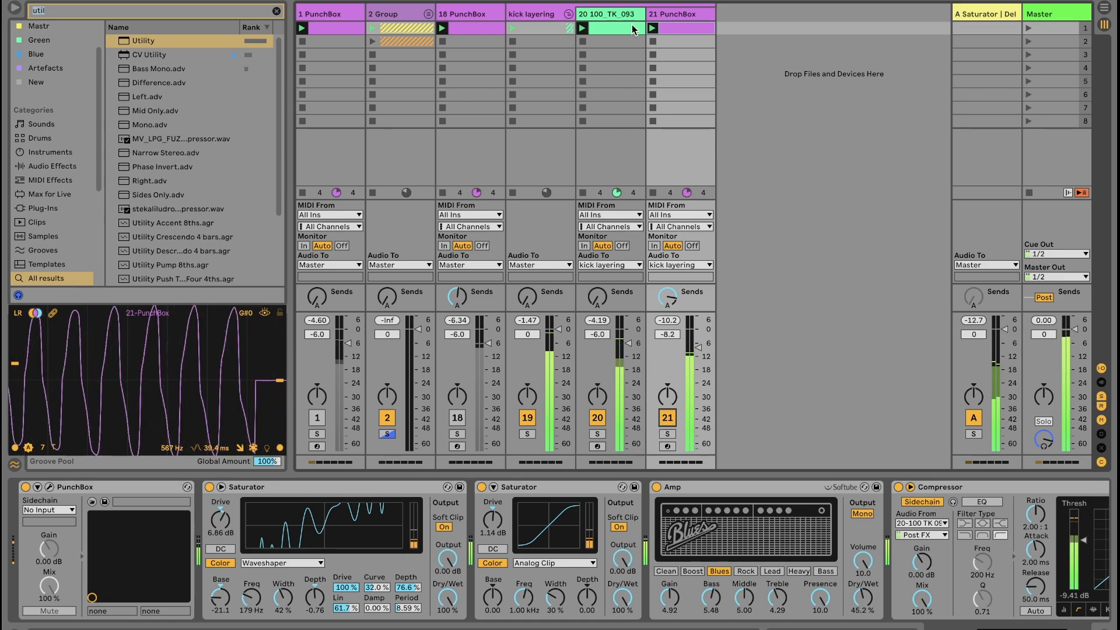
pyautogui.click(597, 419)
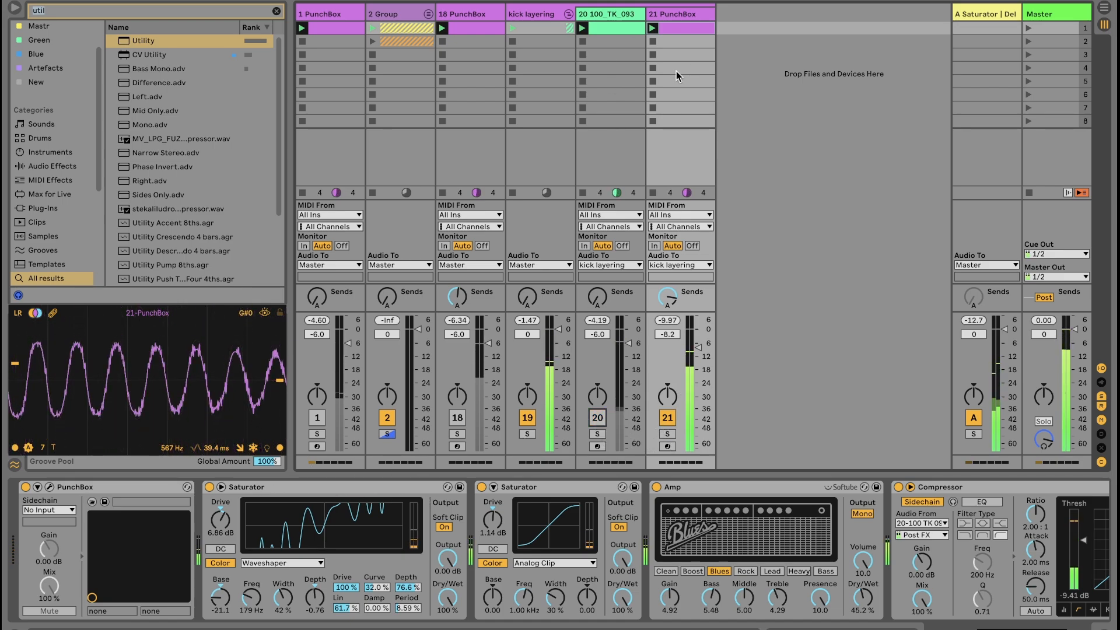
# Show the plug-in window of PunchBox on the 21 PunchBox track and delete that device.
pyautogui.click(694, 14)
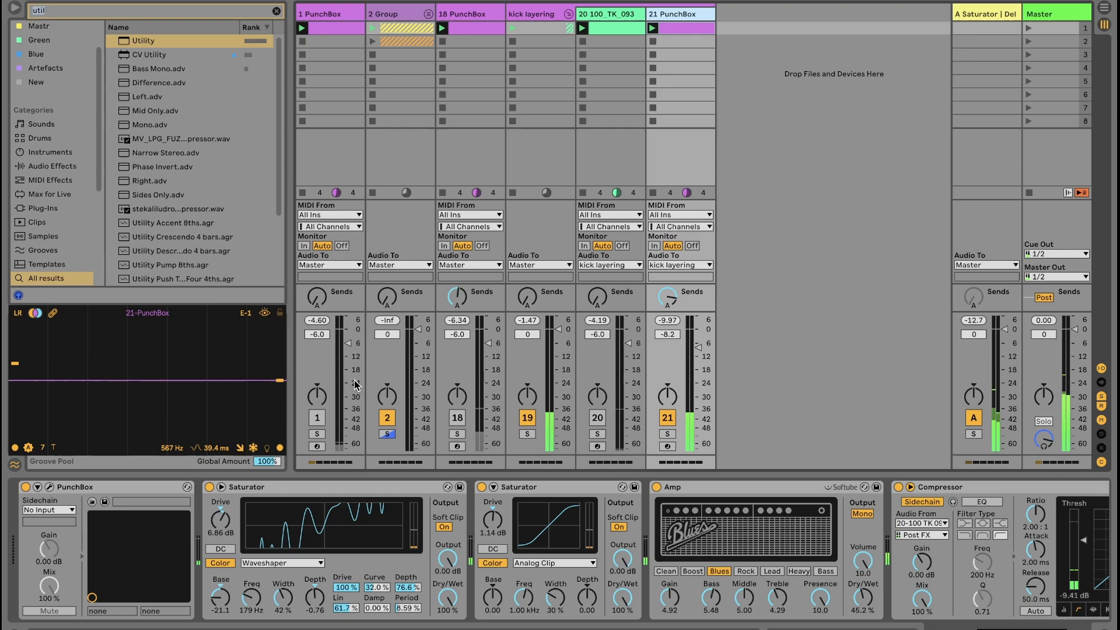
pyautogui.click(50, 487)
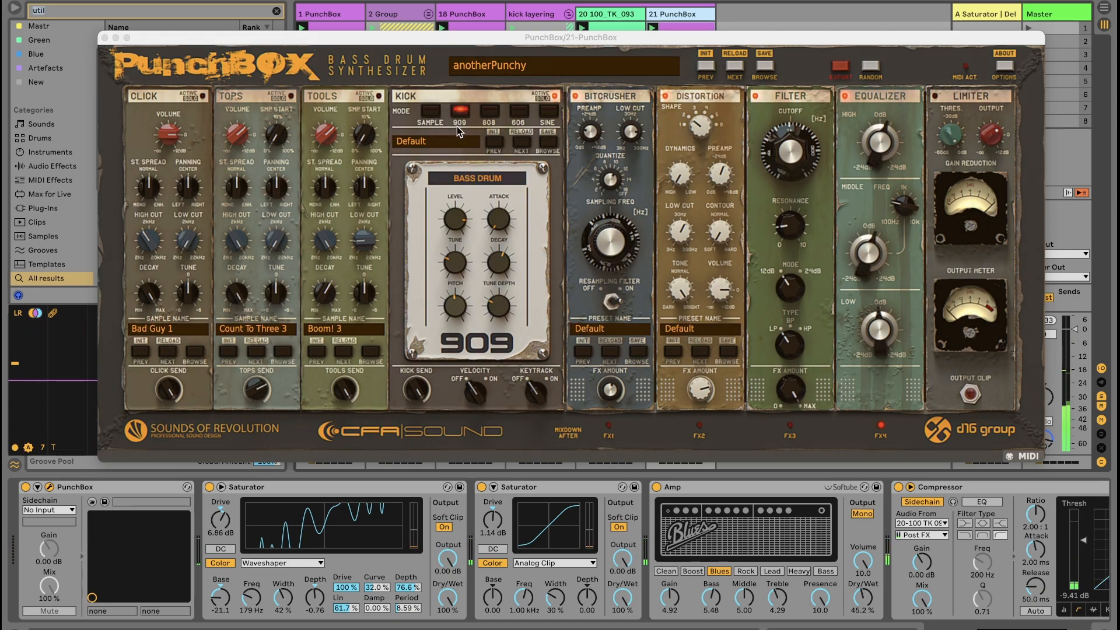
pyautogui.click(101, 484)
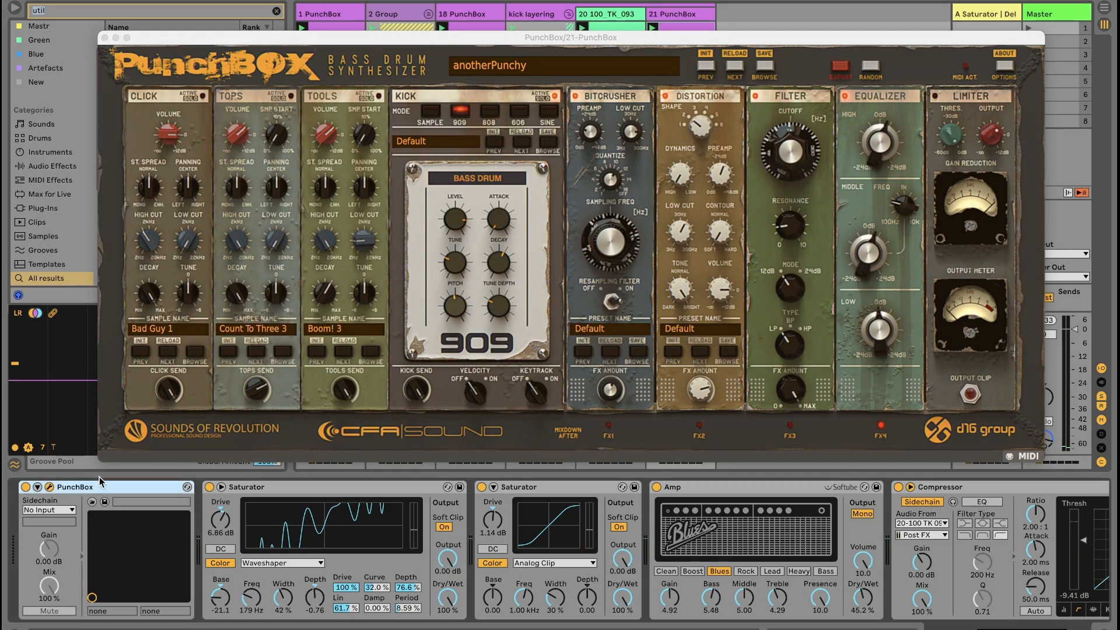
pyautogui.press('Delete')
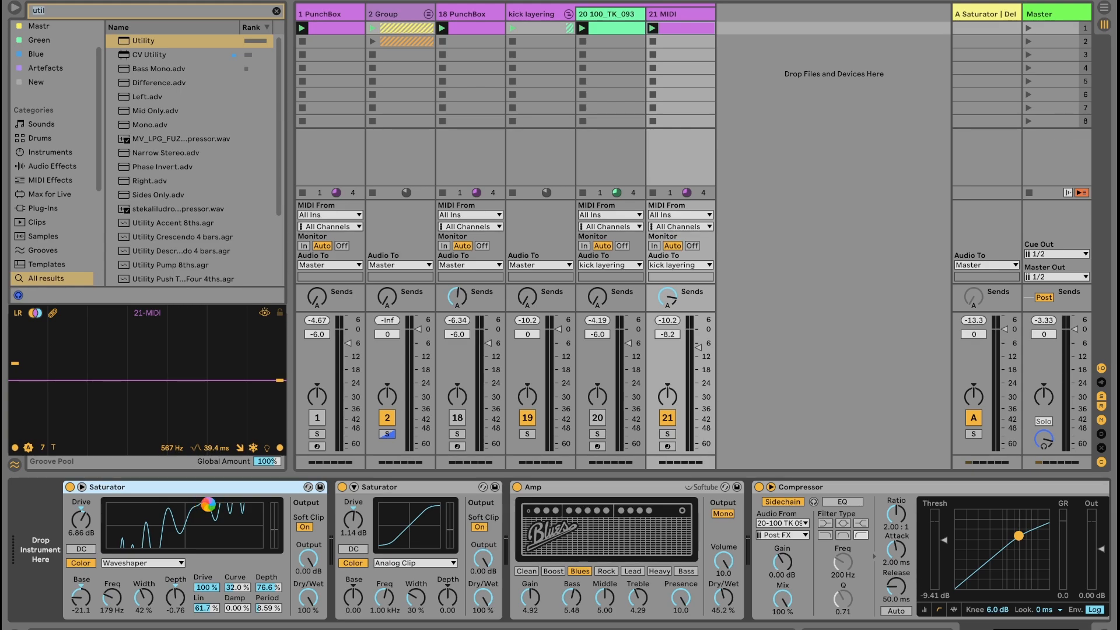
# Undo the PunchBox deletion on the 21 track, show its plug-in window and start playback.
pyautogui.press('super+z')
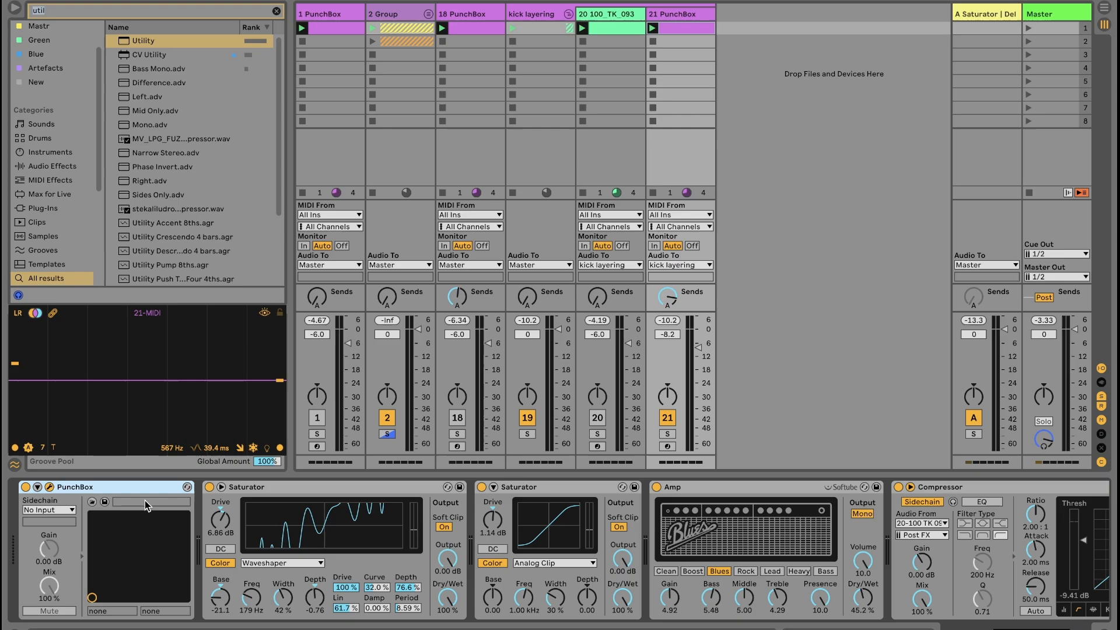
pyautogui.click(49, 488)
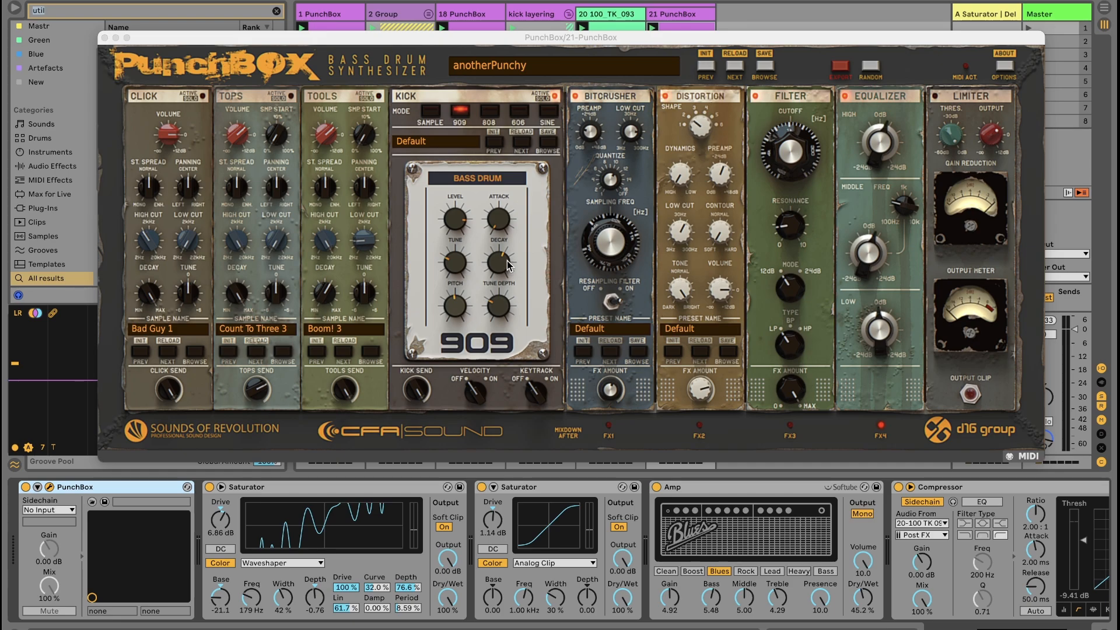
pyautogui.press('space')
pyautogui.click(677, 14)
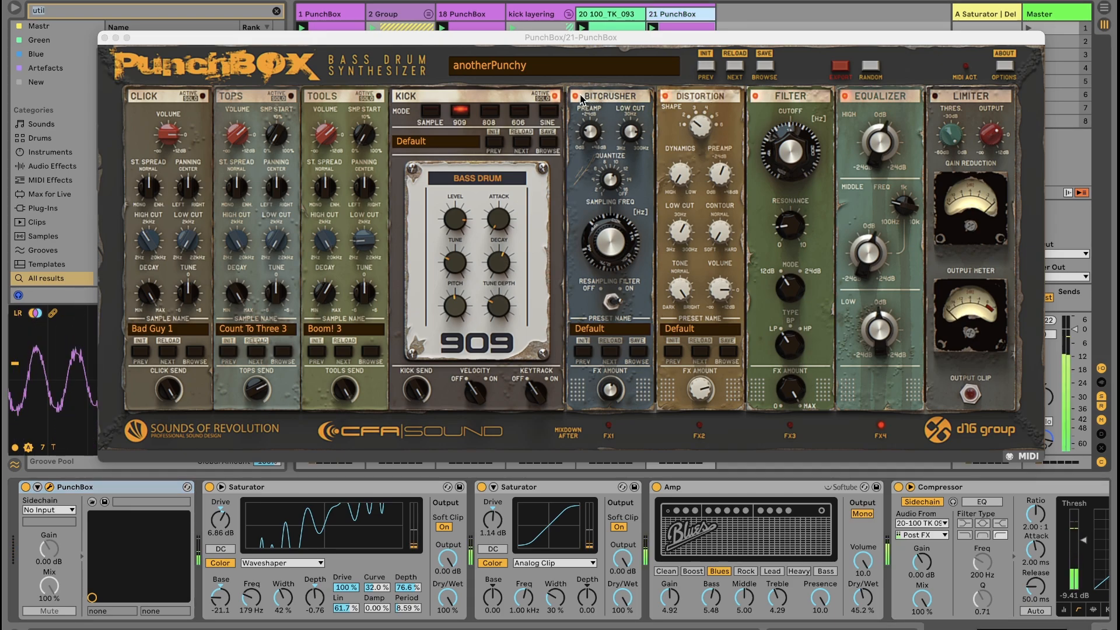
# Bypass the Bitcrusher, Distortion, Filter and Equalizer sections of PunchBox to audition the unprocessed kick.
pyautogui.click(577, 95)
pyautogui.click(665, 96)
pyautogui.click(756, 96)
pyautogui.click(846, 96)
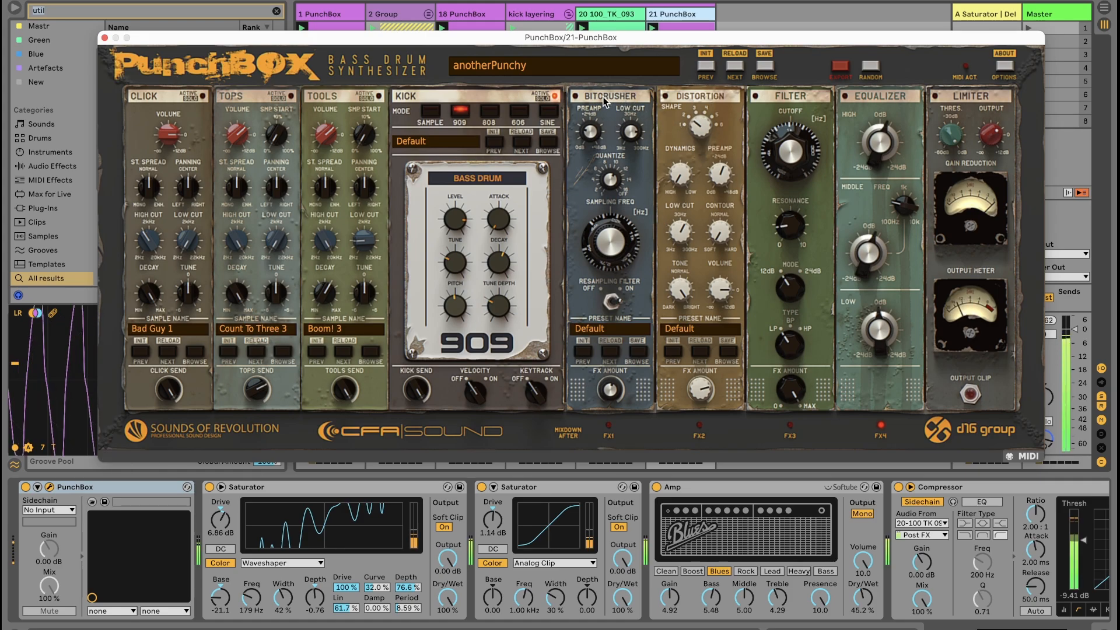
# Re-enable PunchBox's Bitcrusher, Distortion, Filter and Equalizer one by one while listening, and close the plug-in window.
pyautogui.click(576, 96)
pyautogui.click(666, 96)
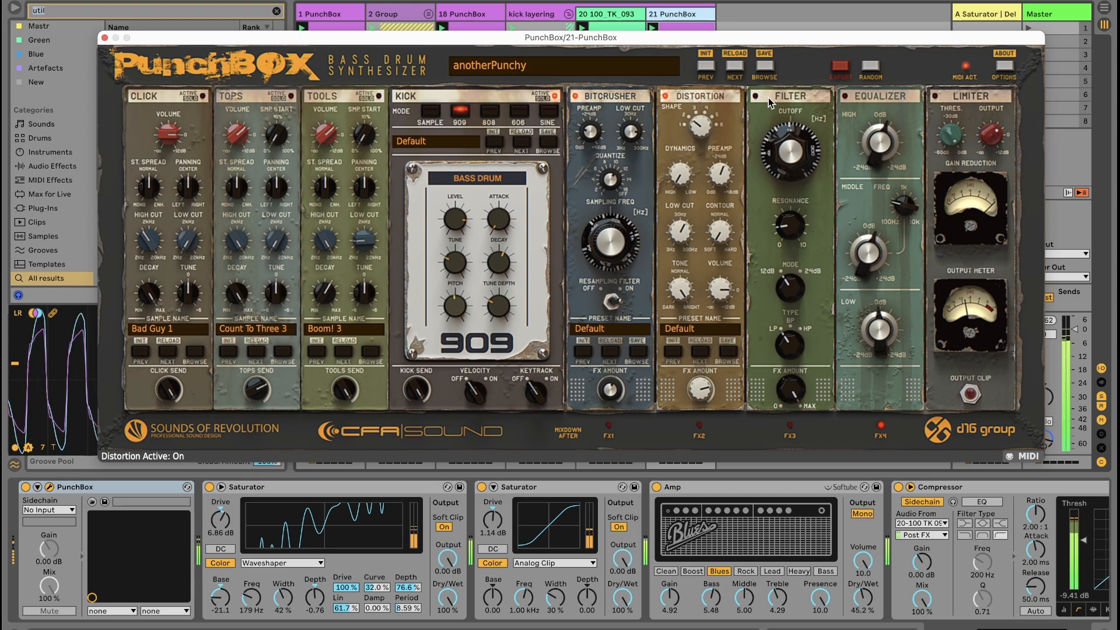
pyautogui.click(755, 96)
pyautogui.click(845, 96)
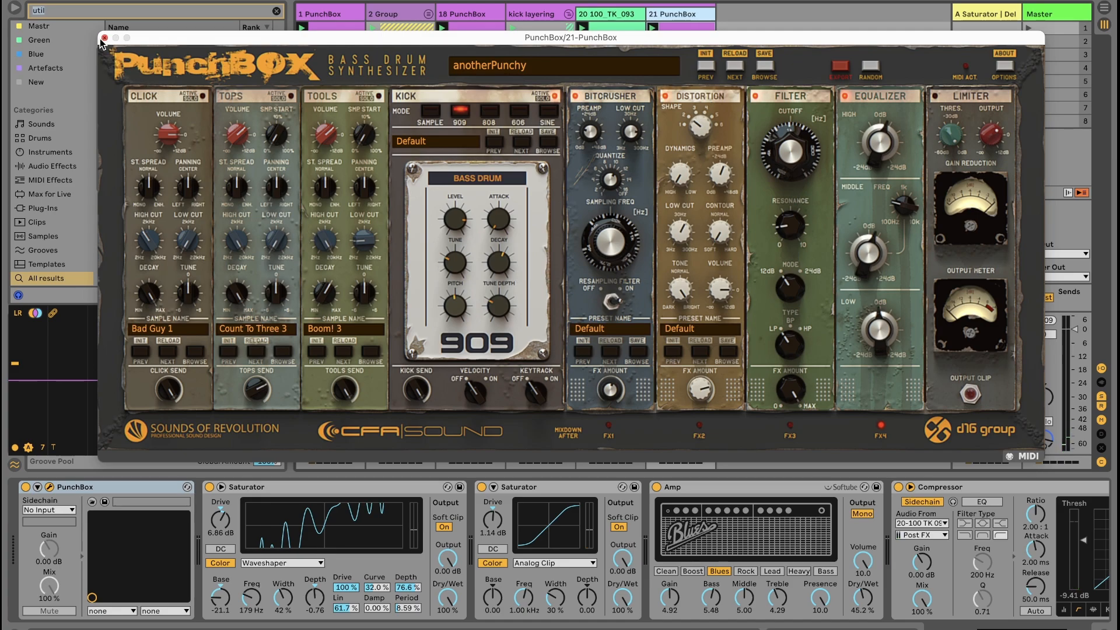
pyautogui.click(105, 38)
# Deactivate both Saturators, the Amp and the Compressor on the 21 PunchBox track to hear the kick without effects.
pyautogui.click(338, 490)
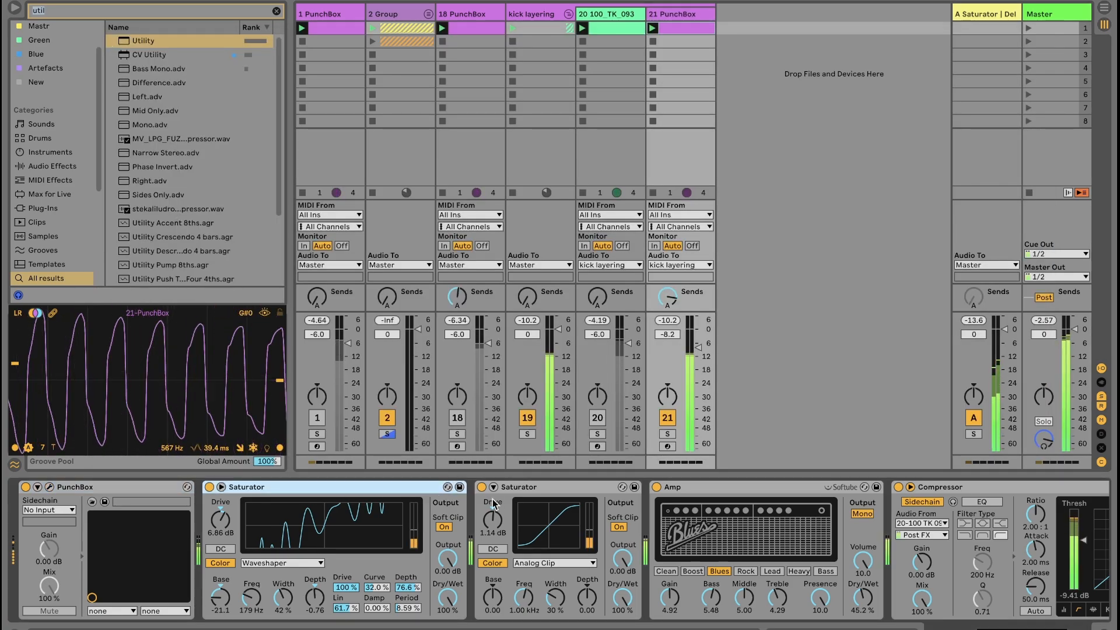
pyautogui.press('0')
pyautogui.click(540, 489)
pyautogui.press('0')
pyautogui.click(695, 489)
pyautogui.press('0')
pyautogui.click(965, 488)
pyautogui.press('0')
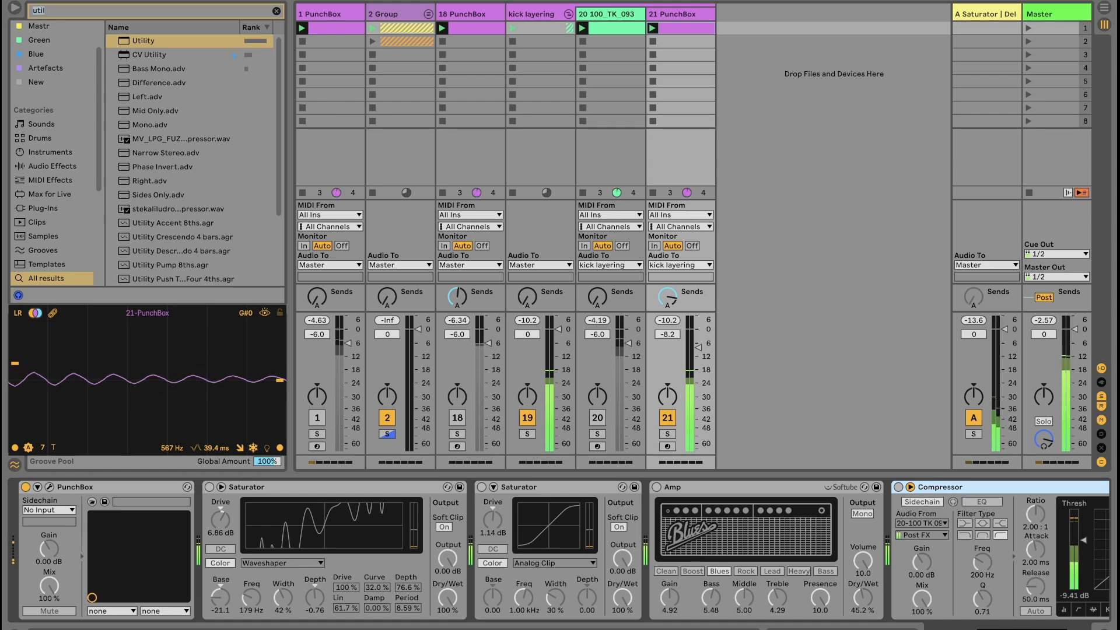
pyautogui.hscroll(5, 965, 490)
pyautogui.hscroll(-5, 700, 496)
# Reactivate both Saturators, the Amp and the Compressor on 21 PunchBox one after another while listening.
pyautogui.click(402, 489)
pyautogui.press('0')
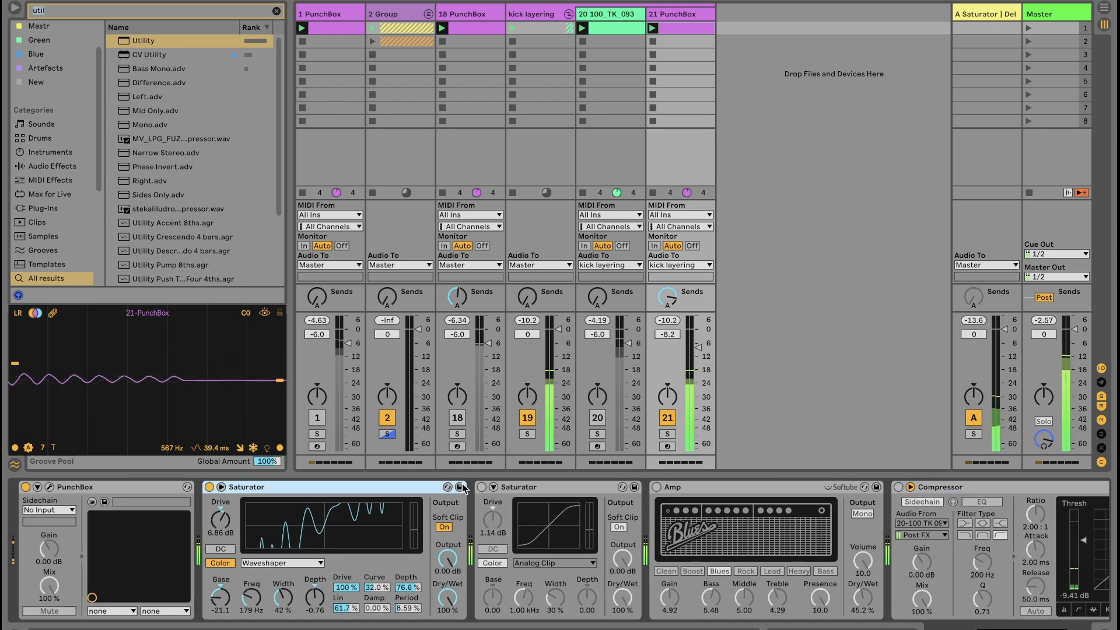
pyautogui.click(551, 492)
pyautogui.press('0')
pyautogui.click(730, 490)
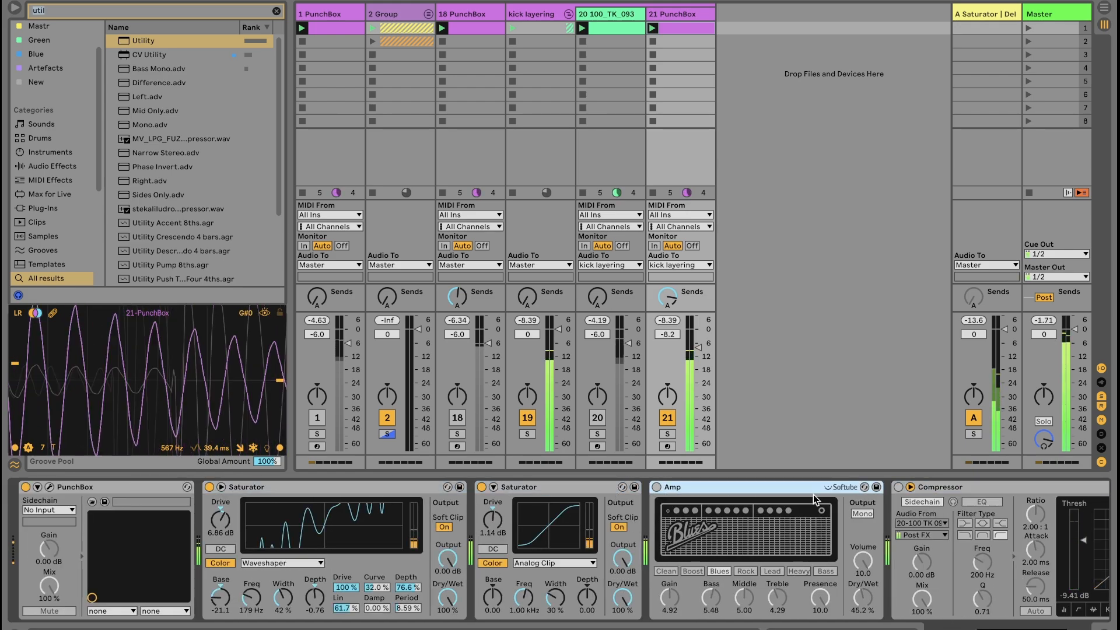
pyautogui.press('0')
pyautogui.click(947, 488)
pyautogui.press('0')
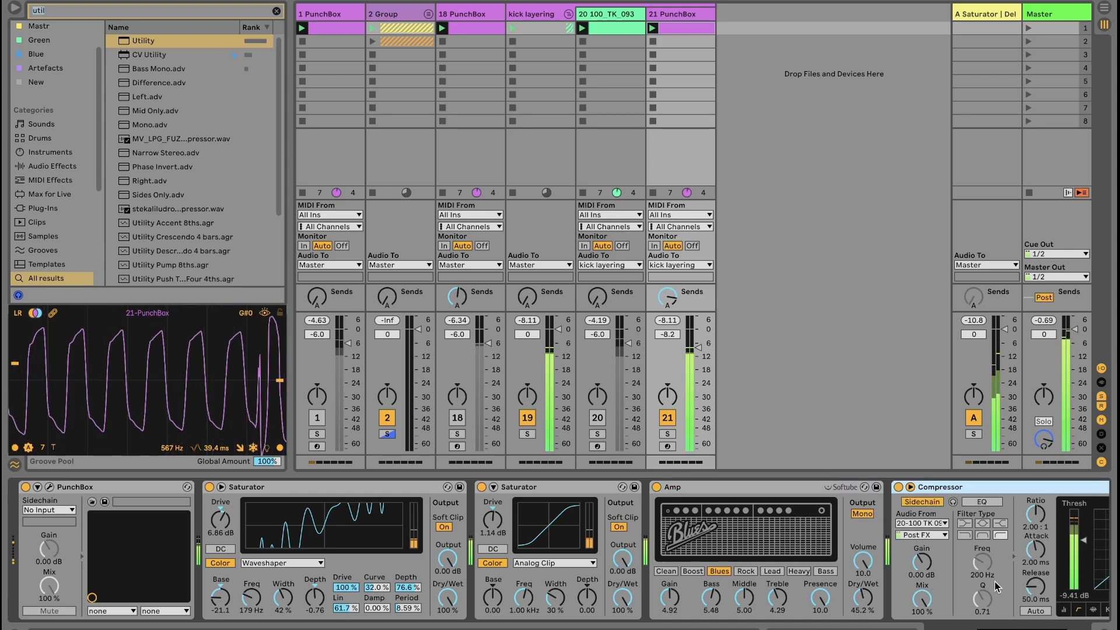
pyautogui.hscroll(3, 968, 627)
pyautogui.hscroll(-3, 969, 626)
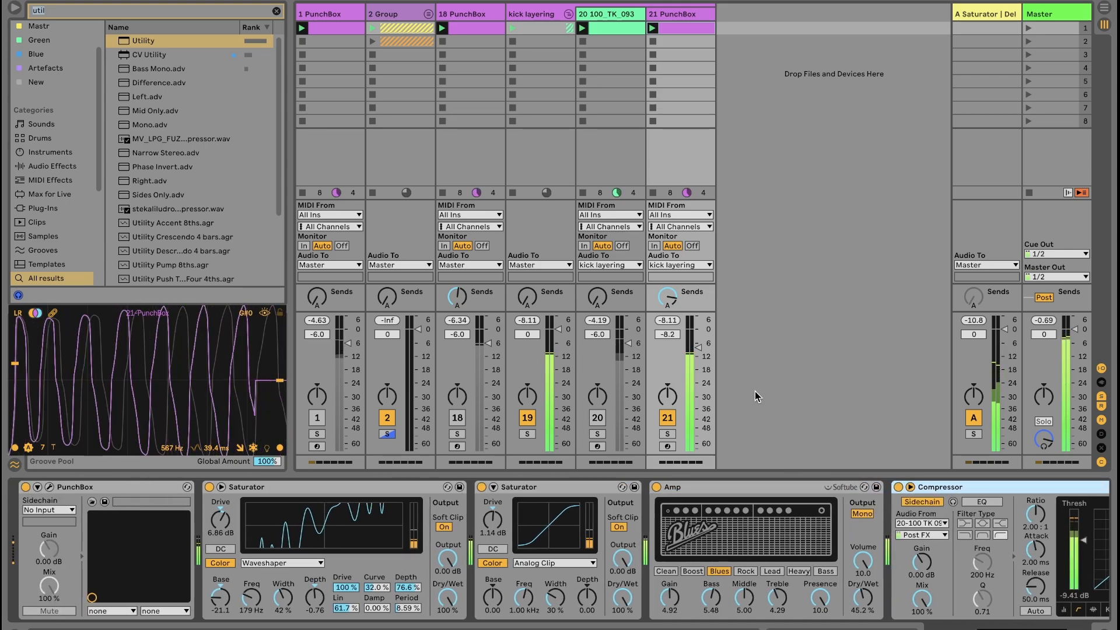
# Activate the 20 100_TK_093 track to audition both kick layers together, and deactivate the kick layering group.
pyautogui.click(597, 417)
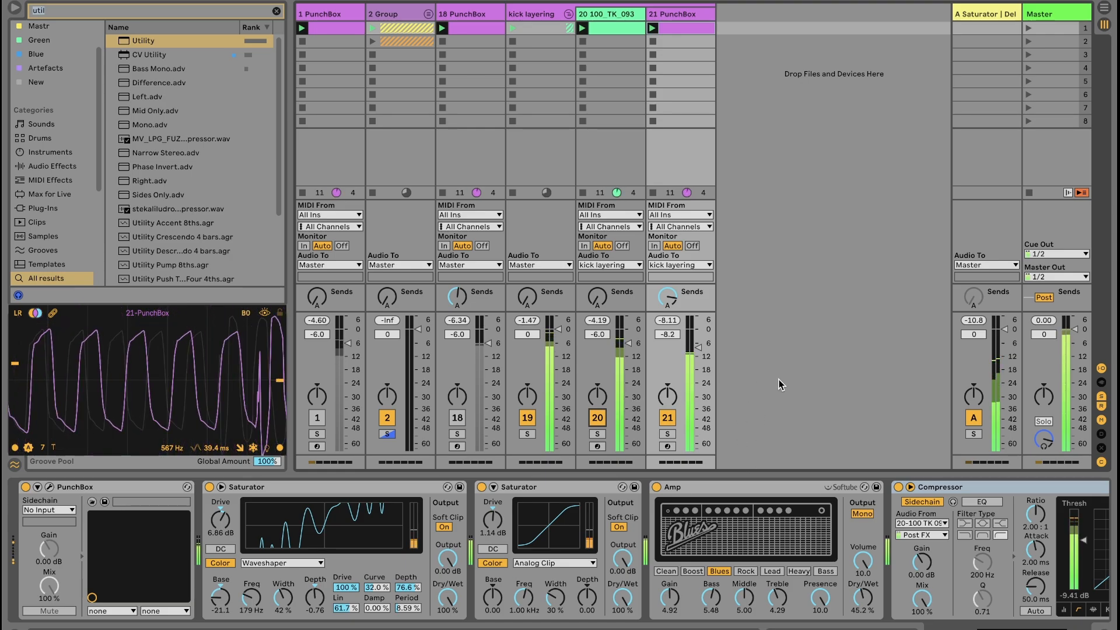
pyautogui.click(528, 418)
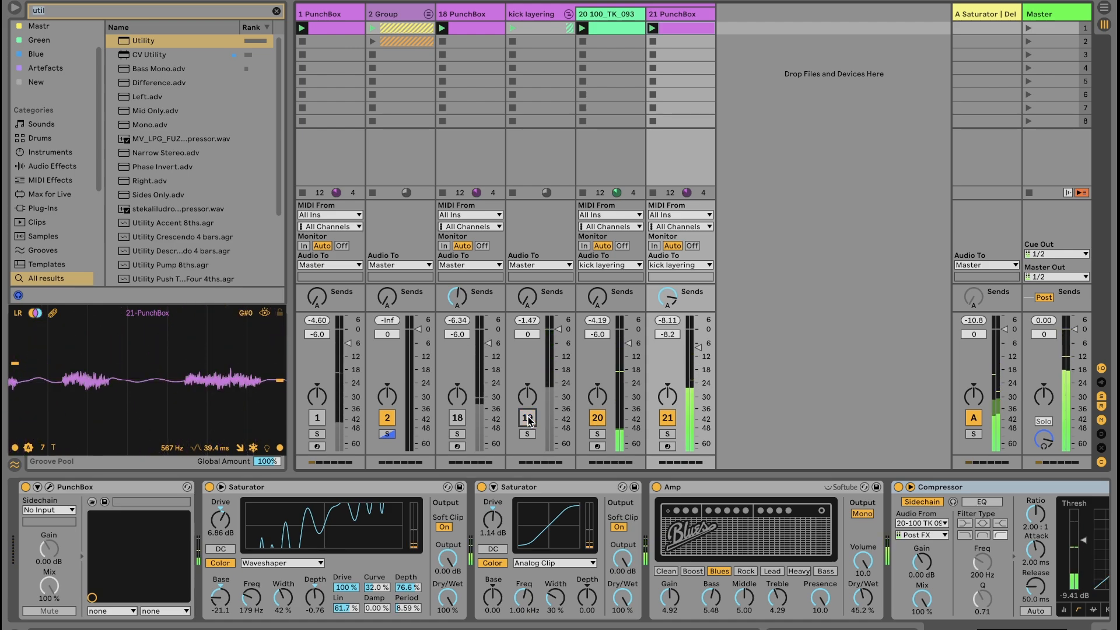